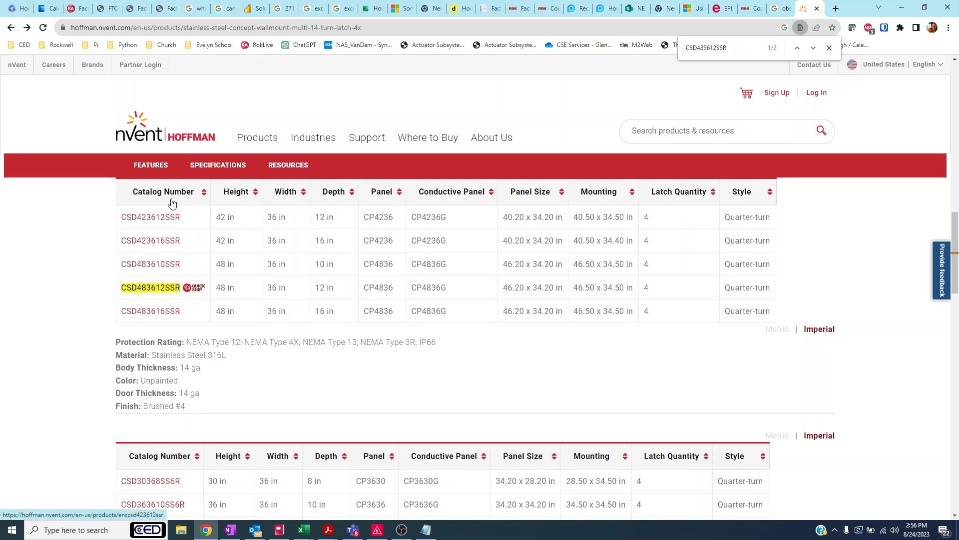
Open the CSD483612SSR enclosure's product page and download its 3D STEP CAD archive.
left_click(139, 292)
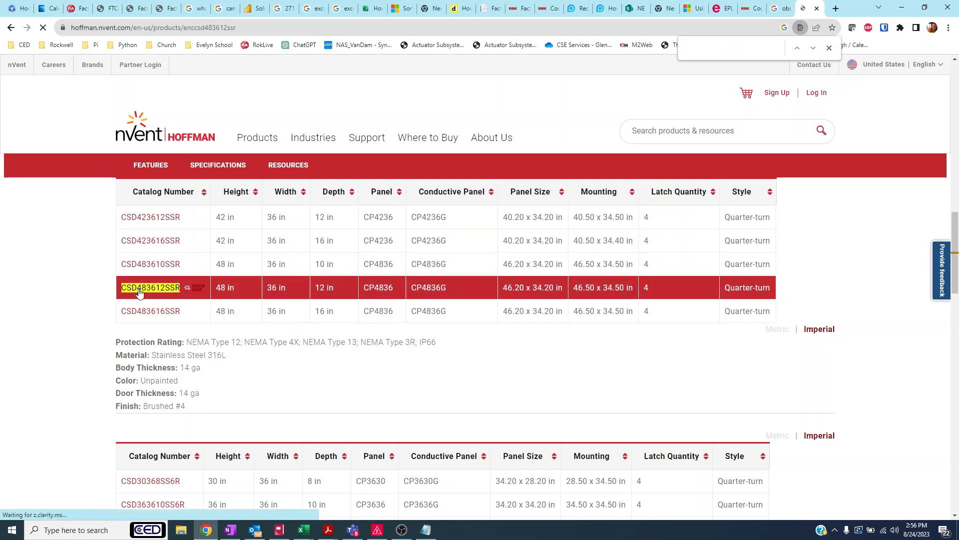
scroll(250, 320, "down", 6)
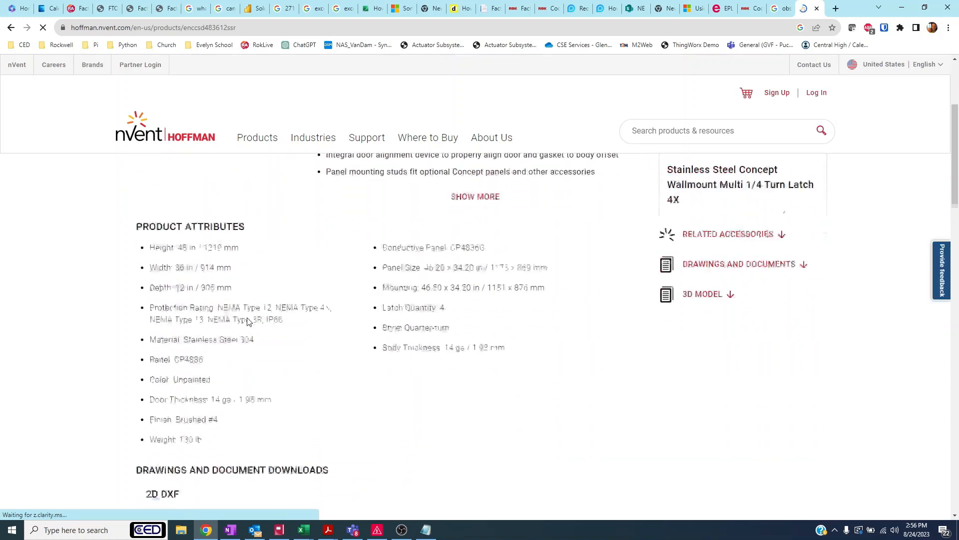
scroll(249, 320, "up", 6)
scroll(249, 321, "down", 8)
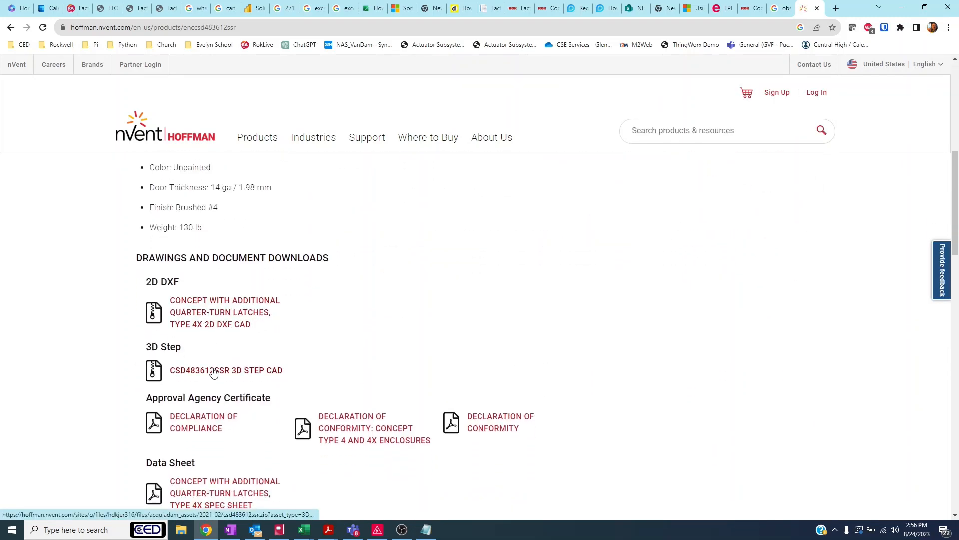
left_click(213, 373)
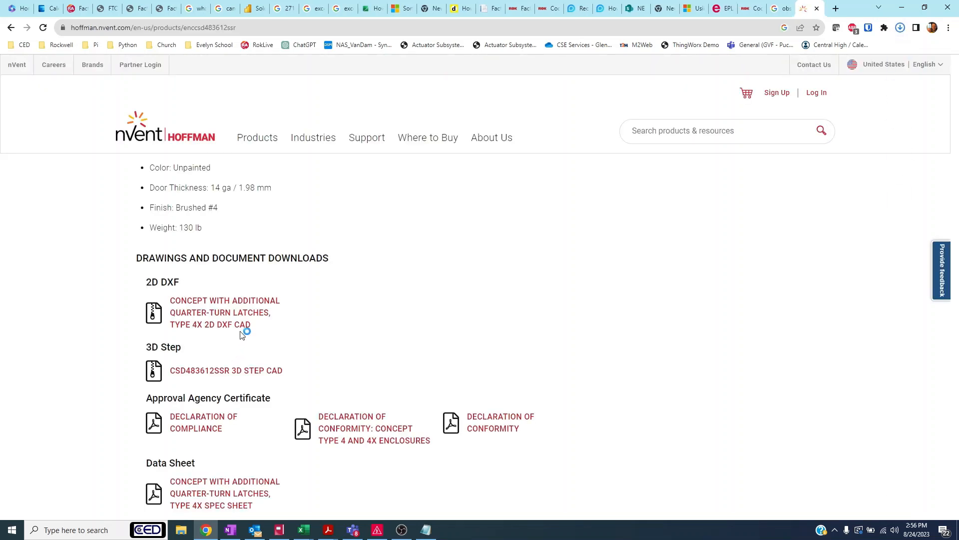
left_click(901, 28)
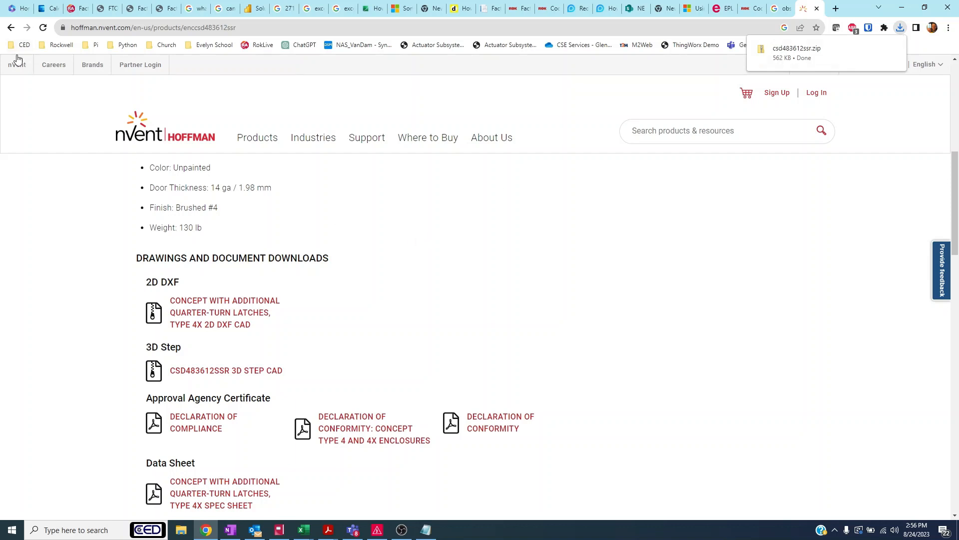
Return to the enclosure series page, search the site for CP4836, and open the Concept Panels product page.
left_click(11, 27)
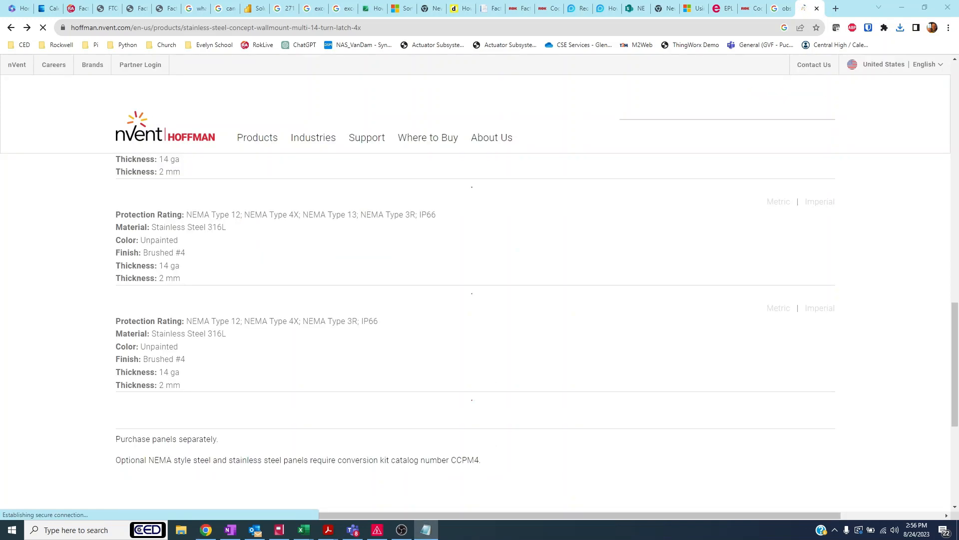
left_click(40, 191)
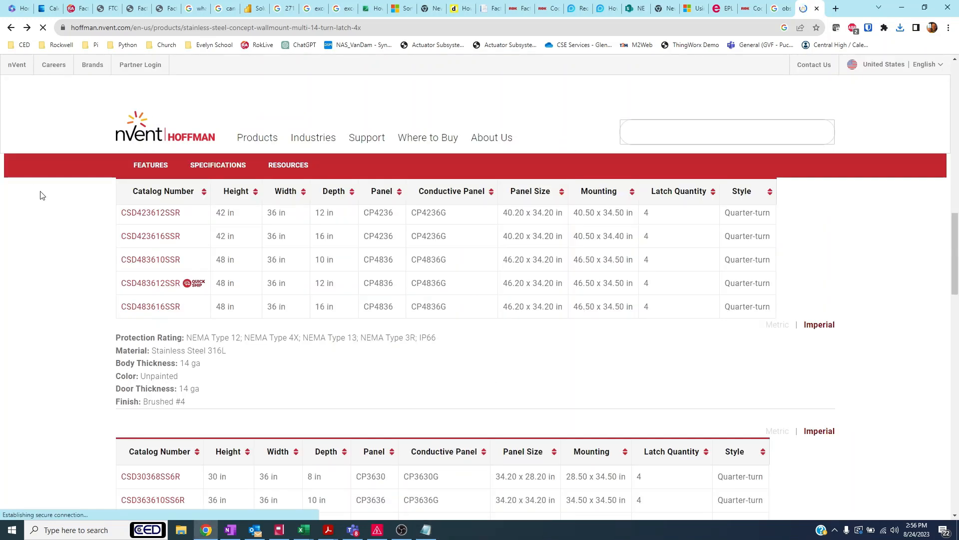
left_click(670, 130)
type("CP4836")
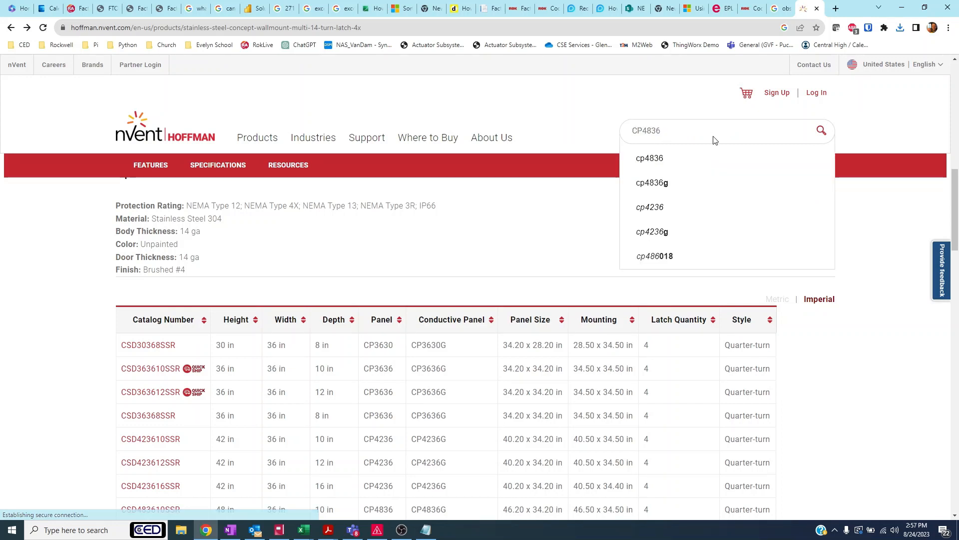
key("Return")
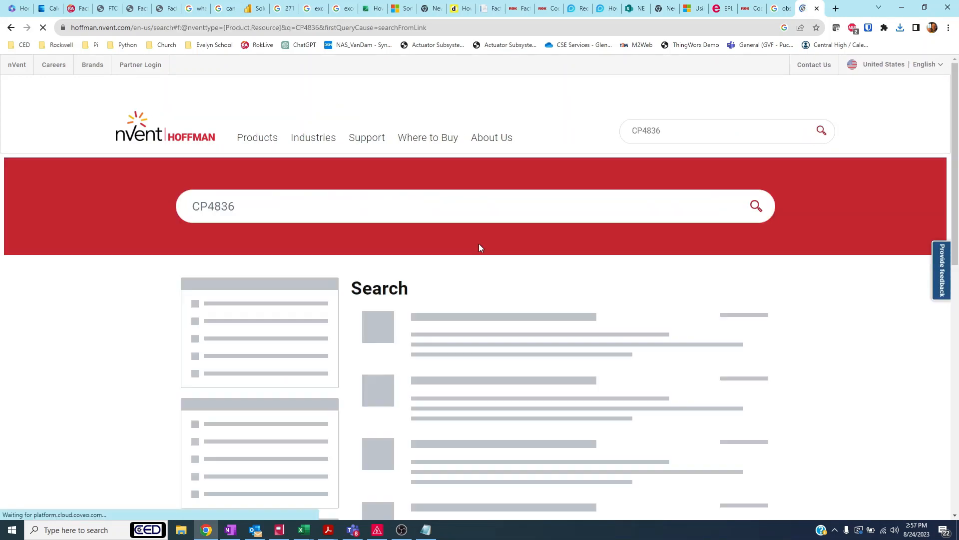
scroll(506, 295, "down", 2)
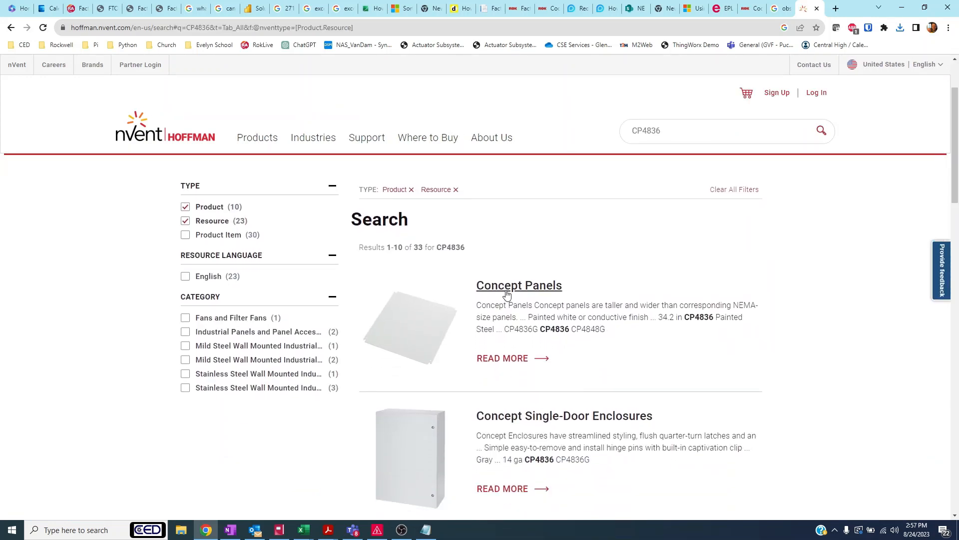
left_click(508, 289)
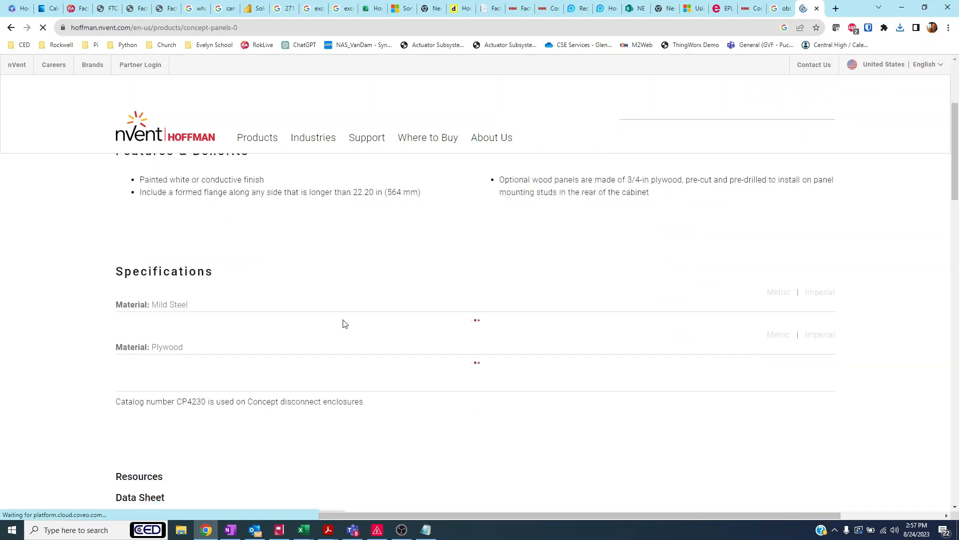
Find the painted steel panel CP4836 in the specifications table and download its 3D STEP CAD archive.
scroll(343, 311, "down", 3)
scroll(334, 314, "down", 2)
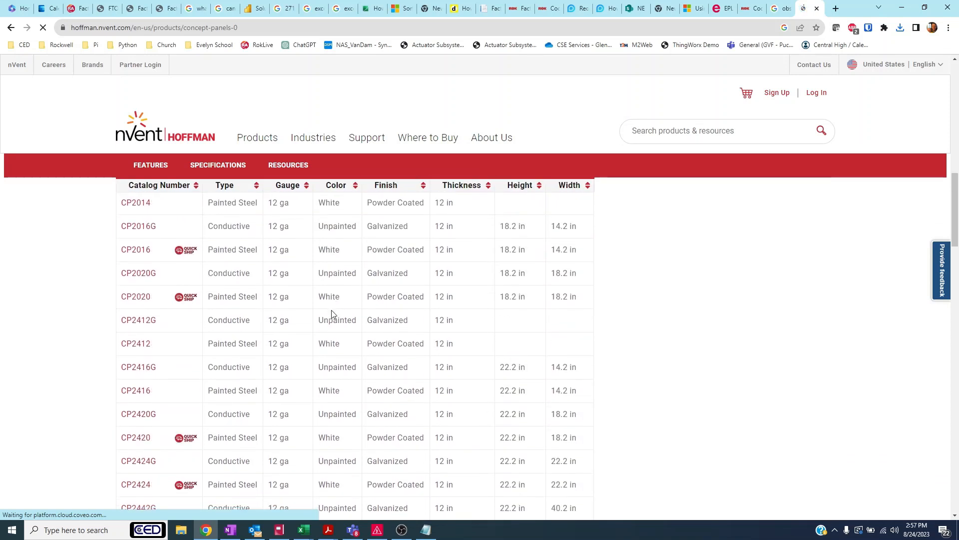
scroll(332, 314, "down", 6)
key("ctrl+f")
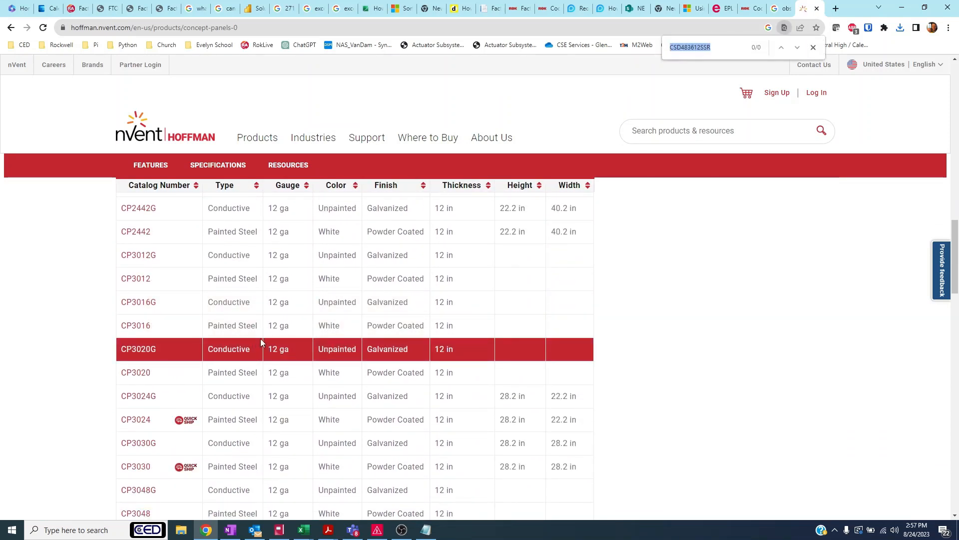
type("CP4836")
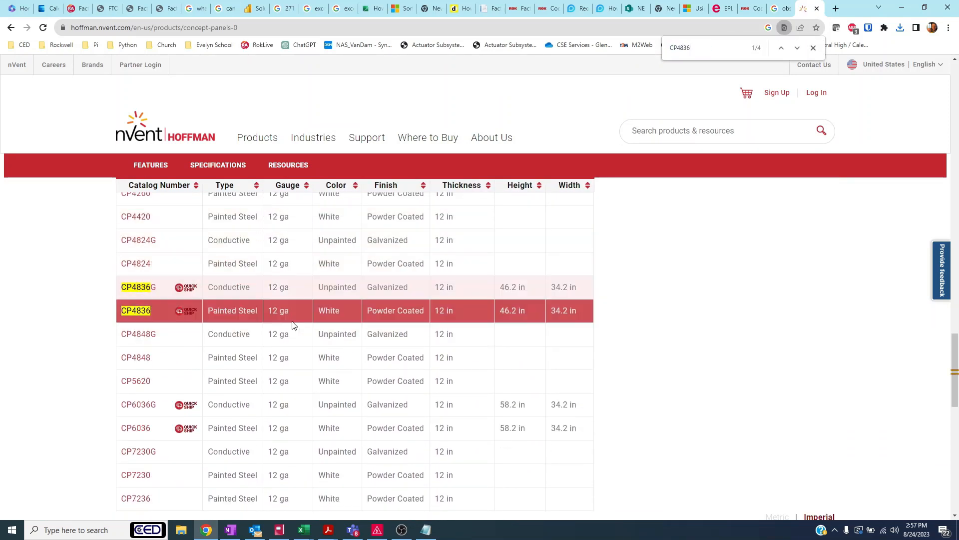
left_click(142, 311)
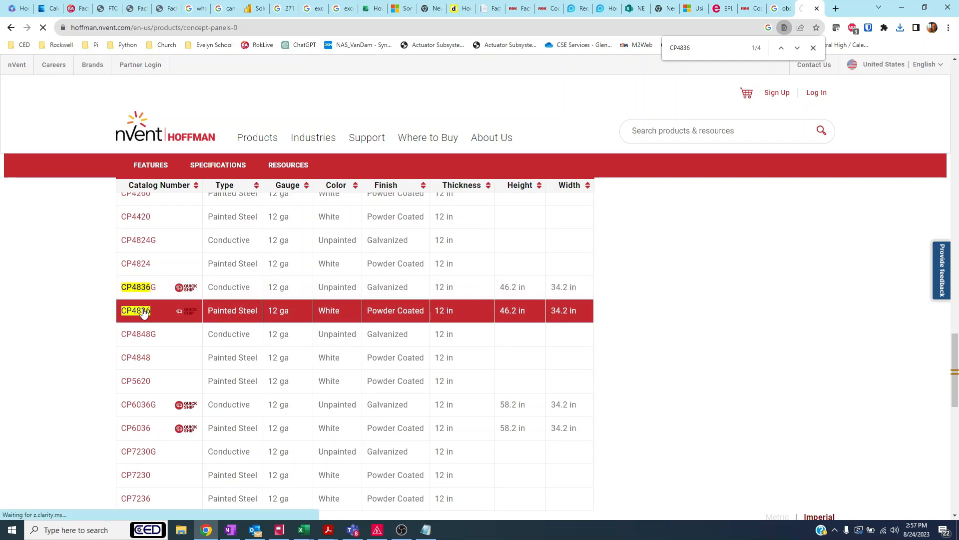
scroll(215, 428, "down", 5)
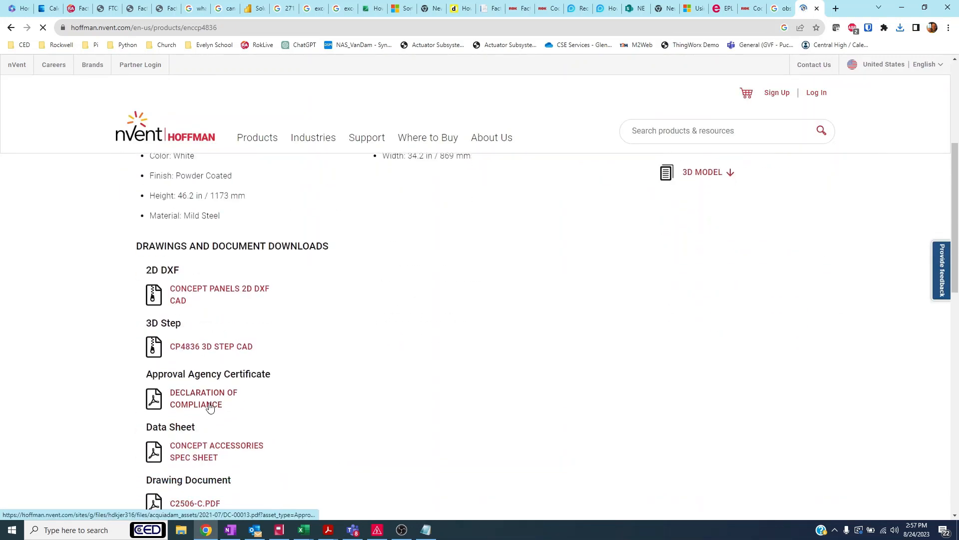
left_click(207, 352)
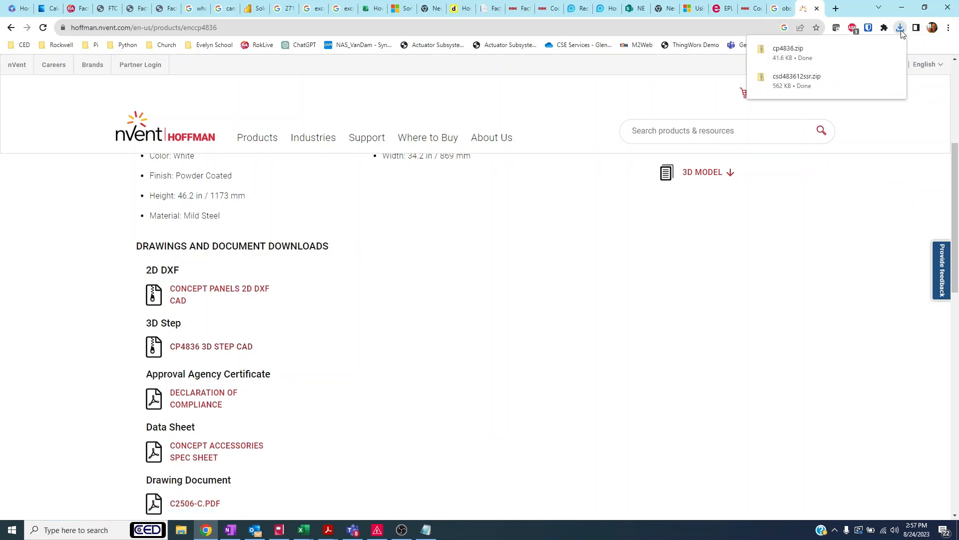
Extract csd483612ssr.zip and cp4836.zip within the Hoffman Eplan Create a Cabinet folder and check the extracted STP files.
left_click(877, 49)
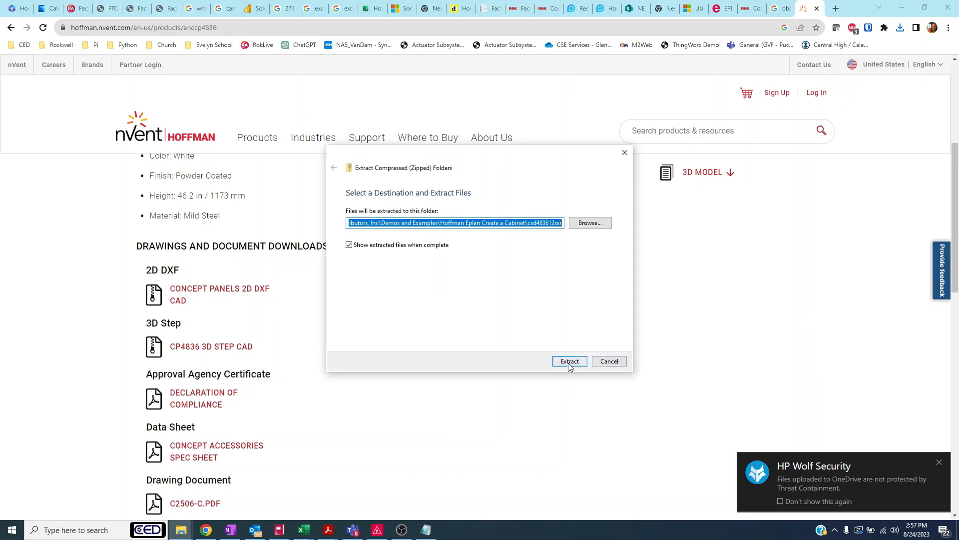
left_click(570, 360)
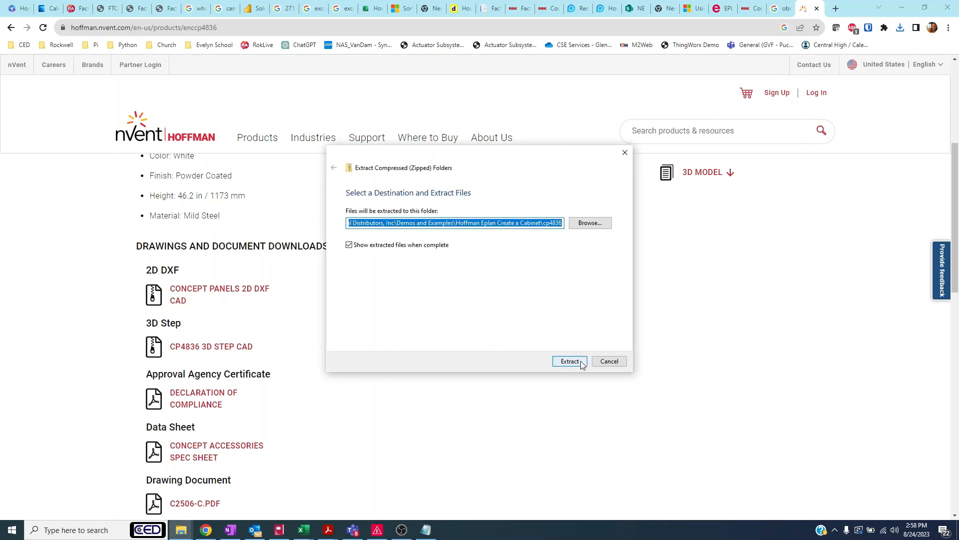
left_click(582, 362)
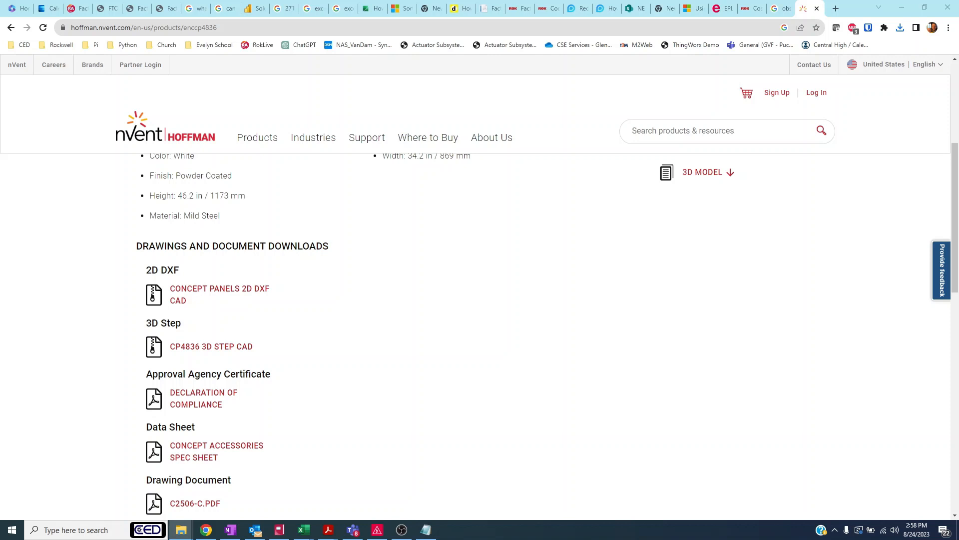
left_click_drag(958, 227, 558, 166)
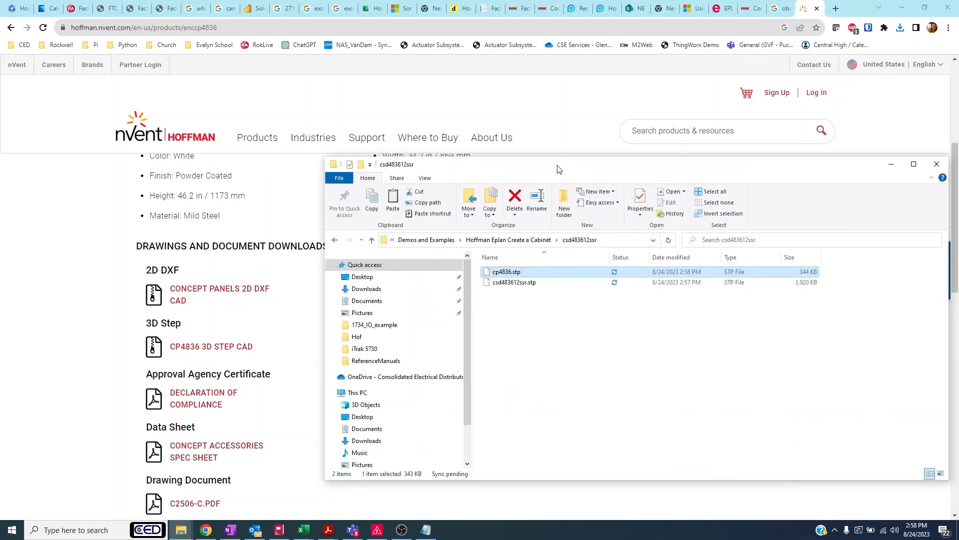
left_click(518, 283)
left_click(518, 274)
Switch to EPLAN Electric P8 and delete the Hoffman layout space from the Enclosure Project.
left_click(378, 529)
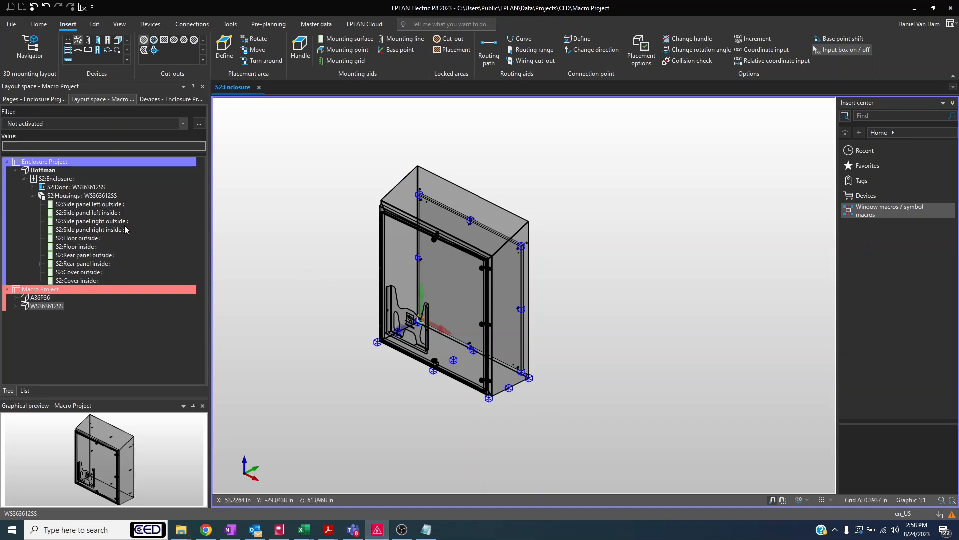
left_click(16, 171)
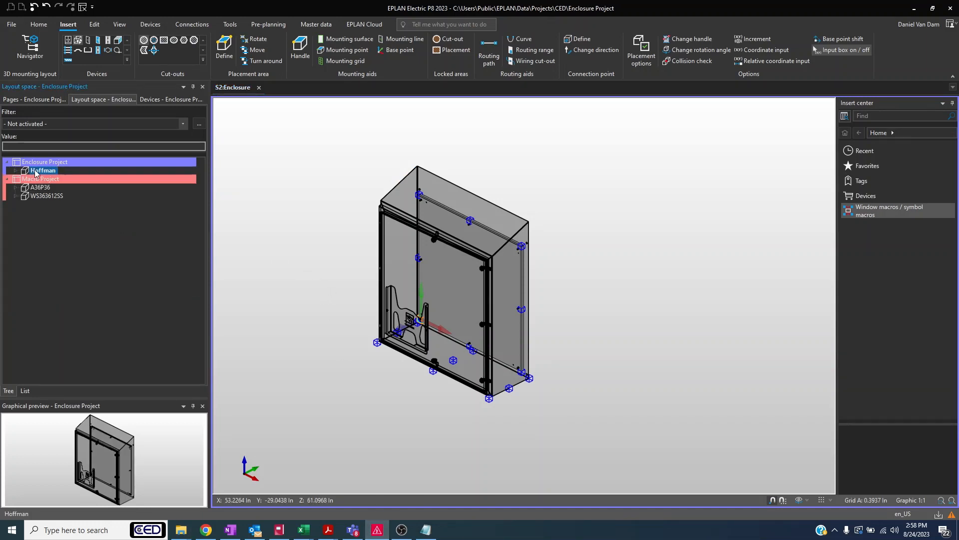
right_click(38, 173)
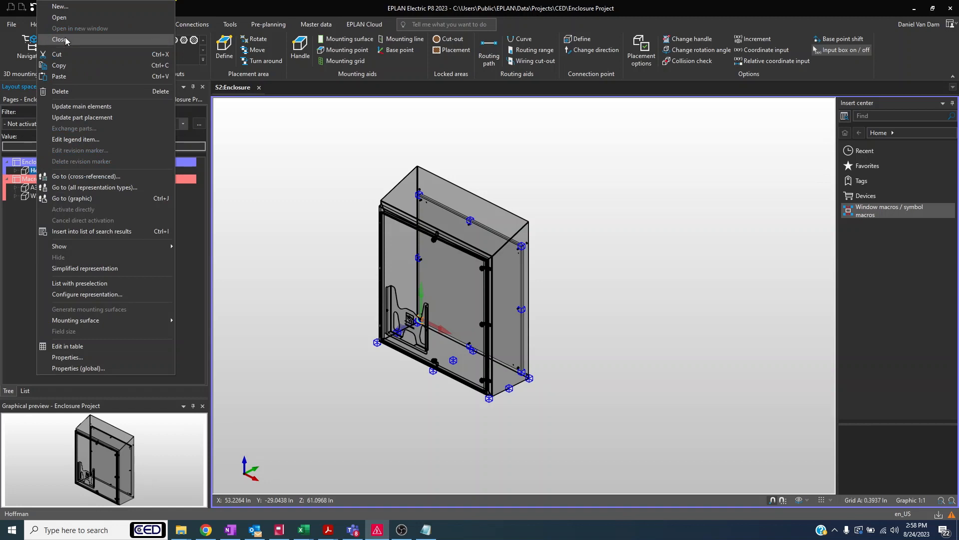
left_click(61, 92)
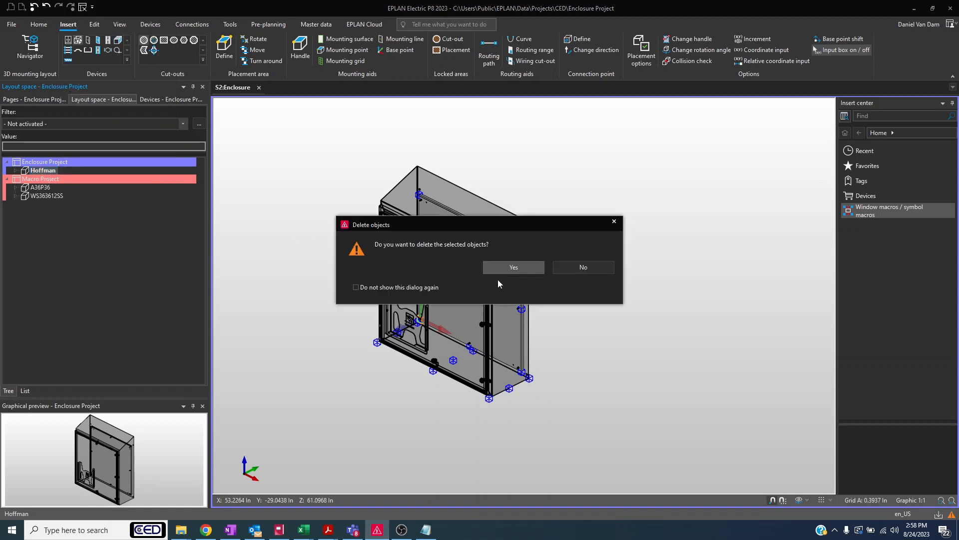
left_click(520, 268)
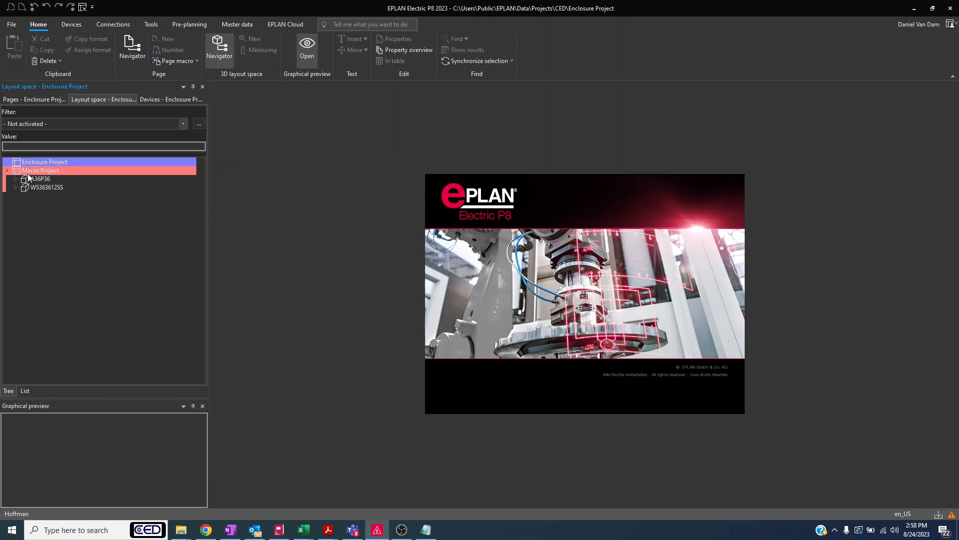
Import the STEP file cp4836.stp from the csd483612ssr folder into the Macro Project as a layout space.
right_click(30, 171)
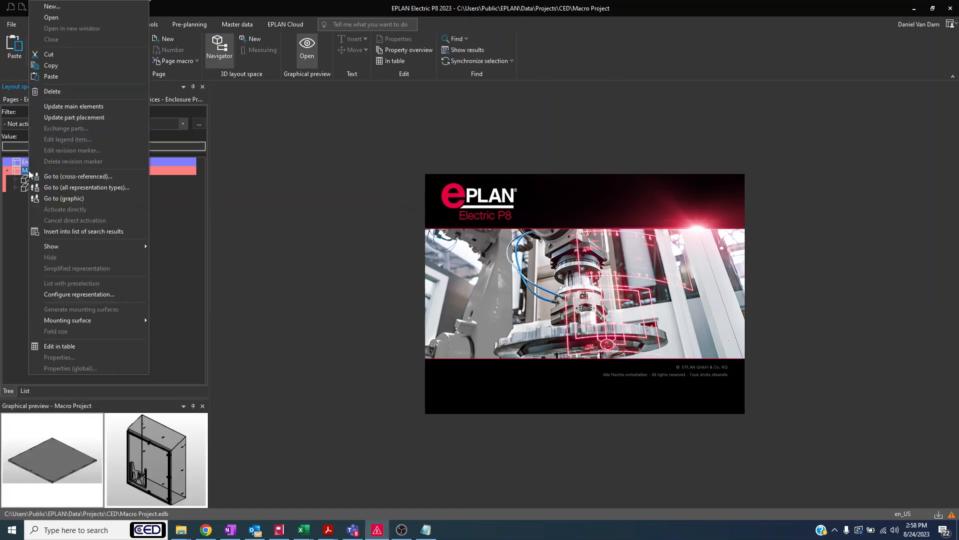
left_click(290, 216)
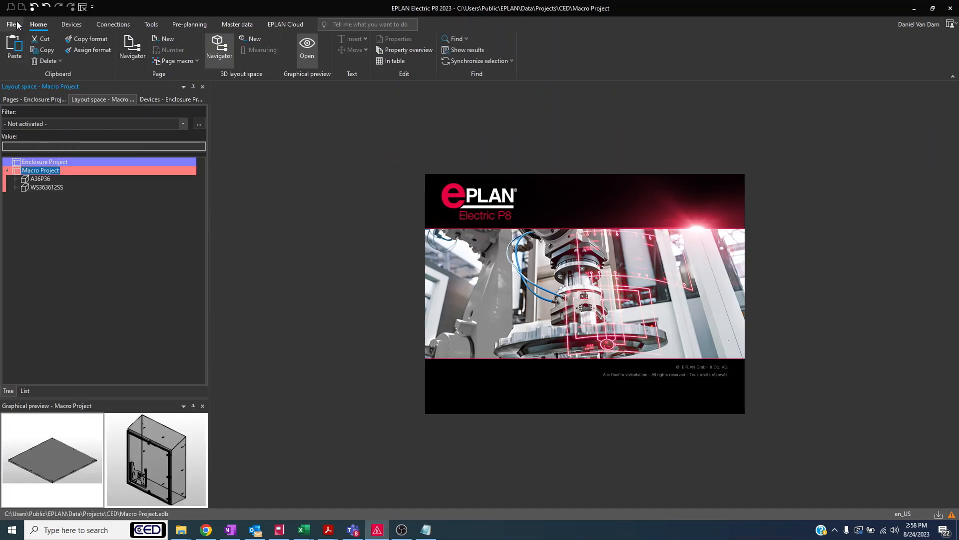
left_click(17, 25)
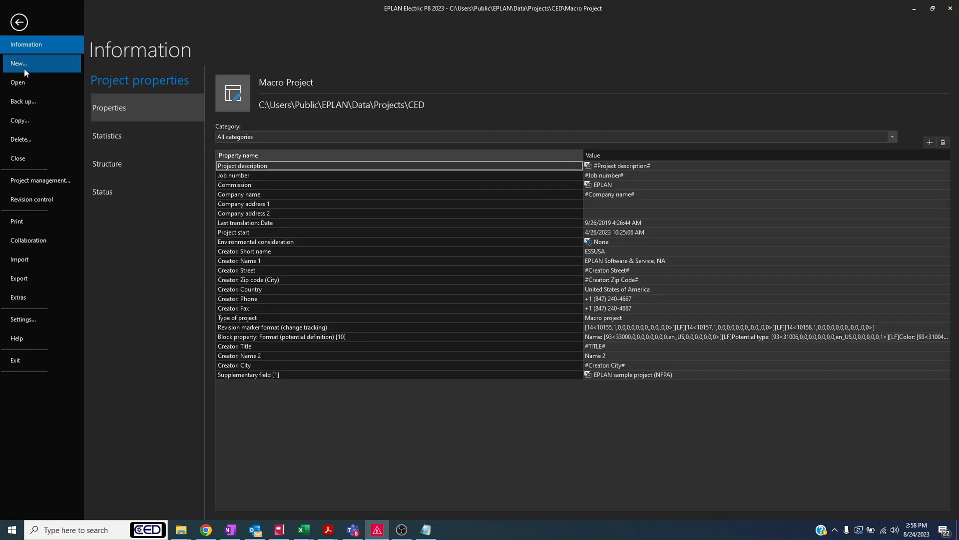
left_click(35, 261)
left_click(136, 139)
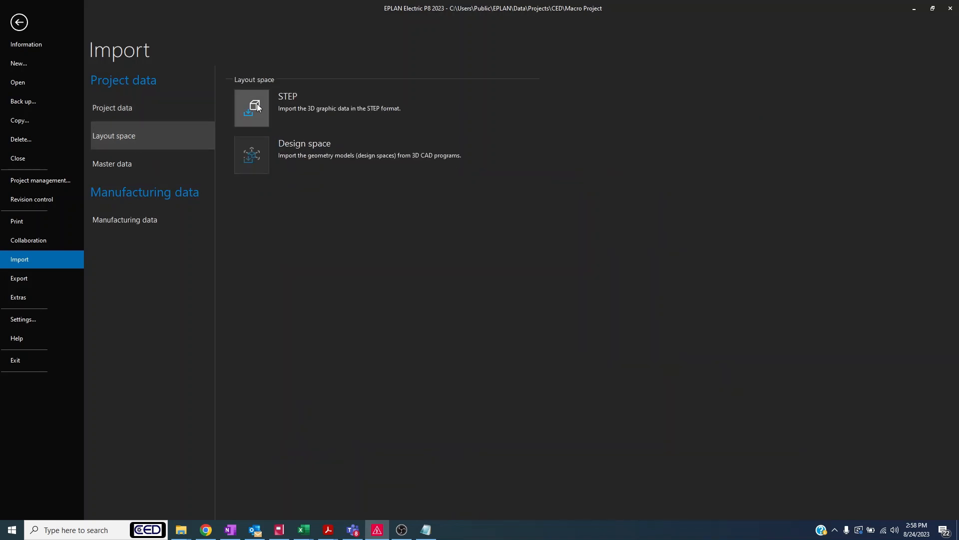
left_click(254, 122)
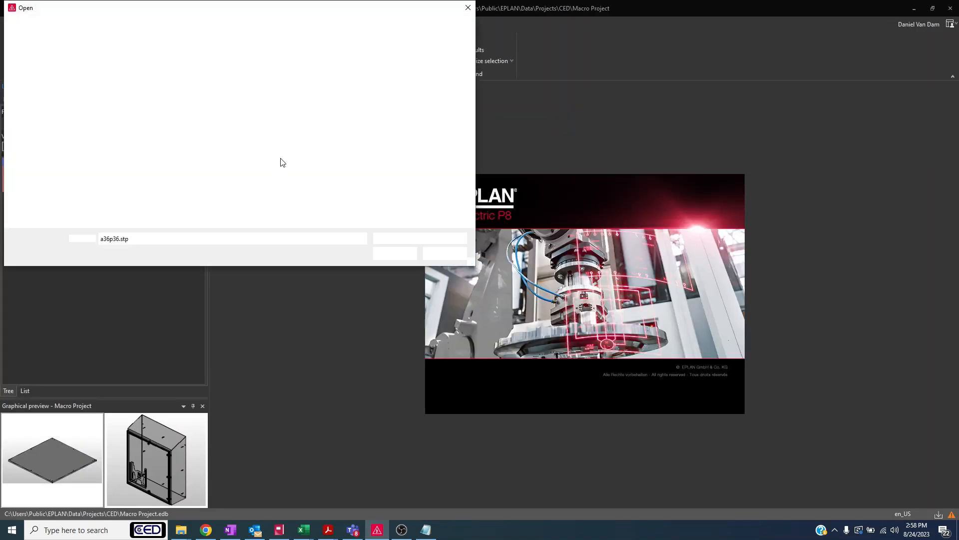
left_click(202, 25)
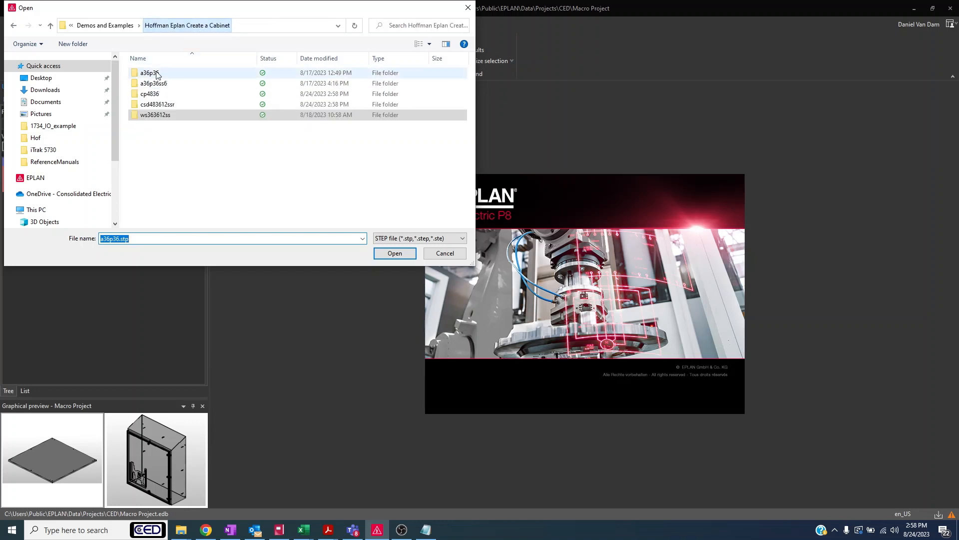
double_click(164, 105)
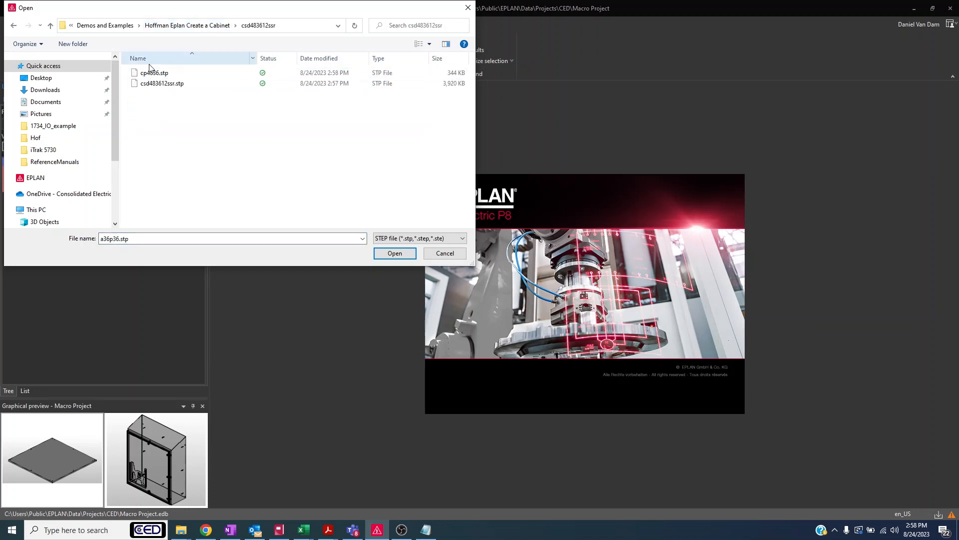
left_click(164, 74)
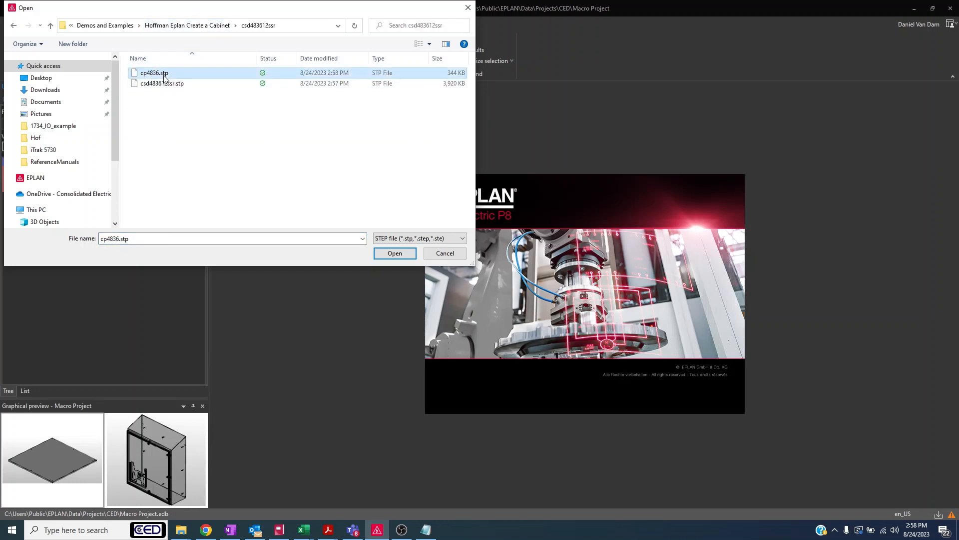
left_click(404, 253)
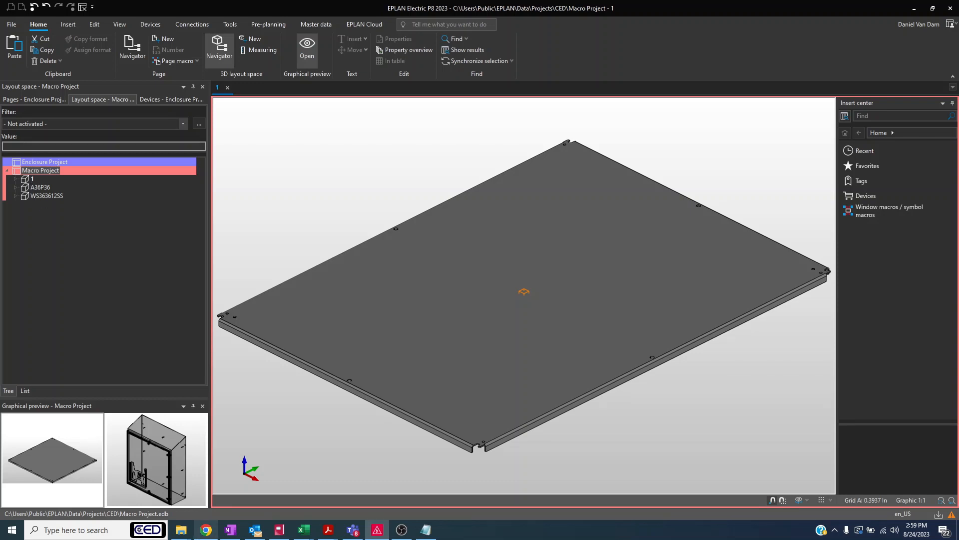
Rename the imported layout space 1 in the Macro Project to CP4836.
mouse_move(183, 530)
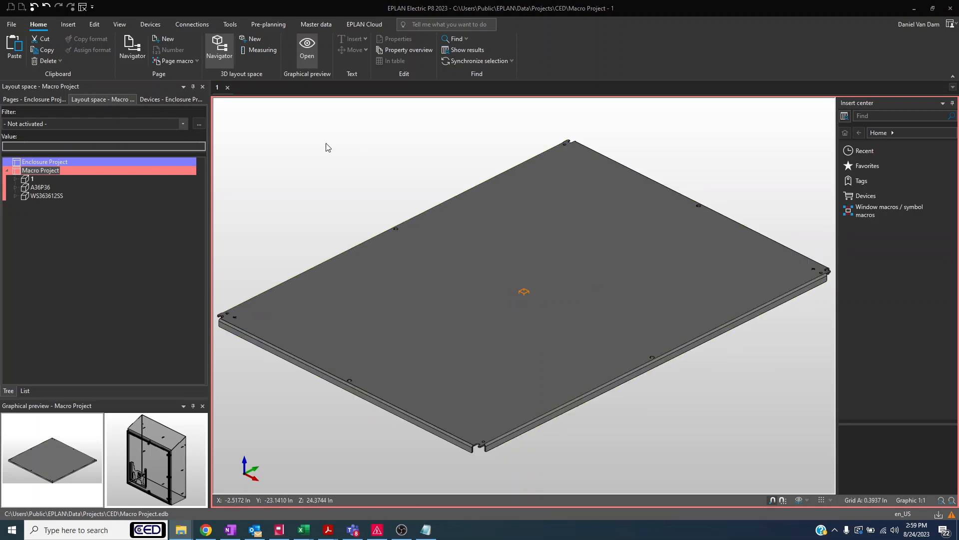
right_click(29, 181)
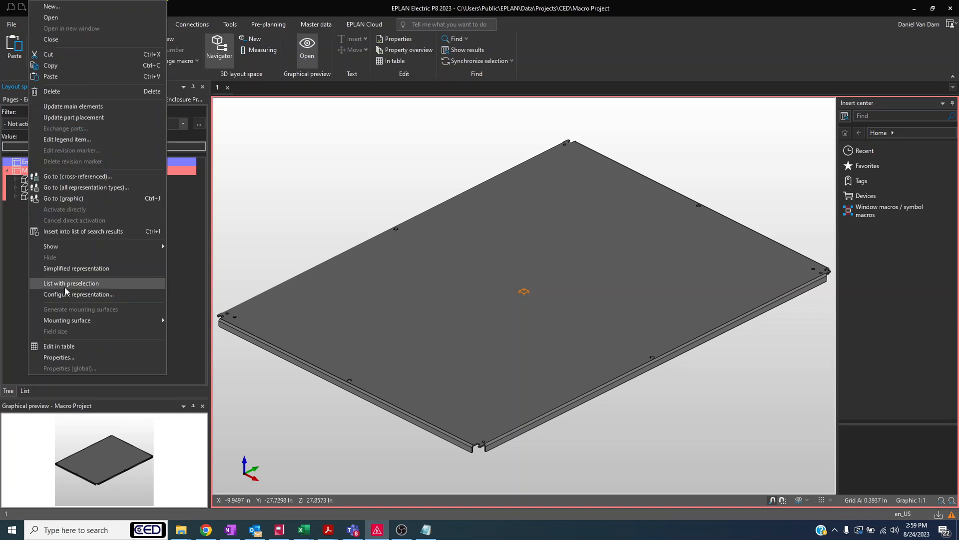
left_click(70, 358)
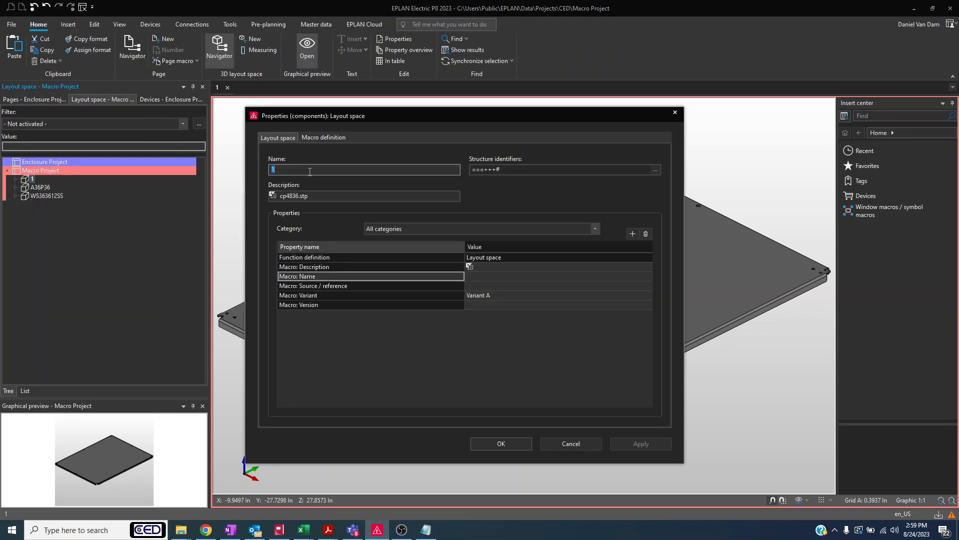
type("cp4836")
left_click(279, 169)
key("BackSpace")
key("BackSpace")
type("CP")
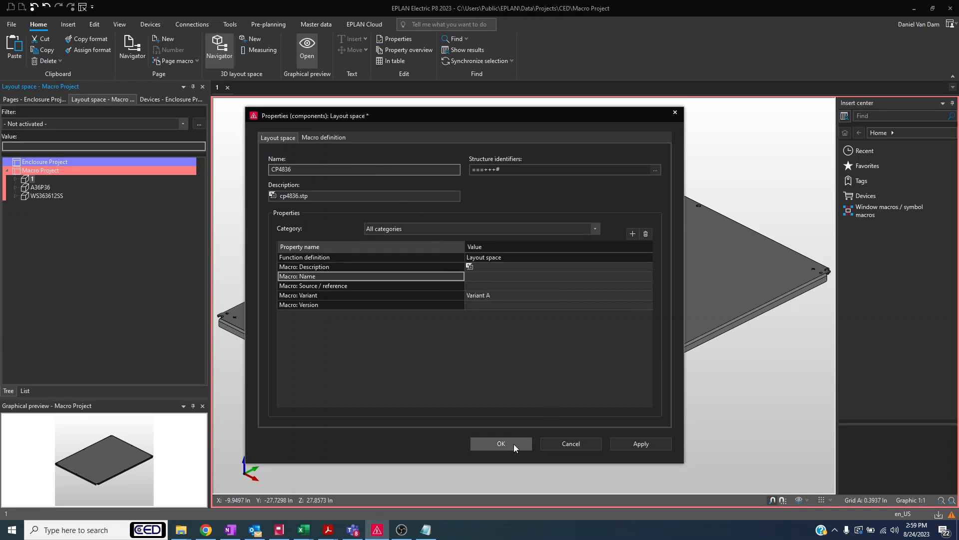
left_click(501, 443)
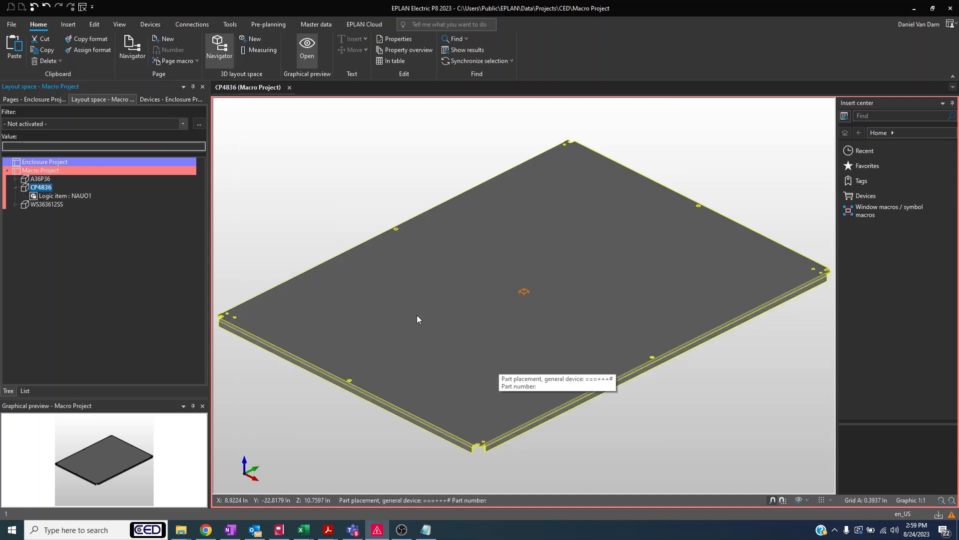
Change the imported panel's function definition to Mounting panel from Mechanics, System accessories, Housings.
left_click(418, 318)
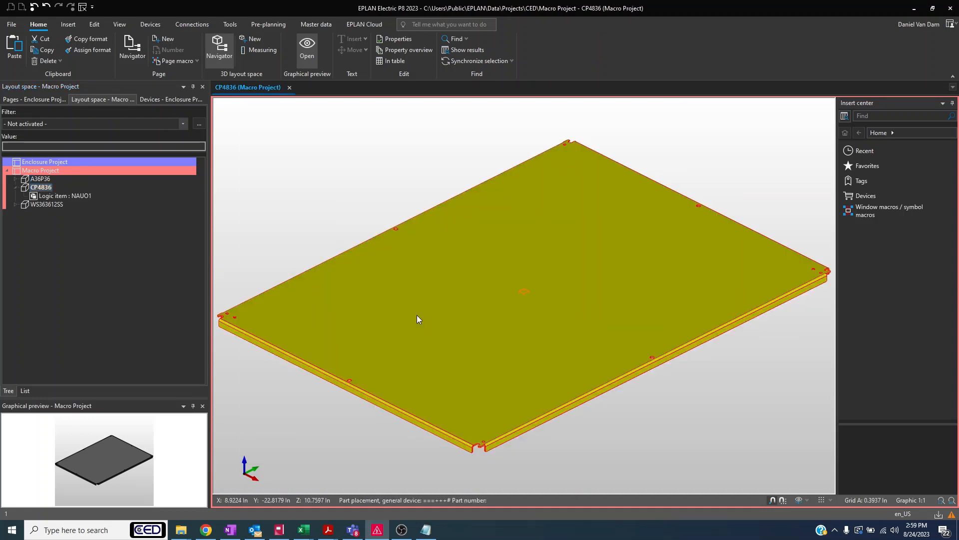
left_click(265, 223)
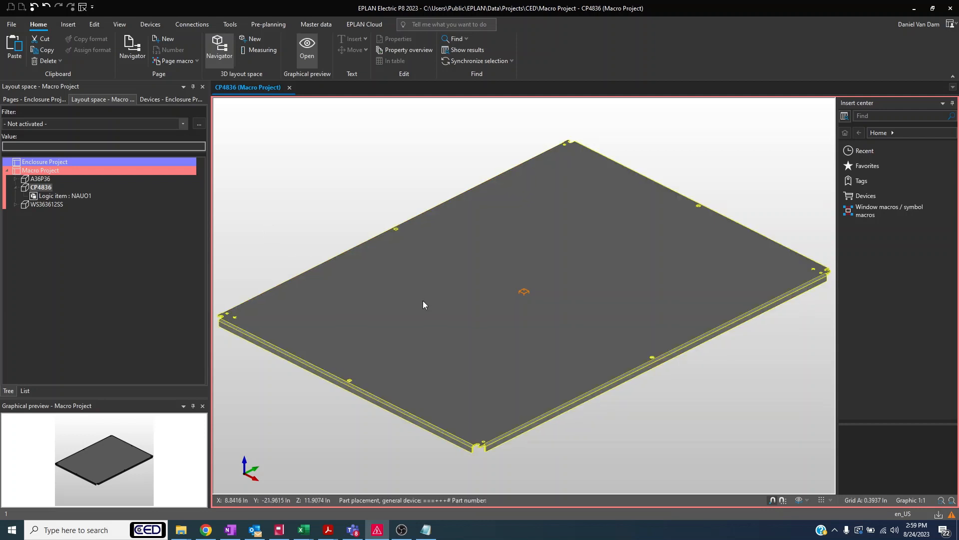
right_click(424, 301)
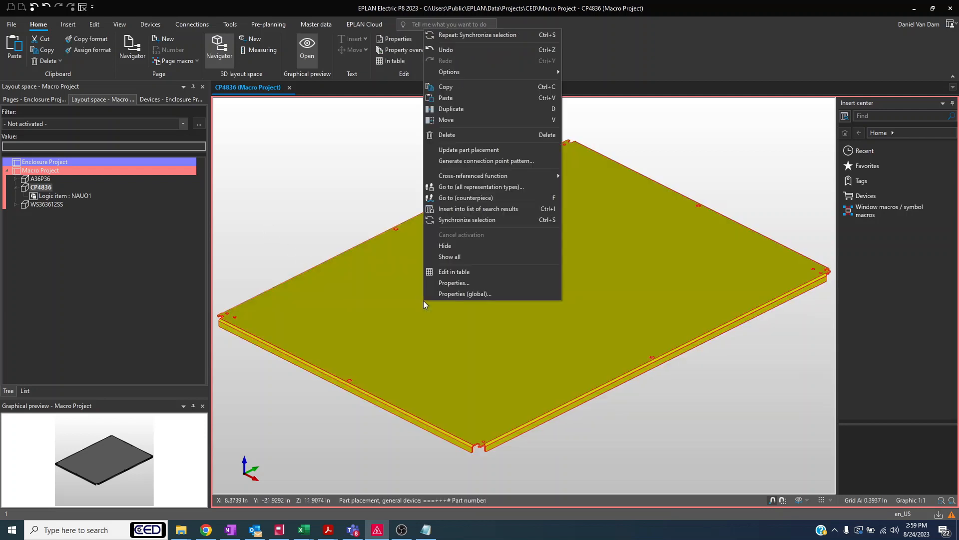
left_click(460, 282)
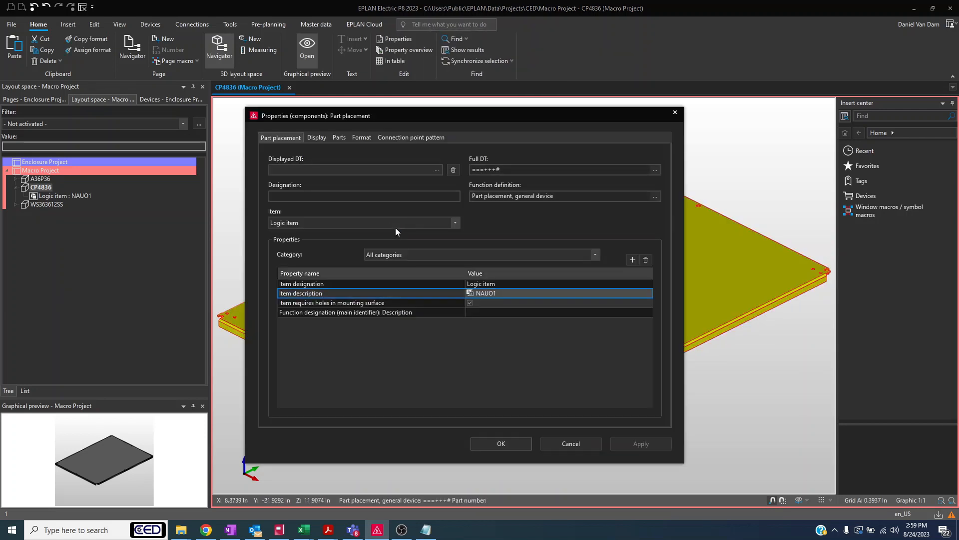
left_click(655, 196)
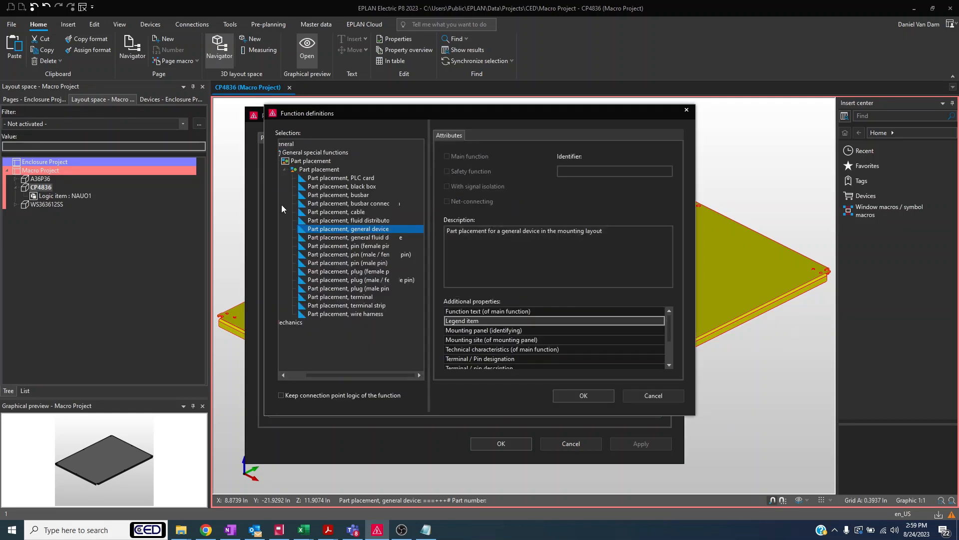
left_click(283, 375)
left_click(300, 161)
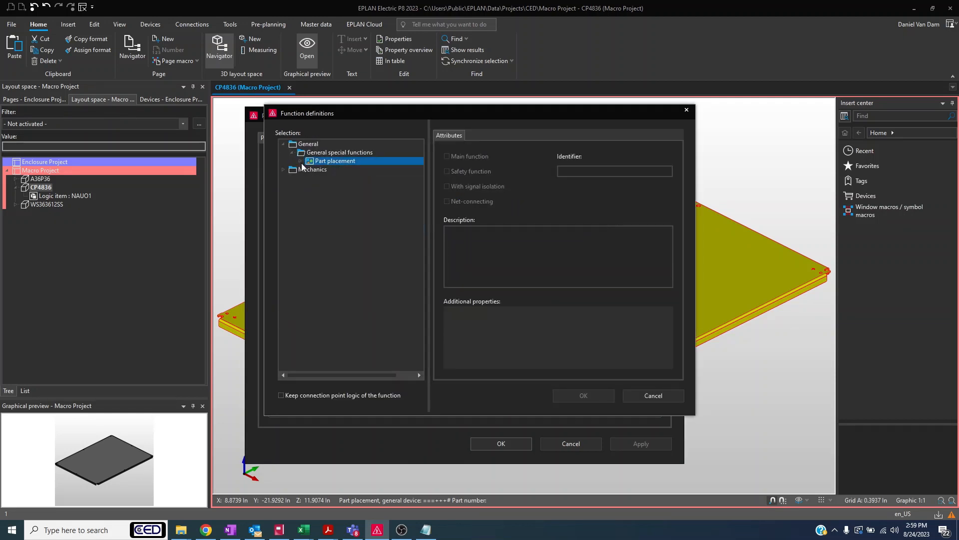
left_click(292, 152)
left_click(284, 161)
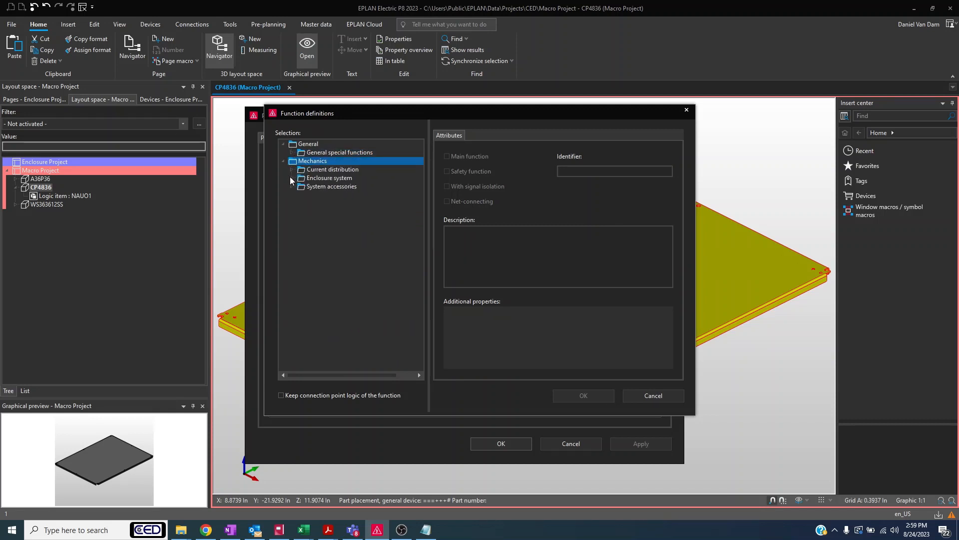
left_click(291, 178)
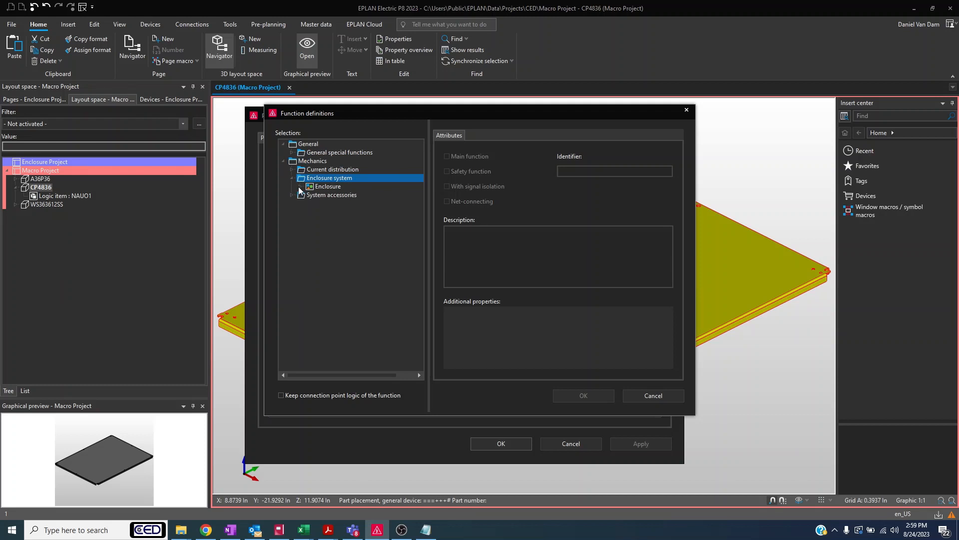
left_click(300, 186)
left_click(291, 228)
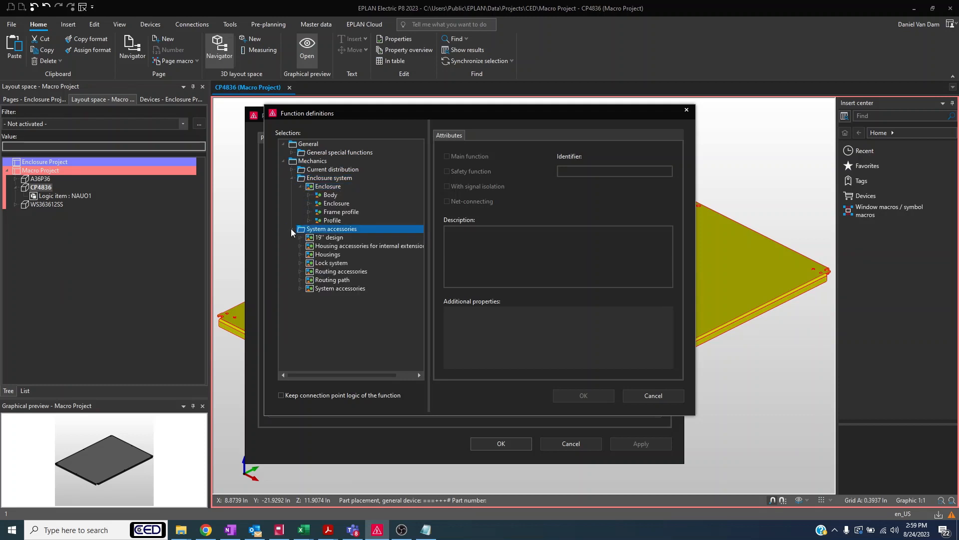
left_click(299, 255)
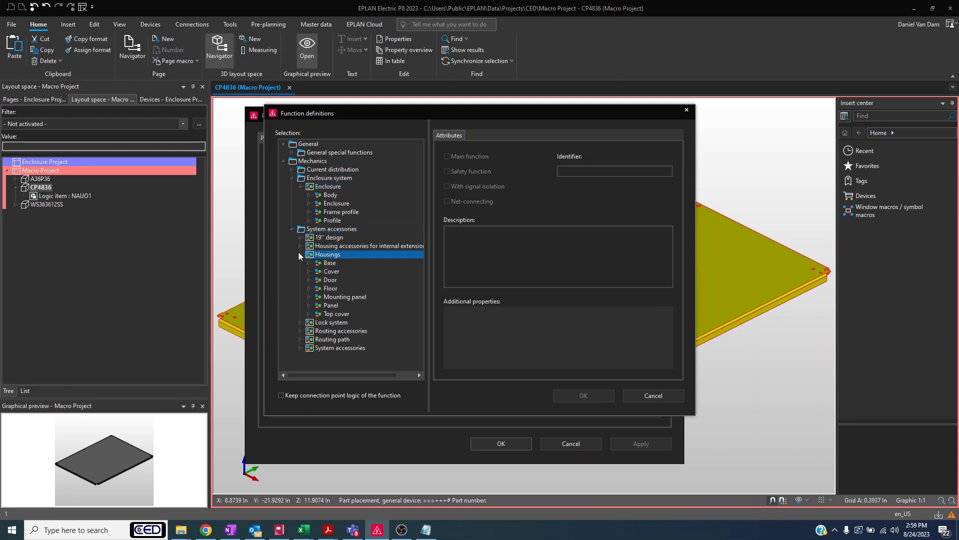
double_click(309, 296)
left_click(310, 305)
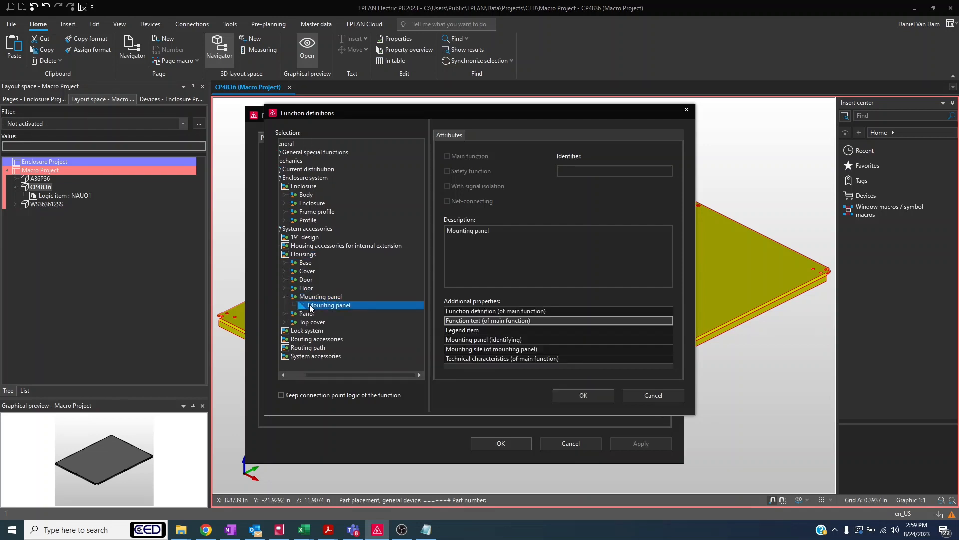
left_click(571, 398)
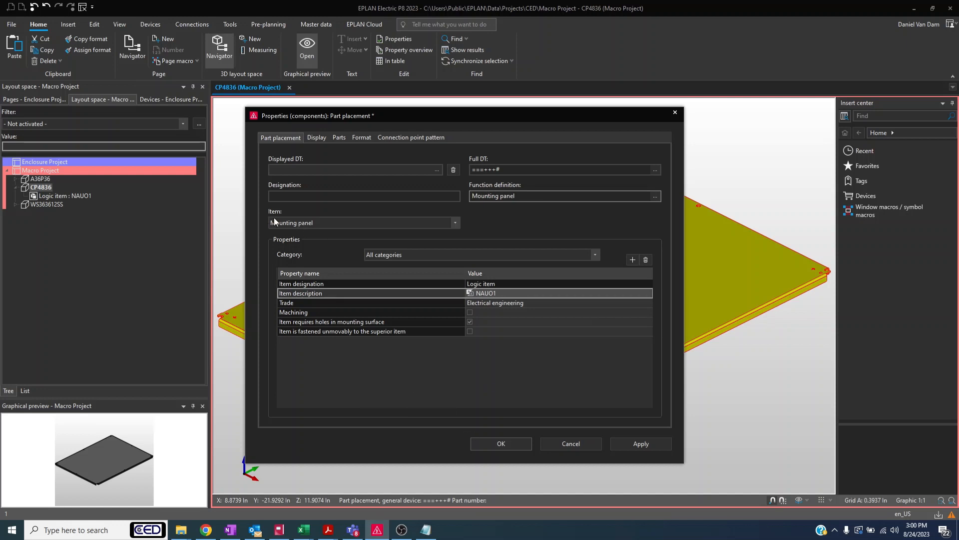
Set the mounting panel's item description to CP4836 and apply the property changes.
left_click(510, 293)
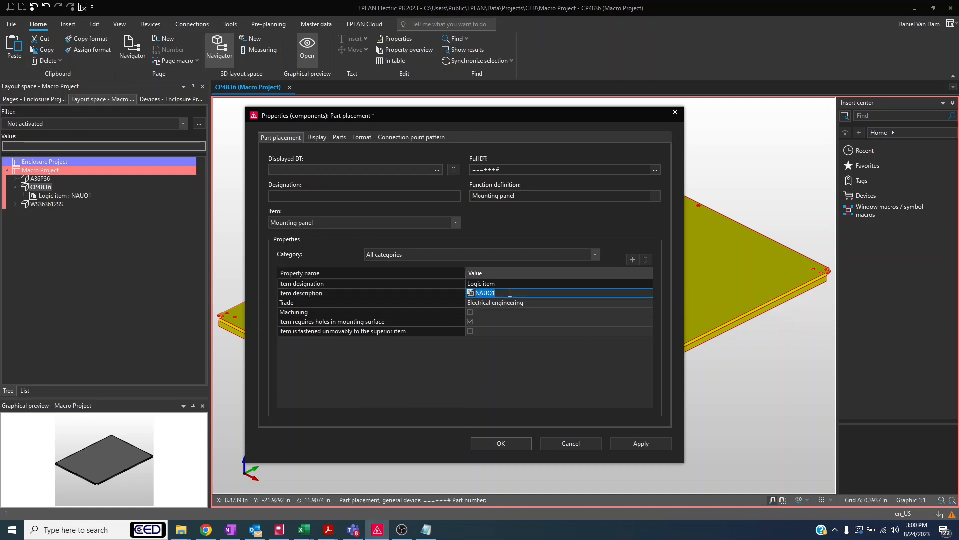
left_click(482, 293)
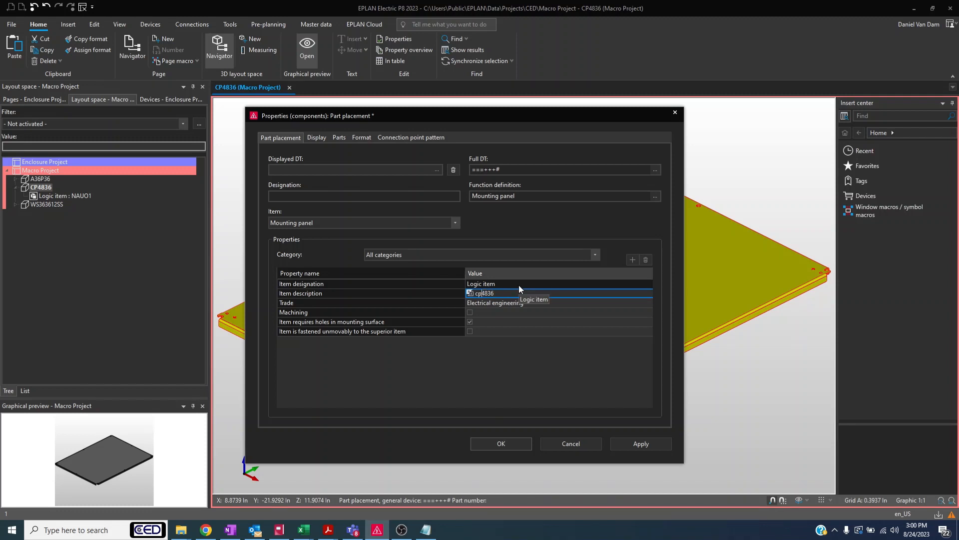
key("BackSpace")
key("BackSpace")
left_click(635, 444)
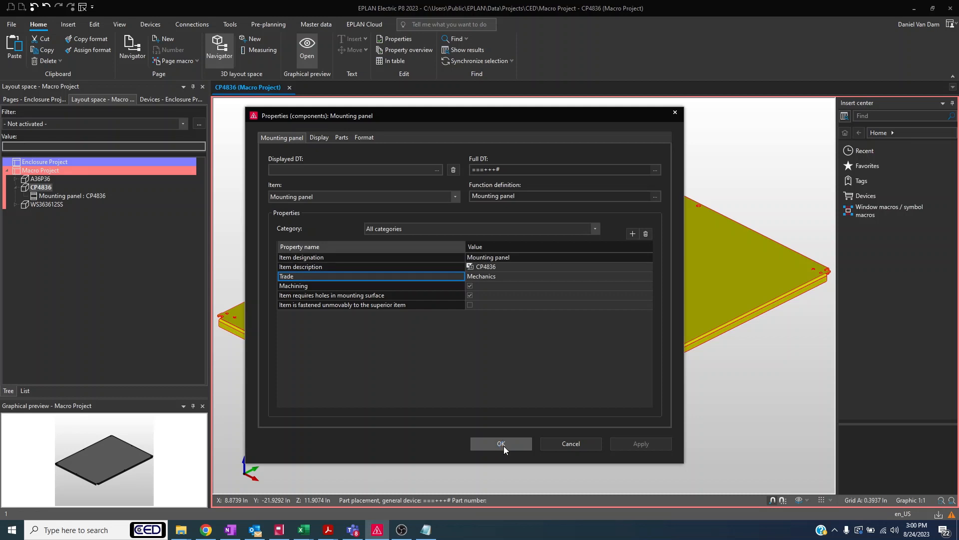
left_click(501, 444)
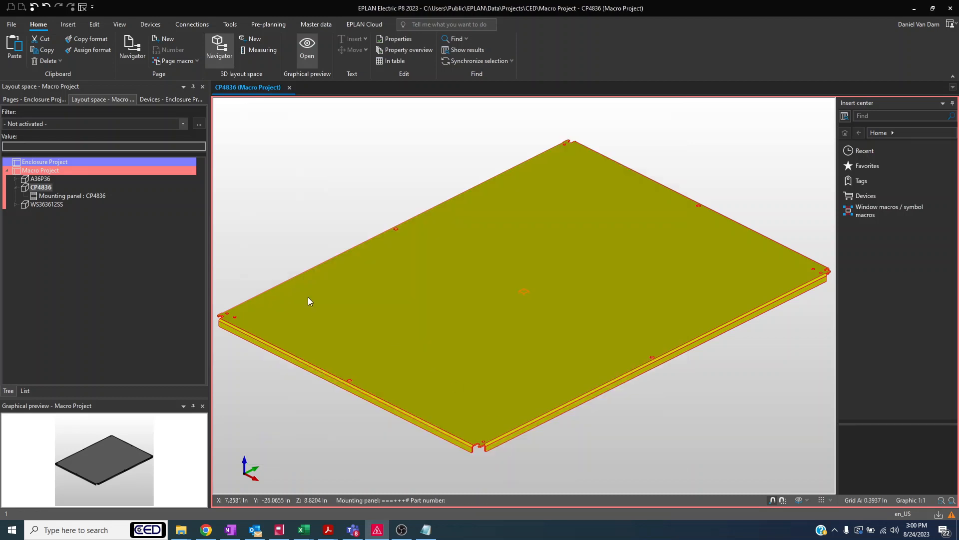
Generate the mounting surfaces for the mounting panel CP4836 in the layout space.
left_click(50, 197)
right_click(50, 200)
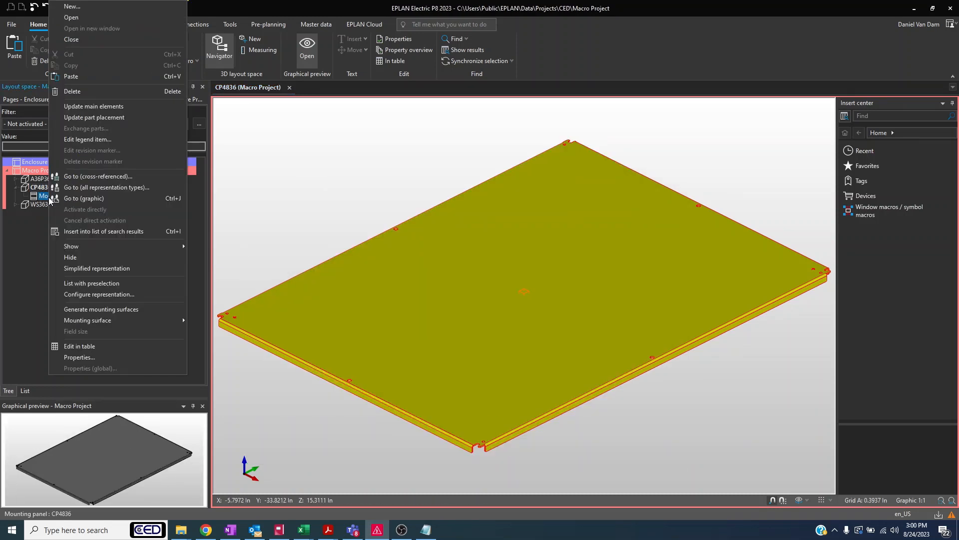
left_click(310, 193)
left_click(50, 196)
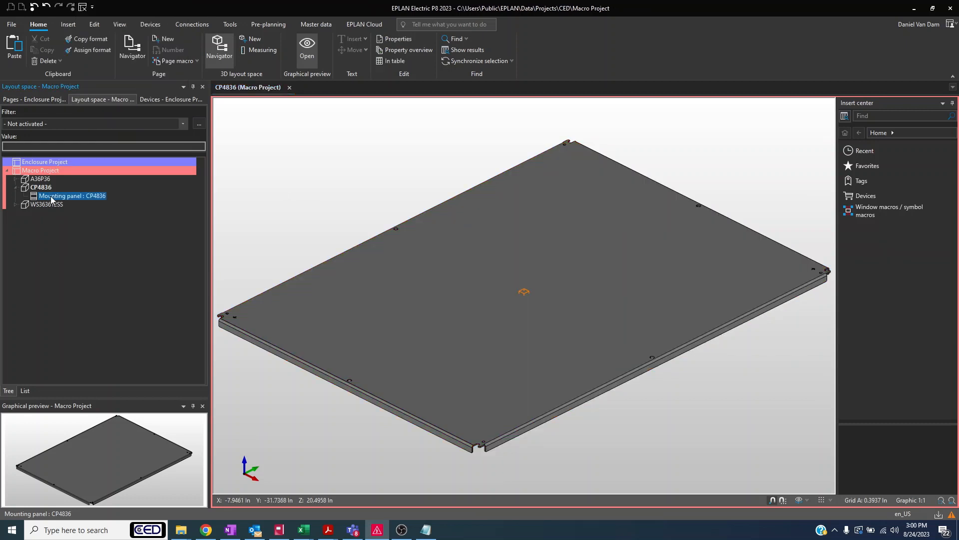
right_click(52, 197)
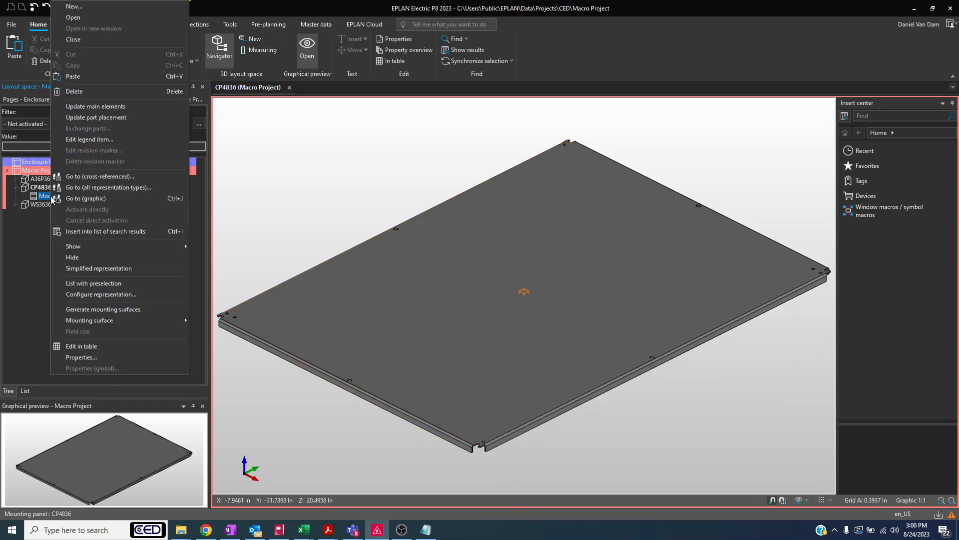
left_click(118, 310)
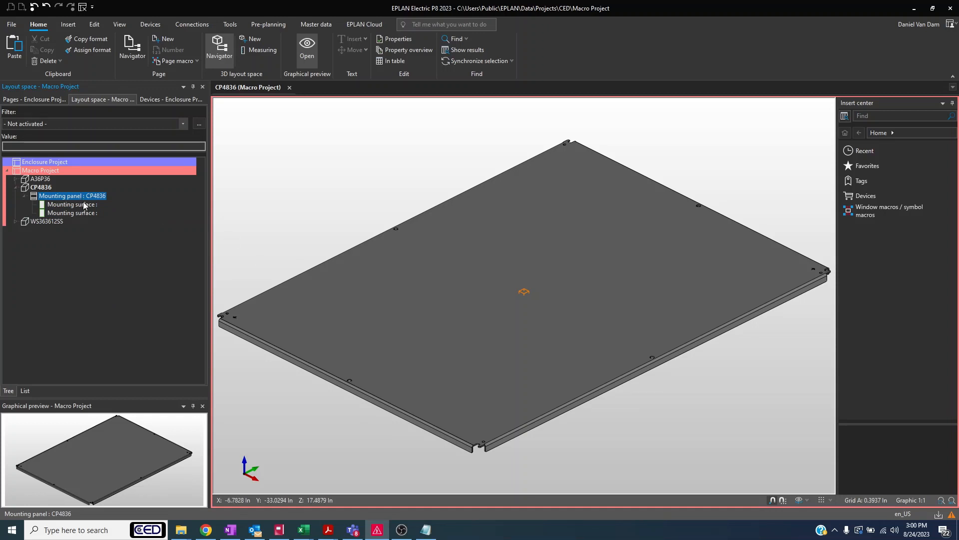
Define the placement area of the CP4836 panel on its large face on the flanged side.
left_click(70, 25)
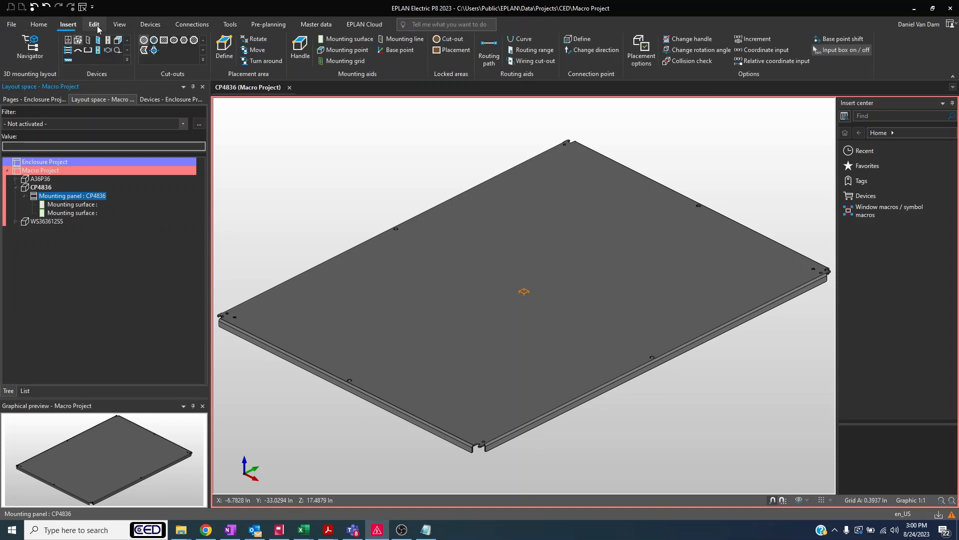
left_click(103, 24)
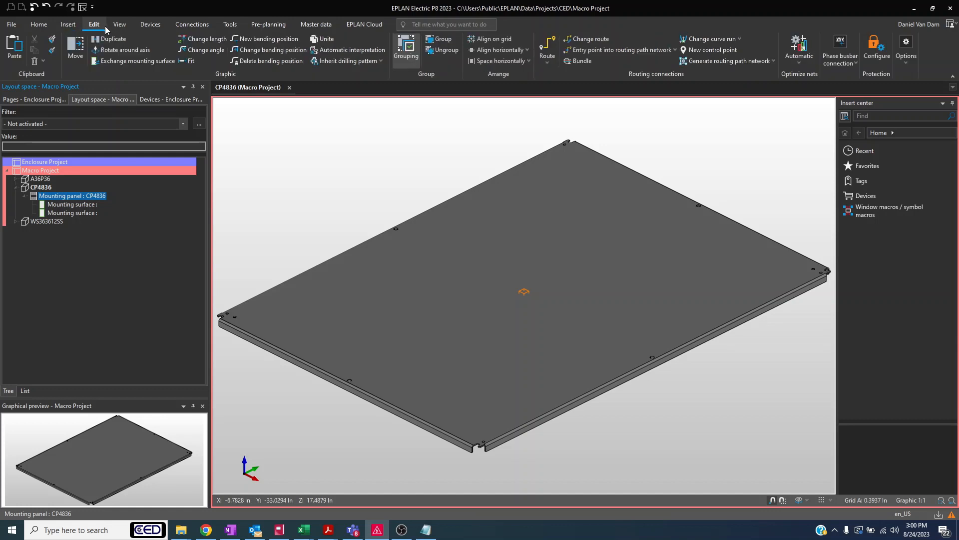
left_click(69, 24)
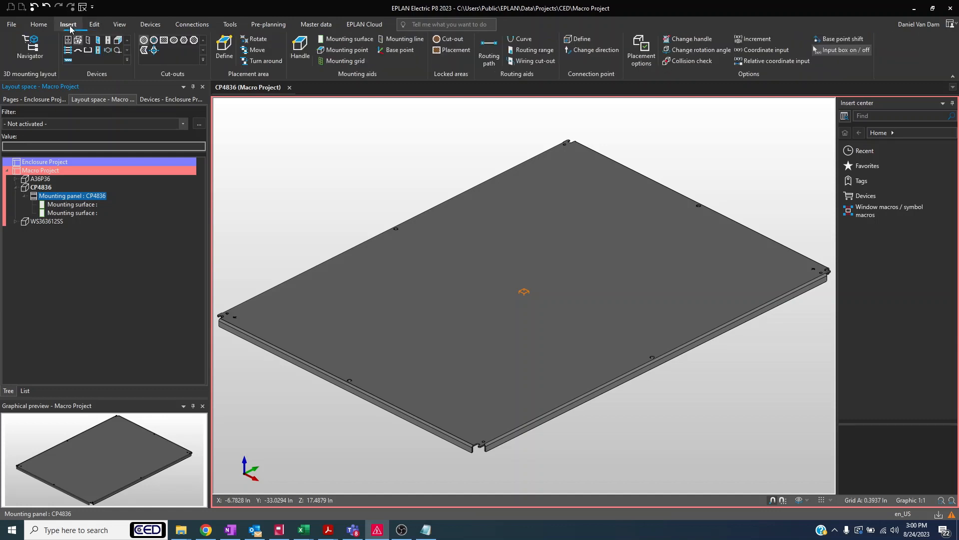
left_click(218, 49)
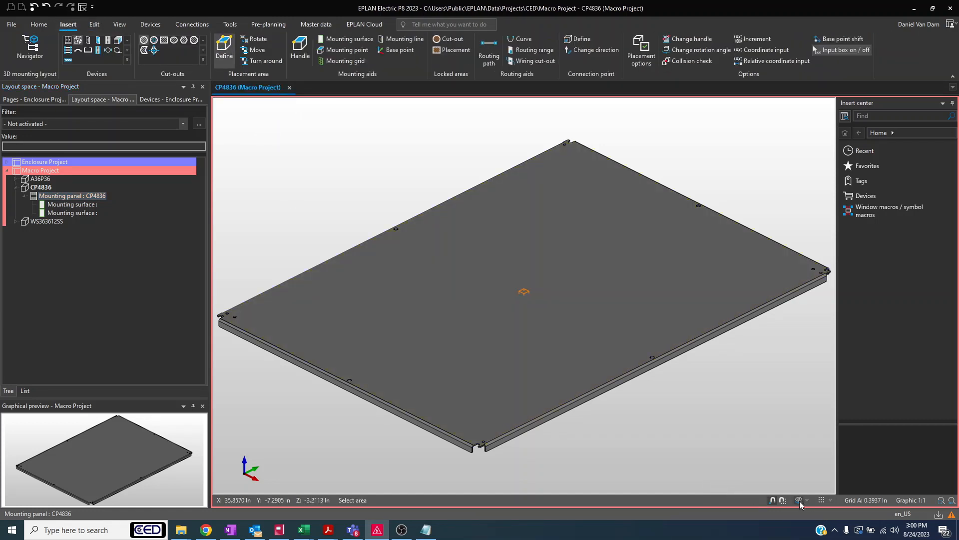
middle_click_drag(589, 430, 510, 299)
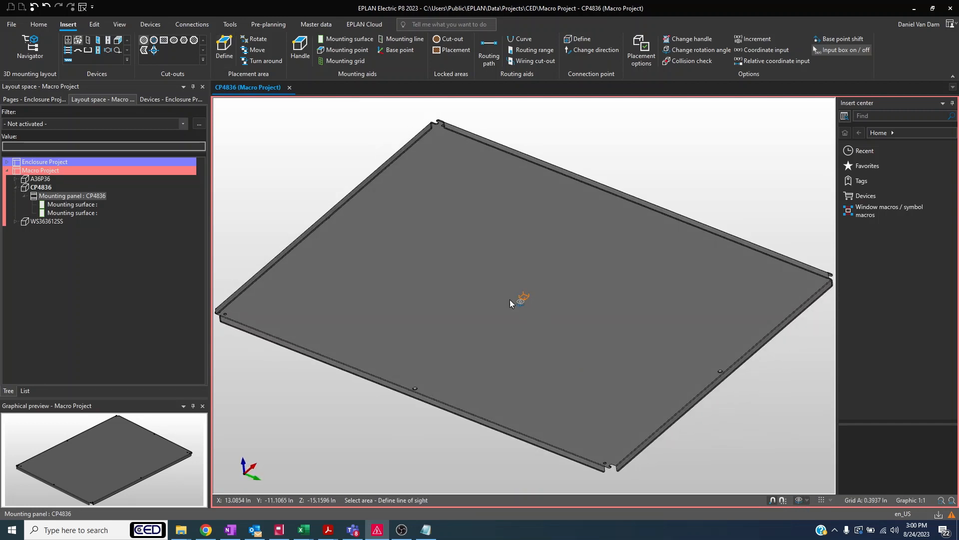
left_click(488, 277)
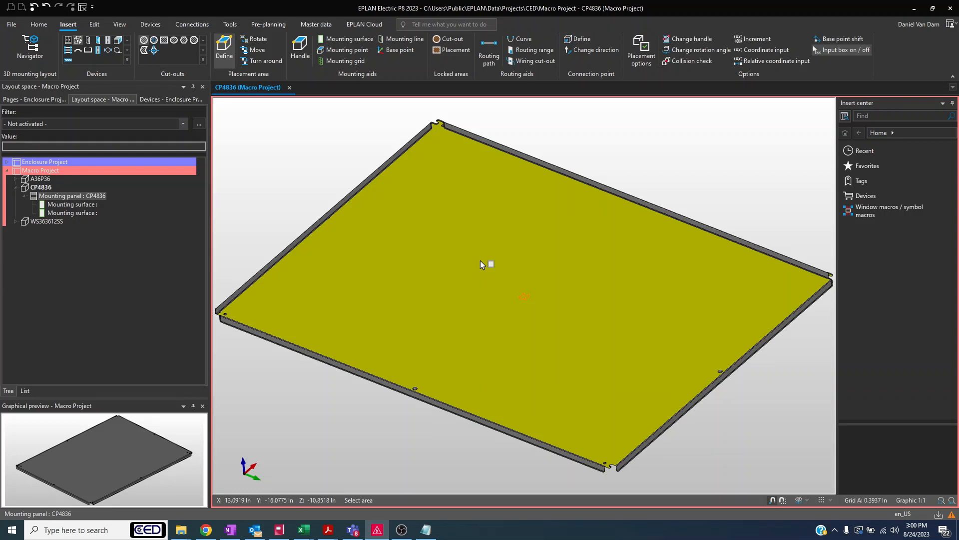
left_click(481, 261)
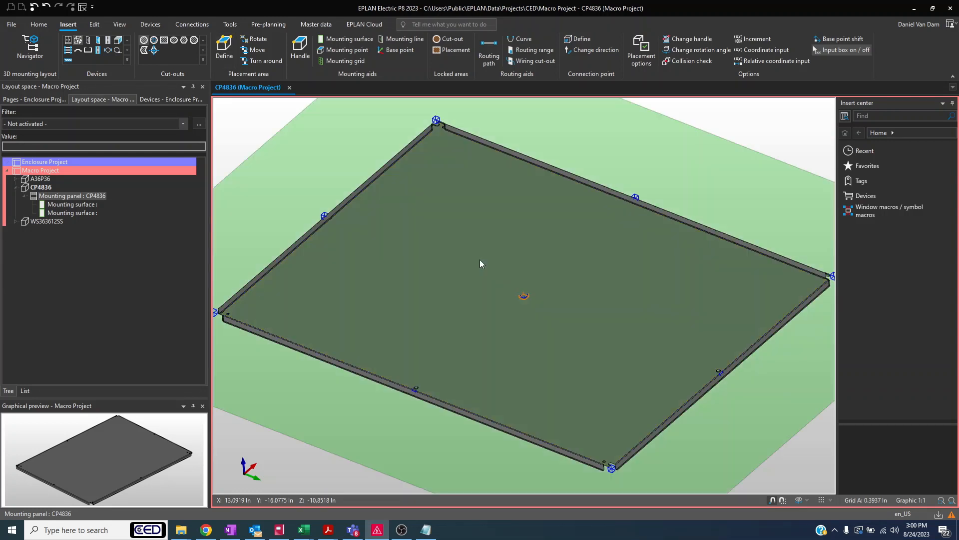
Open the first mounting surface of CP4836 to see which side it lies on and set its item to Mounting panel back.
left_click(63, 205)
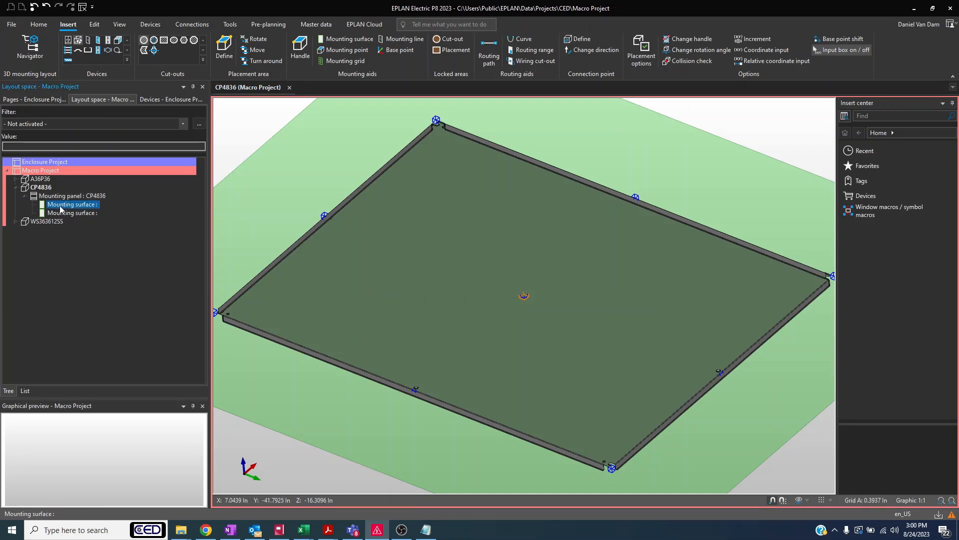
double_click(59, 209)
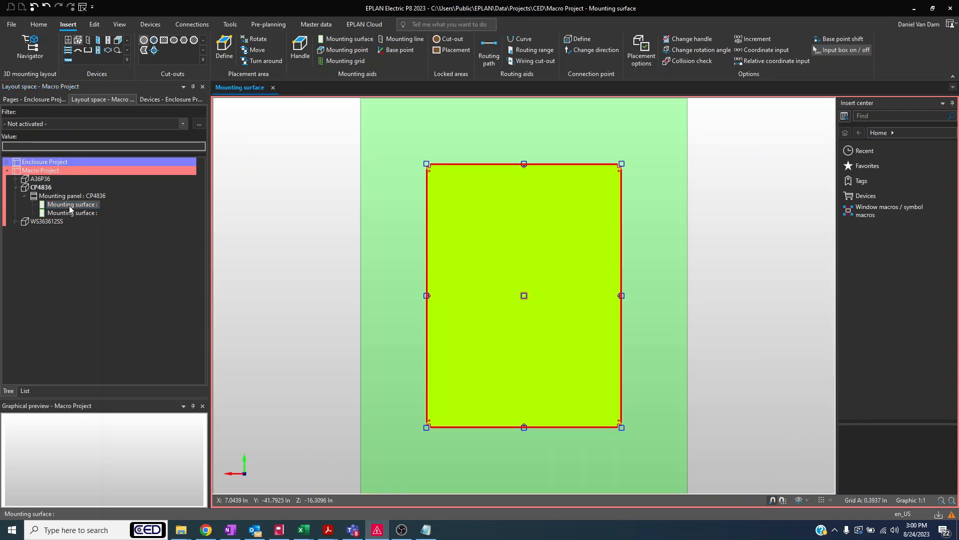
scroll(419, 160, "up", 2)
scroll(419, 160, "up", 6)
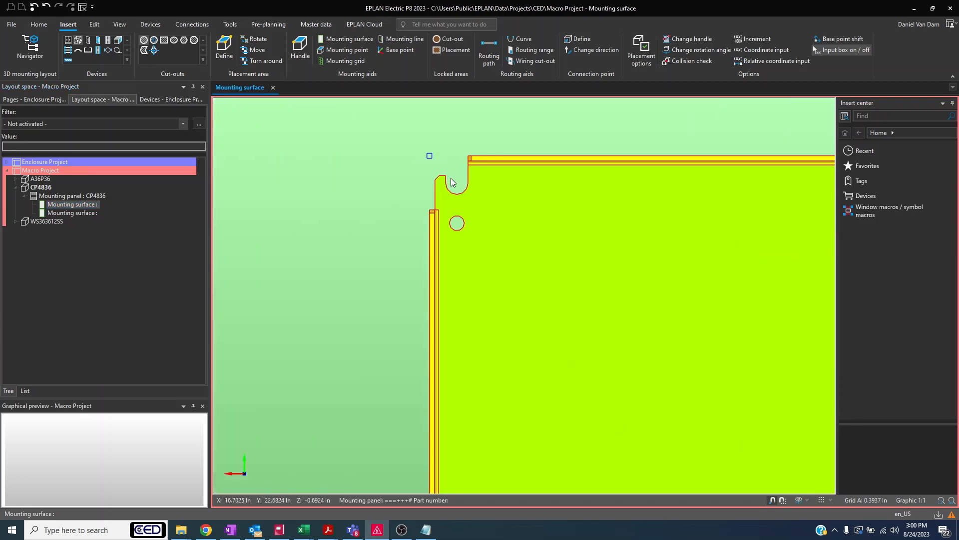
scroll(400, 114, "down", 2)
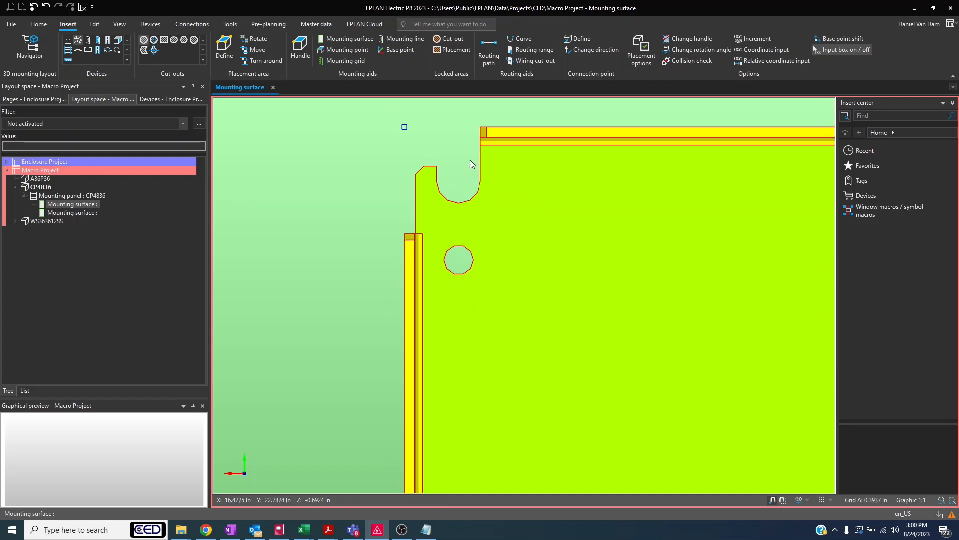
right_click(64, 206)
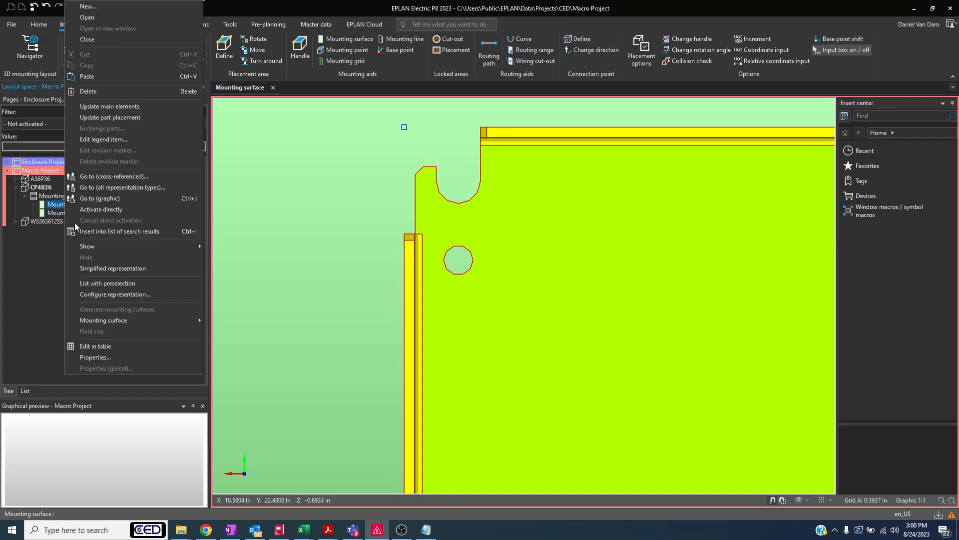
left_click(111, 360)
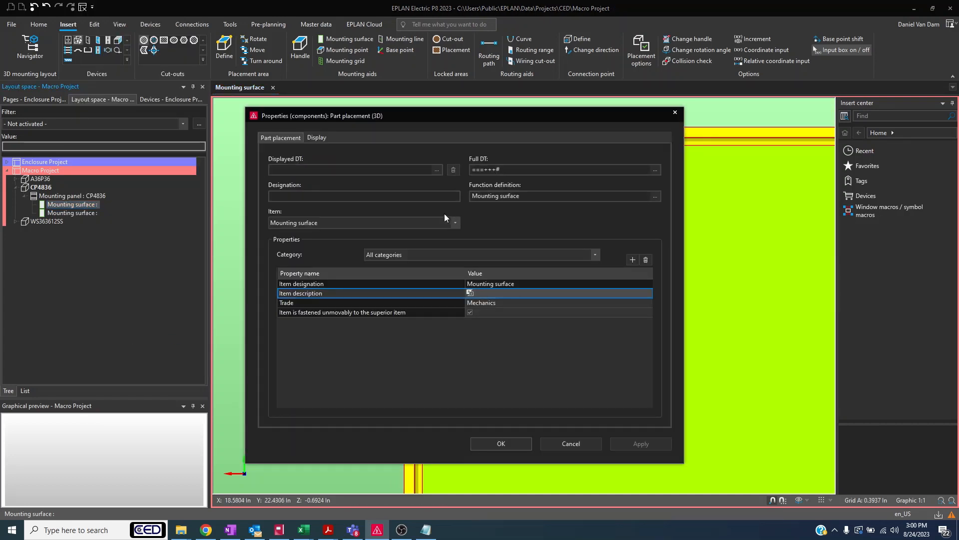
left_click(384, 224)
scroll(402, 274, "up", 7)
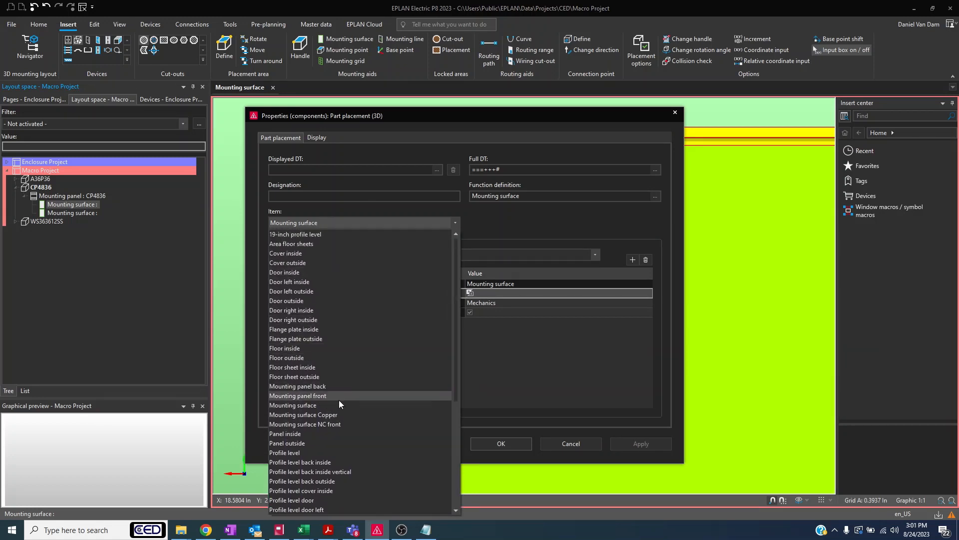
left_click(333, 387)
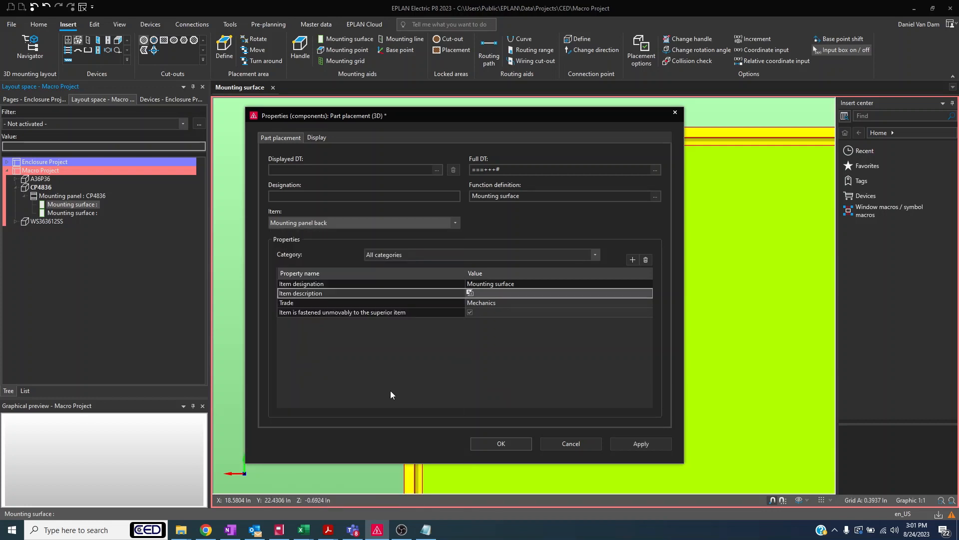
left_click(524, 444)
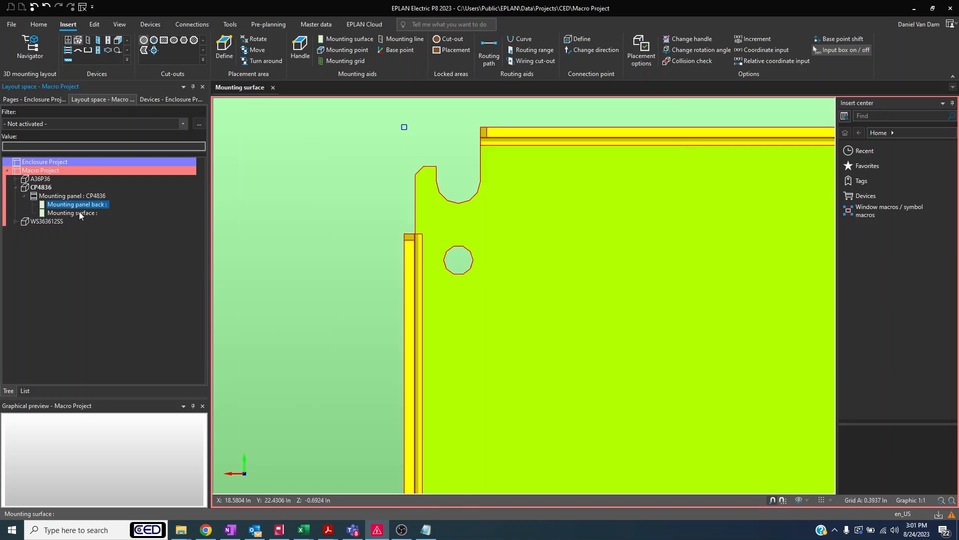
Check the remaining CP4836 mounting surface against the flanges in 3D and set its item to Mounting panel front.
right_click(79, 212)
double_click(70, 213)
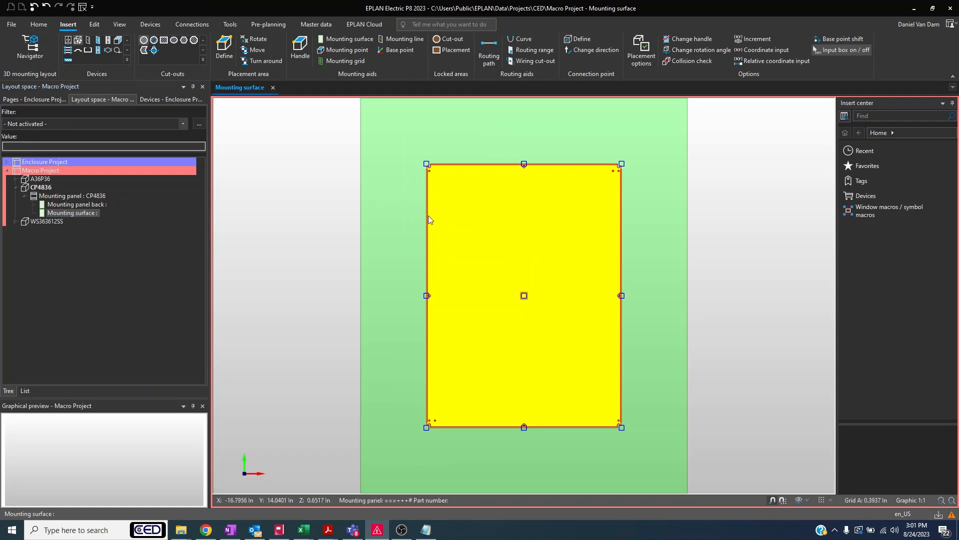
scroll(429, 219, "up", 5)
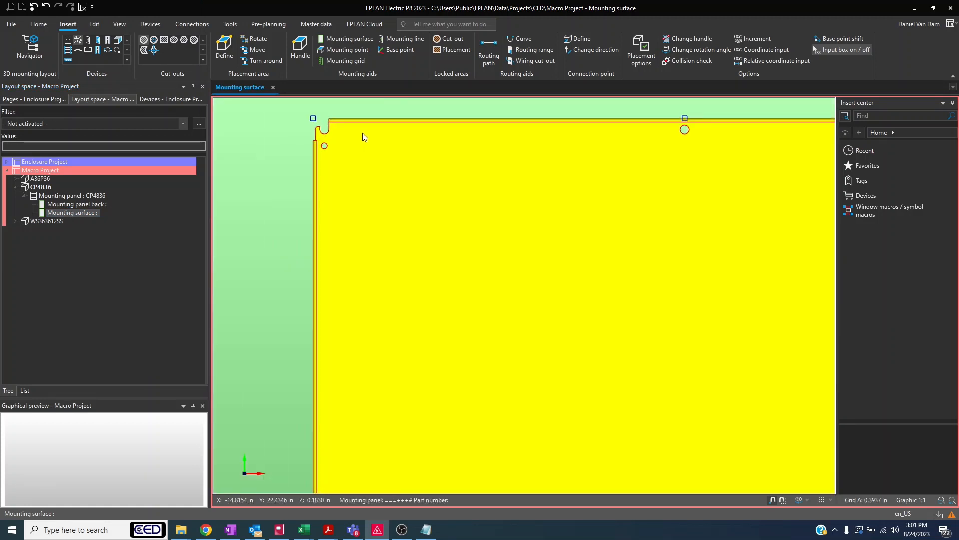
scroll(363, 135, "up", 1)
left_click(799, 499)
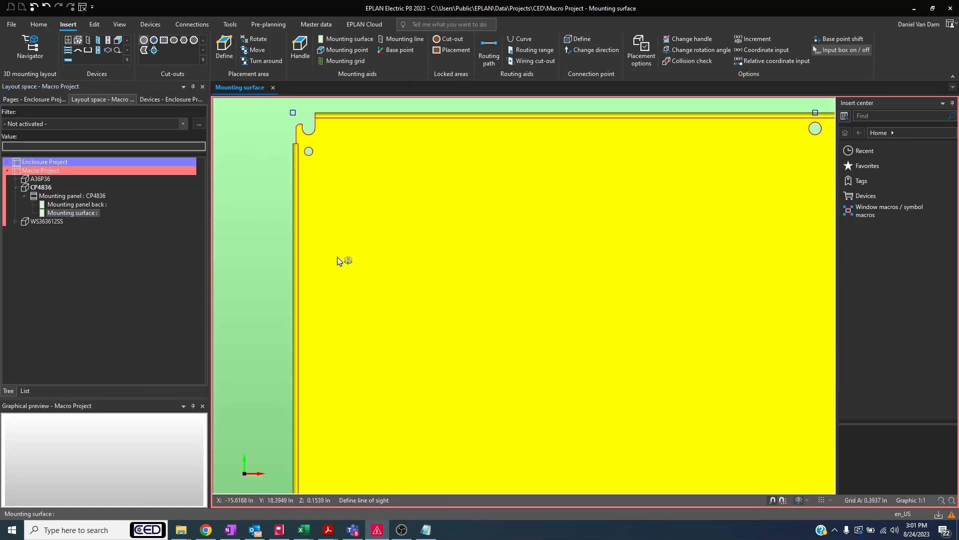
left_click_drag(337, 256, 391, 284)
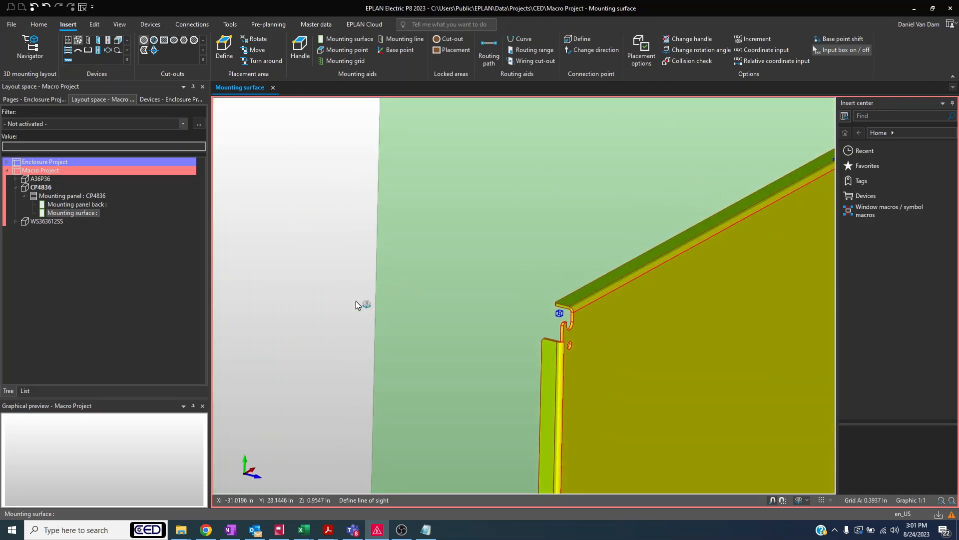
right_click(88, 213)
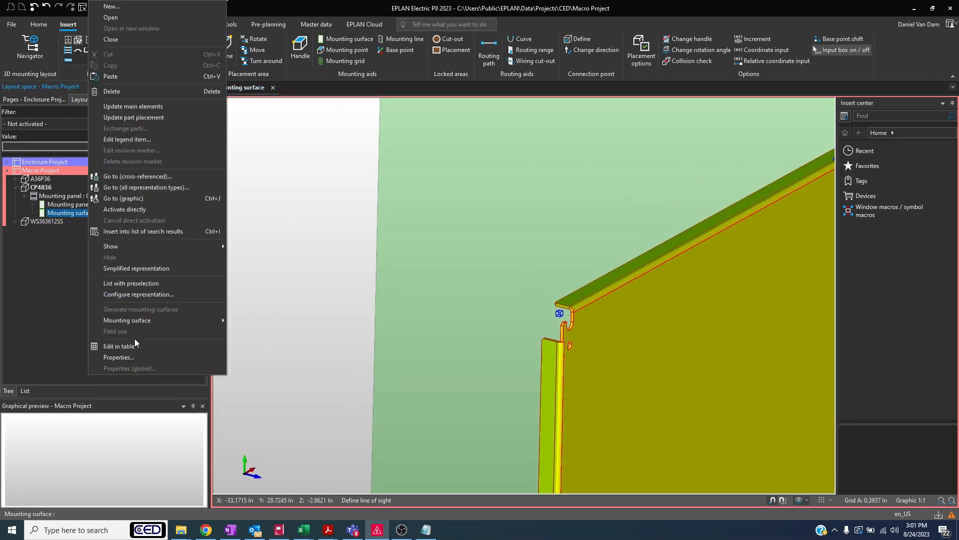
left_click(136, 358)
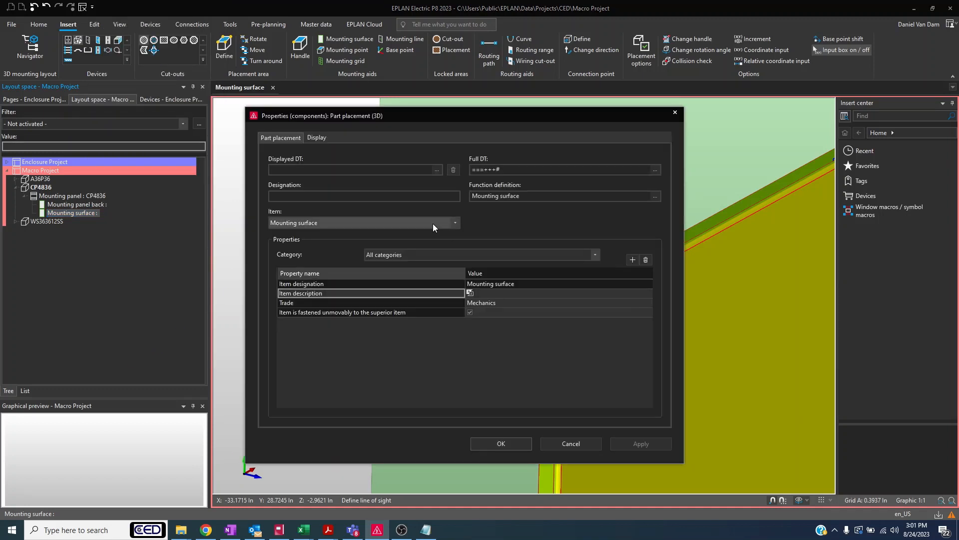
left_click(335, 225)
scroll(334, 263, "up", 3)
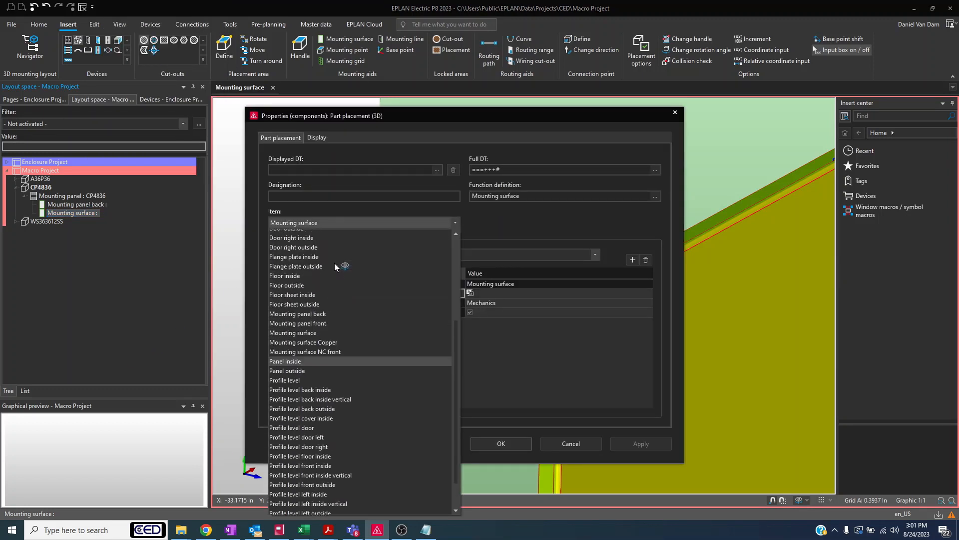
scroll(334, 263, "up", 3)
left_click(344, 394)
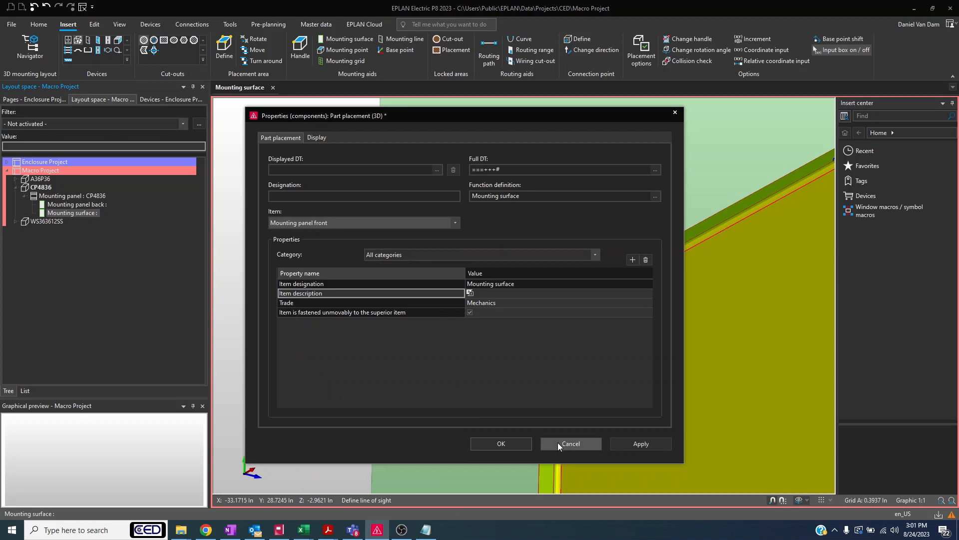
left_click(500, 443)
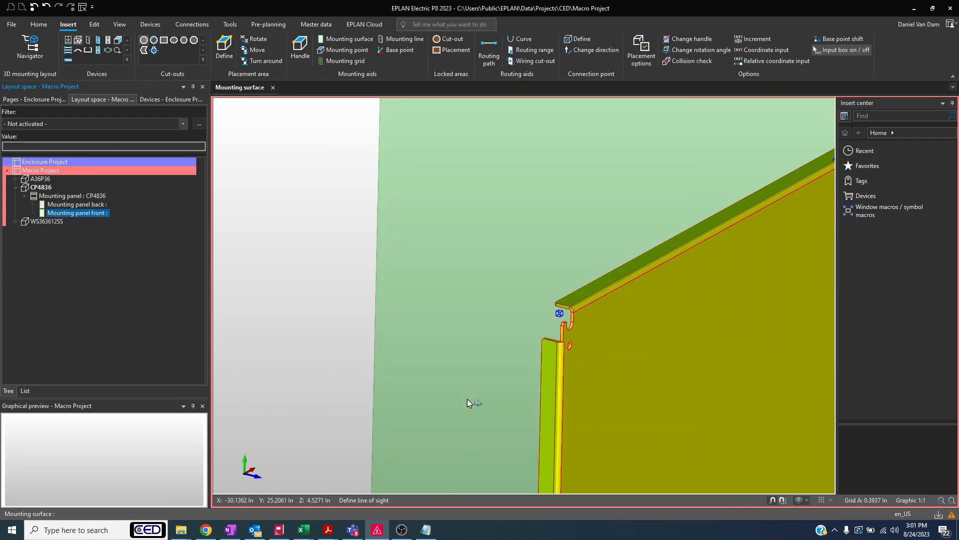
Start adjusting the field size of the Mounting panel front and move its left contour line to the left flange's outer corner.
left_click(88, 205)
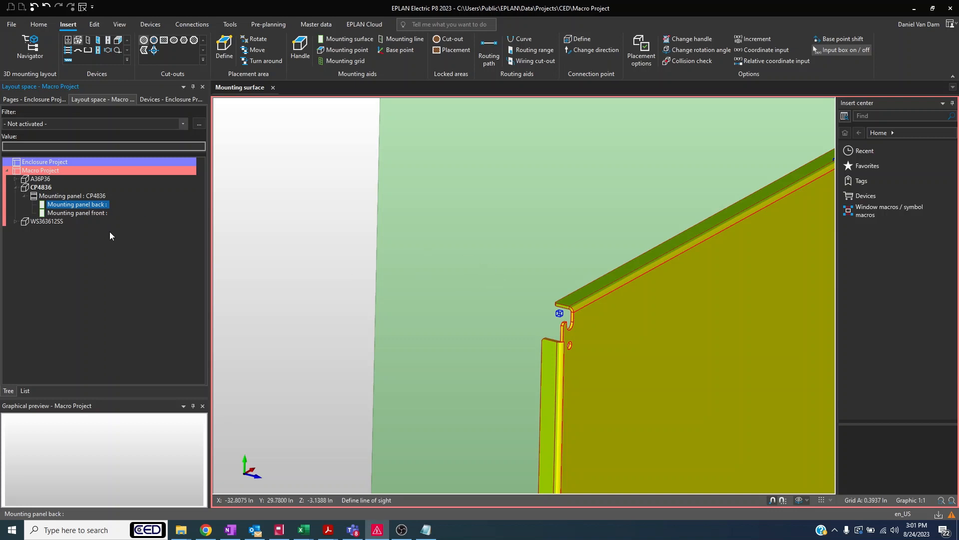
double_click(80, 214)
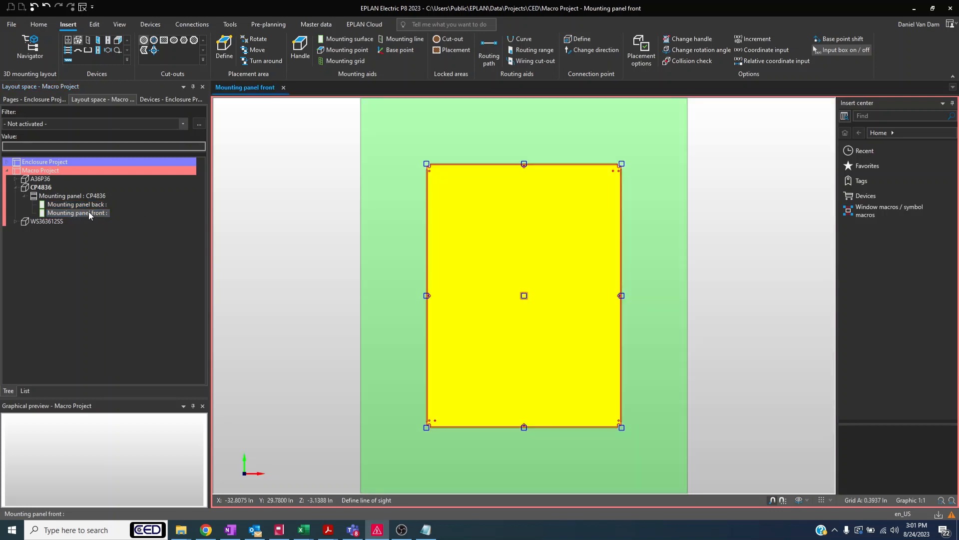
right_click(90, 216)
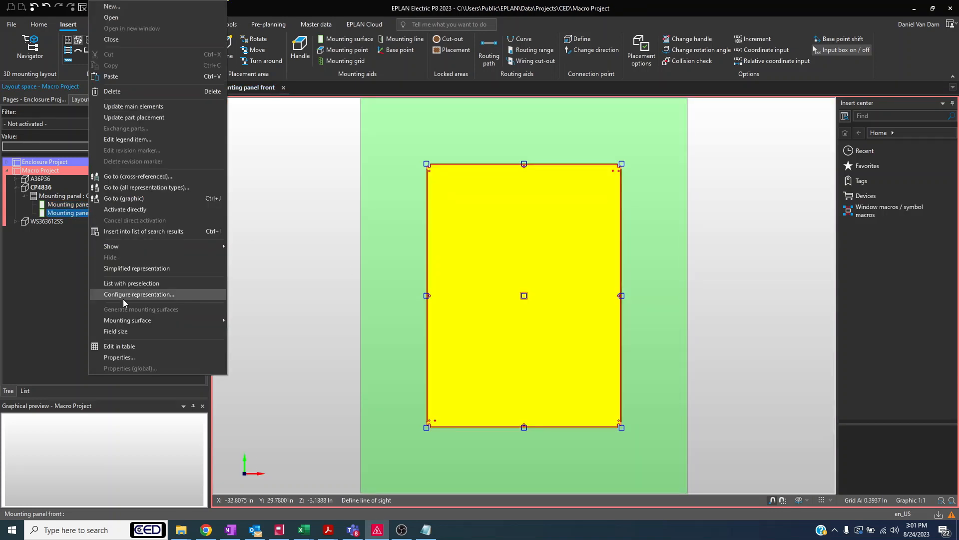
left_click(144, 334)
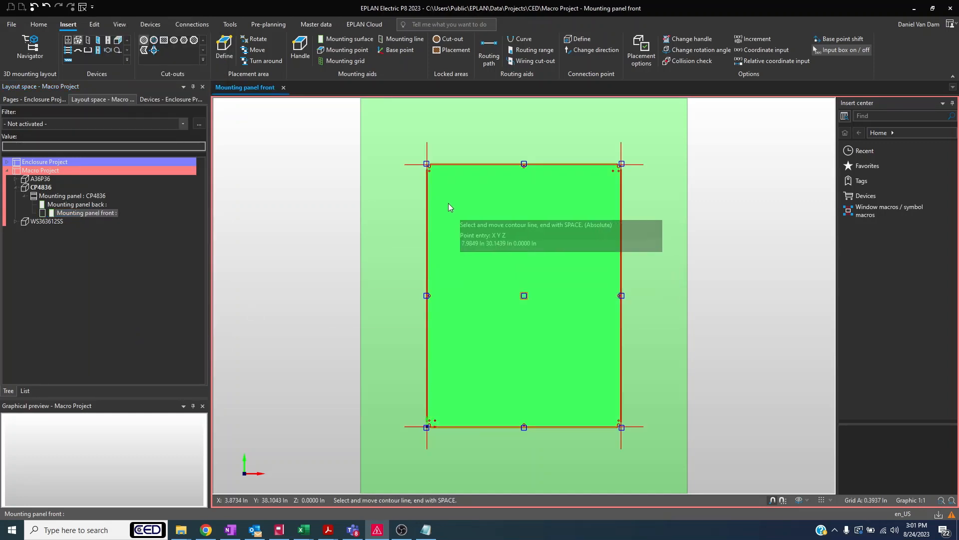
scroll(429, 165, "up", 4)
middle_click_drag(423, 169, 382, 249)
scroll(395, 226, "up", 3)
scroll(382, 248, "up", 1)
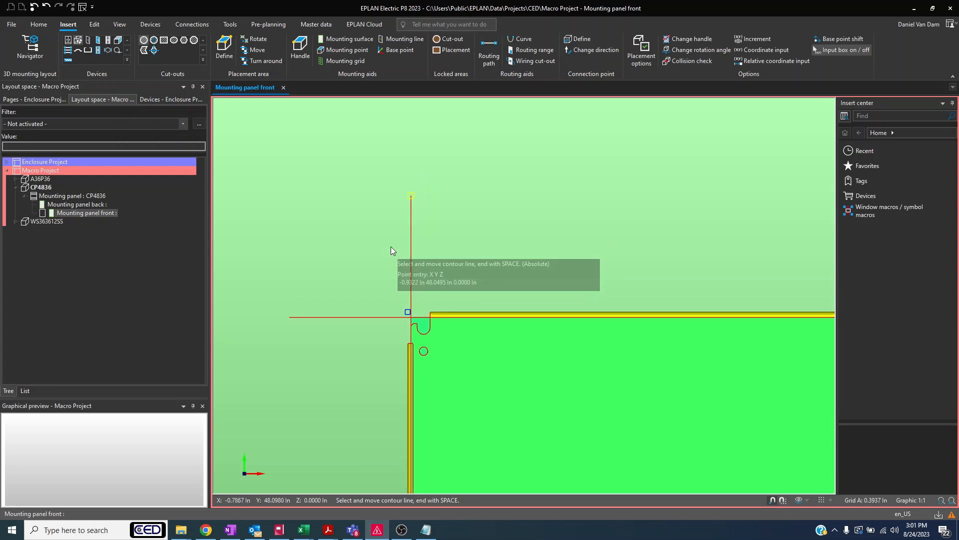
left_click(410, 198)
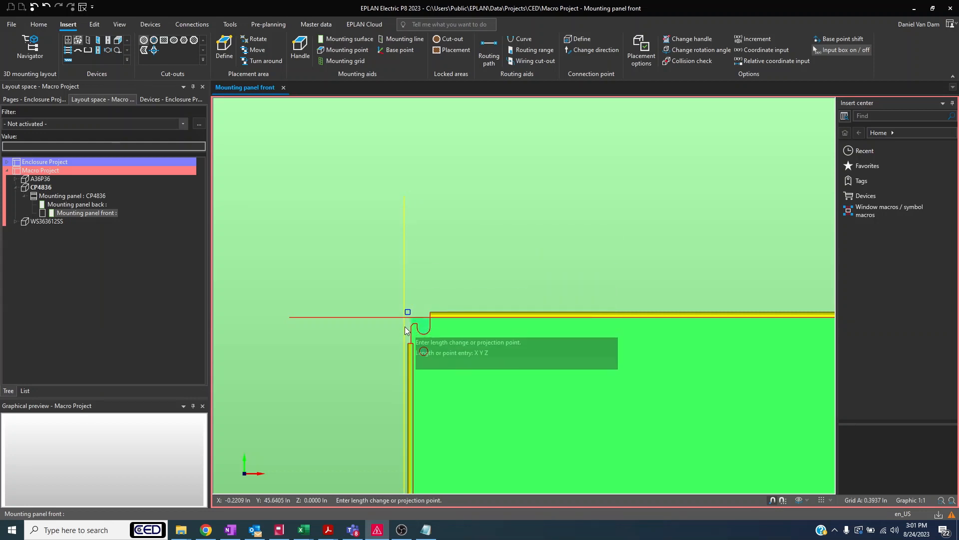
scroll(406, 346, "up", 3)
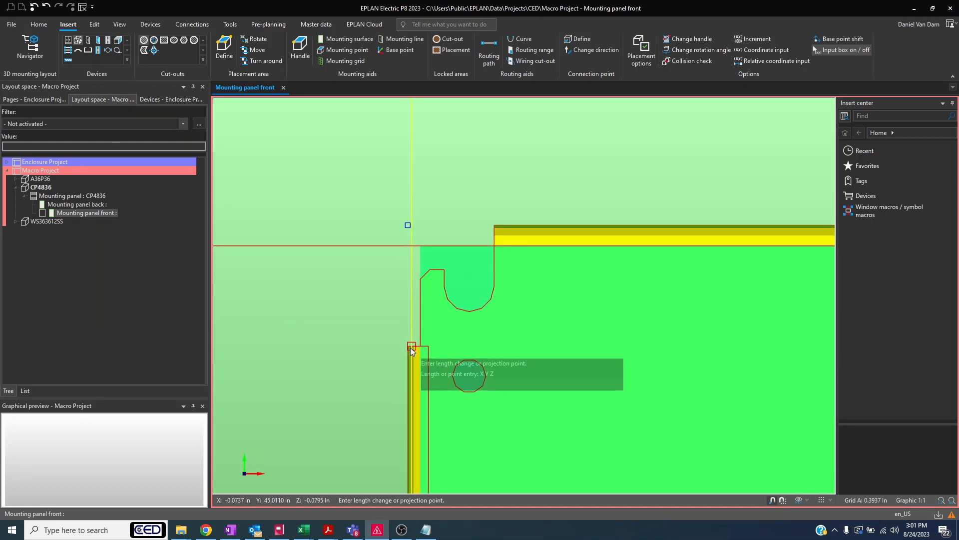
left_click(408, 346)
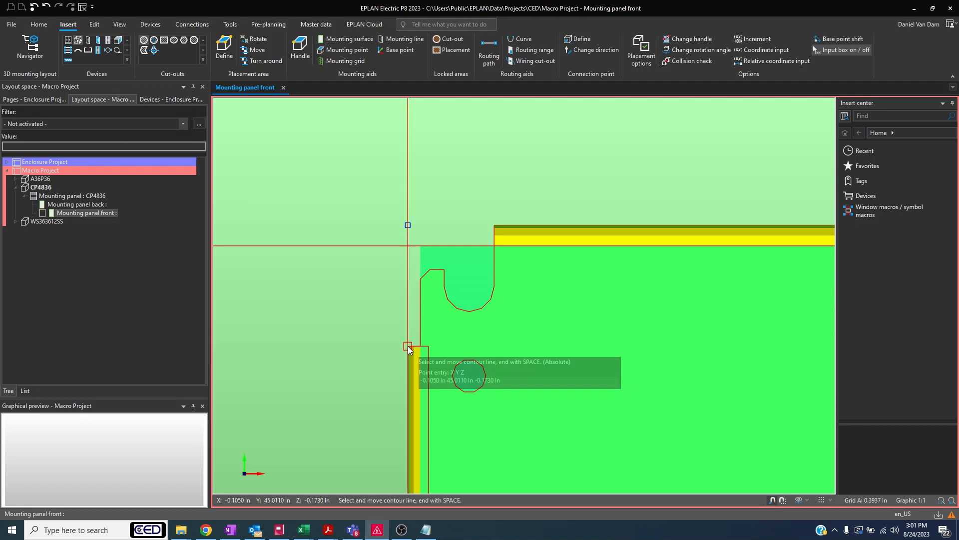
Realign the left contour line with the left flange's outer corner and move the upper contour line to the upper flange's outer edge.
scroll(414, 300, "down", 4)
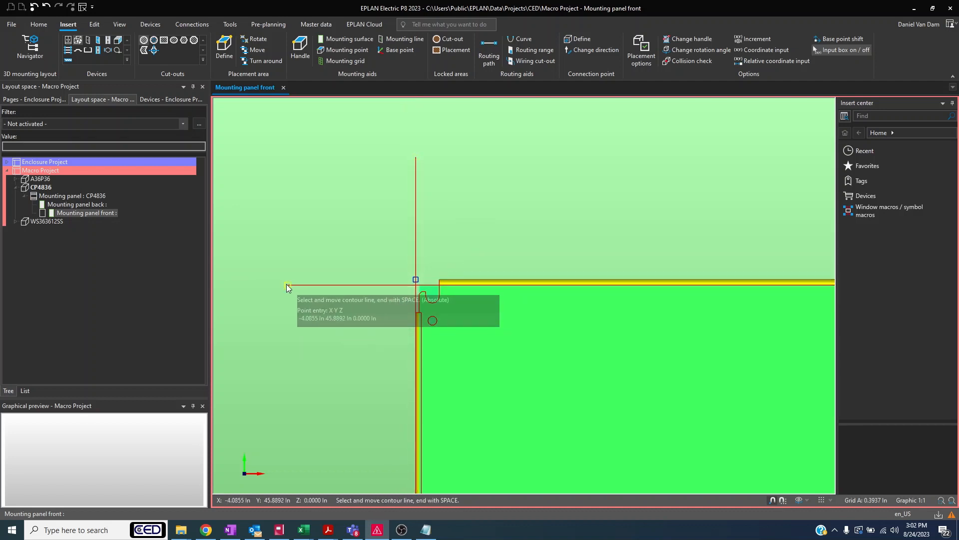
left_click(287, 285)
scroll(442, 281, "up", 3)
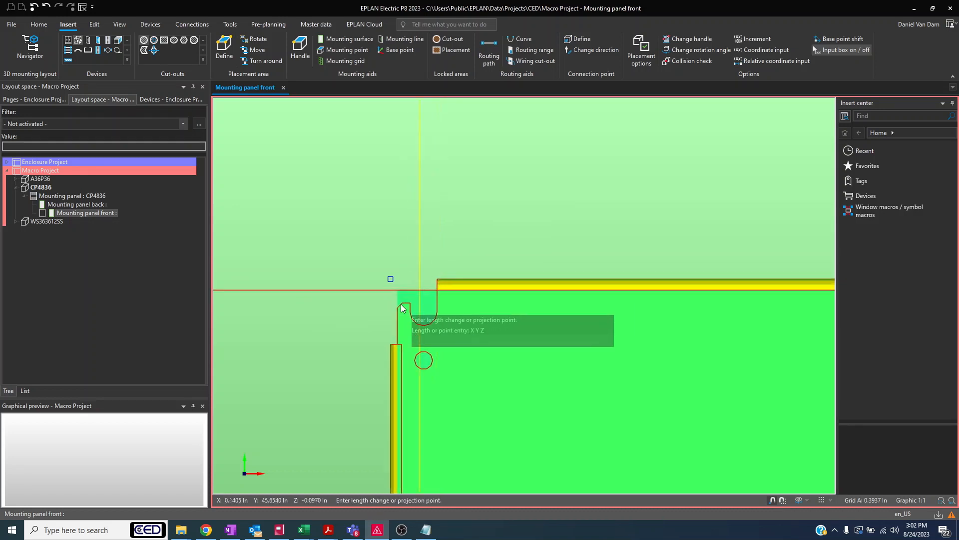
left_click(391, 345)
scroll(399, 328, "down", 2)
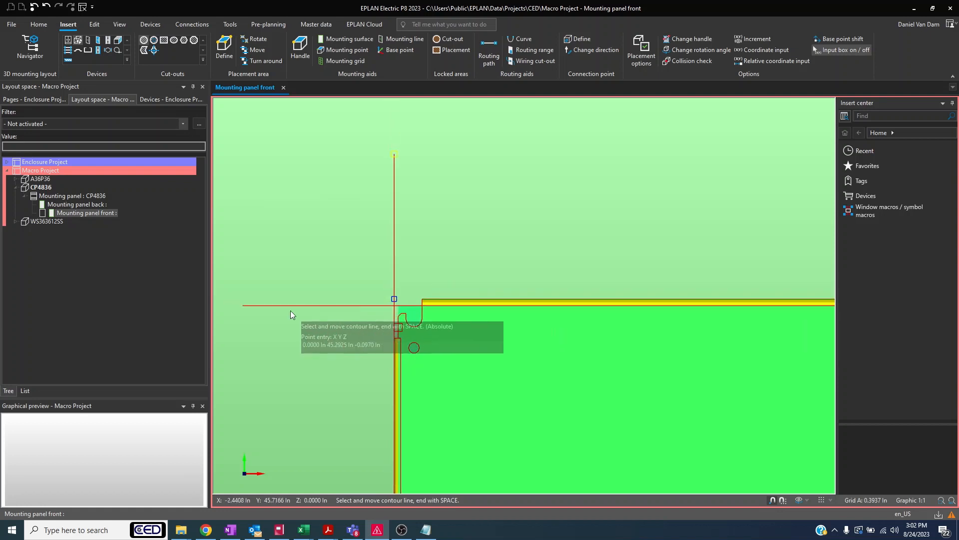
left_click(242, 305)
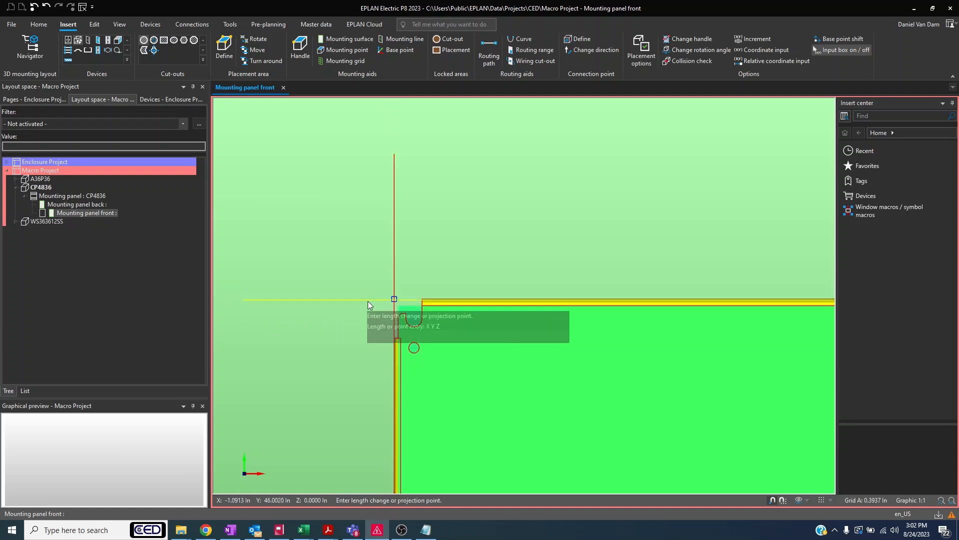
scroll(420, 303, "up", 3)
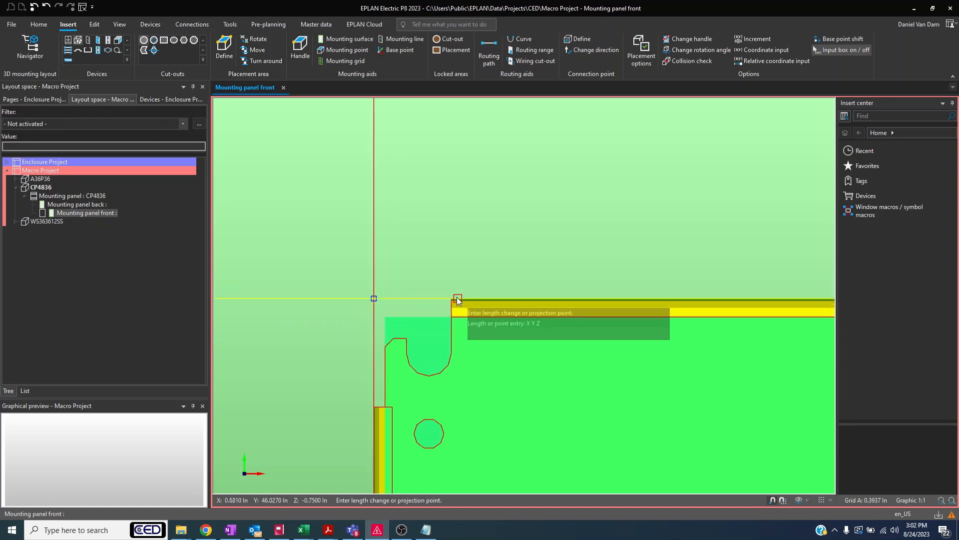
left_click(458, 298)
Move the lower contour line of the Mounting panel front field to the lower flange's outer corner.
scroll(470, 297, "down", 2)
middle_click_drag(519, 320, 357, 248)
middle_click_drag(562, 279, 426, 206)
scroll(552, 242, "down", 5)
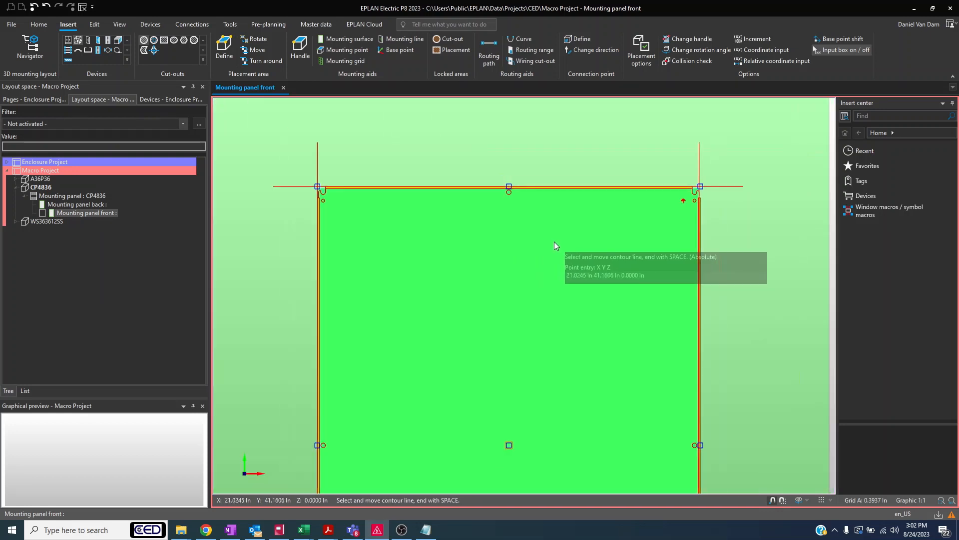
middle_click_drag(533, 298, 402, 137)
middle_click_drag(523, 370, 481, 227)
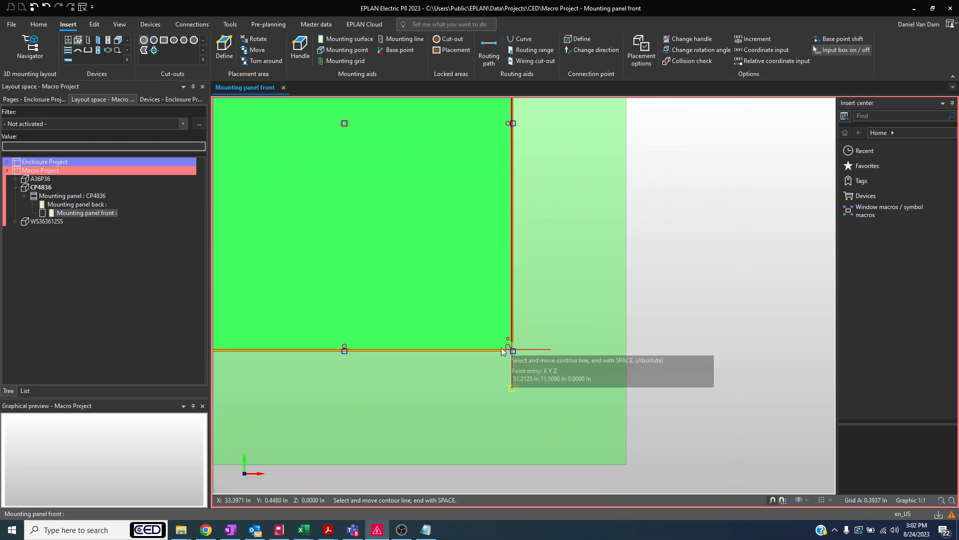
scroll(518, 363, "up", 7)
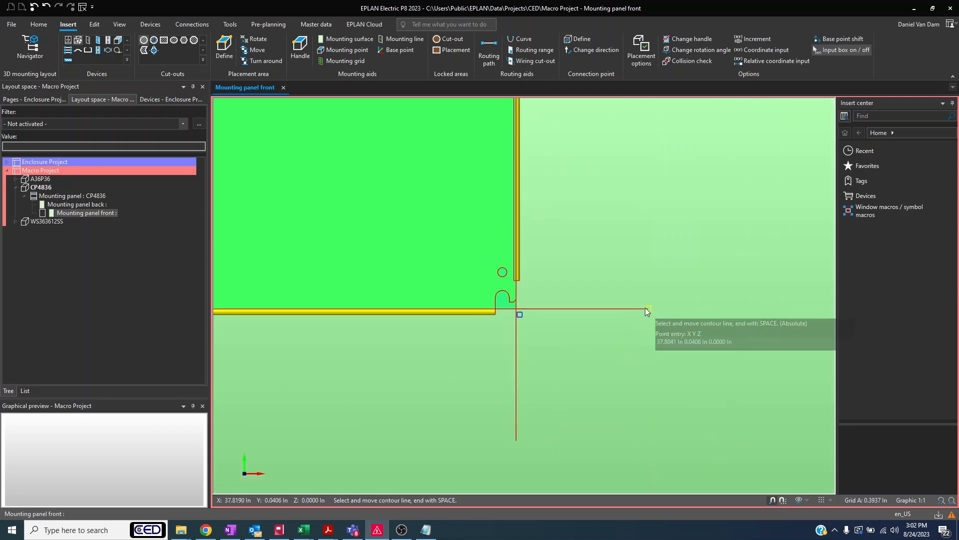
left_click(648, 308)
key("space")
scroll(499, 314, "up", 2)
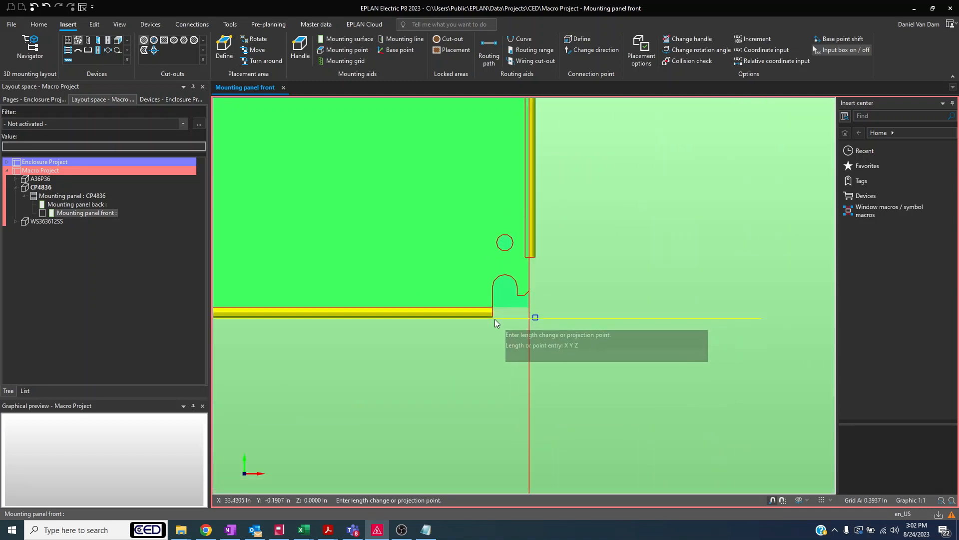
left_click(493, 317)
Move the right contour line to the right flange's outer corner and finish the field size adjustment.
scroll(537, 354, "down", 2)
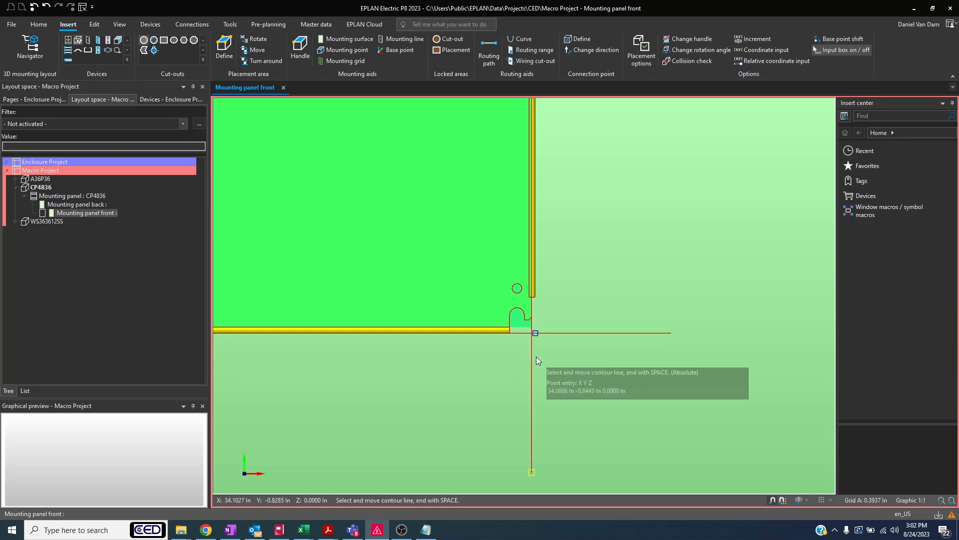
left_click(530, 438)
key("space")
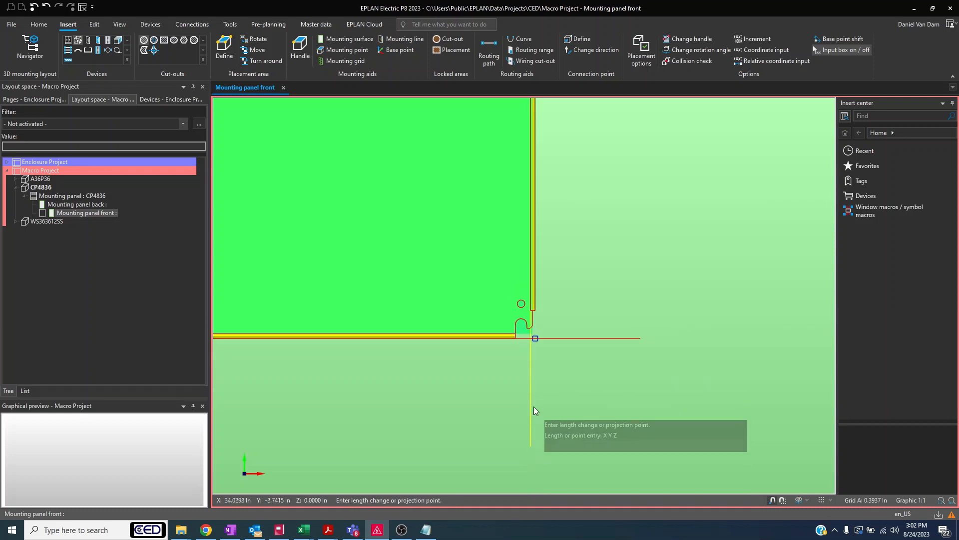
scroll(538, 305, "up", 2)
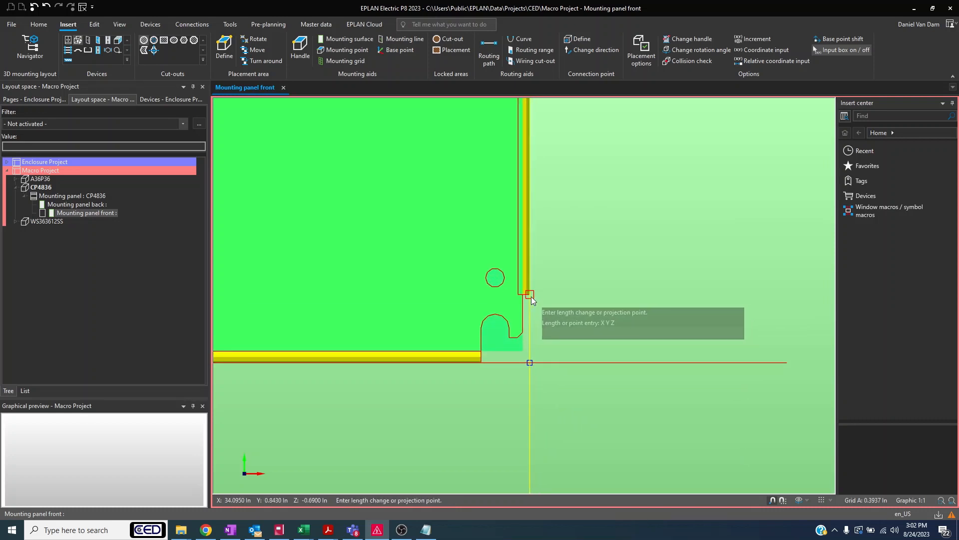
left_click(532, 296)
scroll(560, 324, "down", 2)
scroll(556, 330, "down", 4)
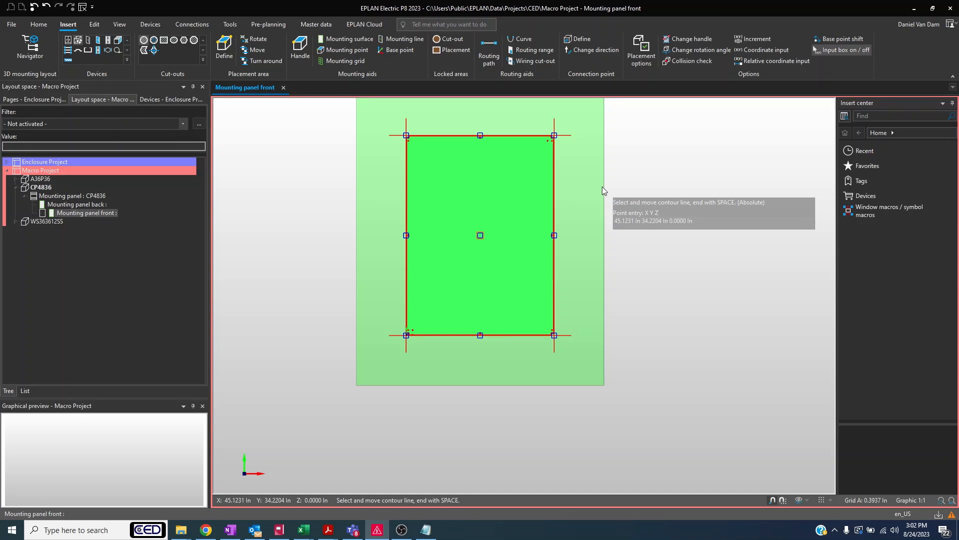
key("space")
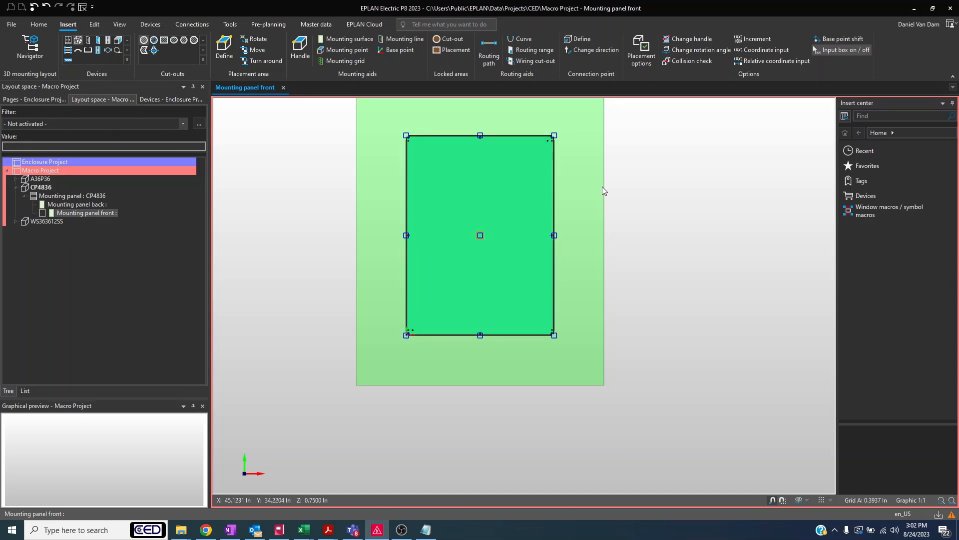
Check whether the Field size command is available for CP4836's front and back mounting surfaces, and collapse its mounting panel entry.
key("Up")
left_click(79, 217)
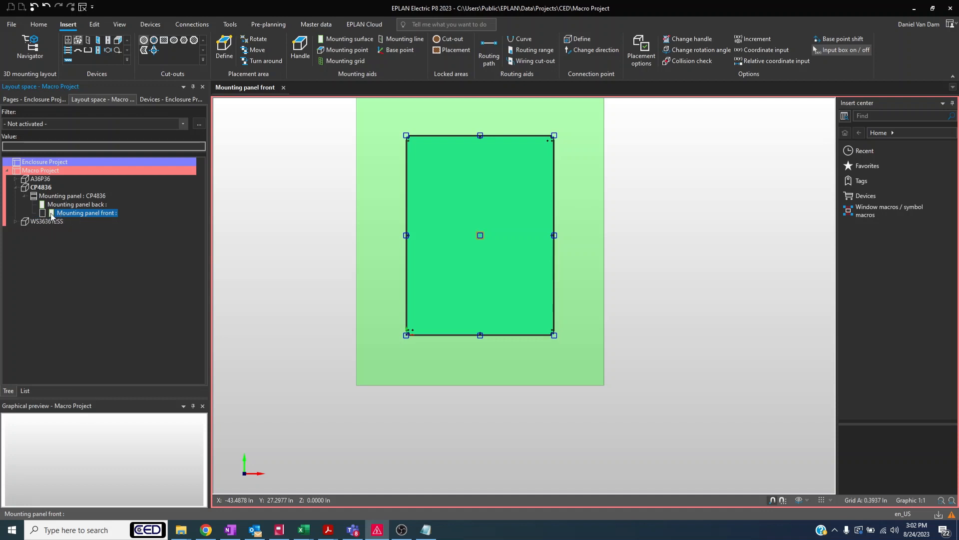
right_click(83, 216)
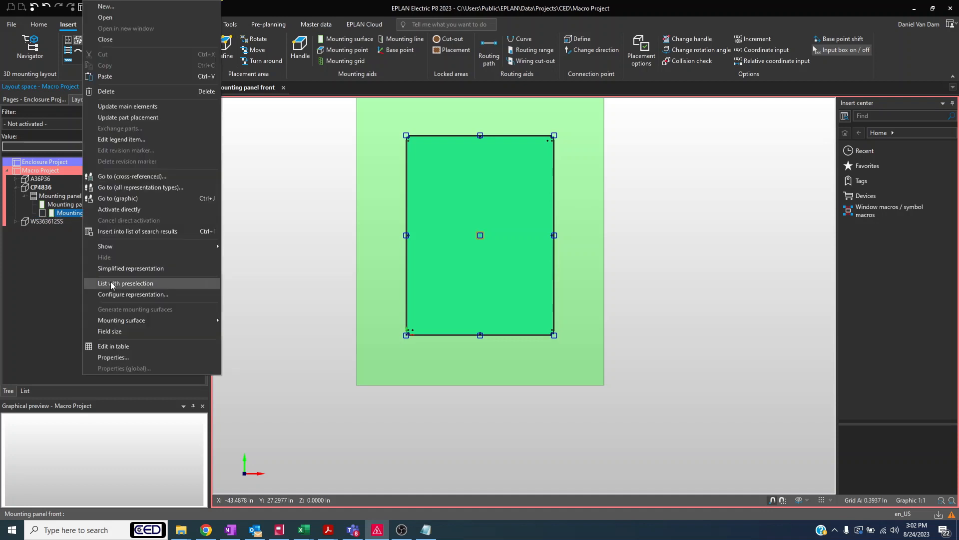
left_click(67, 209)
right_click(67, 208)
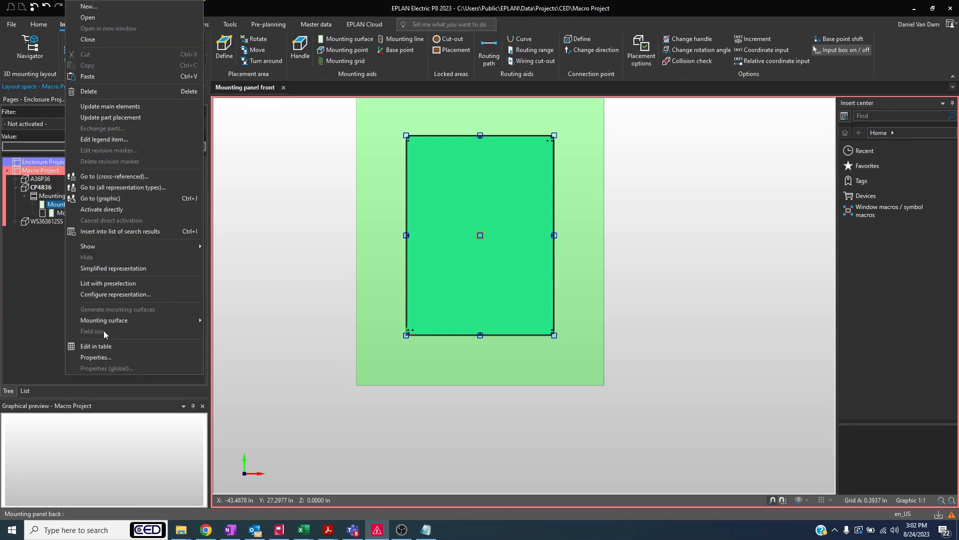
left_click(47, 241)
left_click(82, 213)
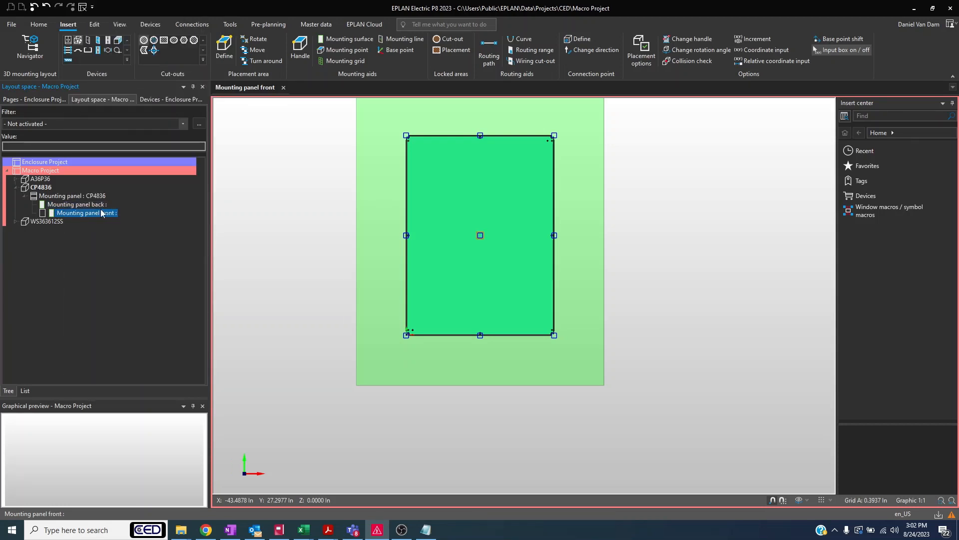
left_click(66, 196)
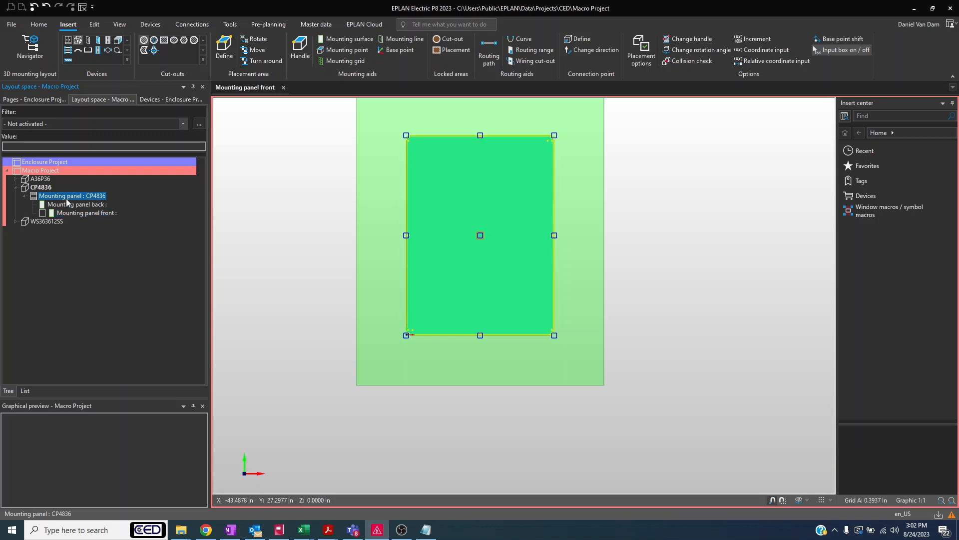
left_click(25, 199)
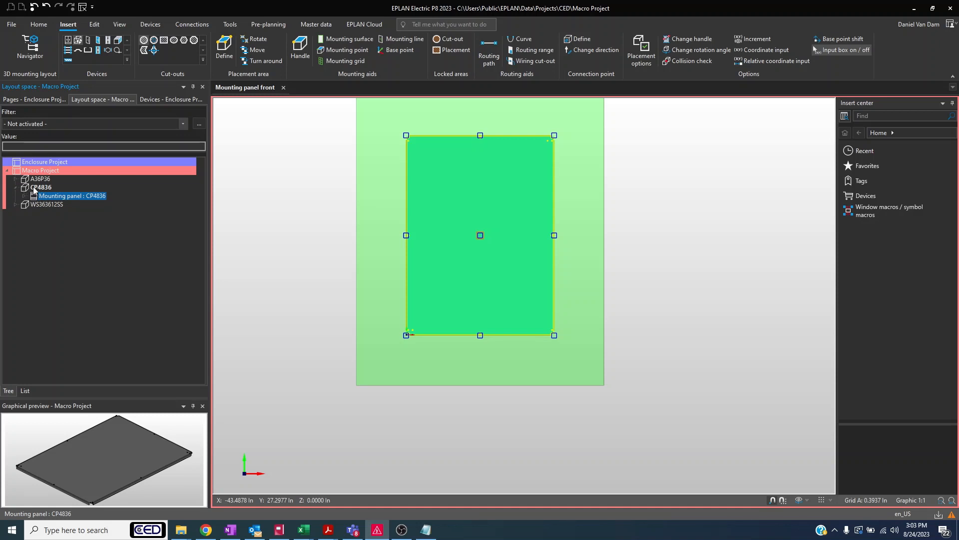
left_click(40, 188)
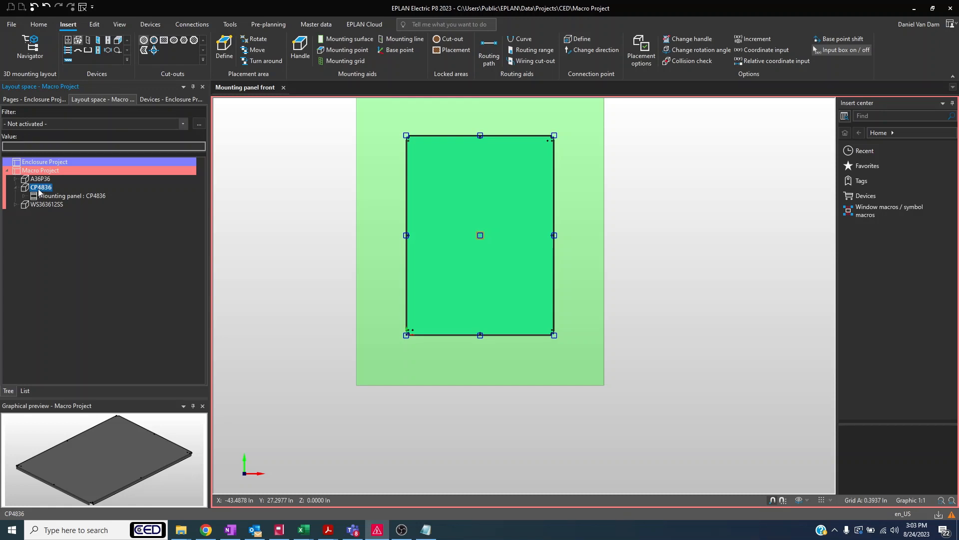
Import the enclosure STEP file csd483612ssr.stp into the Macro Project as a new layout space.
left_click(7, 26)
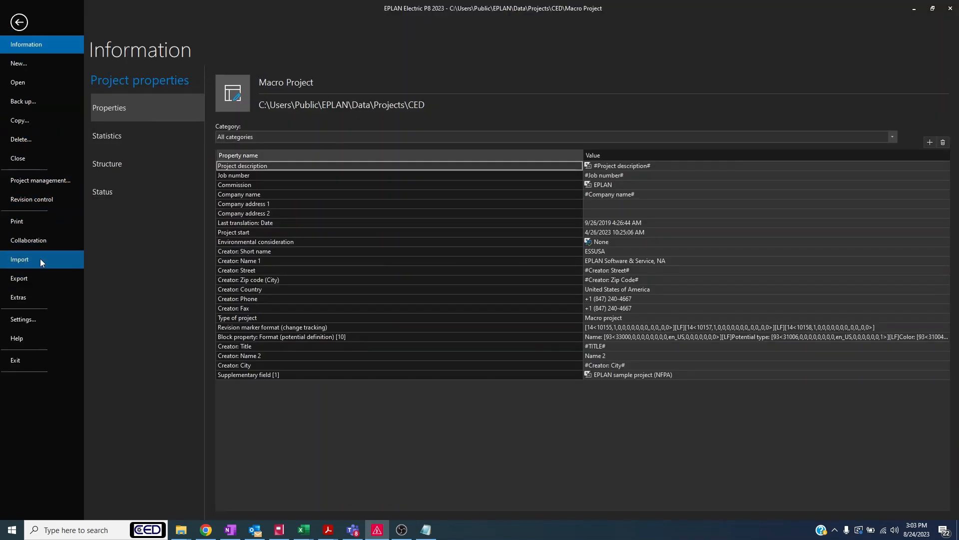
left_click(40, 259)
left_click(179, 144)
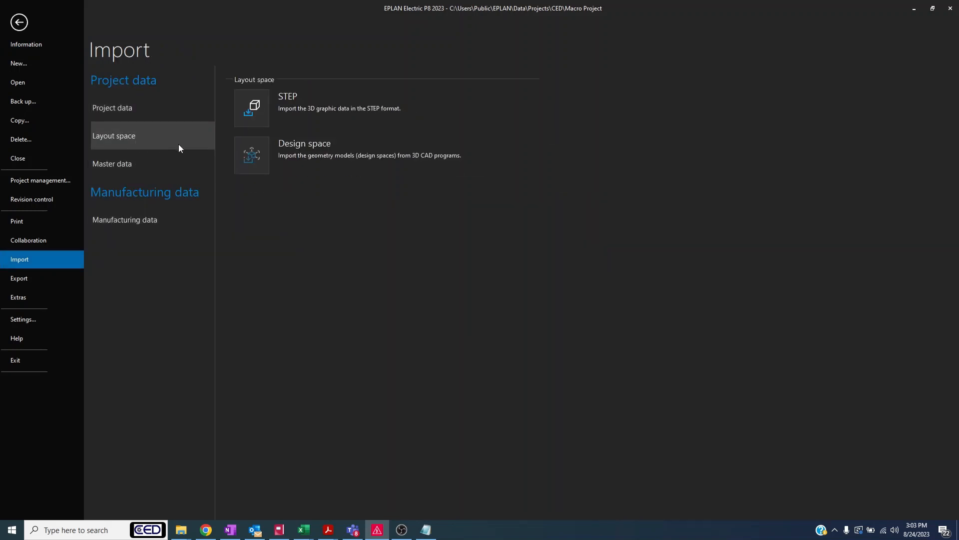
left_click(260, 103)
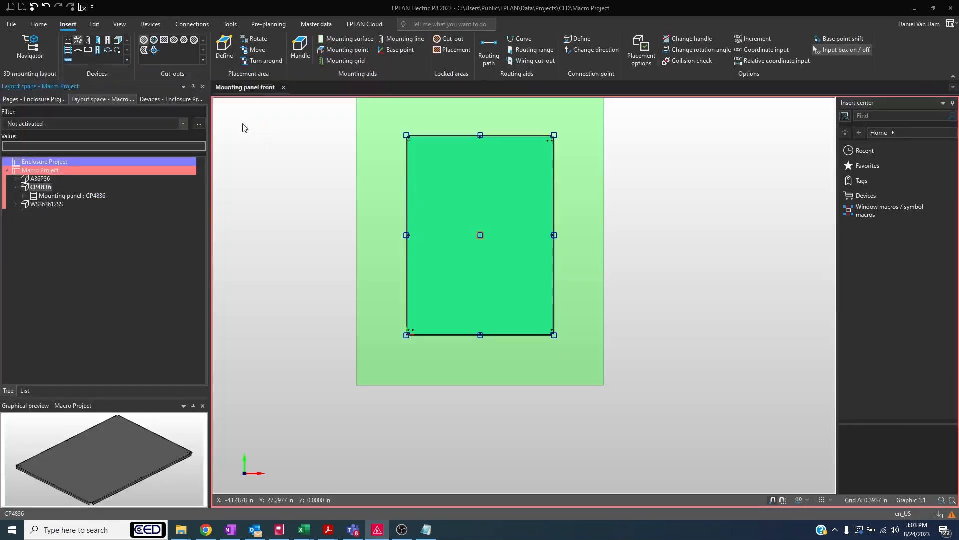
left_click(165, 84)
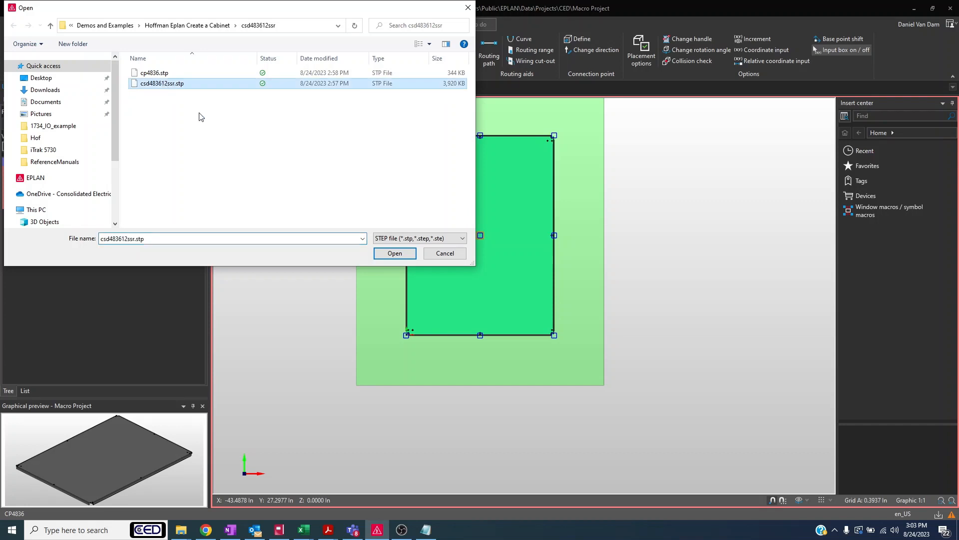
left_click(395, 254)
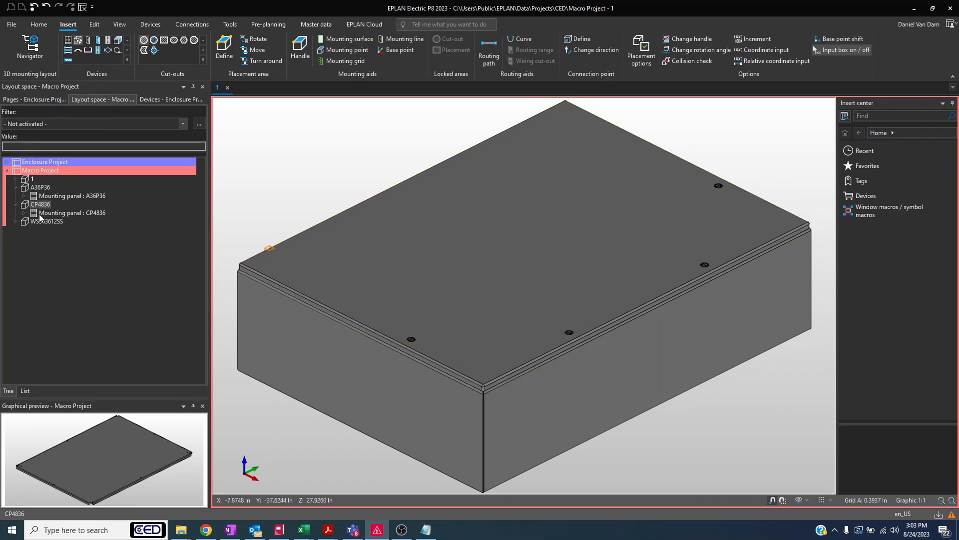
Rename the newly imported enclosure layout space 1 as CSD483612SSR.
left_click(31, 180)
right_click(31, 180)
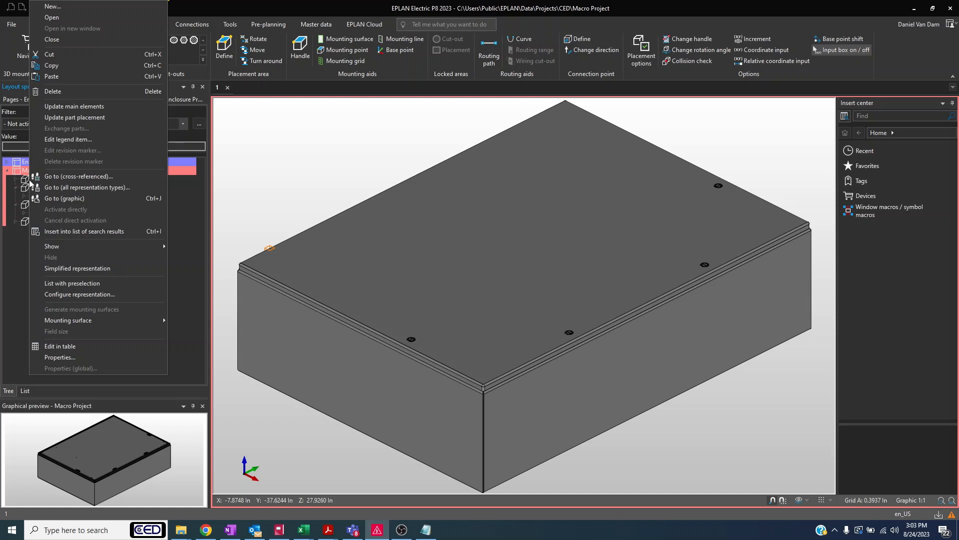
left_click(76, 356)
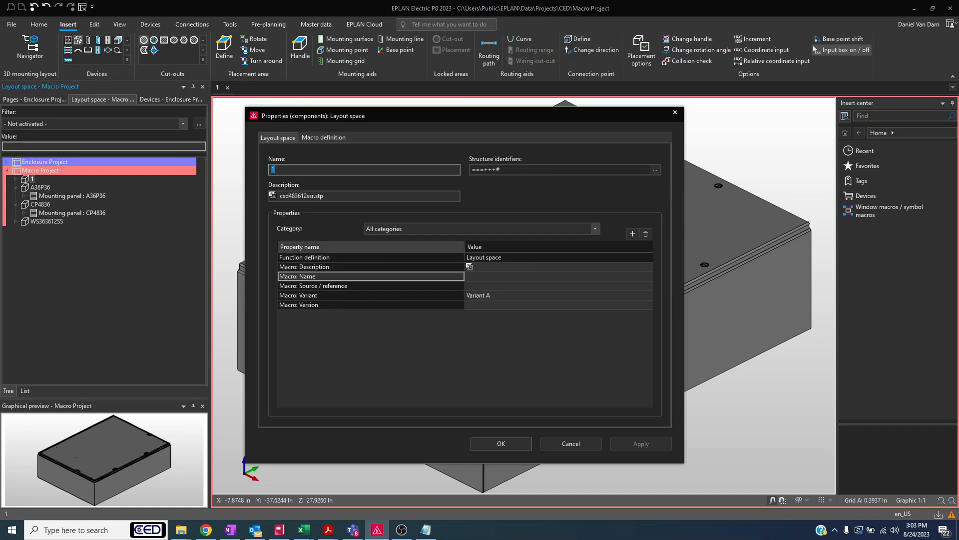
key("alt+Tab")
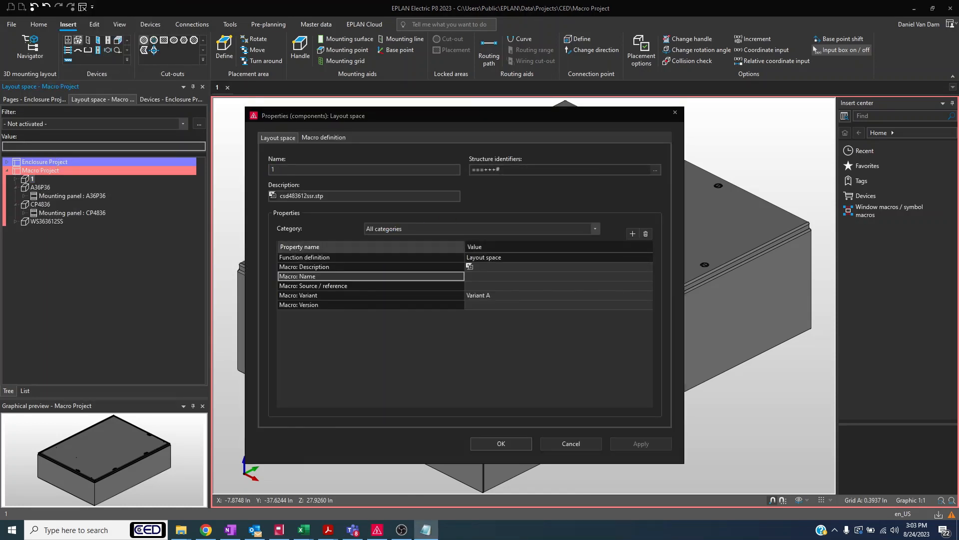
key("alt+Tab")
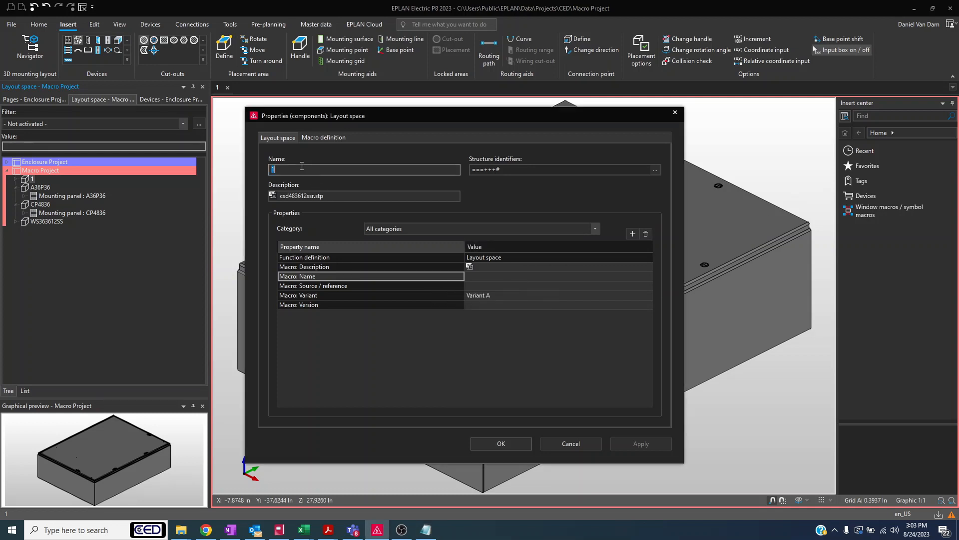
type("CSD483612SSR")
left_click(501, 444)
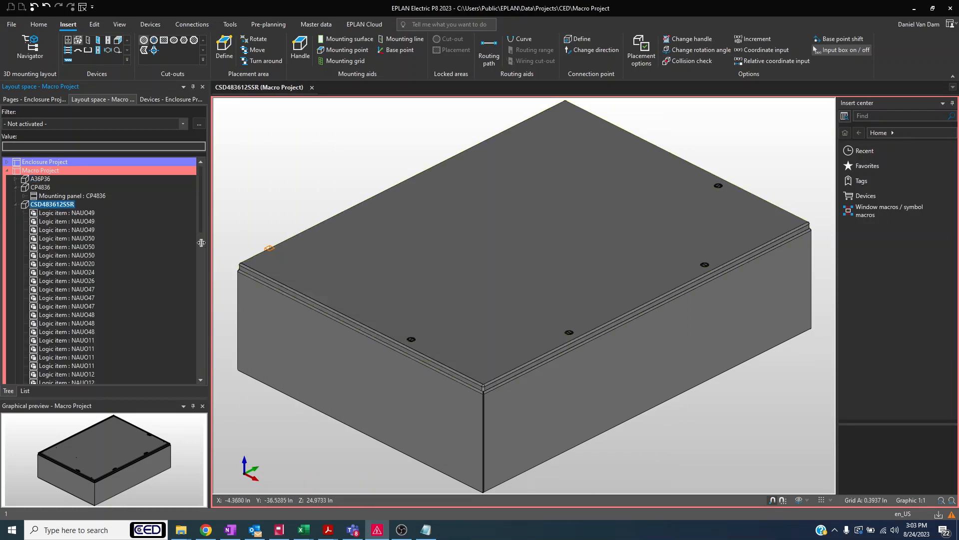
Collapse the CP4836 layout space and review the logic items listed under CSD483612SSR.
left_click(15, 187)
left_click(39, 195)
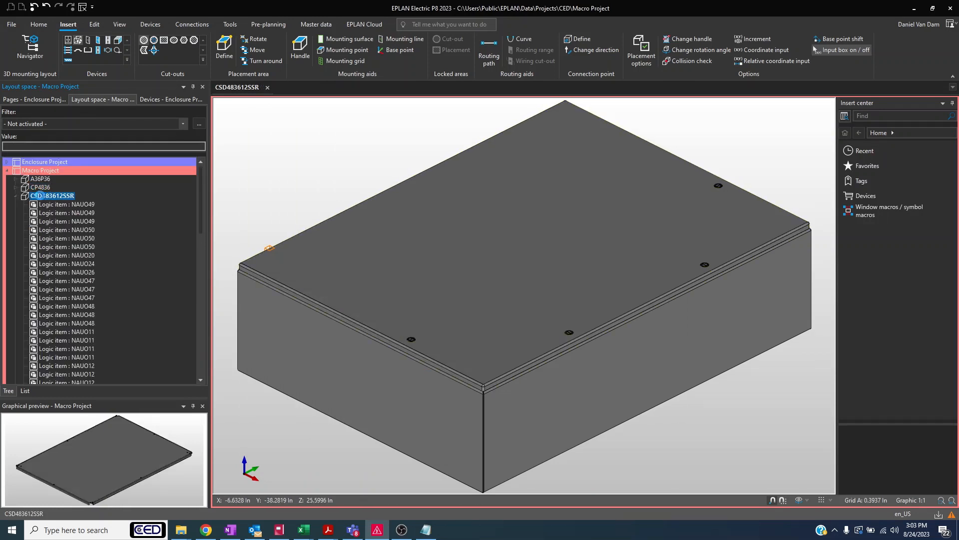
double_click(40, 195)
left_click(16, 196)
scroll(65, 228, "down", 1)
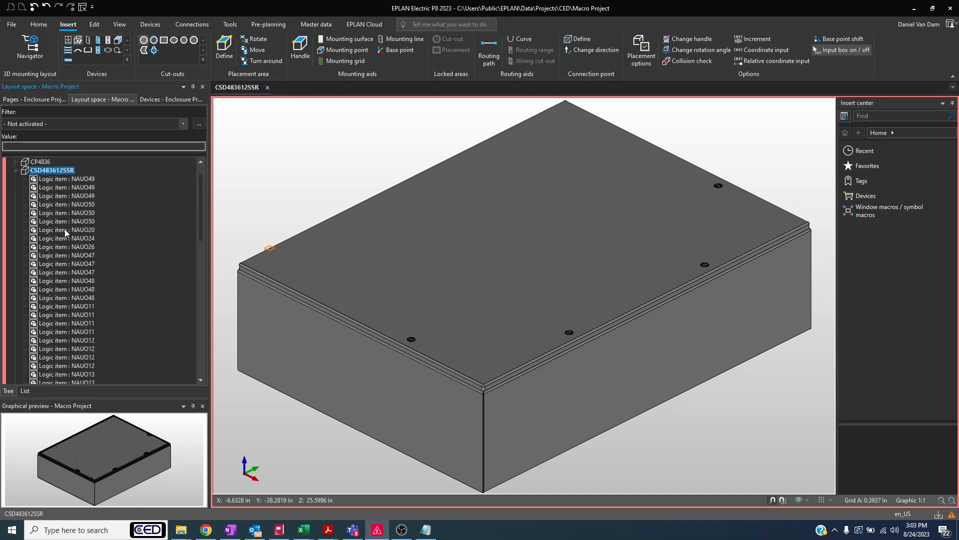
scroll(65, 228, "down", 10)
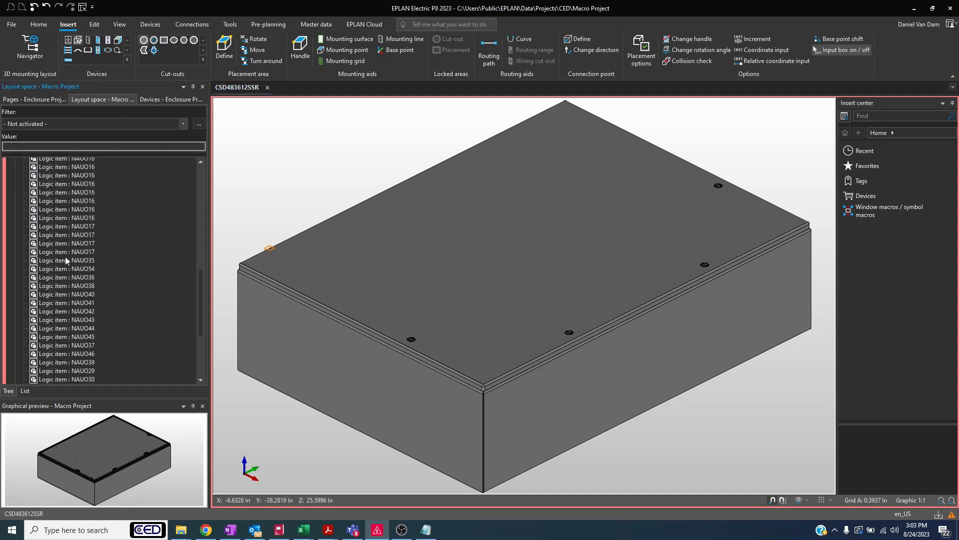
scroll(65, 257, "up", 10)
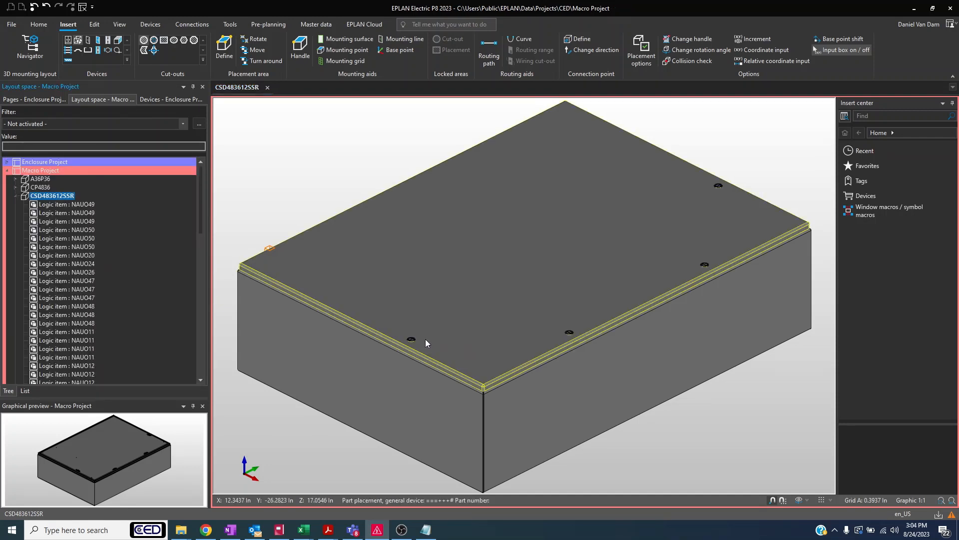
Hide the enclosure's side walls and body in CSD483612SSR so the door and its hardware are exposed.
left_click(411, 340)
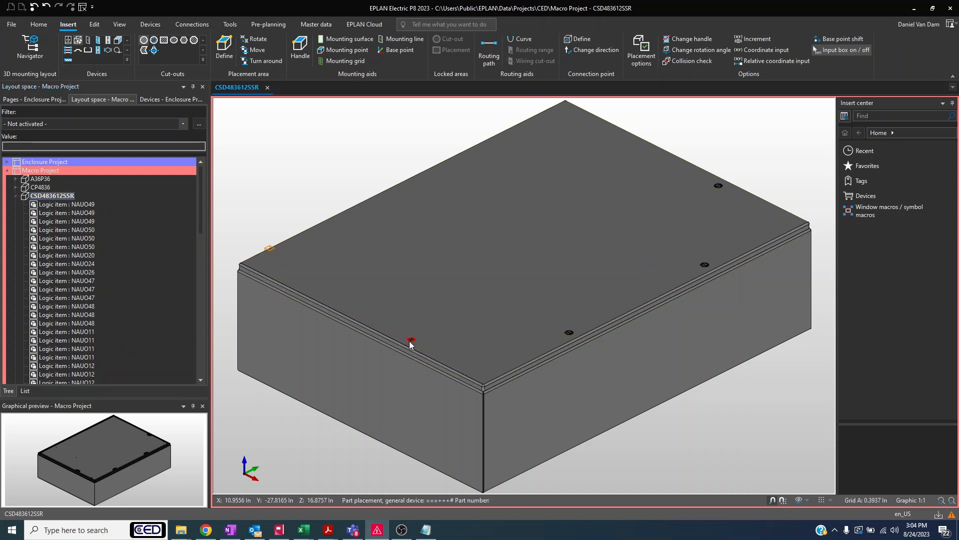
scroll(405, 341, "up", 5)
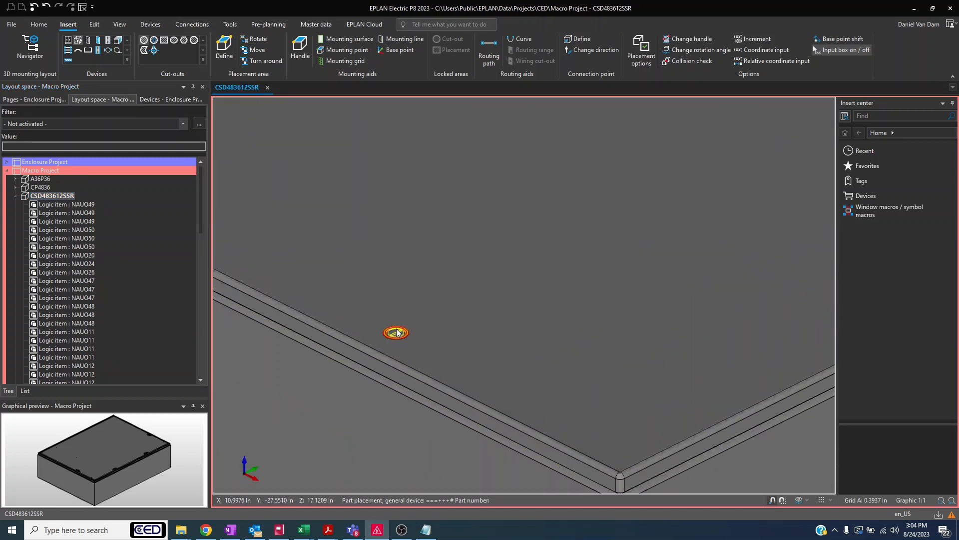
scroll(396, 334, "down", 5)
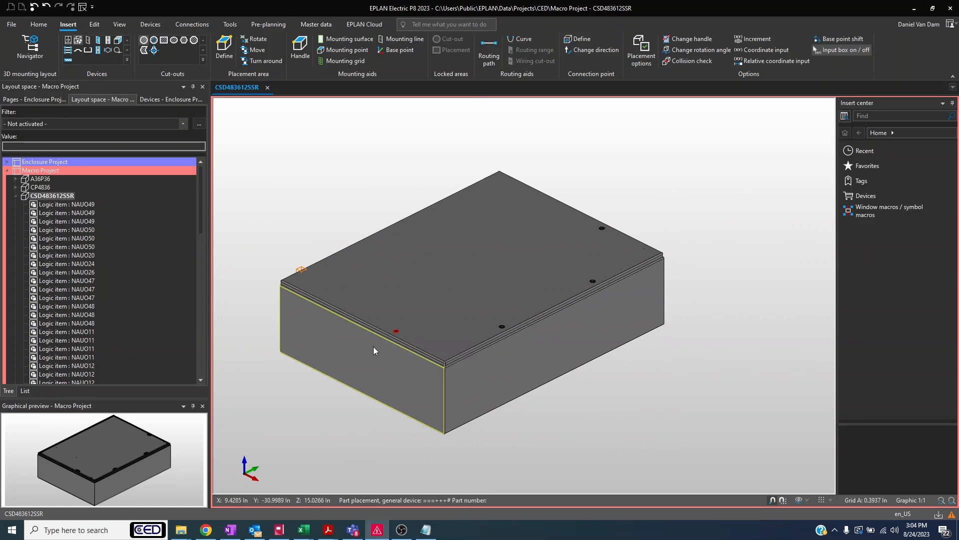
scroll(373, 347, "up", 2)
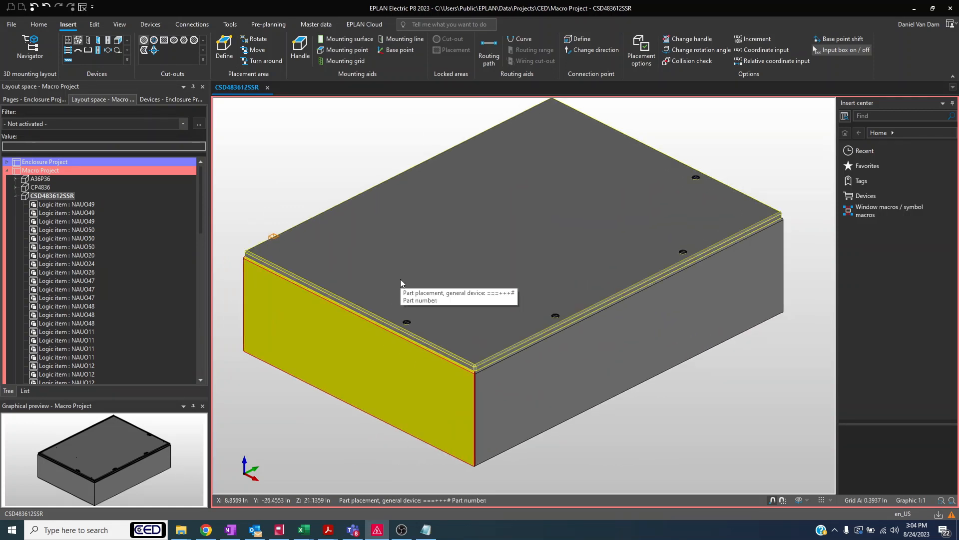
right_click(388, 350)
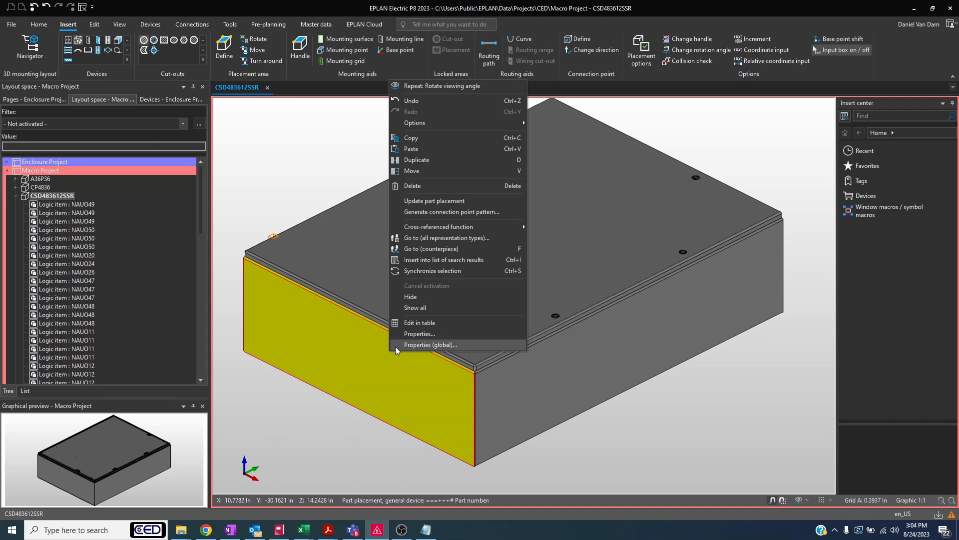
left_click(437, 299)
right_click(535, 374)
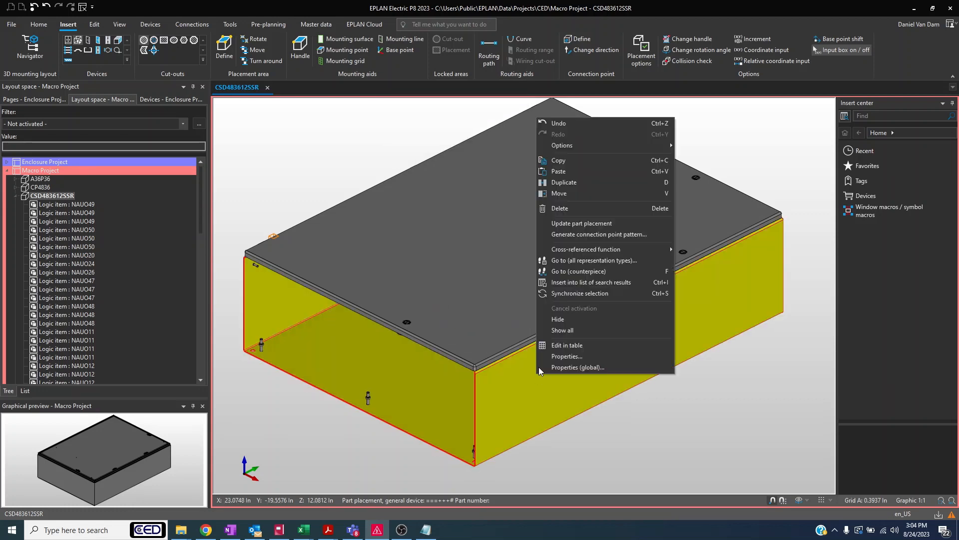
left_click(570, 319)
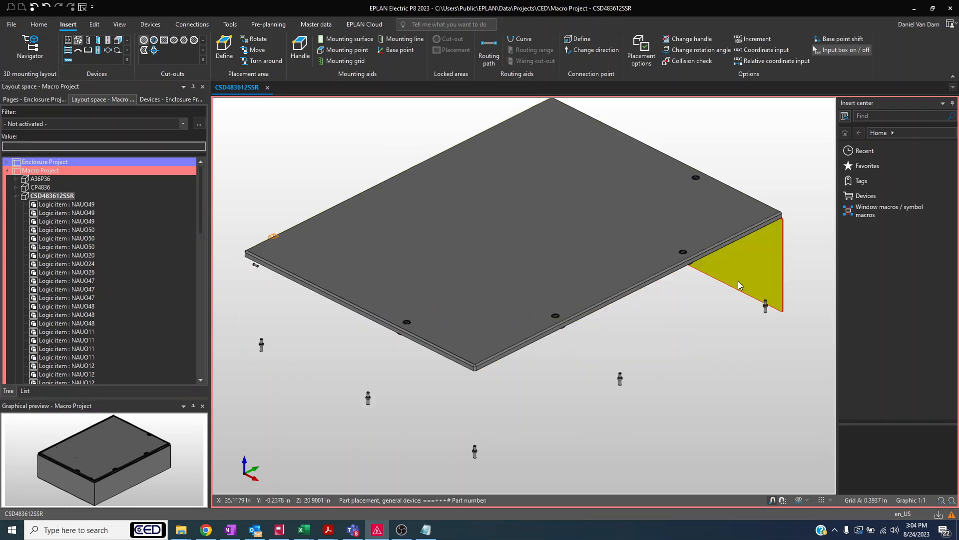
right_click(738, 284)
left_click(769, 229)
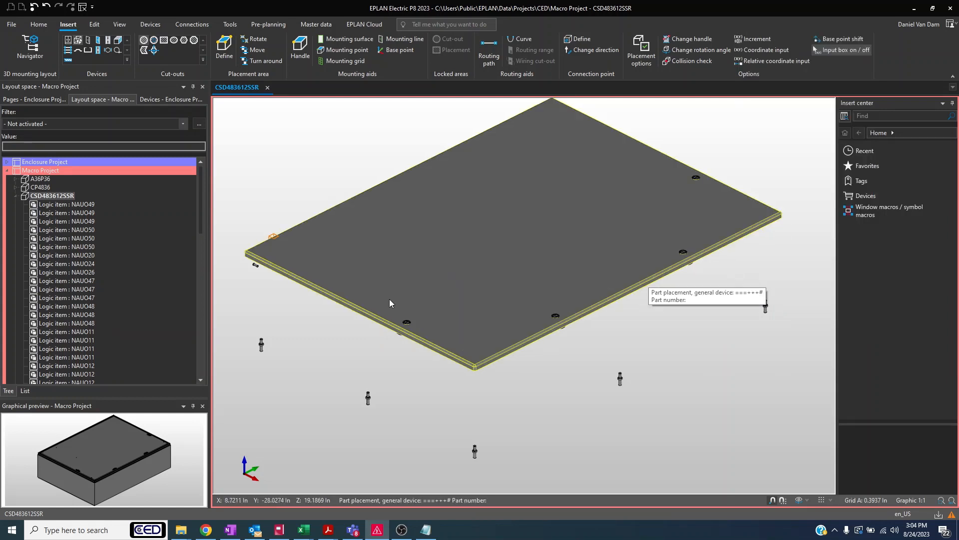
From the back 3D viewpoint, select the door together with its attached latches and hinge hardware, excluding the separate mounting studs.
left_click(798, 501)
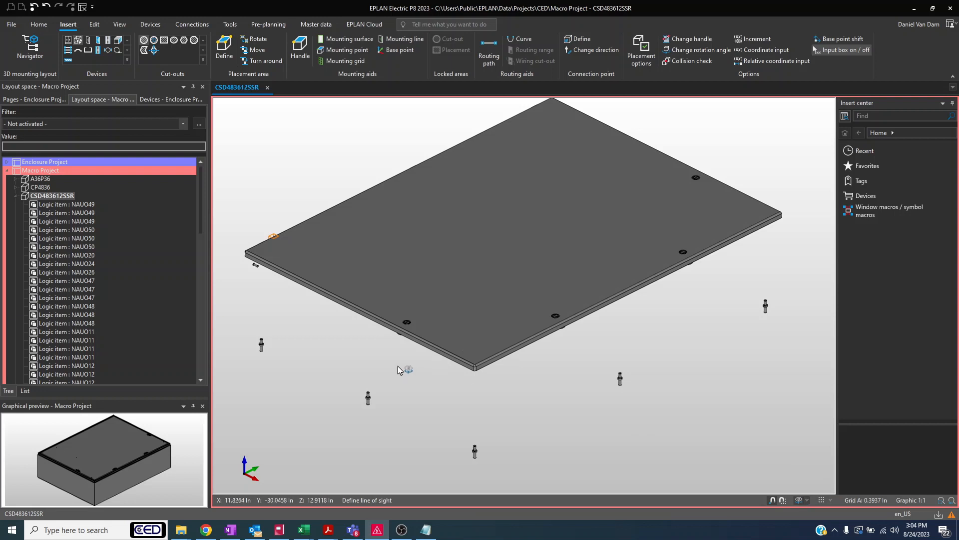
right_click(418, 366)
left_click_drag(411, 372, 479, 403)
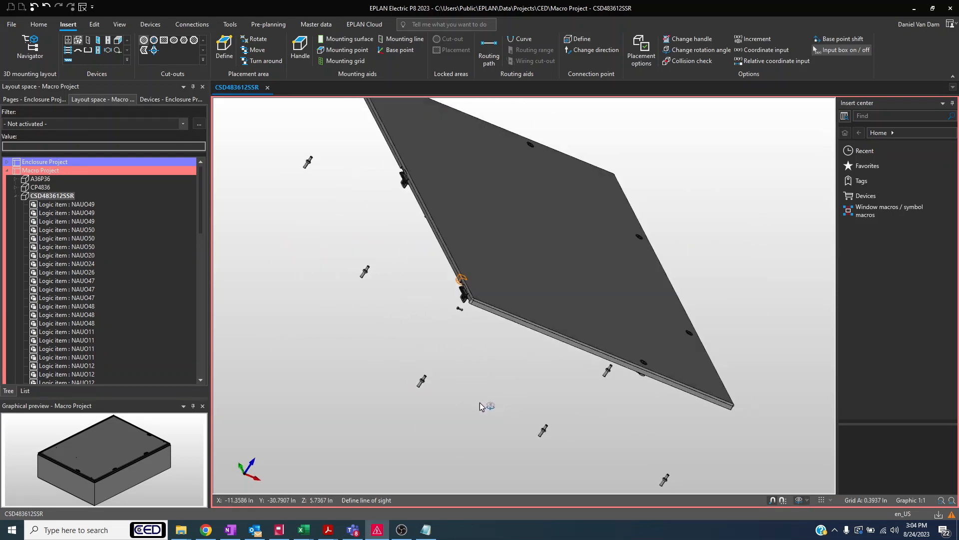
left_click(808, 500)
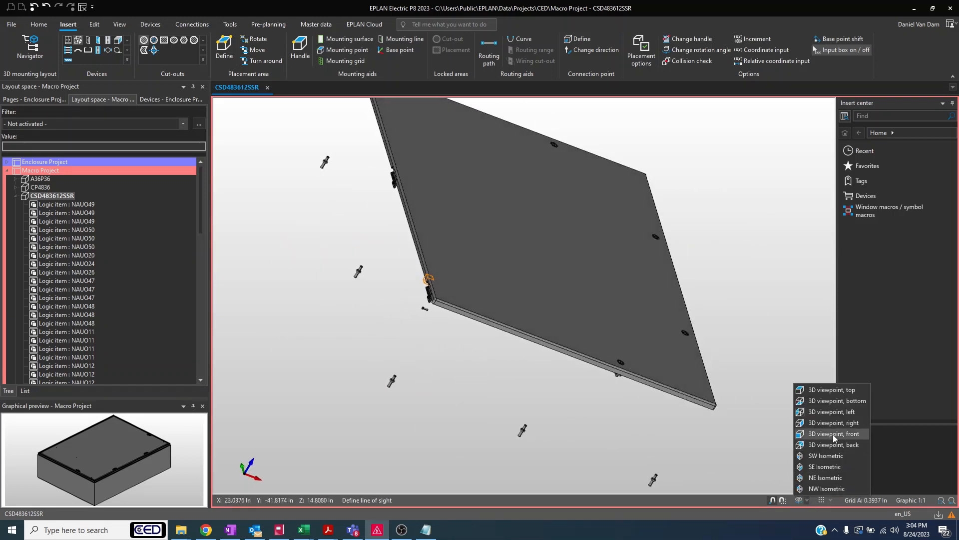
left_click(834, 389)
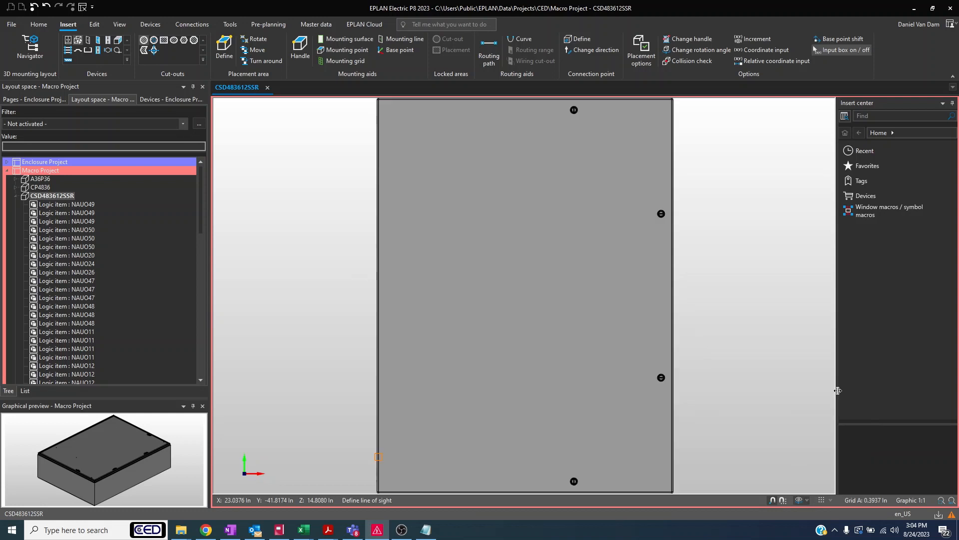
left_click(807, 500)
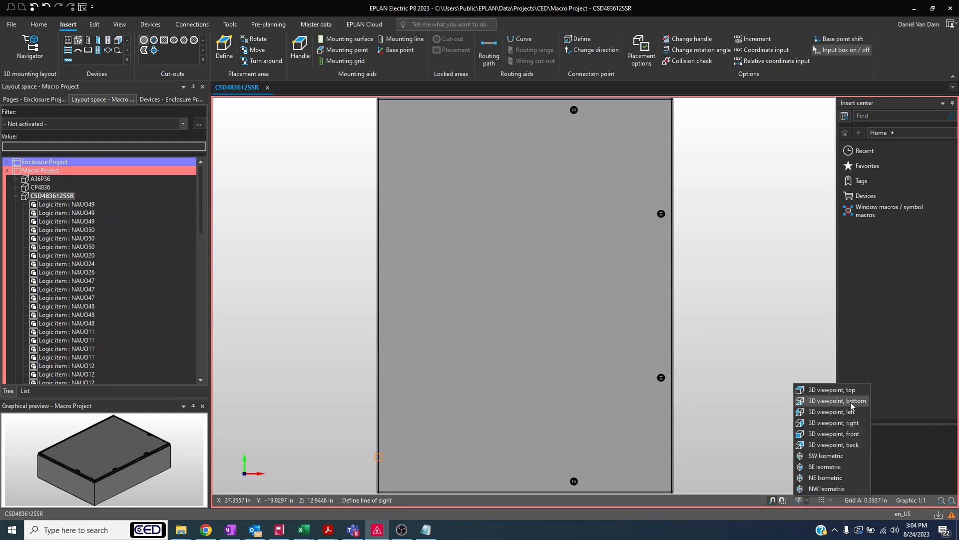
left_click(854, 444)
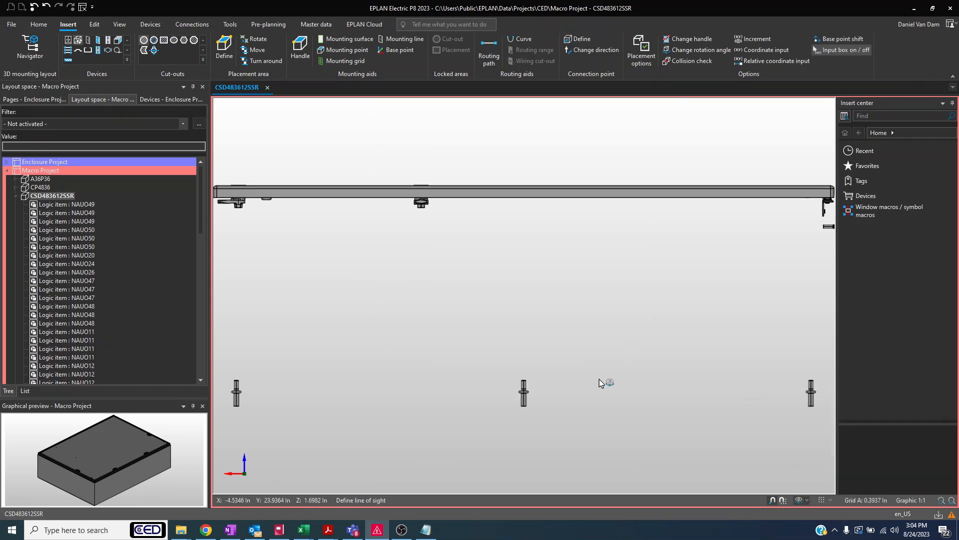
scroll(598, 383, "down", 2)
scroll(600, 378, "up", 1)
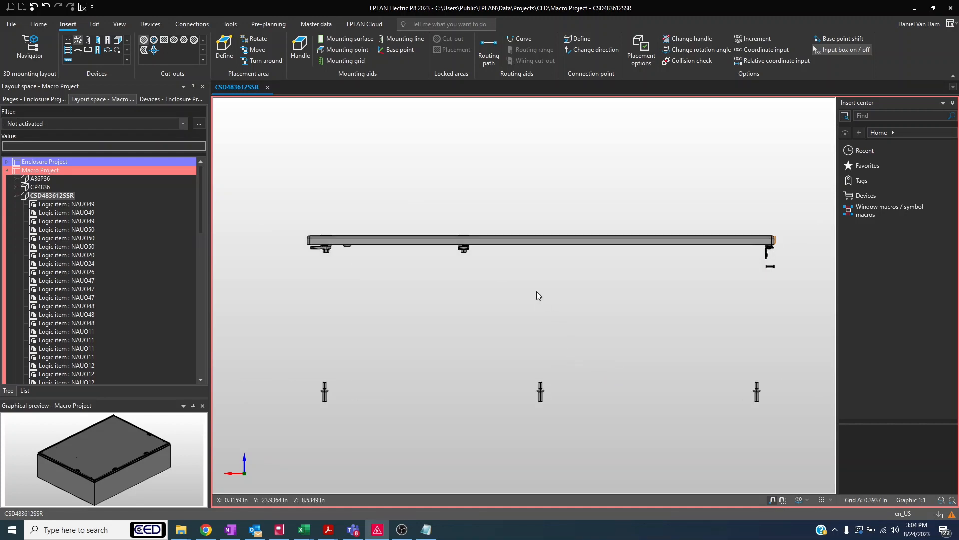
left_click_drag(276, 203, 798, 262)
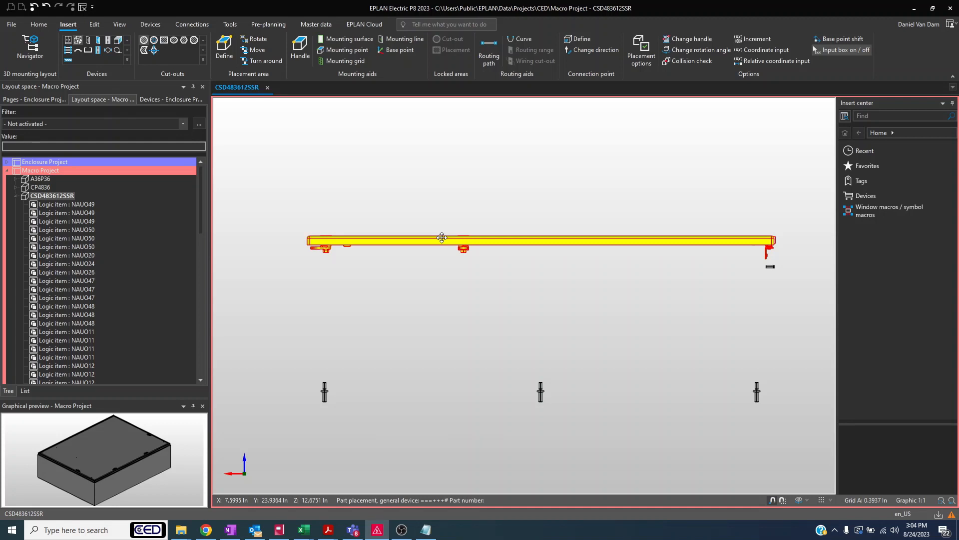
Examine the selected door from the outside and inside to check that its latches and hinge parts are included.
left_click(799, 500)
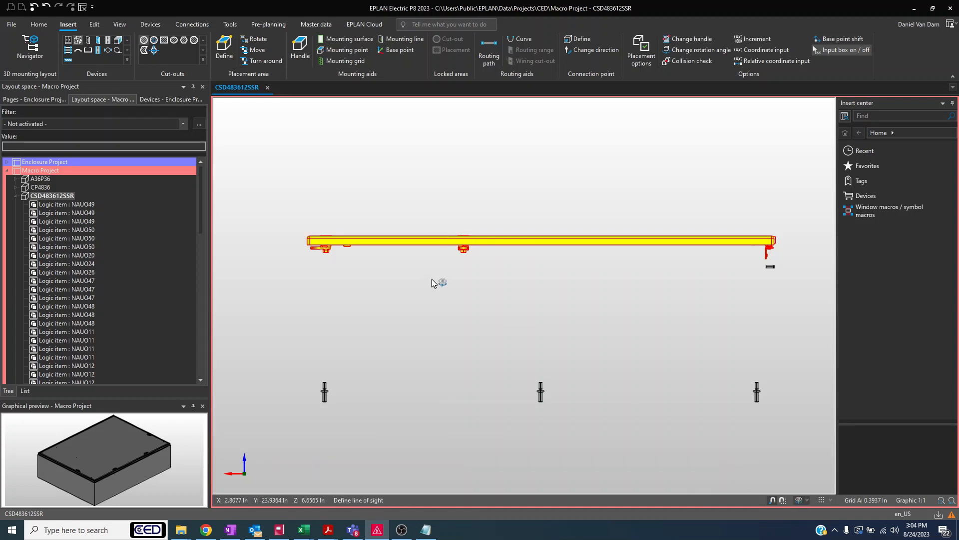
left_click_drag(431, 283, 542, 301)
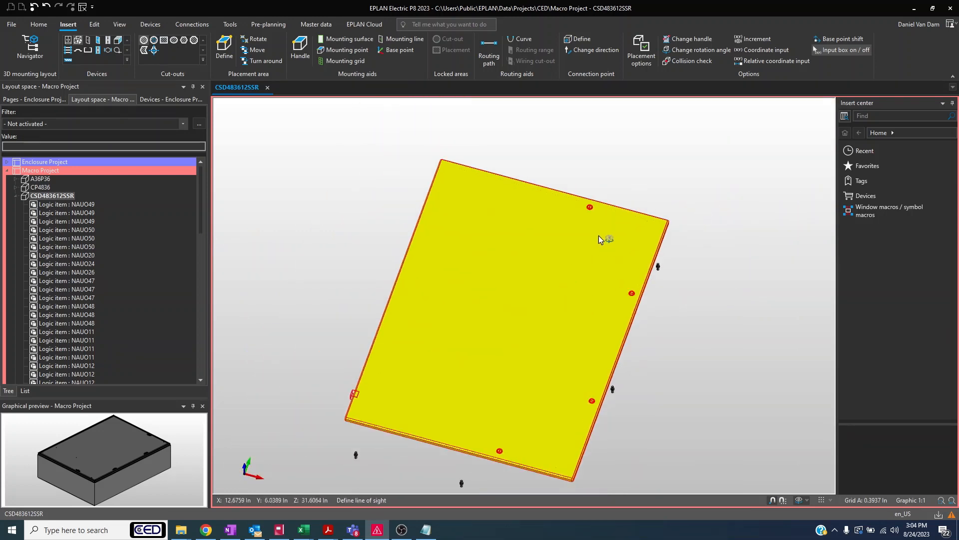
scroll(592, 211, "up", 5)
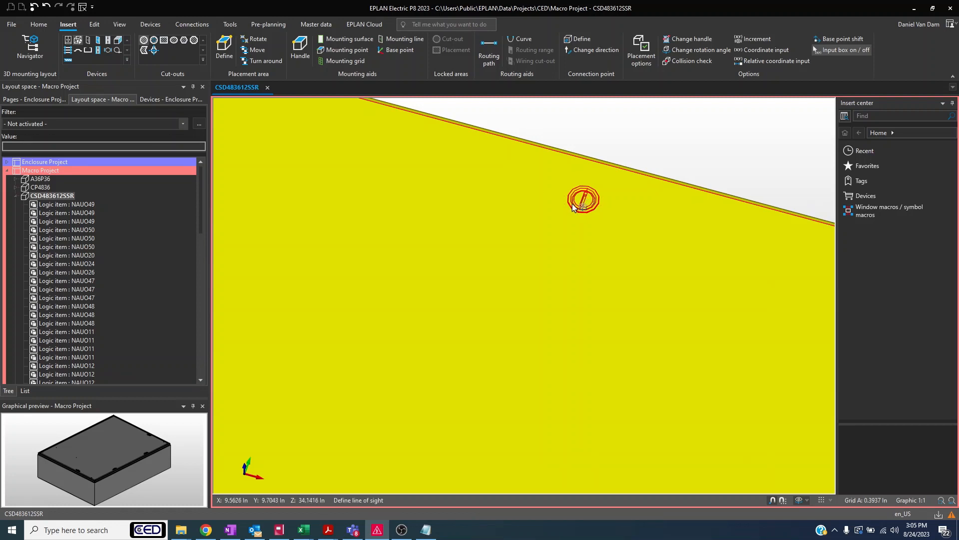
scroll(573, 207, "down", 5)
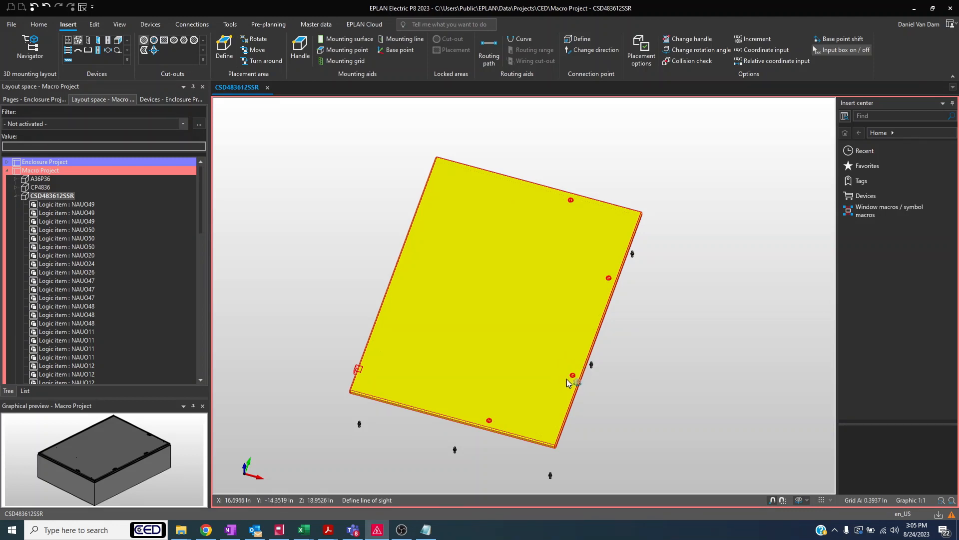
scroll(563, 397, "up", 3)
scroll(562, 397, "down", 3)
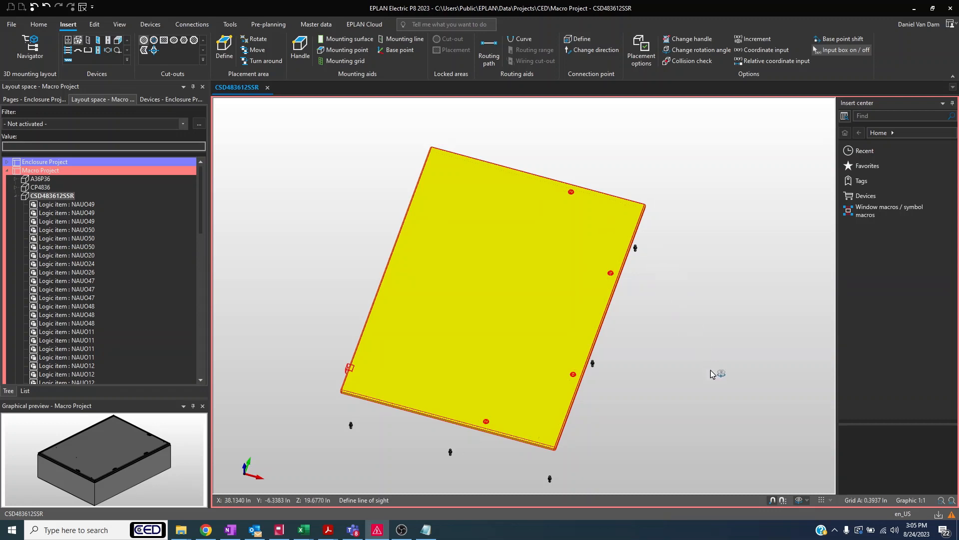
left_click_drag(684, 329, 520, 324)
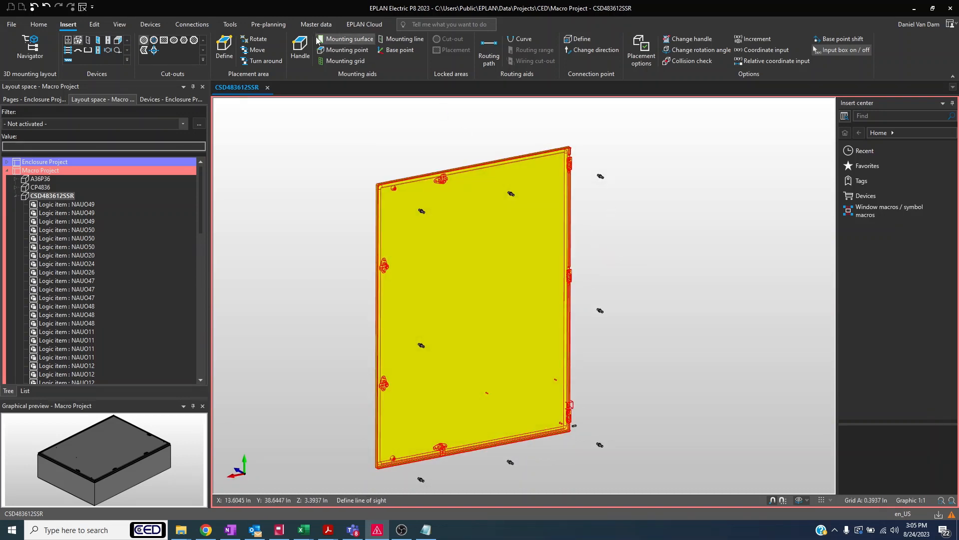
Unite the selected door parts into one item, defining the handle at the door's upper latch-side corner.
left_click(94, 24)
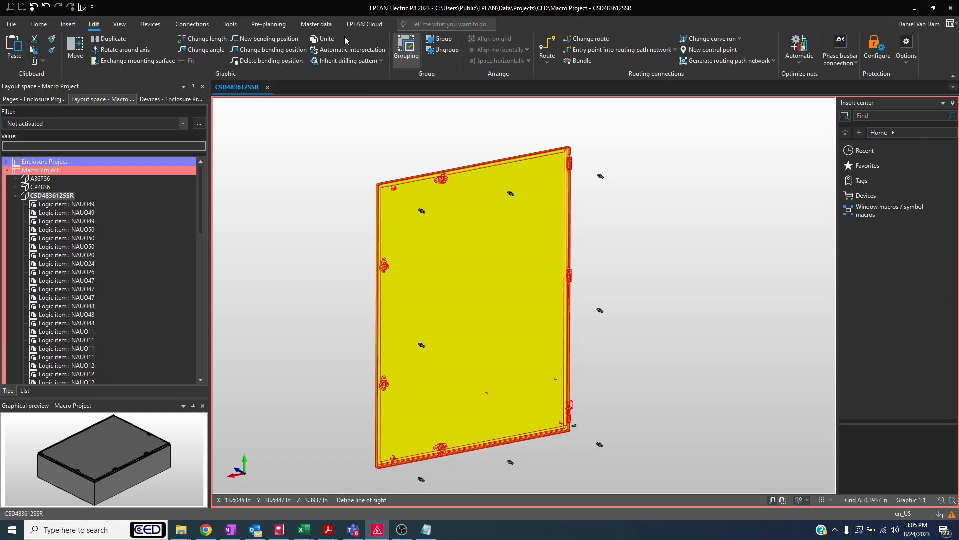
left_click(326, 40)
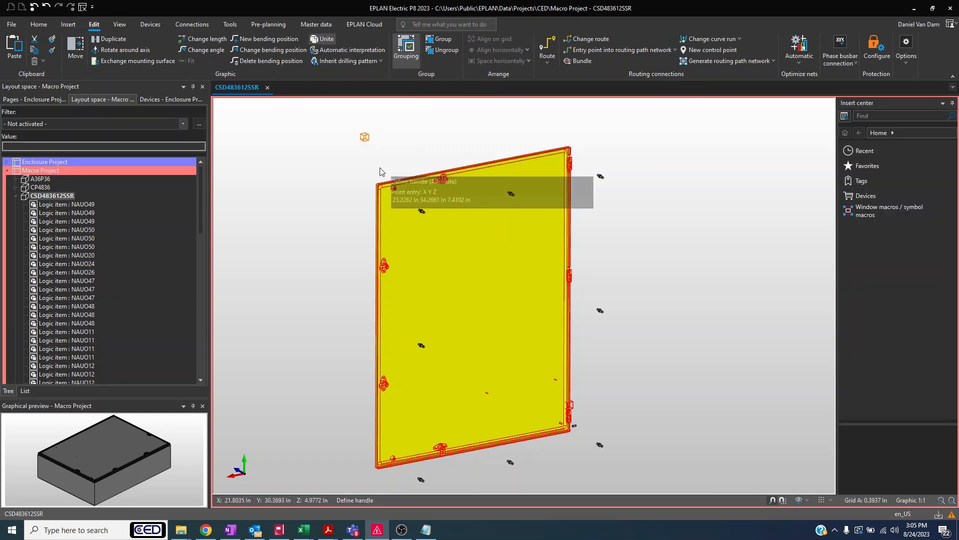
scroll(378, 186, "up", 2)
scroll(378, 186, "up", 4)
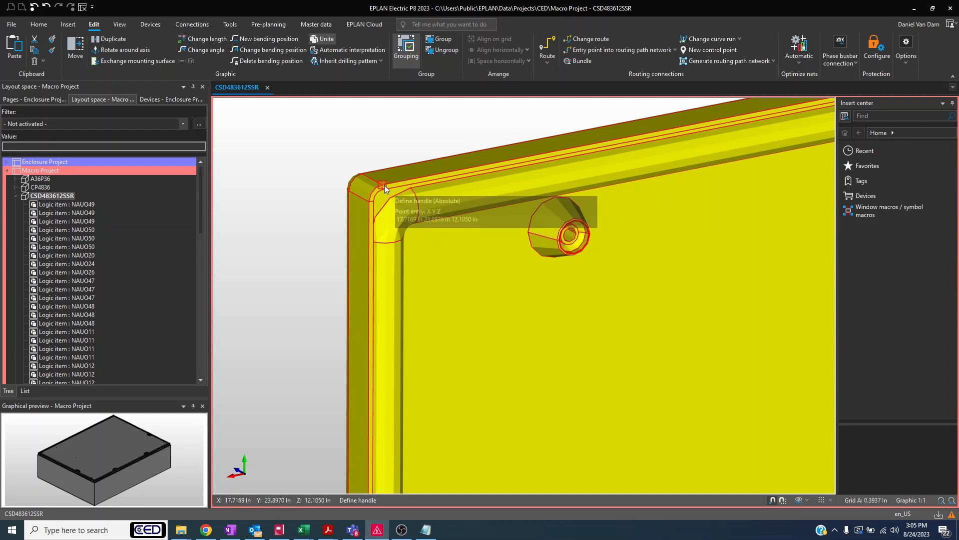
left_click(383, 184)
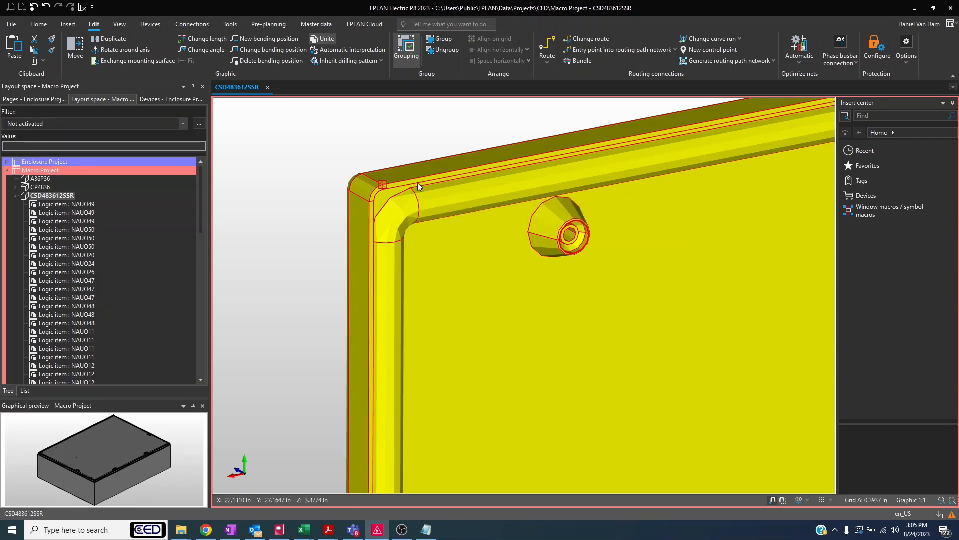
left_click(417, 182)
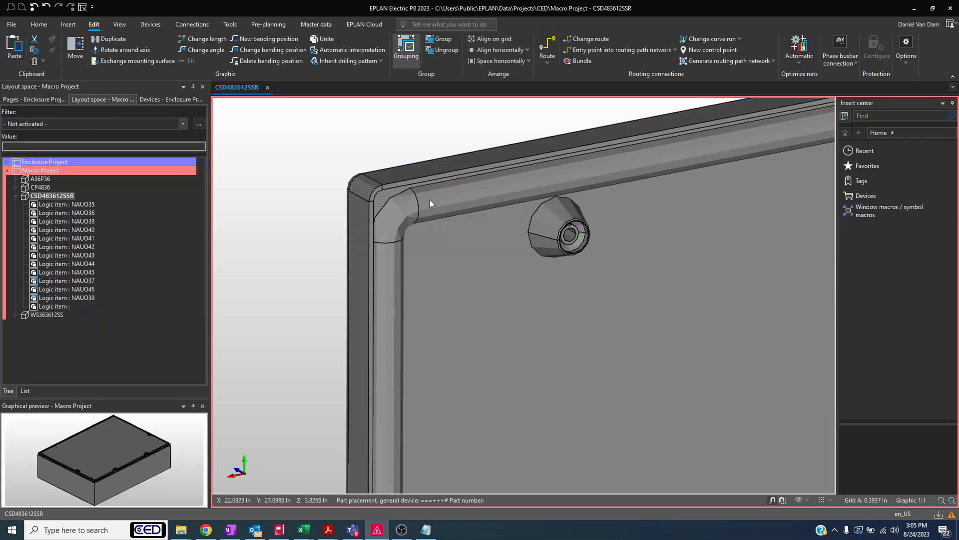
Check which latches, hinges and fittings in CSD483612SSR now belong to the united door.
left_click(53, 196)
scroll(428, 209, "down", 5)
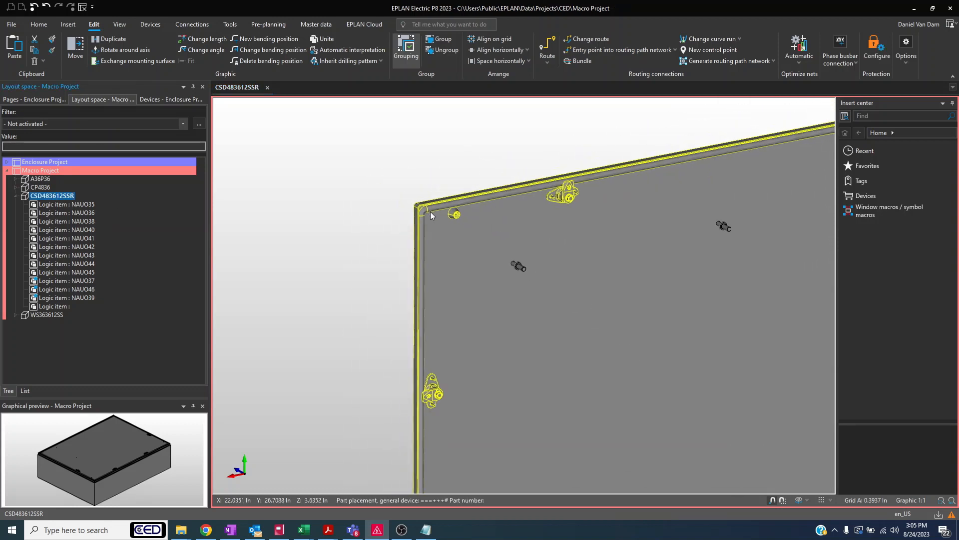
scroll(431, 212, "down", 3)
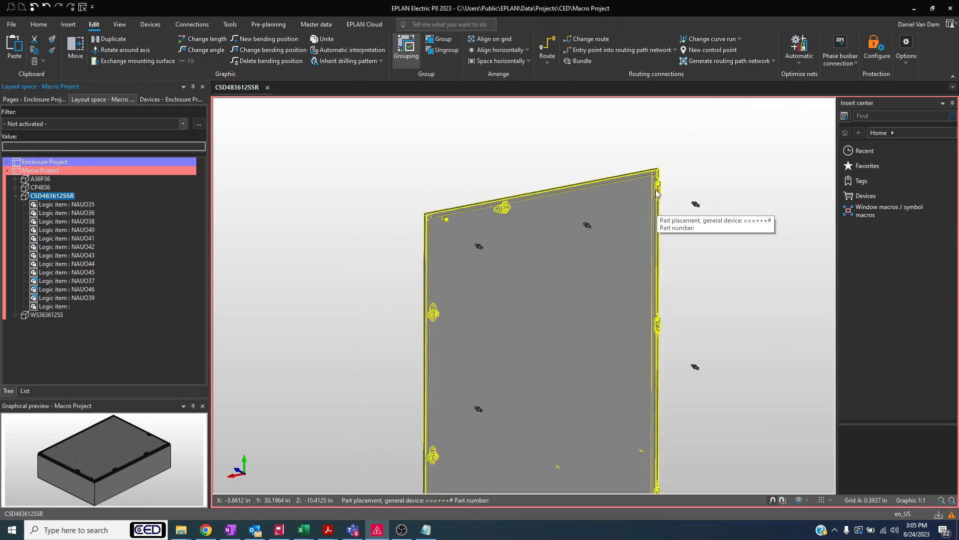
scroll(657, 194, "down", 3)
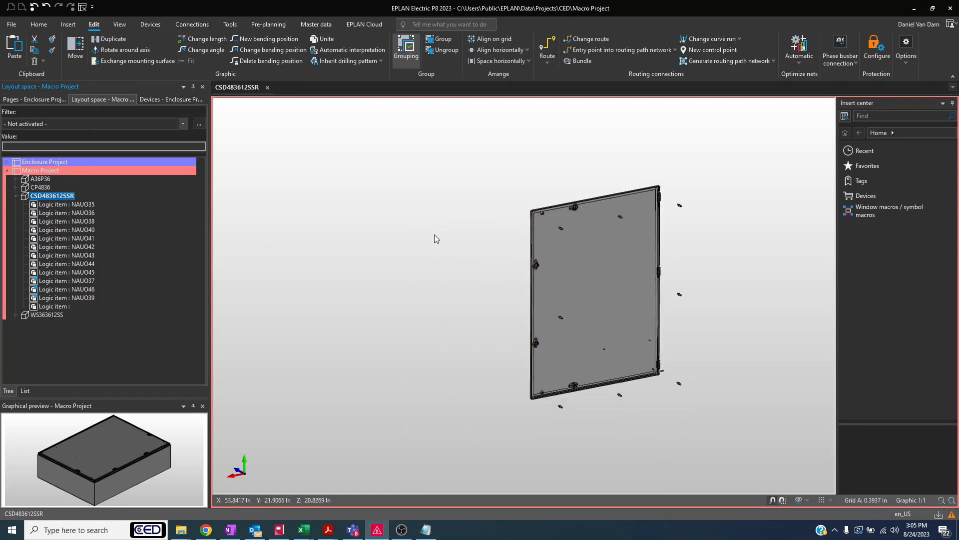
left_click(561, 241)
right_click(561, 241)
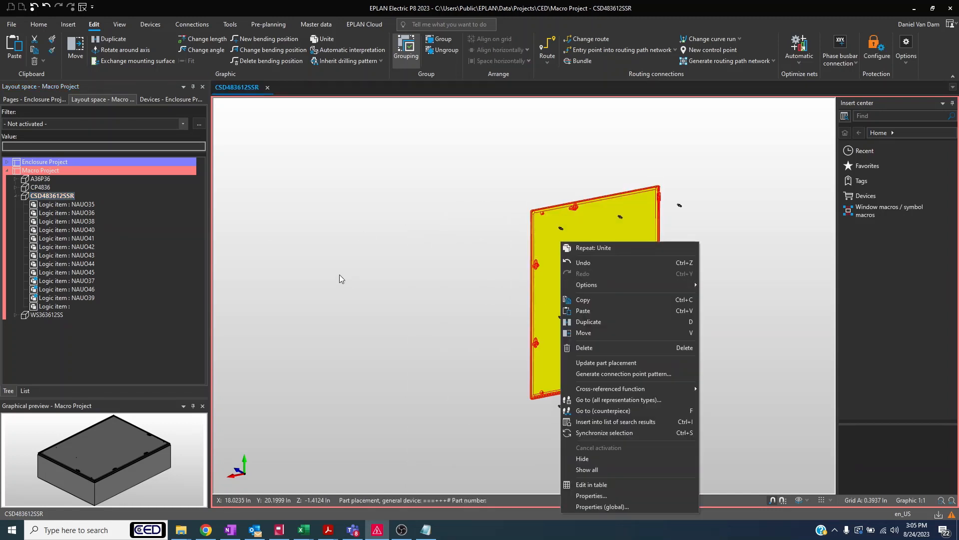
left_click(300, 264)
Reopen the CSD483612SSR layout space to restore the full enclosure, and hide its united door to expose the interior.
double_click(40, 197)
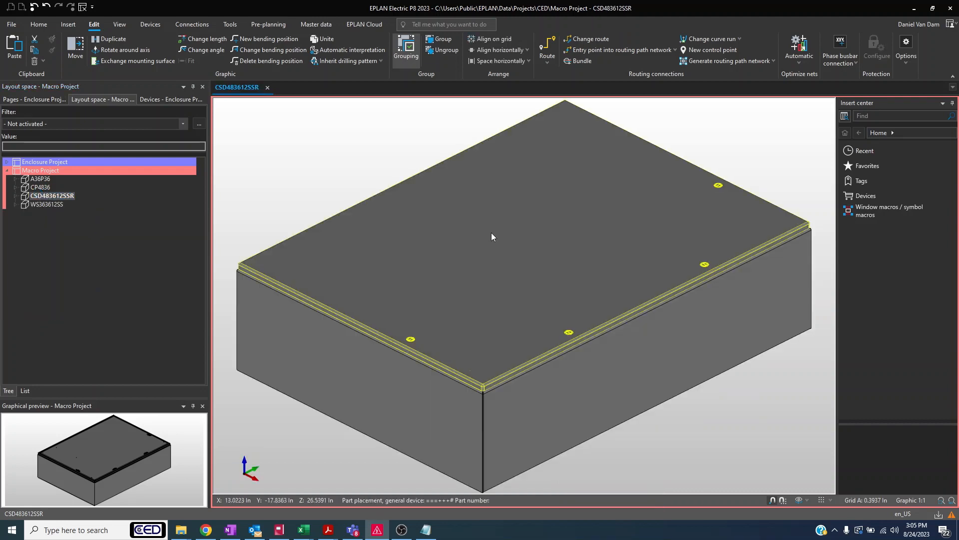
left_click(393, 284)
right_click(393, 284)
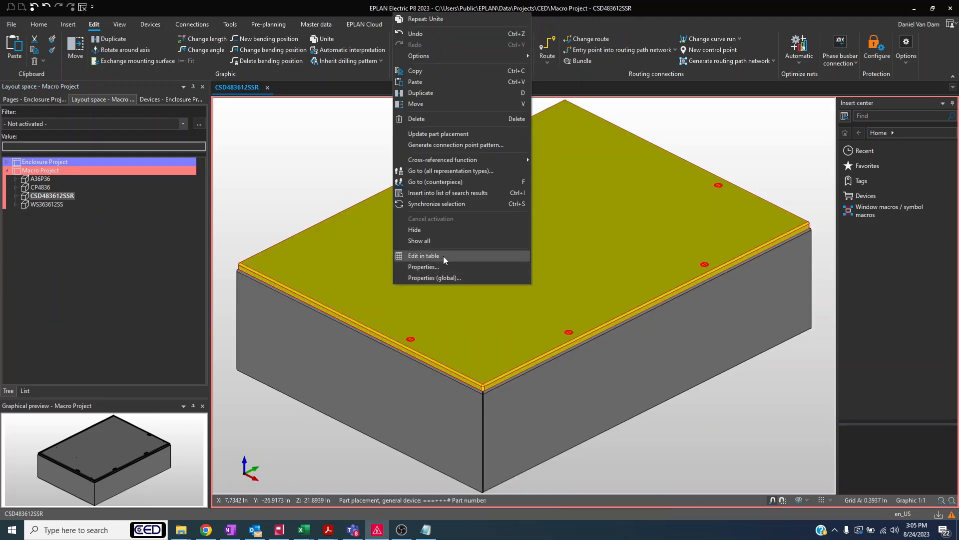
left_click(442, 231)
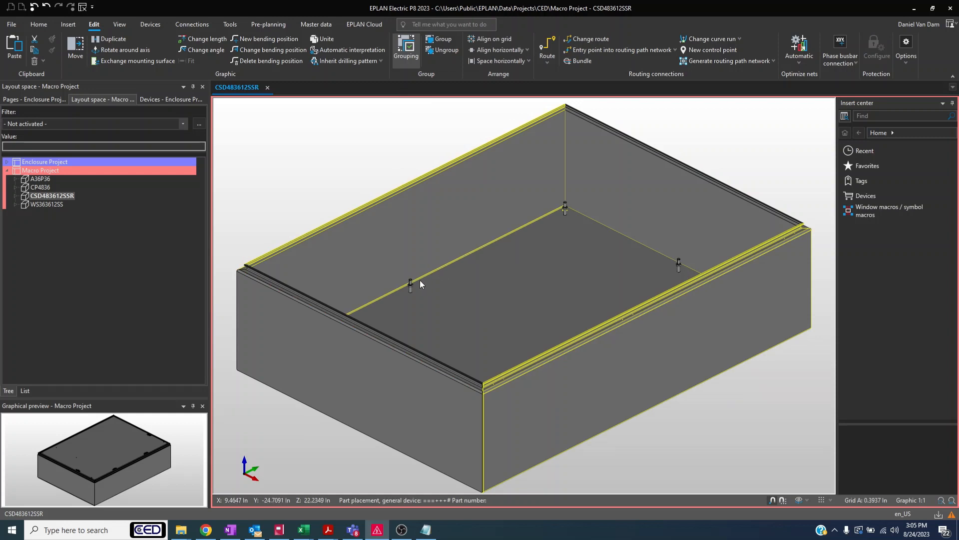
scroll(415, 290, "down", 4)
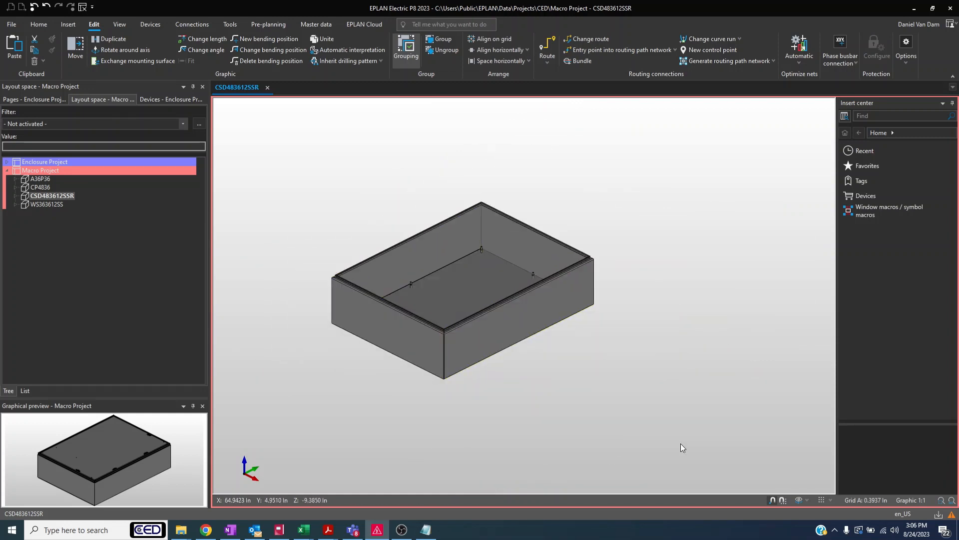
Unite all parts of the open enclosure body into one item, defining the handle at the body's nearest bottom corner.
left_click_drag(682, 444, 296, 161)
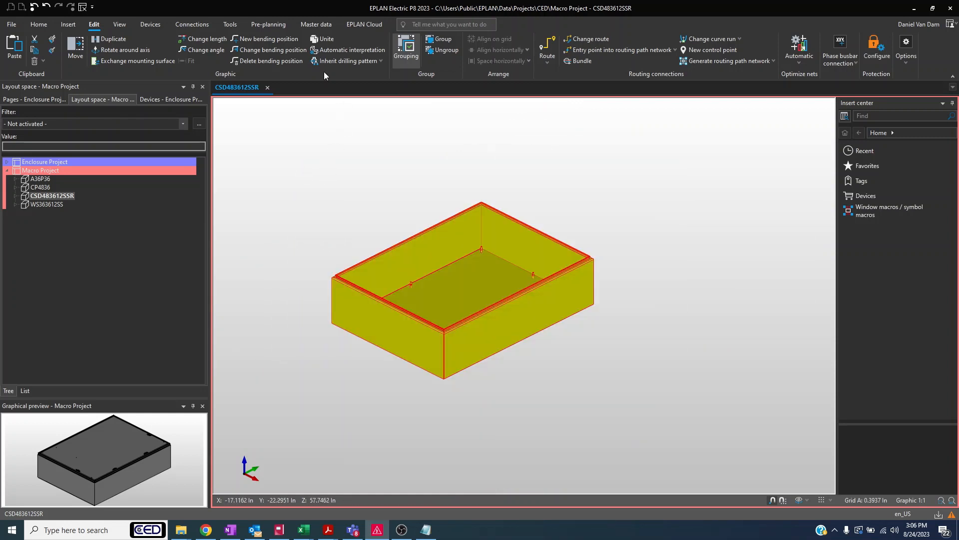
left_click(323, 39)
scroll(446, 383, "up", 10)
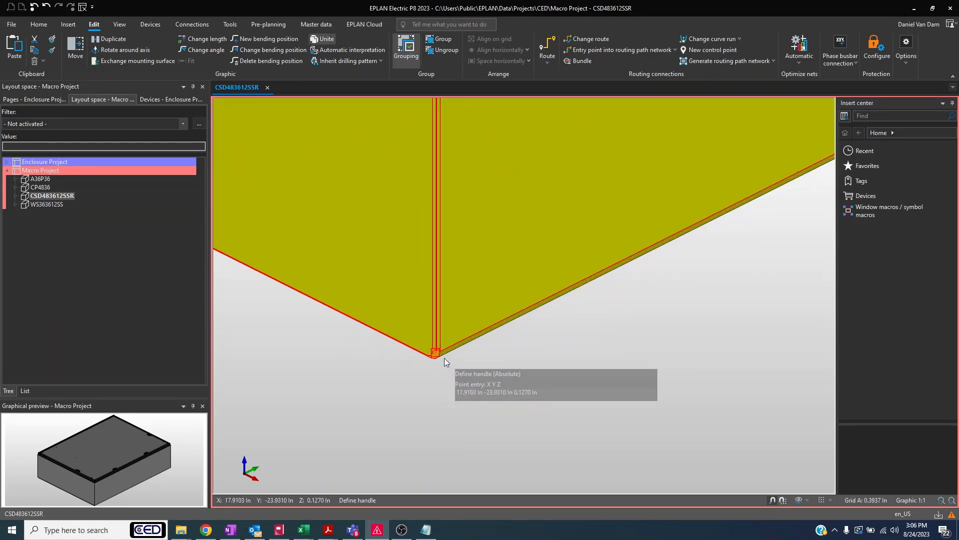
scroll(443, 355, "up", 4)
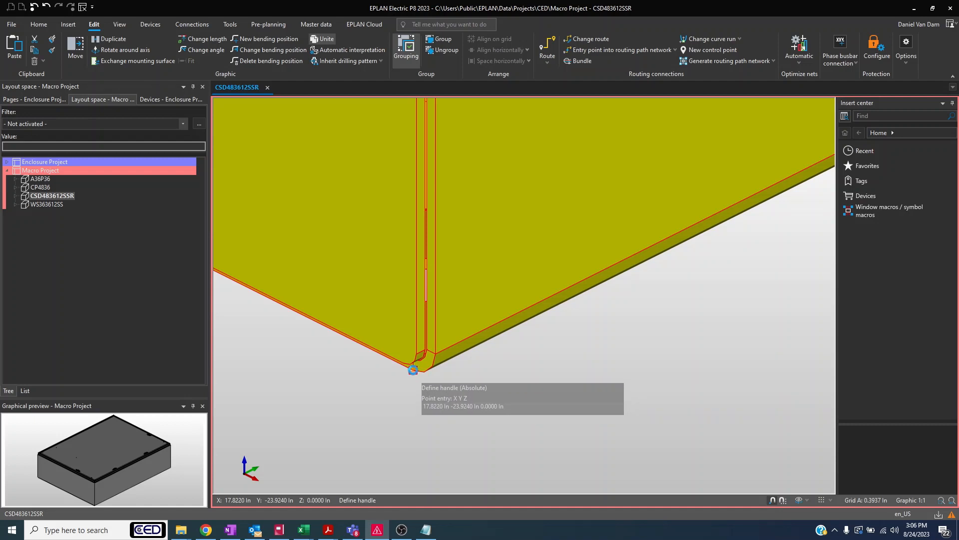
left_click(446, 374)
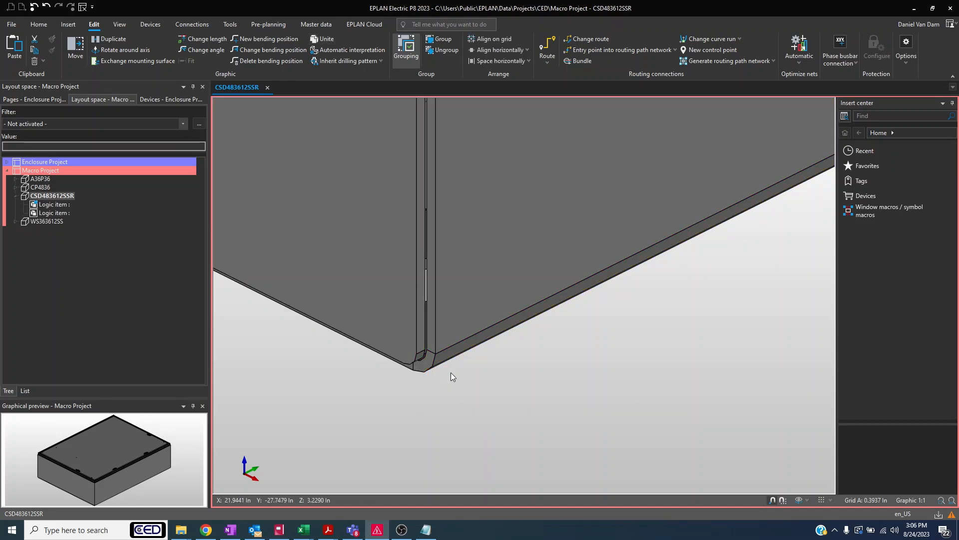
Reopen the CSD483612SSR layout space to show the full enclosure together with its door.
left_click(52, 205)
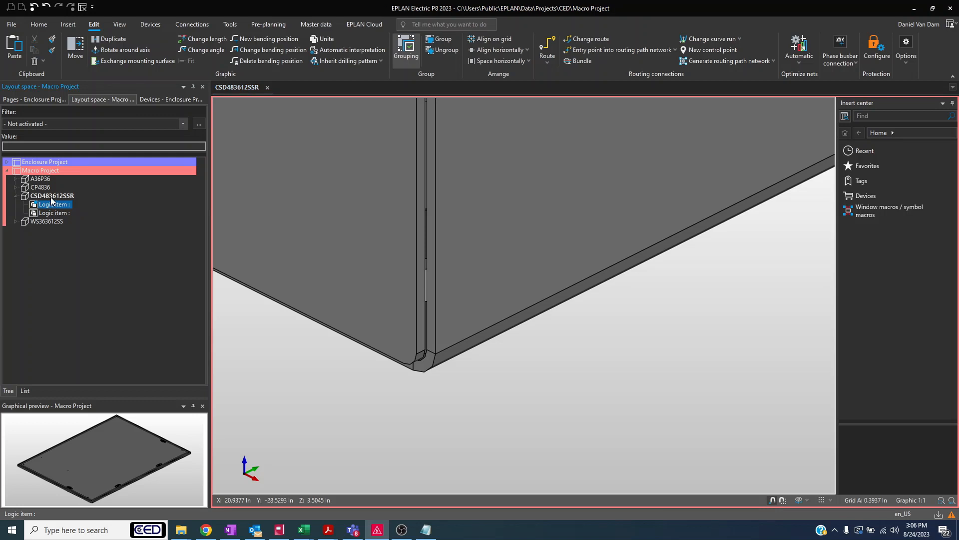
double_click(51, 196)
scroll(377, 261, "down", 2)
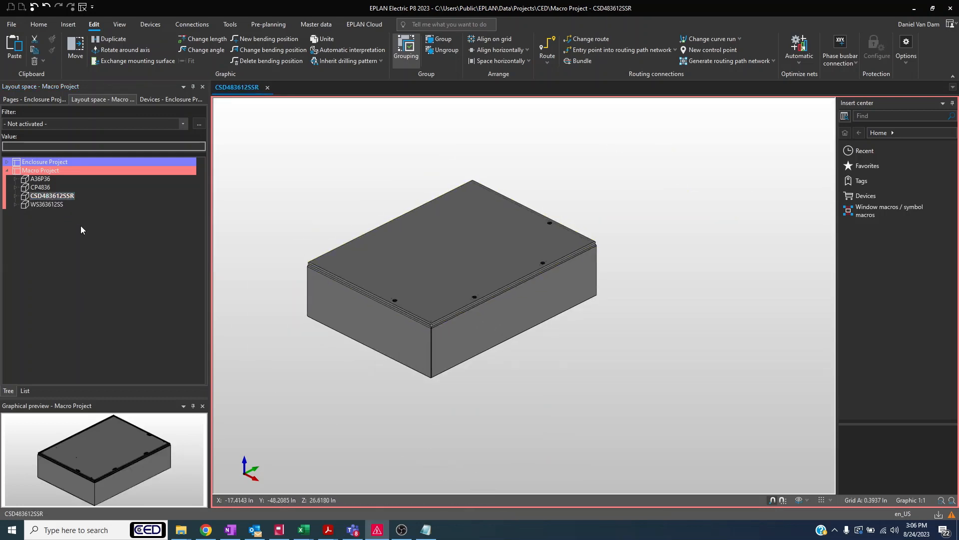
Change the function definition of the door's logic item to Door from the Mechanics system accessories' Housings group.
left_click(15, 196)
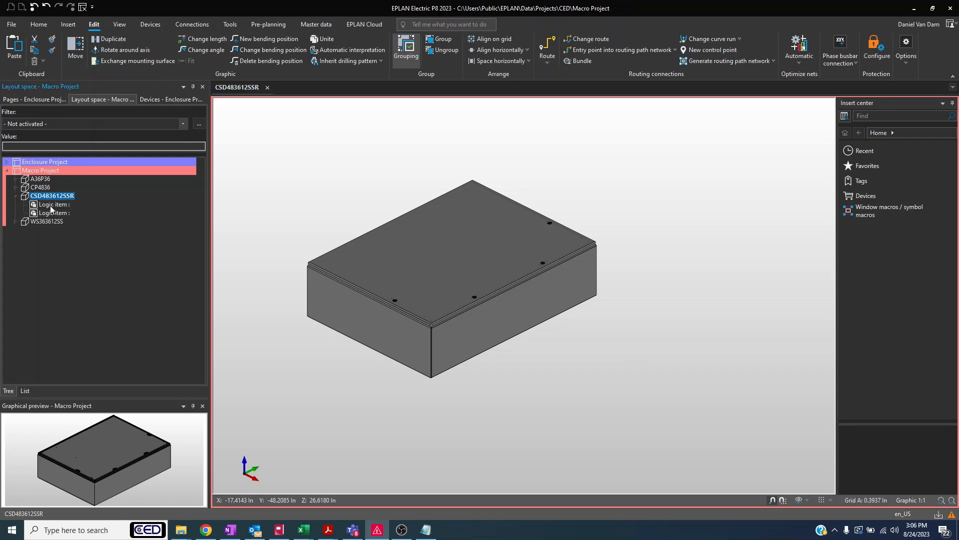
left_click(53, 205)
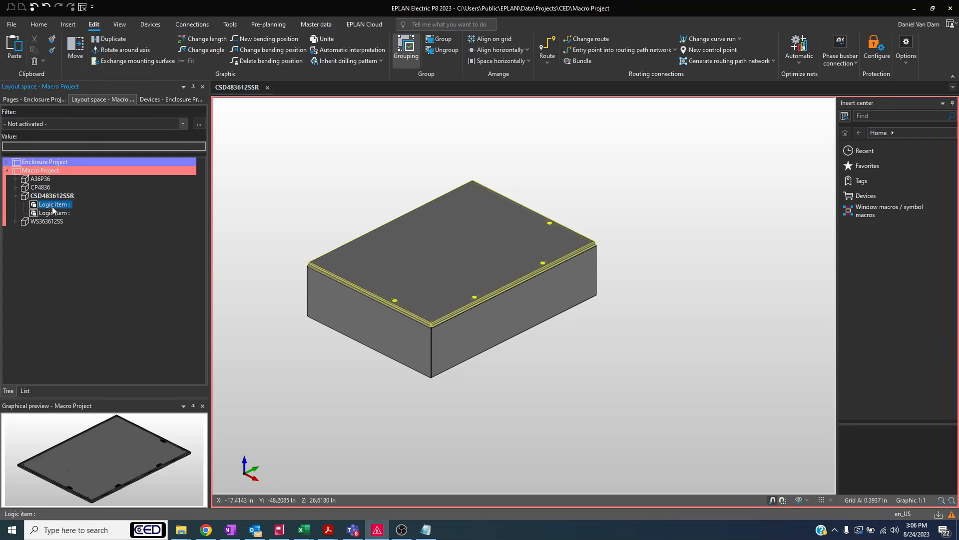
right_click(53, 208)
left_click(91, 356)
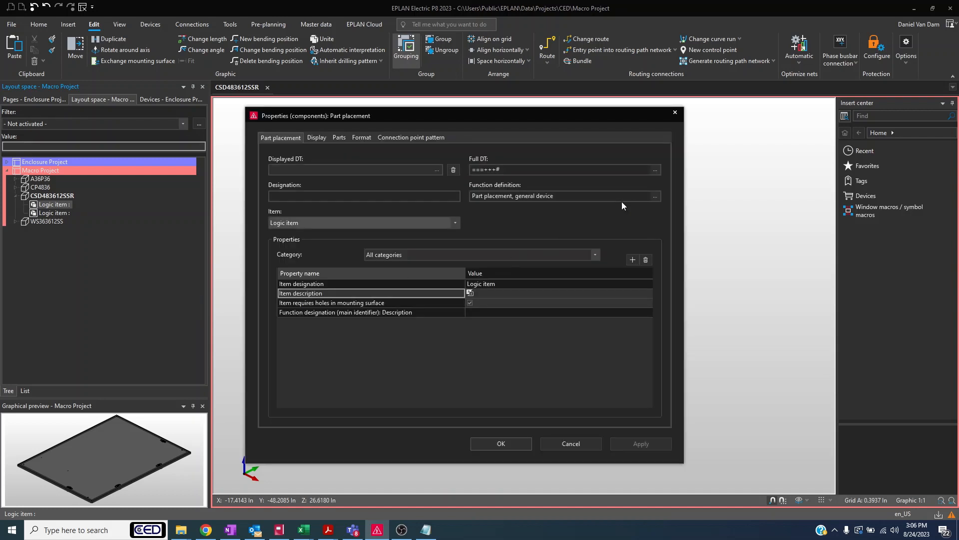
left_click(656, 196)
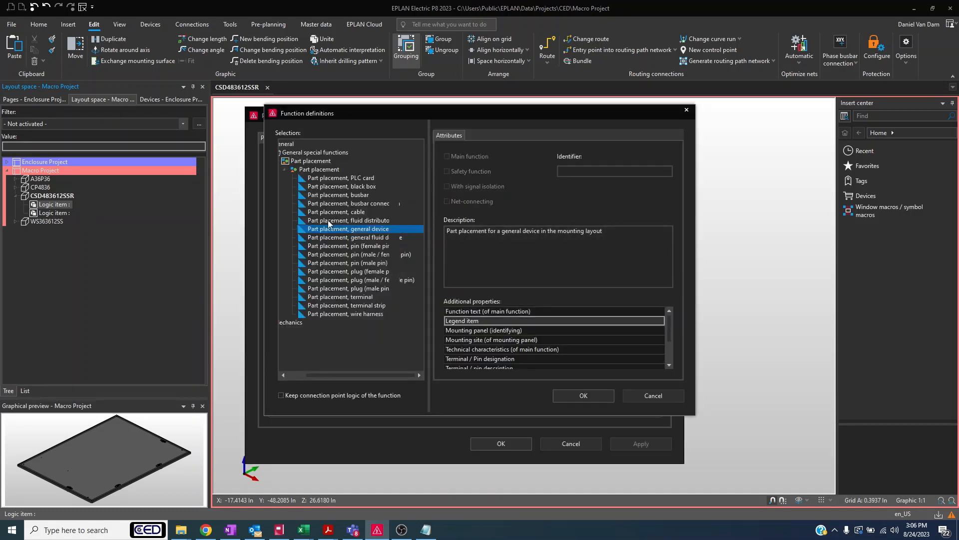
left_click(285, 170)
left_click(293, 372)
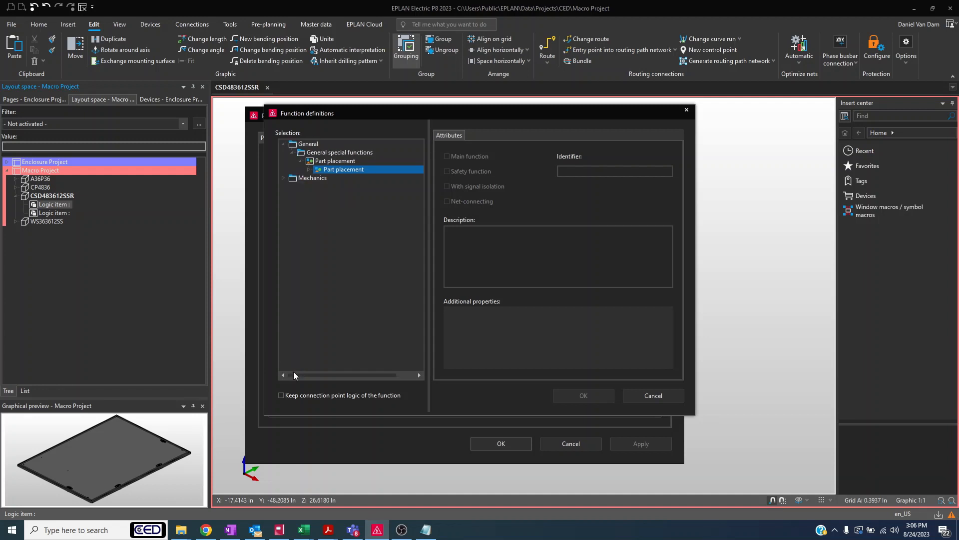
left_click(283, 179)
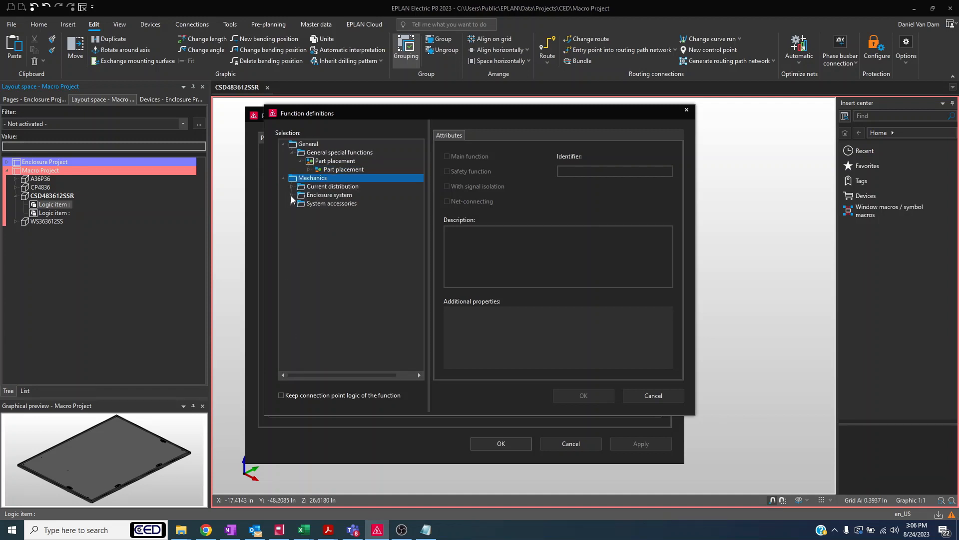
left_click(292, 195)
left_click(301, 204)
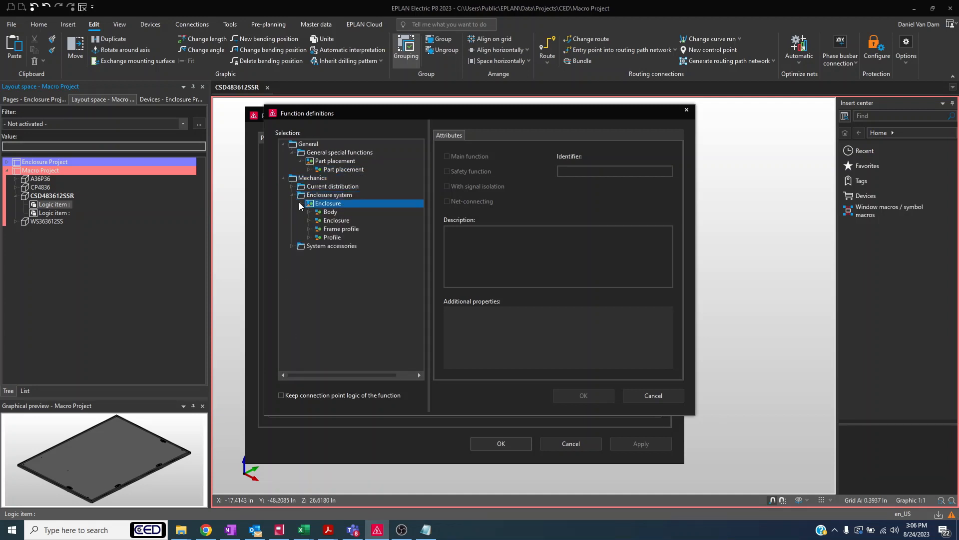
left_click(291, 246)
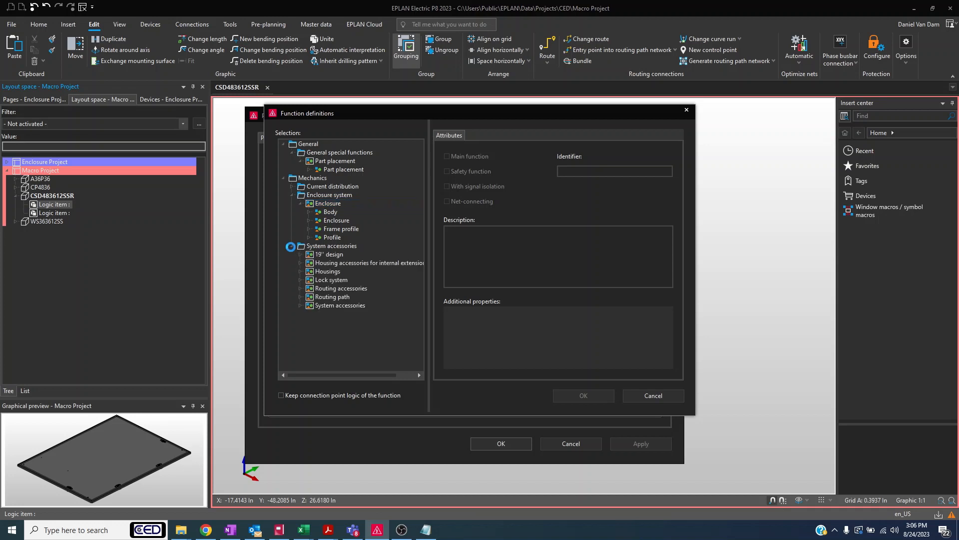
left_click(300, 271)
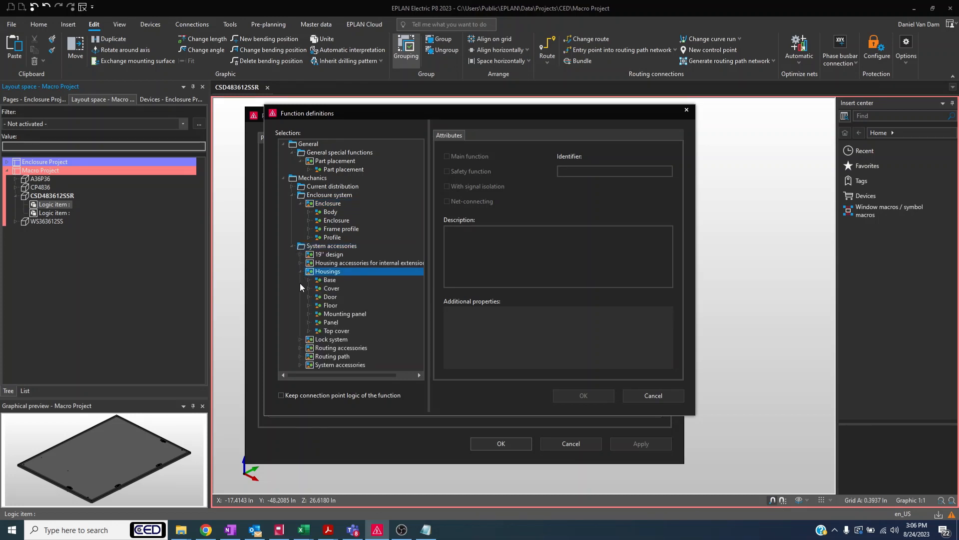
left_click(308, 297)
left_click(339, 306)
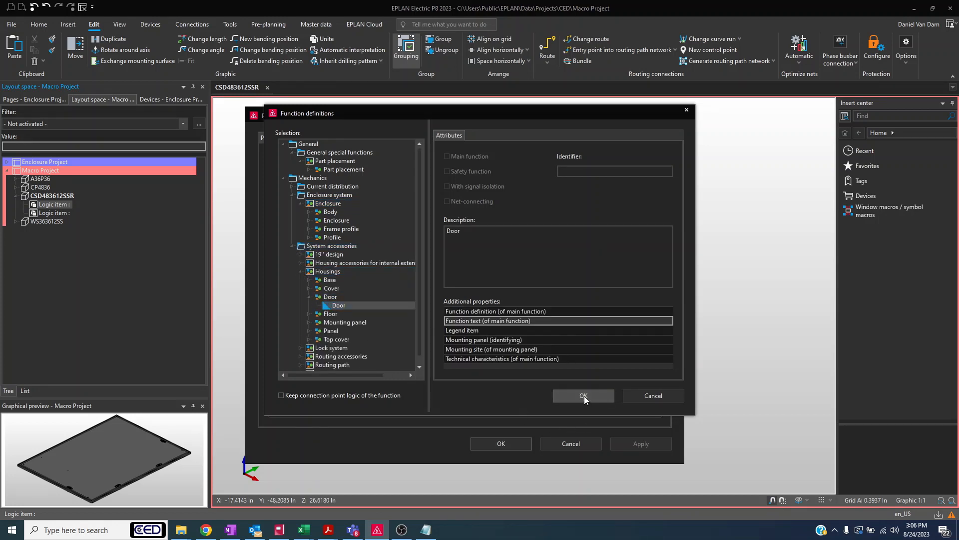
left_click(583, 396)
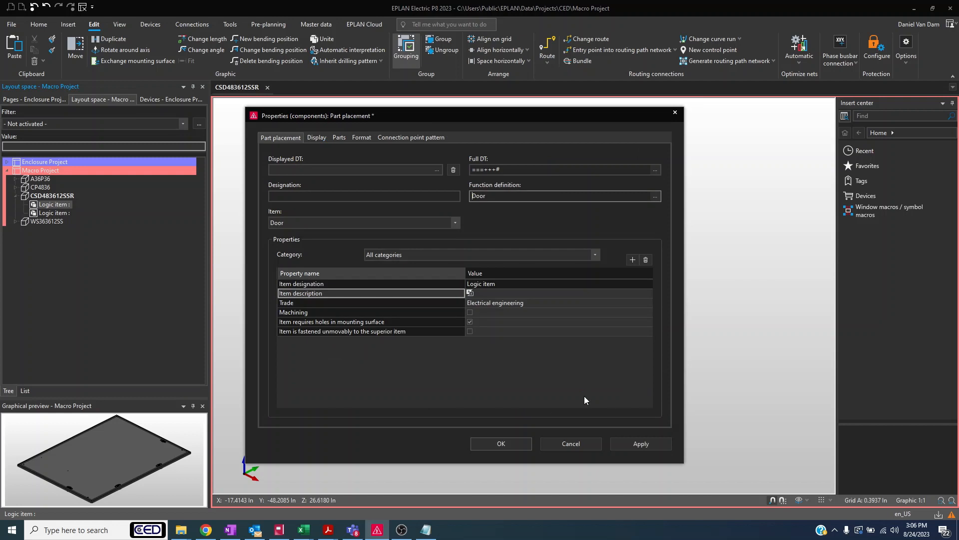
left_click(501, 444)
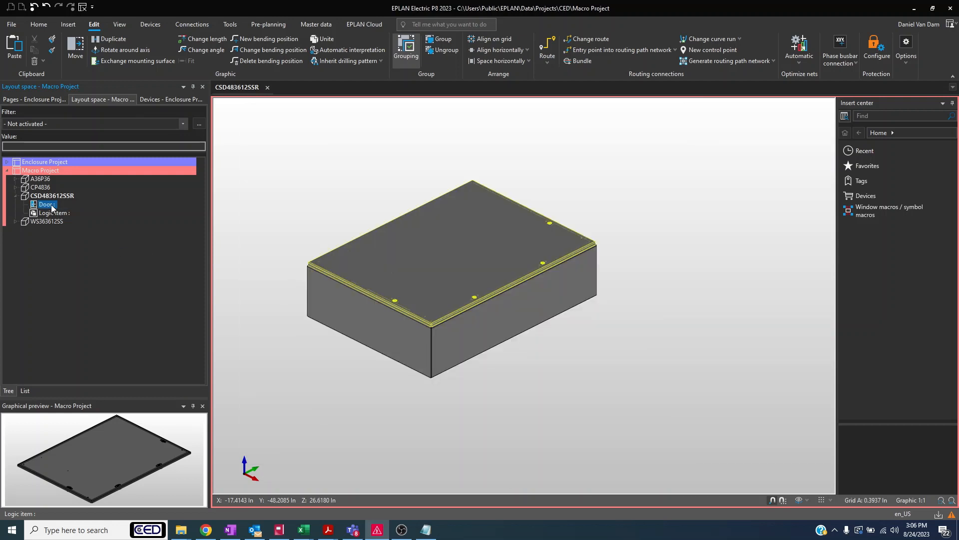
right_click(56, 197)
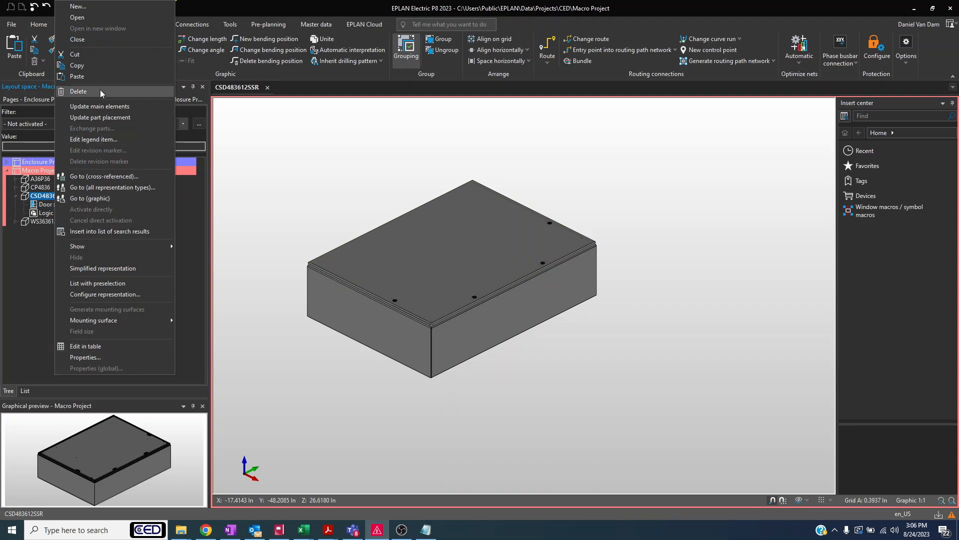
left_click(104, 358)
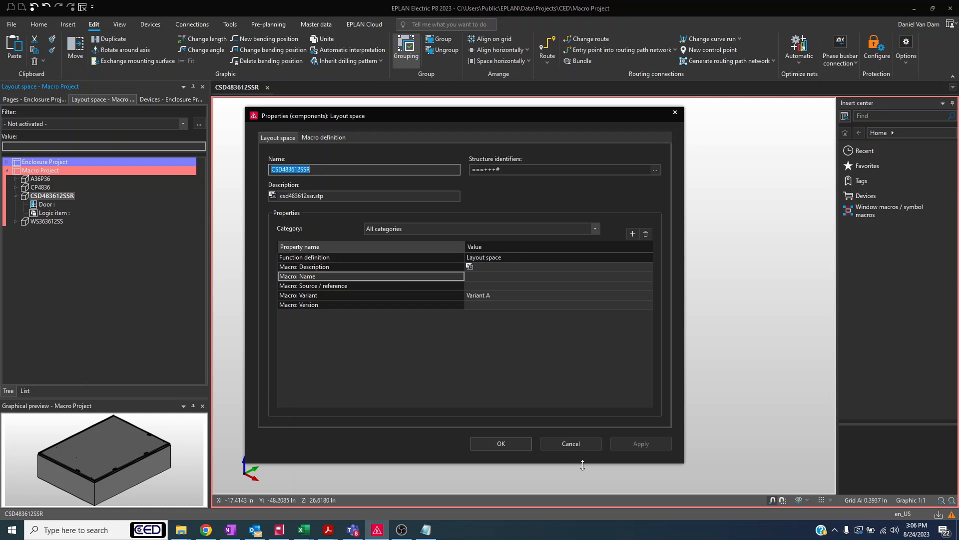
left_click(555, 444)
Enter CSD483612SSR as the item description of the door.
right_click(36, 205)
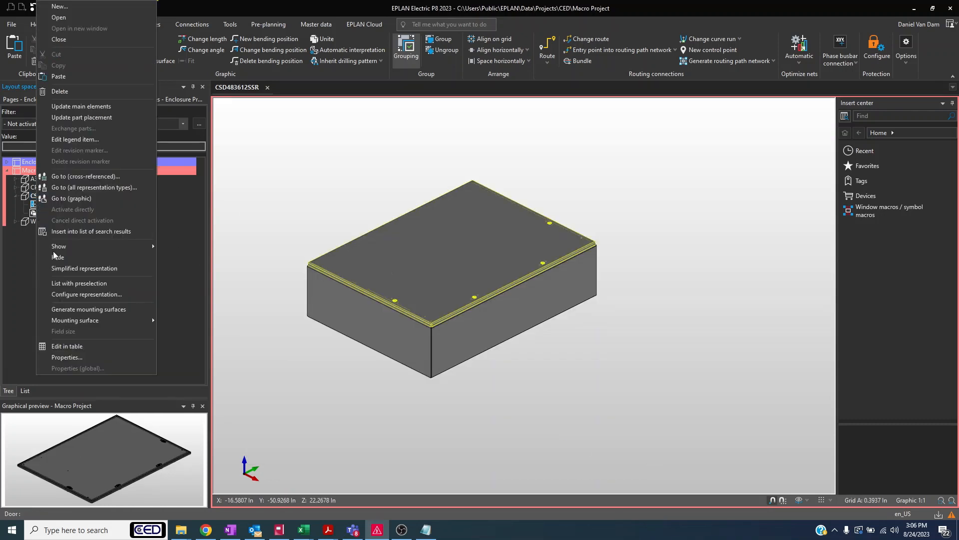
left_click(65, 357)
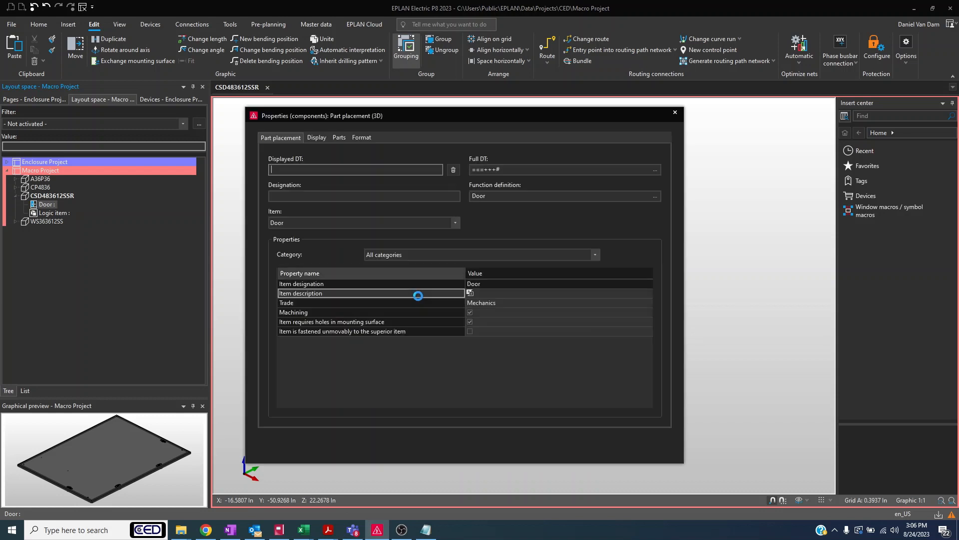
left_click(502, 294)
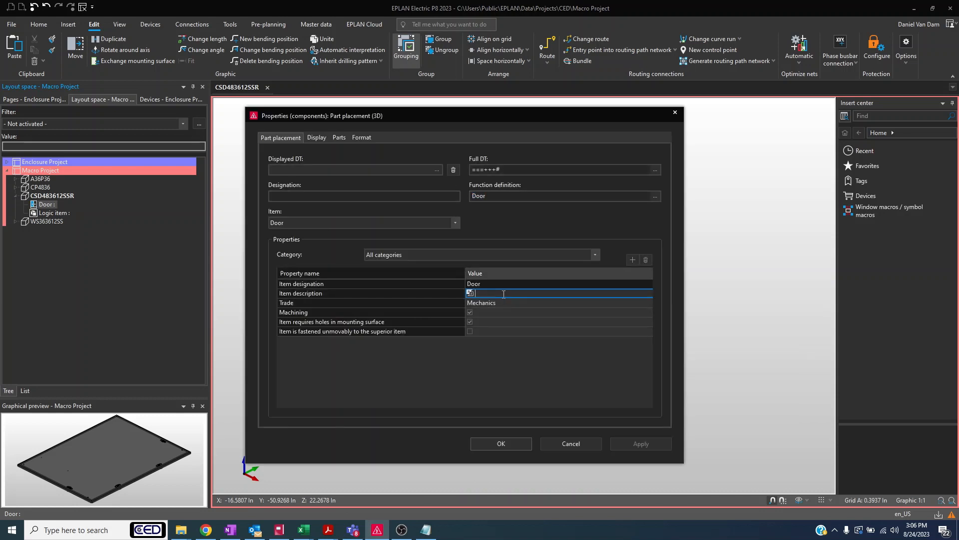
type("CSD483612SSR")
left_click(520, 444)
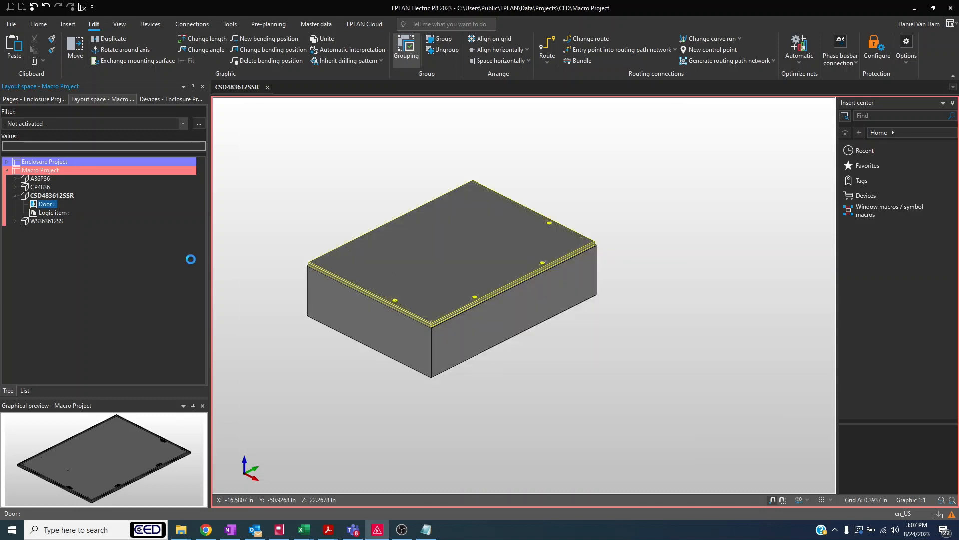
Change the function definition of the enclosure body's logic item to Body from the Mechanics enclosure system's Enclosure group.
left_click(49, 214)
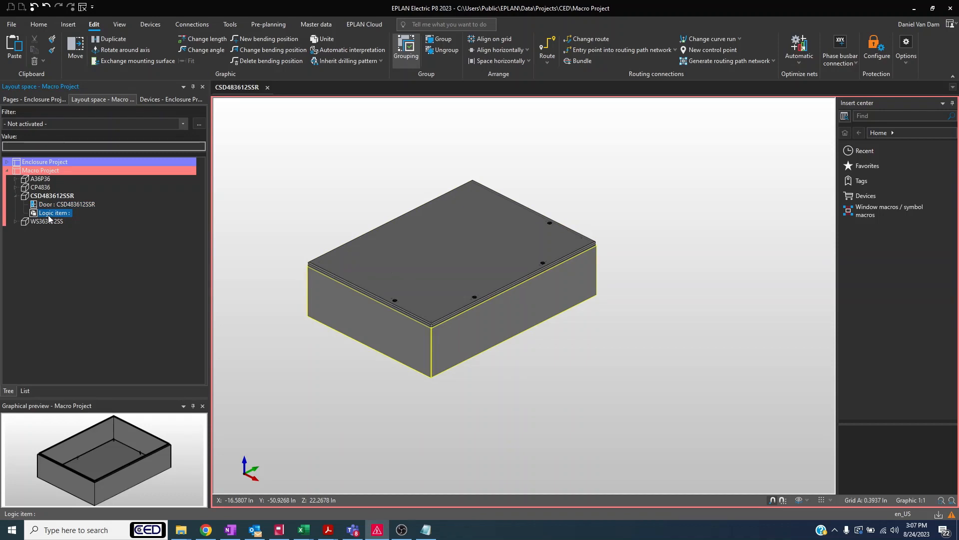
right_click(48, 215)
left_click(83, 356)
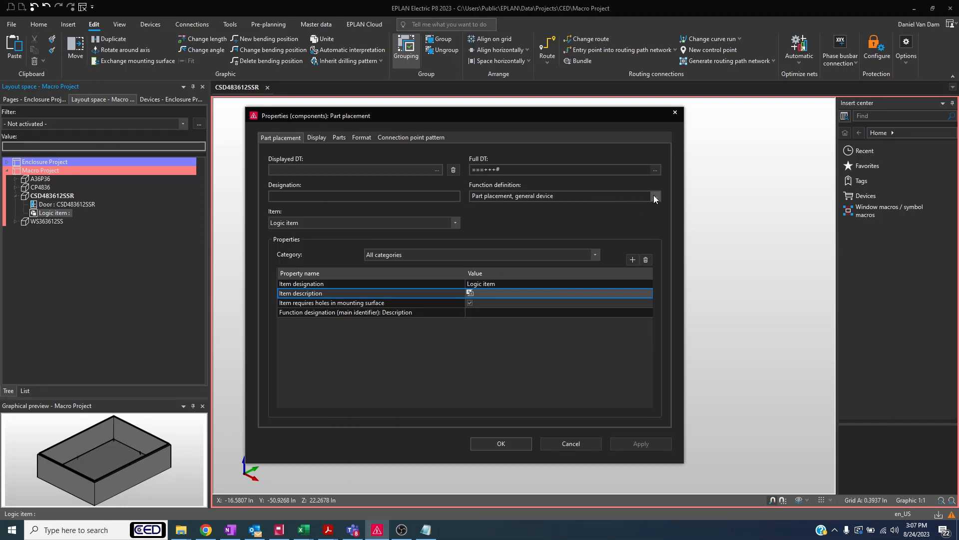
left_click(655, 197)
left_click(286, 169)
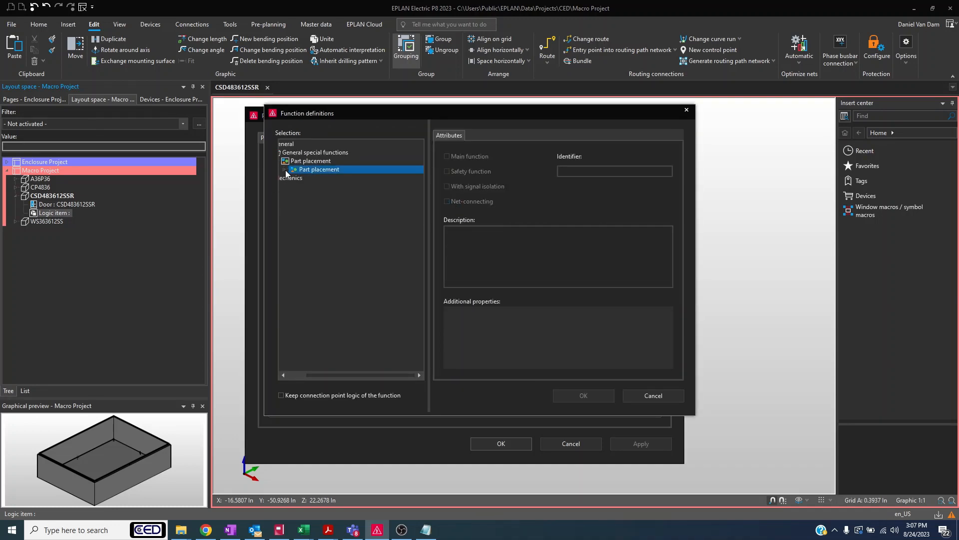
left_click(294, 375)
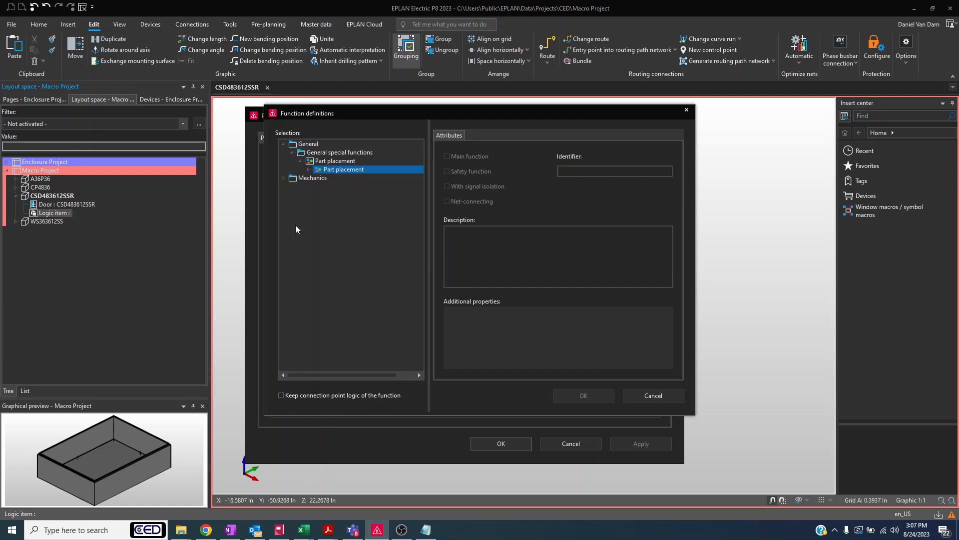
left_click(283, 177)
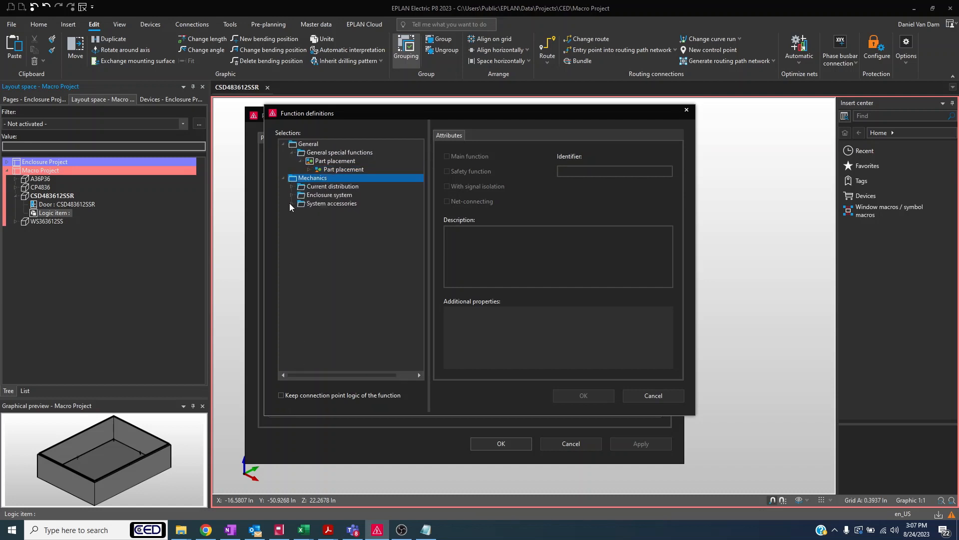
left_click(291, 203)
left_click(300, 229)
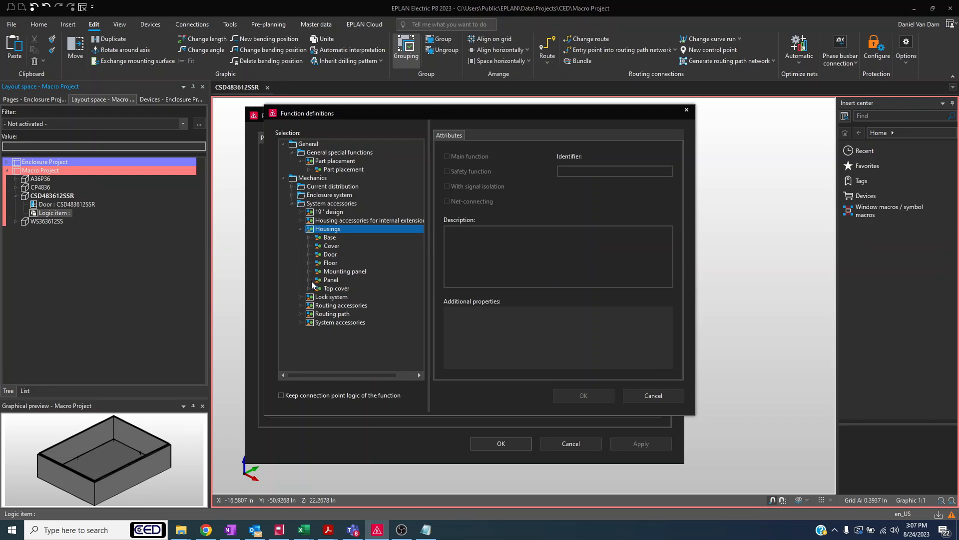
left_click(315, 258)
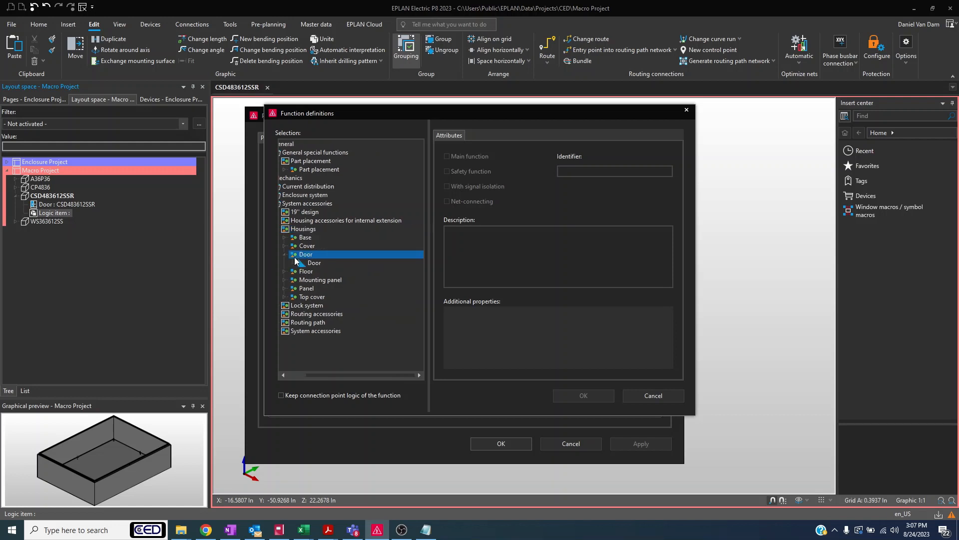
left_click(291, 374)
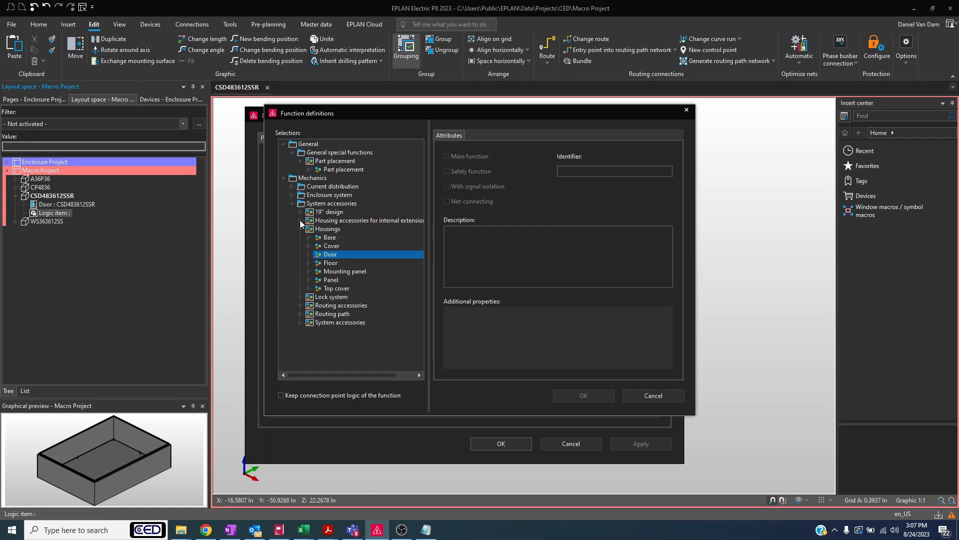
left_click(293, 195)
left_click(301, 203)
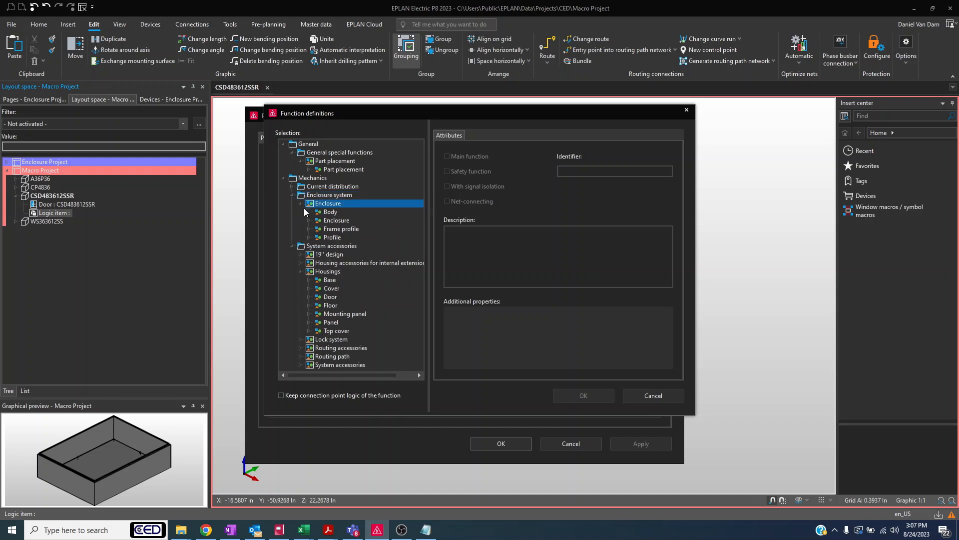
left_click(309, 212)
left_click(336, 221)
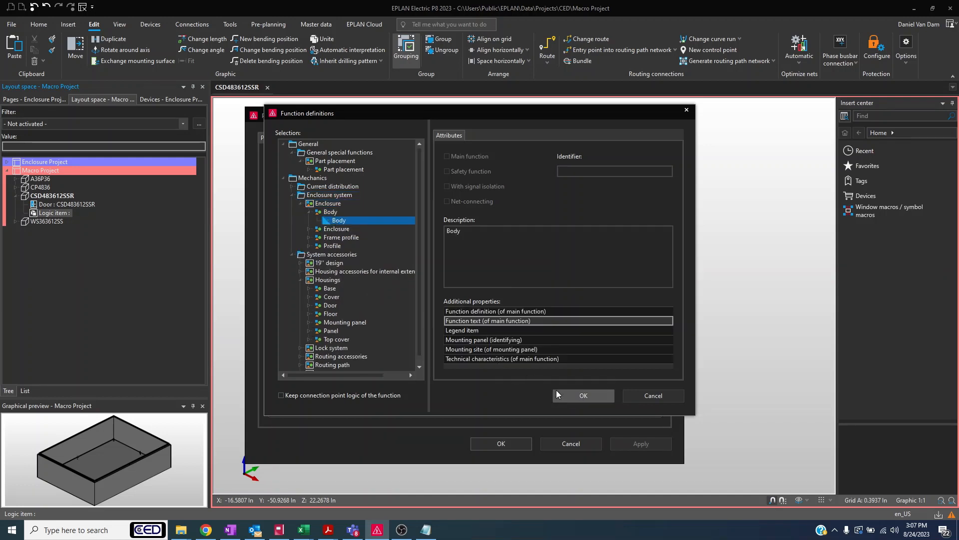
left_click(587, 398)
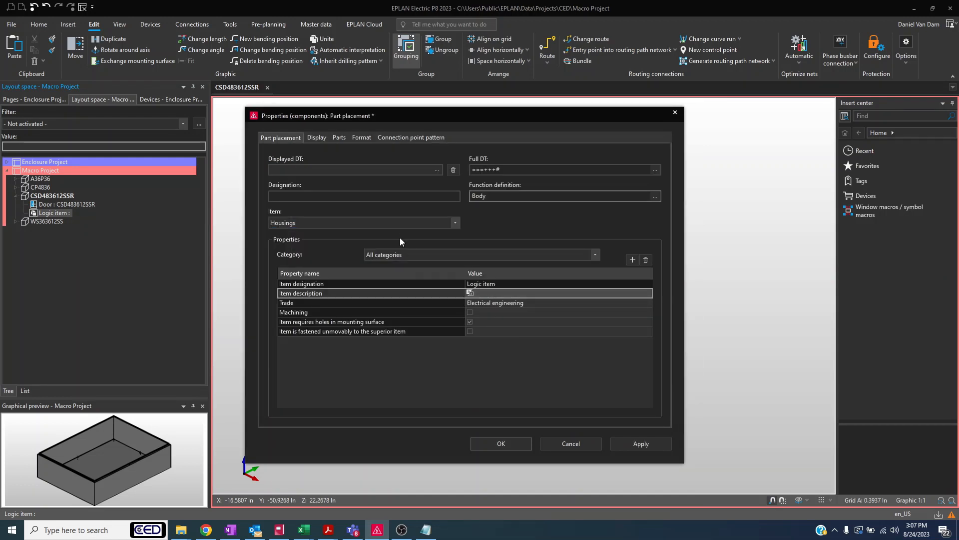
Confirm the enclosure body's function definition and enter CSD483612SSR as the item description of the housing.
left_click(493, 439)
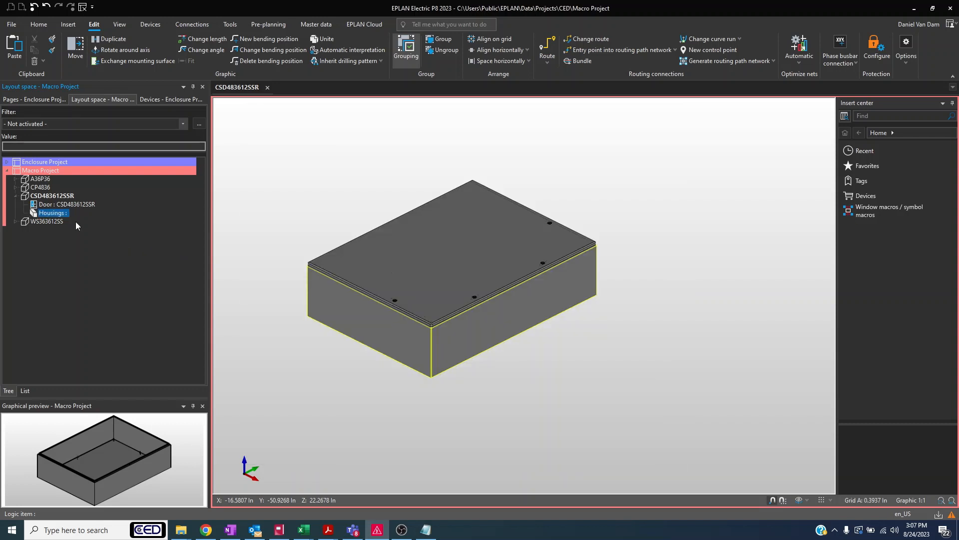
right_click(59, 212)
left_click(115, 361)
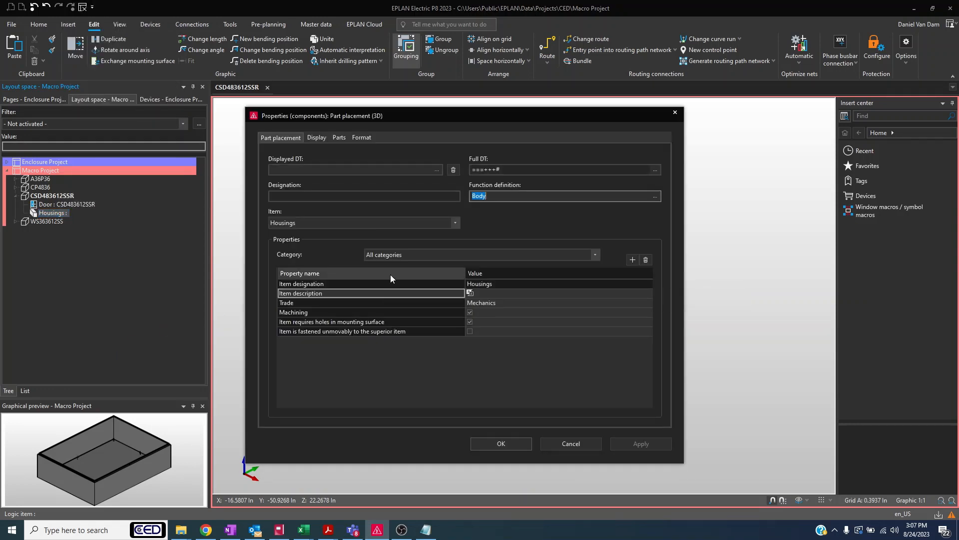
left_click(494, 295)
type("CSD483612SSR")
left_click(504, 447)
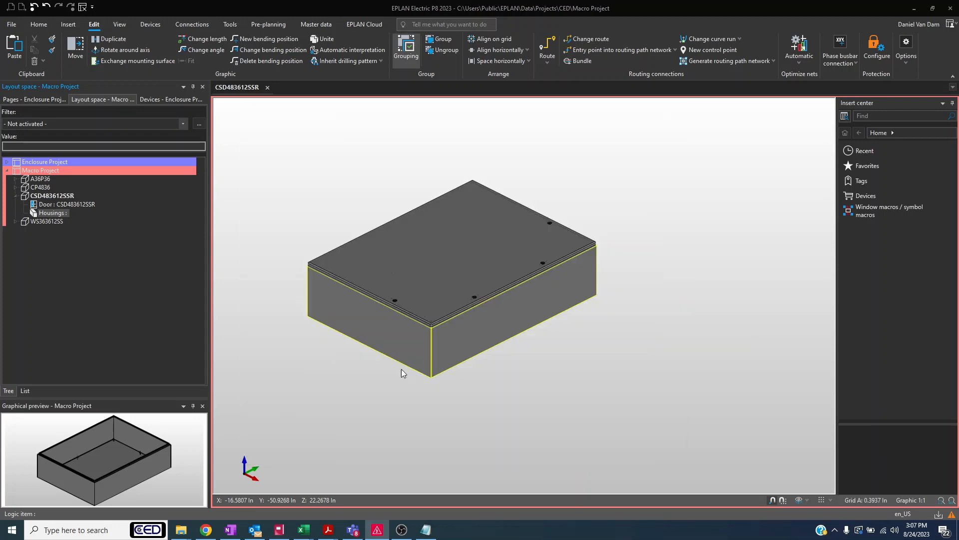
Examine how the parts are structured in the WS363612SS and CP4836 layout spaces compared with CSD483612SSR.
left_click(55, 204)
double_click(39, 222)
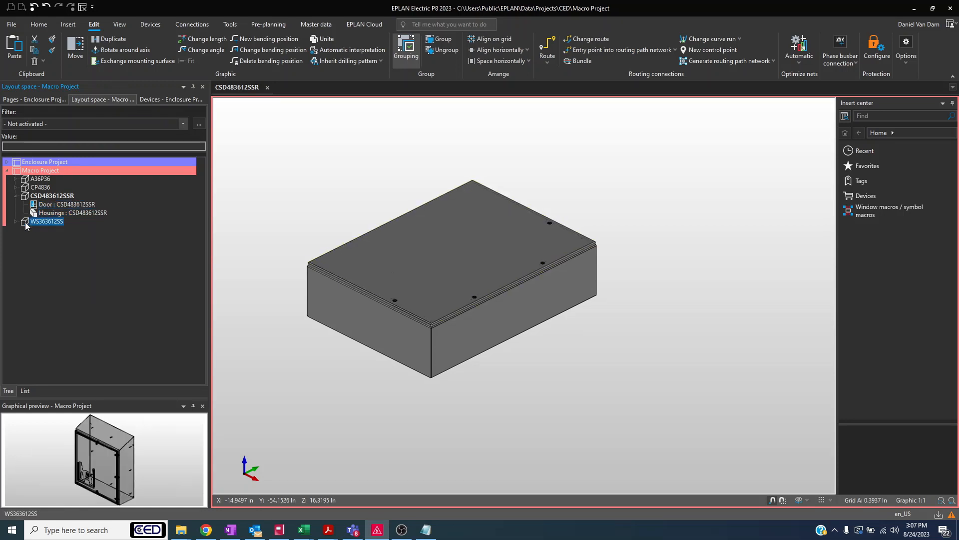
left_click(55, 231)
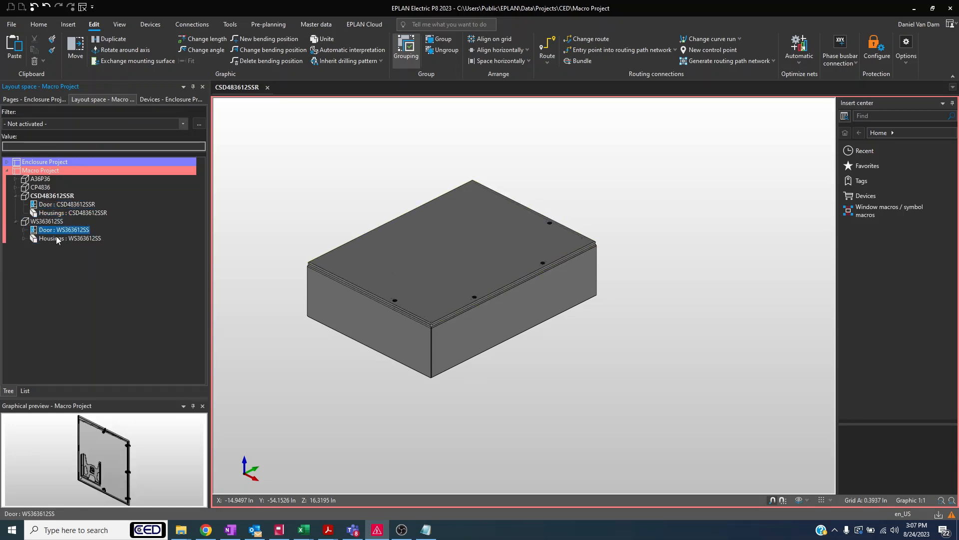
left_click(56, 238)
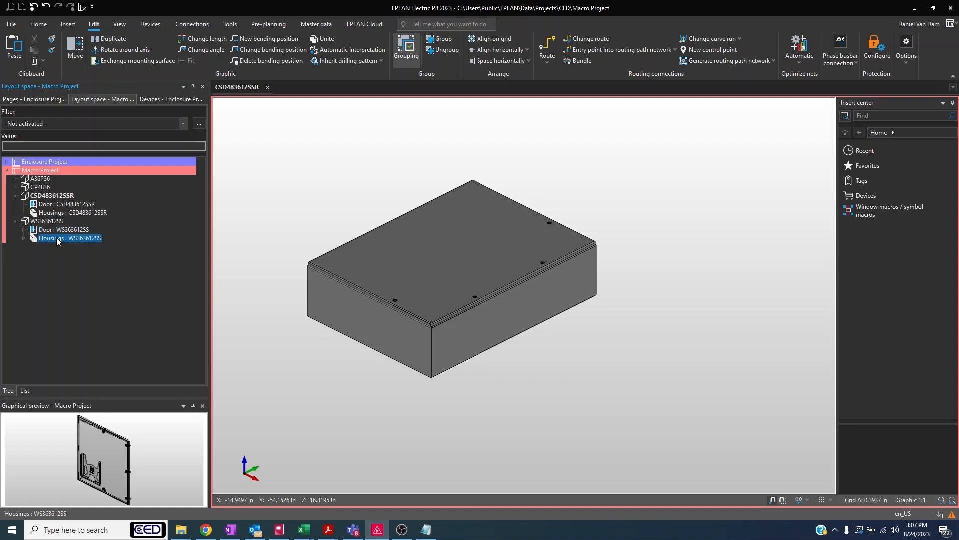
left_click(15, 221)
left_click(55, 206)
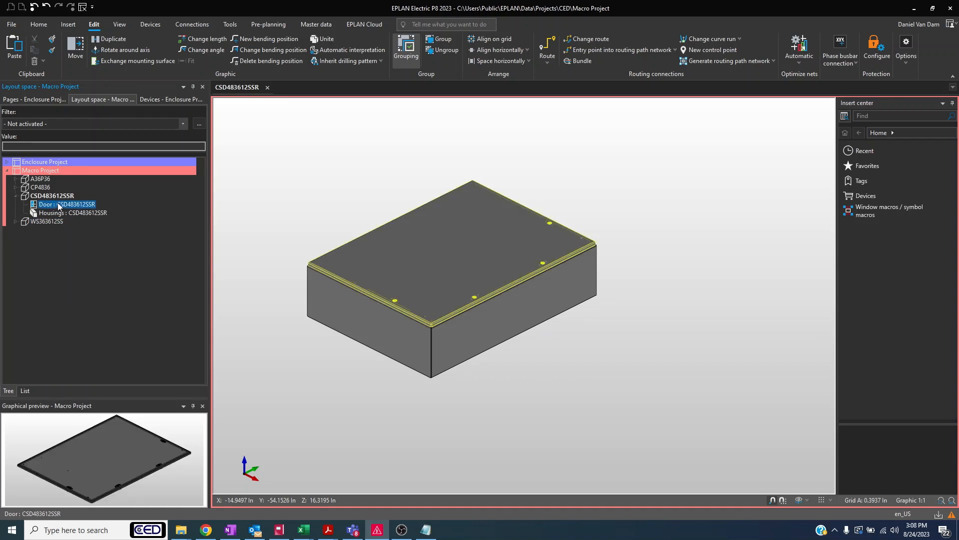
left_click(16, 187)
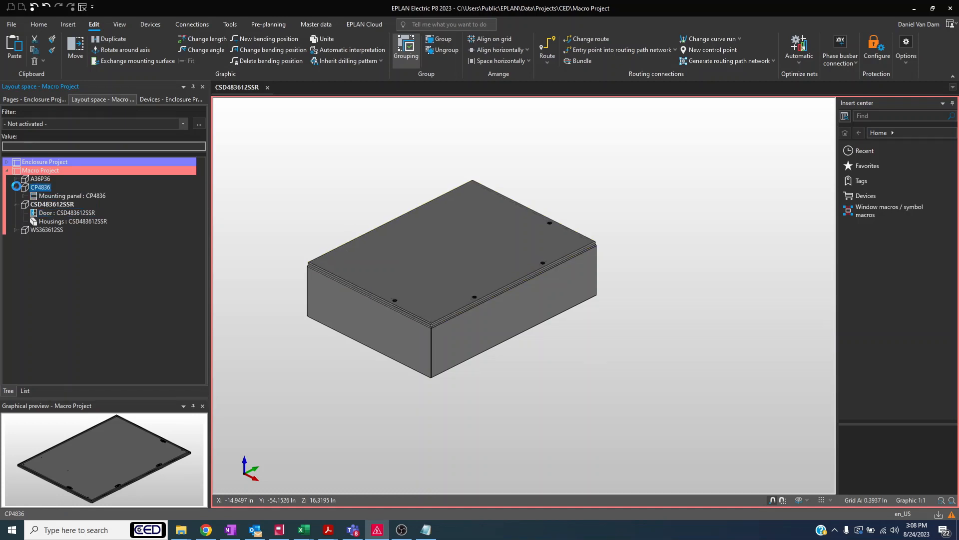
left_click(25, 197)
Generate mounting surfaces for both the door and the housing of CSD483612SSR.
left_click(58, 230)
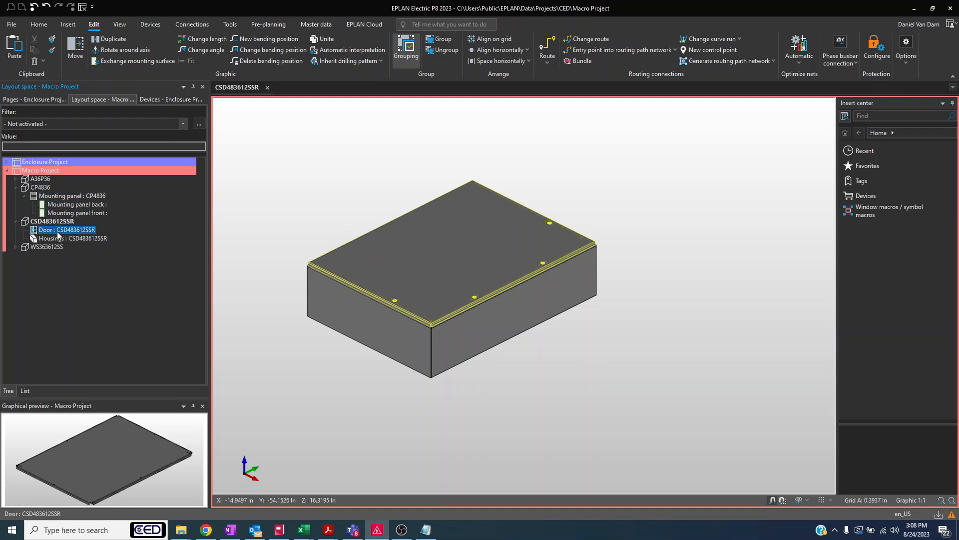
right_click(58, 229)
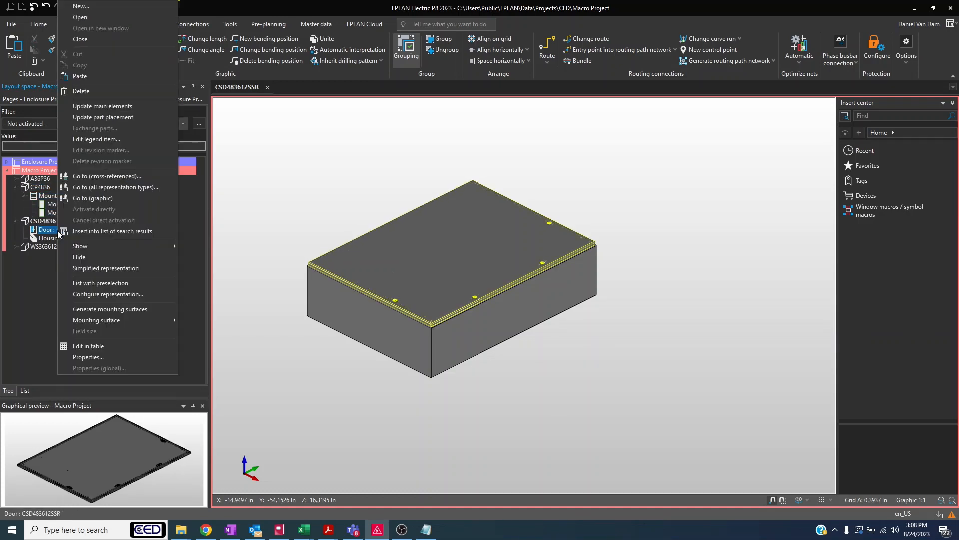
left_click(115, 310)
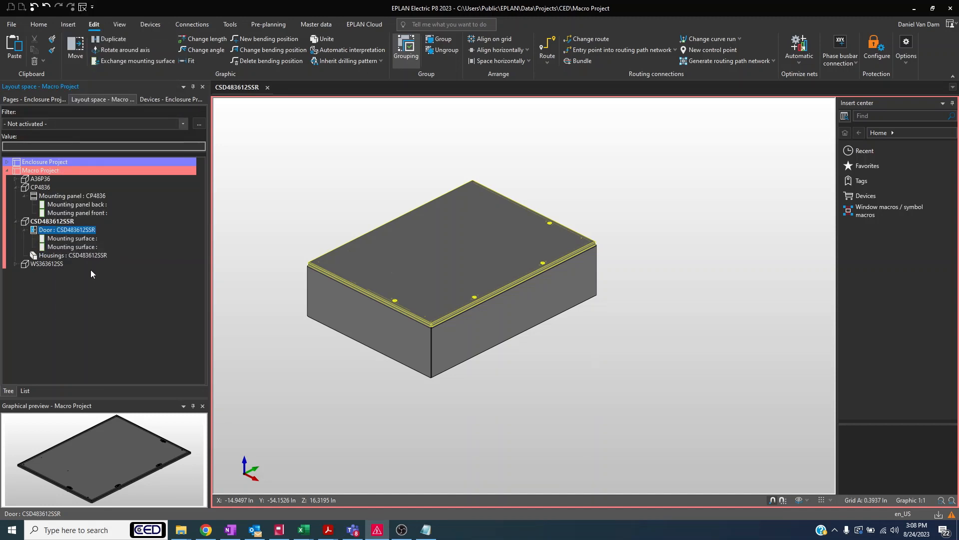
left_click(49, 255)
right_click(49, 256)
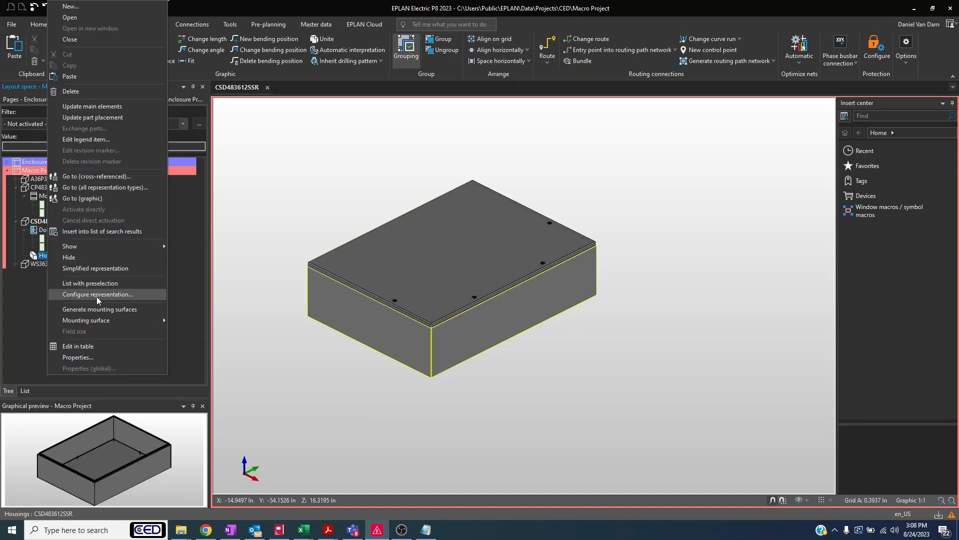
left_click(97, 308)
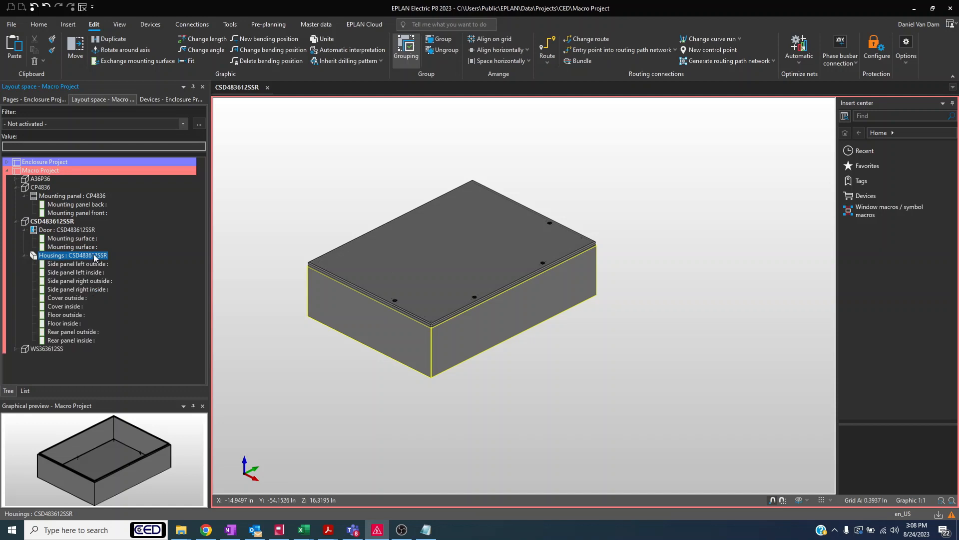
View the door alone and its first mounting surface to check which side of the door it represents.
left_click(83, 239)
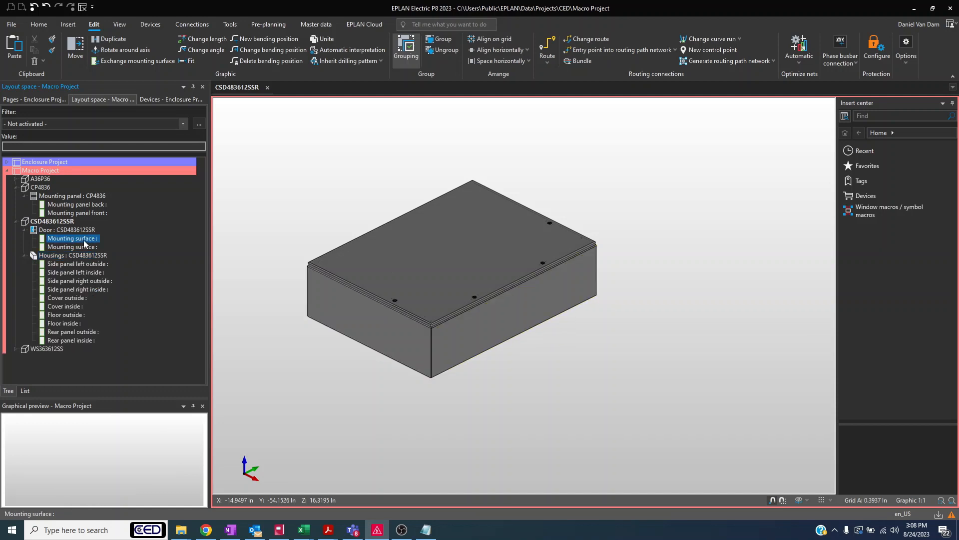
double_click(58, 230)
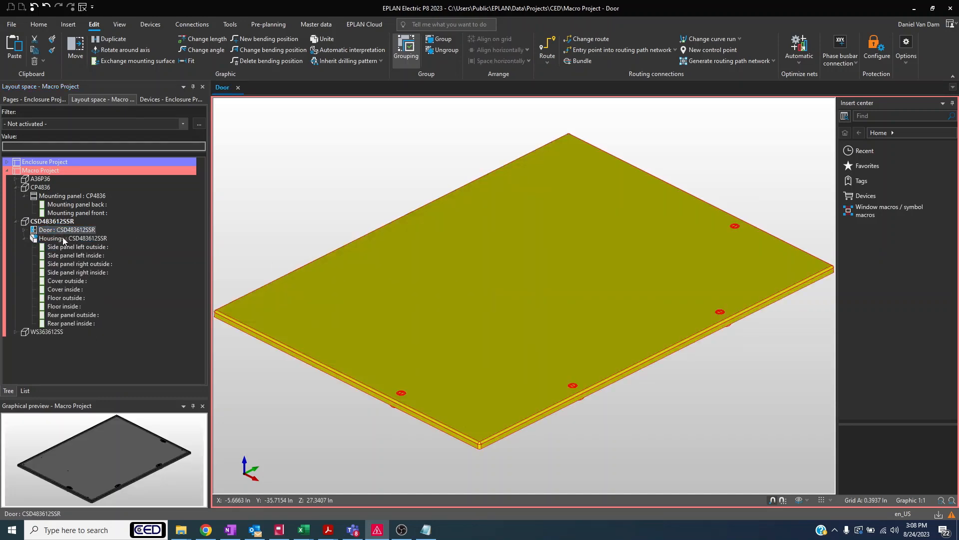
left_click(23, 237)
left_click(24, 230)
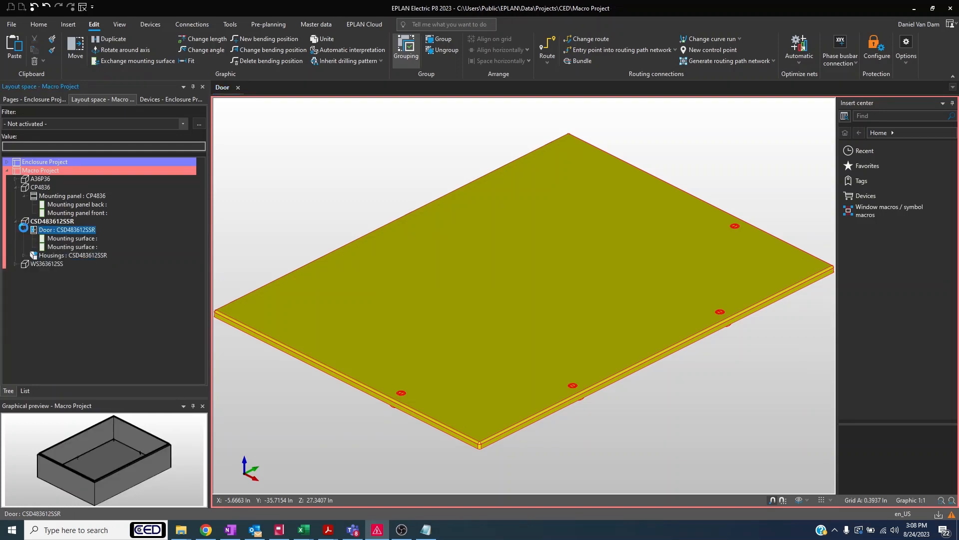
left_click(70, 238)
double_click(71, 239)
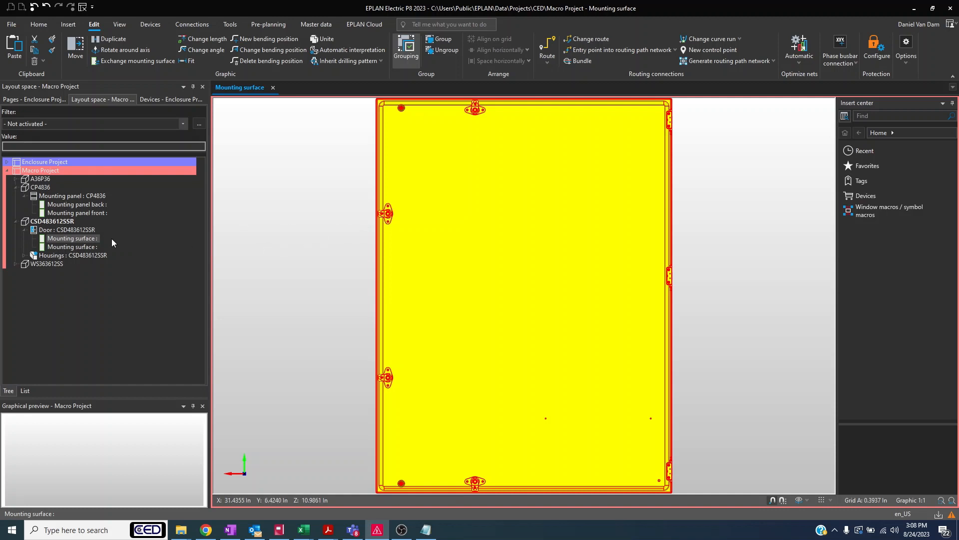
Change the item type of the door's first mounting surface to Door inside.
right_click(80, 238)
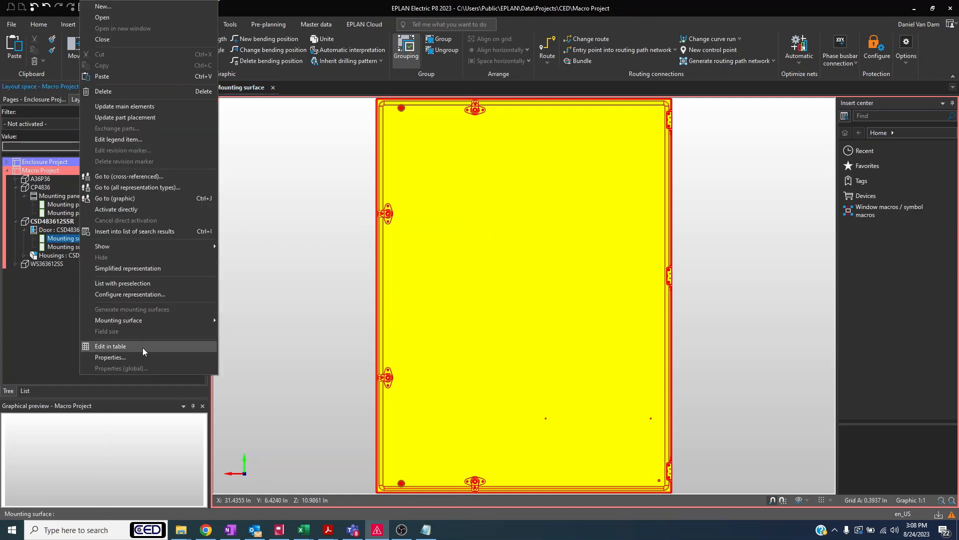
left_click(142, 346)
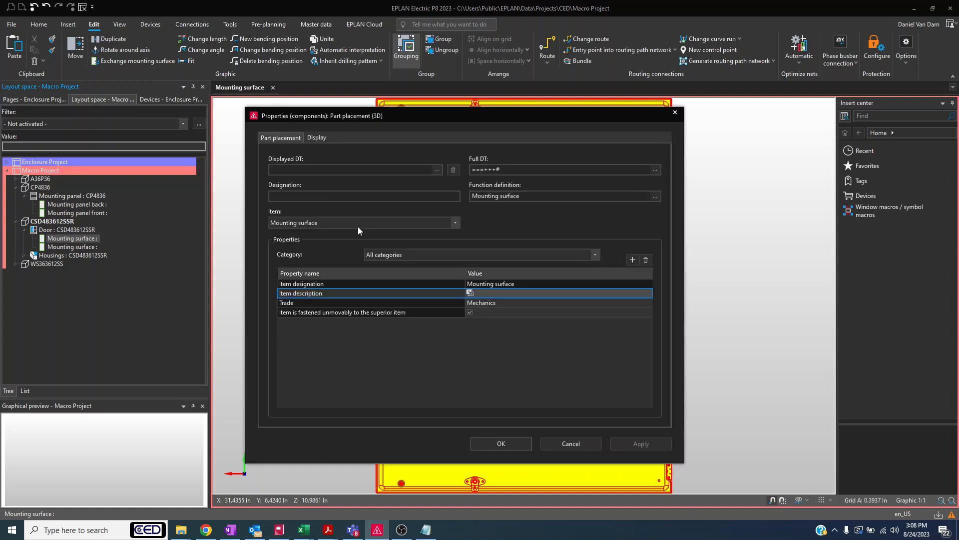
left_click(358, 223)
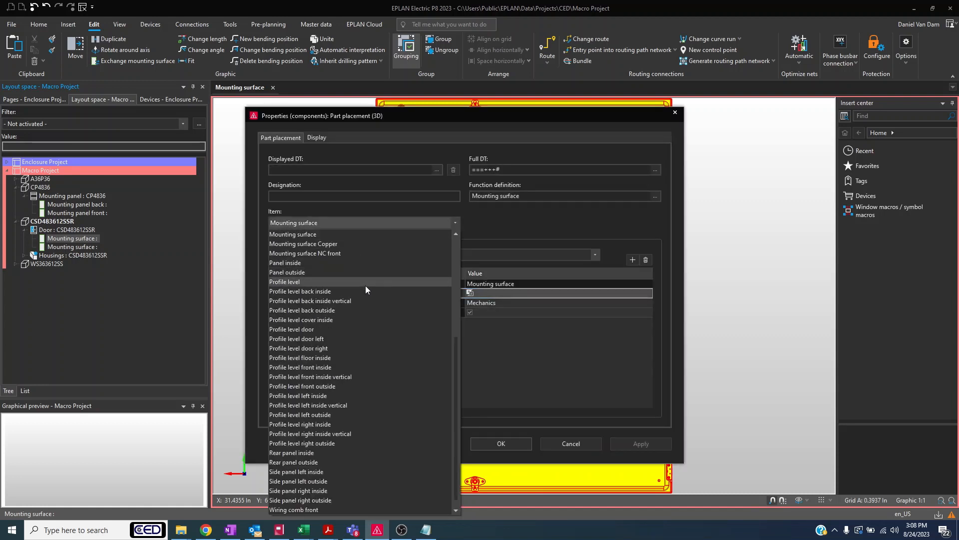
scroll(415, 345, "up", 6)
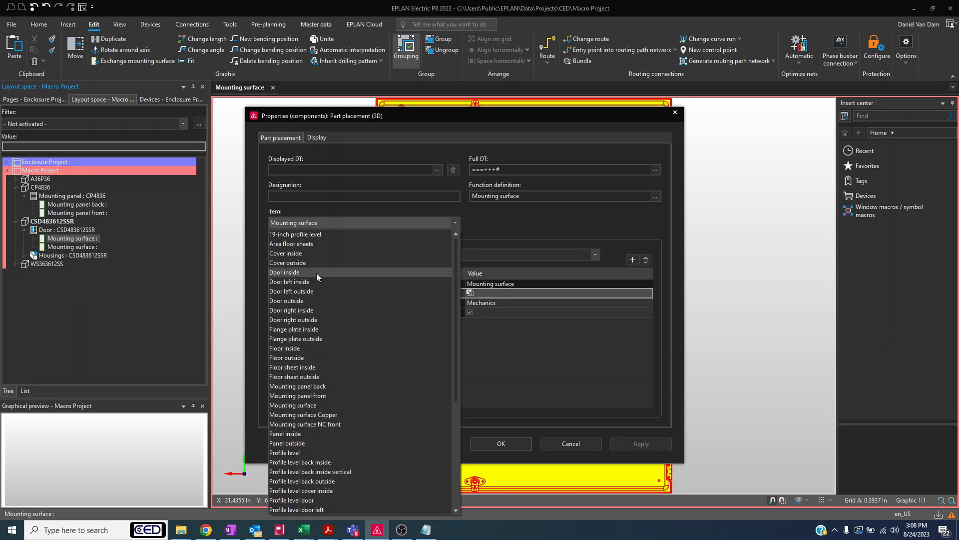
left_click(317, 273)
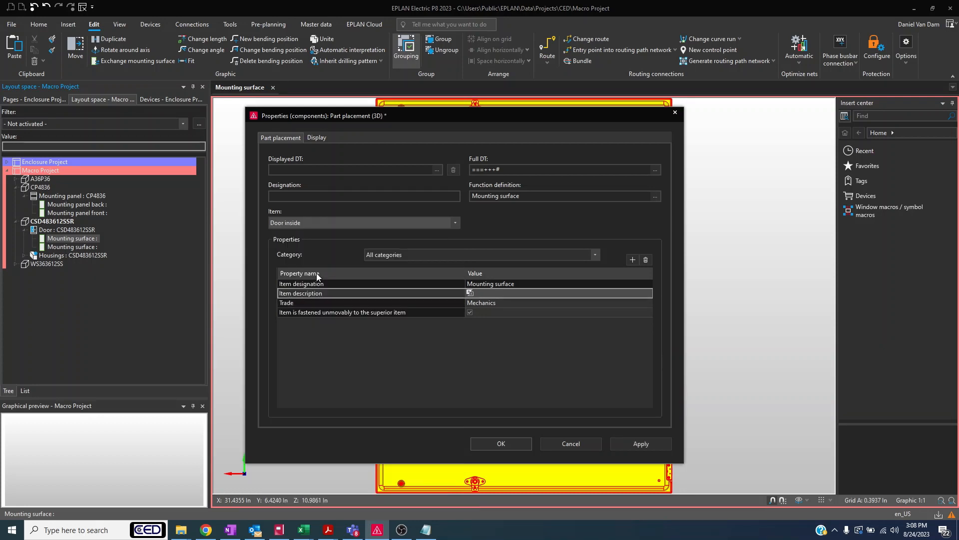
left_click(516, 446)
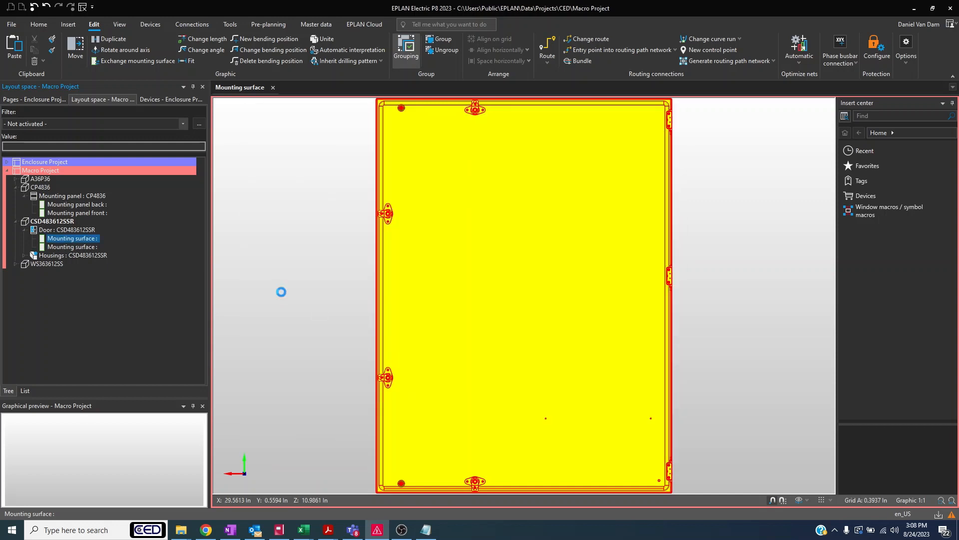
View the door's second mounting surface and change its item type to Door outside.
left_click(65, 247)
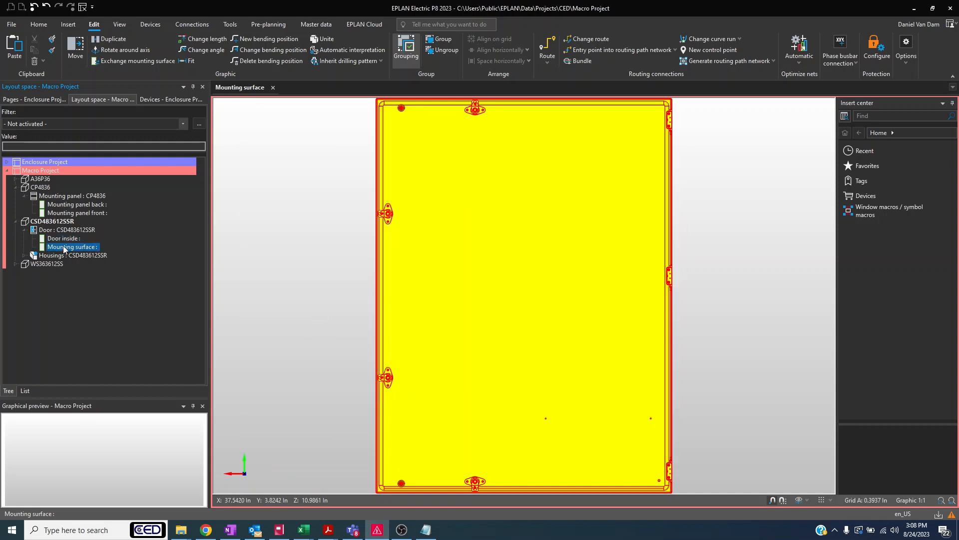
double_click(65, 246)
left_click(65, 247)
right_click(65, 247)
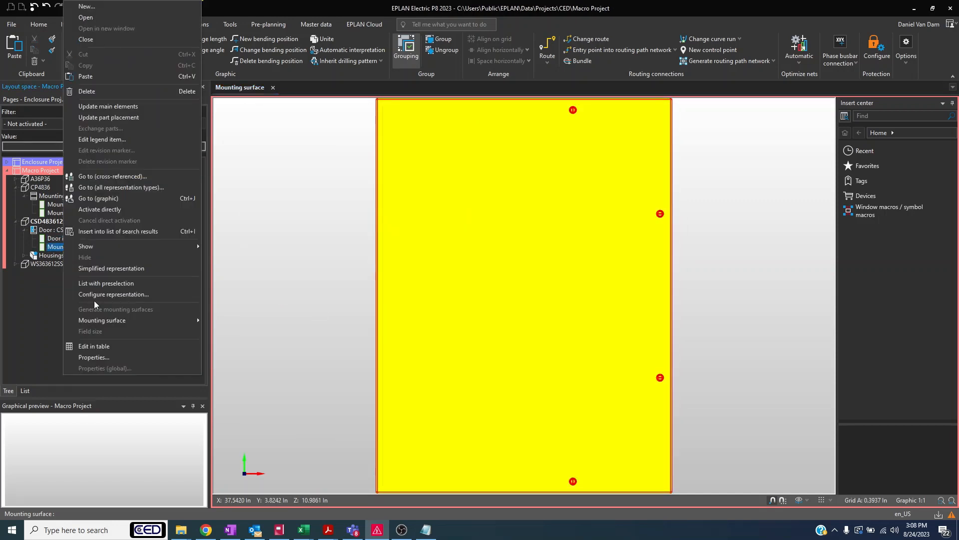
left_click(107, 356)
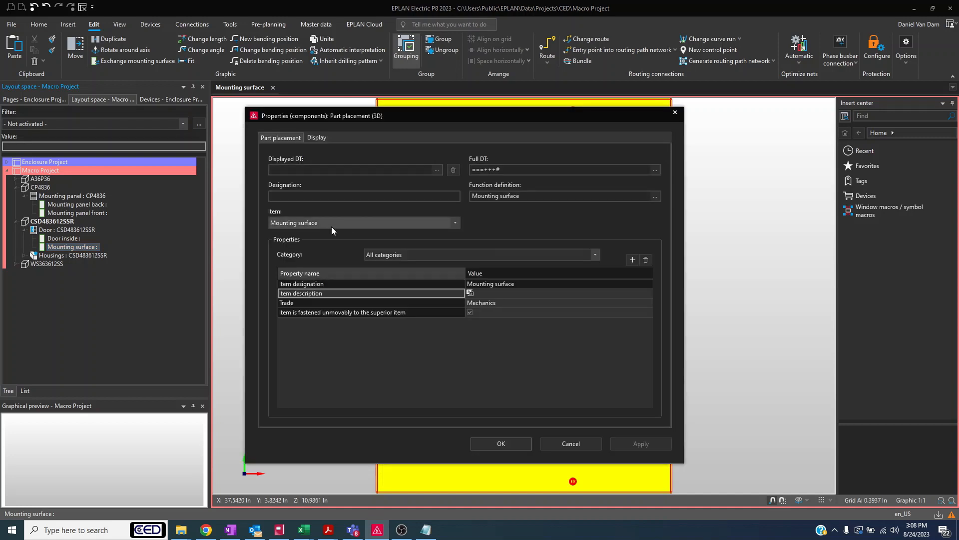
left_click(319, 224)
scroll(334, 292, "up", 6)
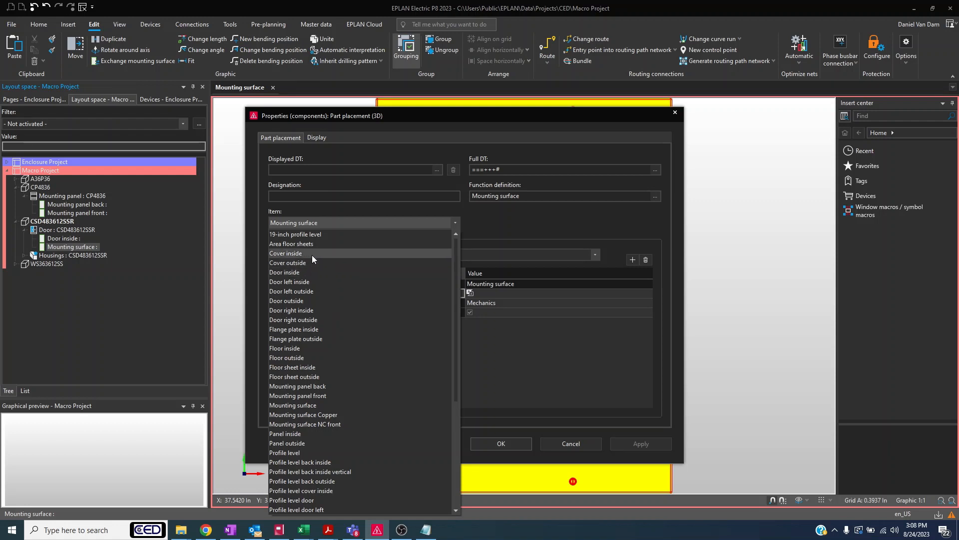
left_click(311, 300)
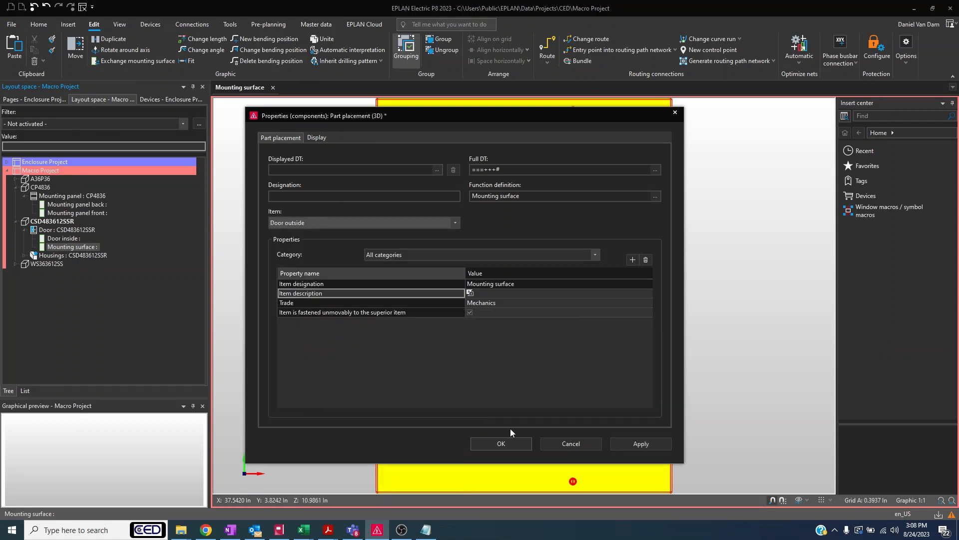
left_click(524, 446)
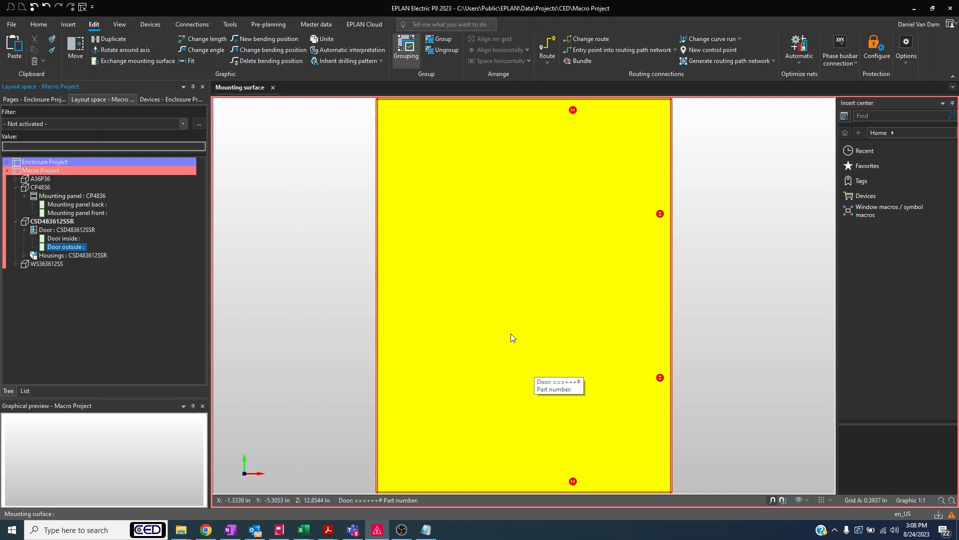
Check the housing's Side panel left outside and Cover outside surfaces against the geometry, and view the whole housing.
double_click(28, 257)
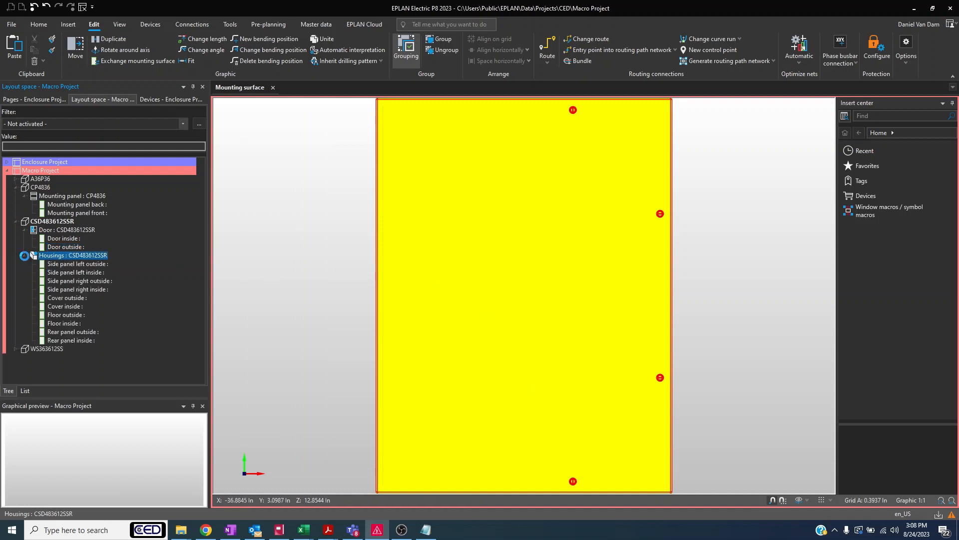
left_click(71, 266)
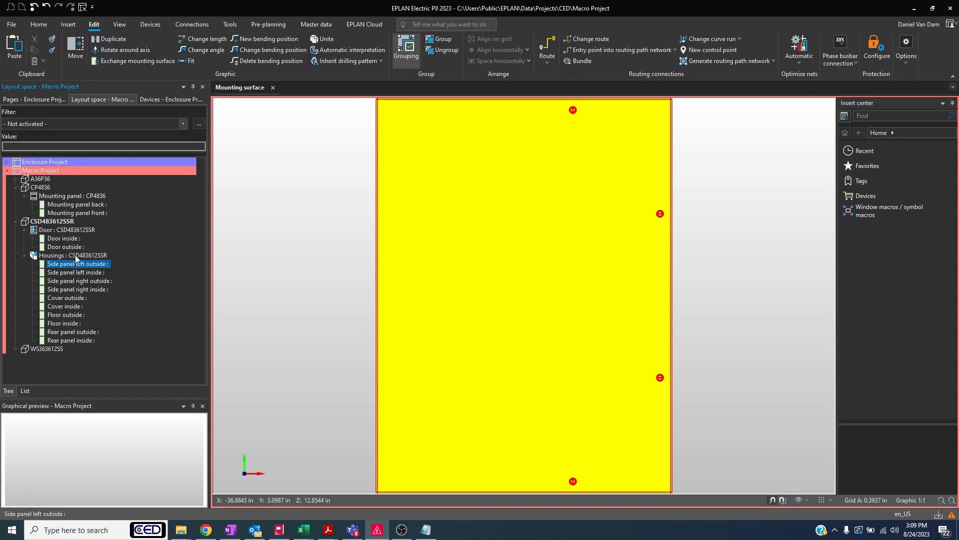
double_click(75, 264)
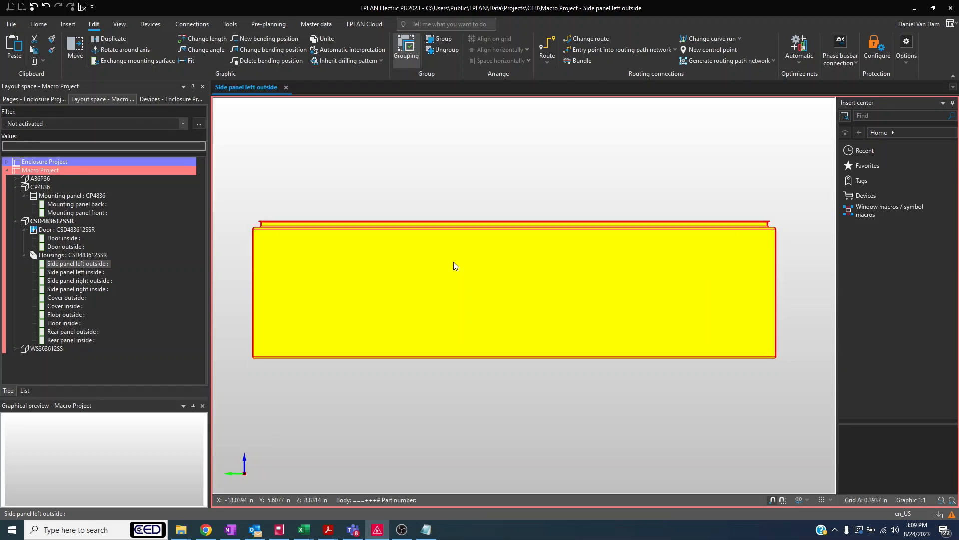
double_click(68, 298)
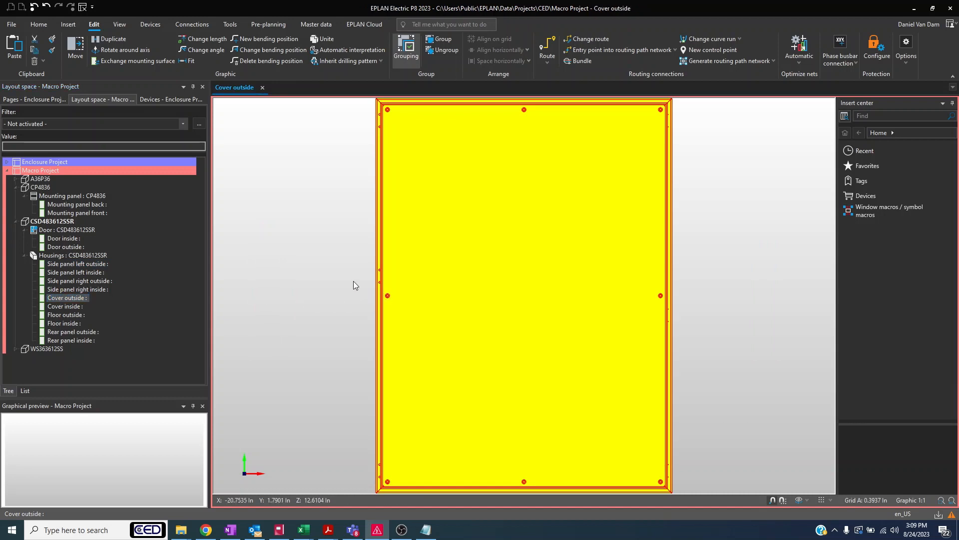
left_click(65, 256)
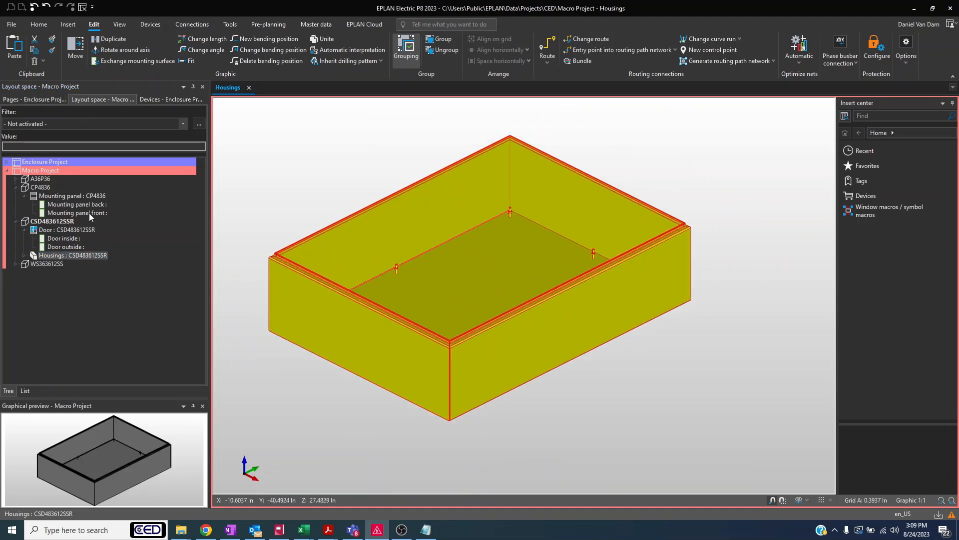
left_click(48, 230)
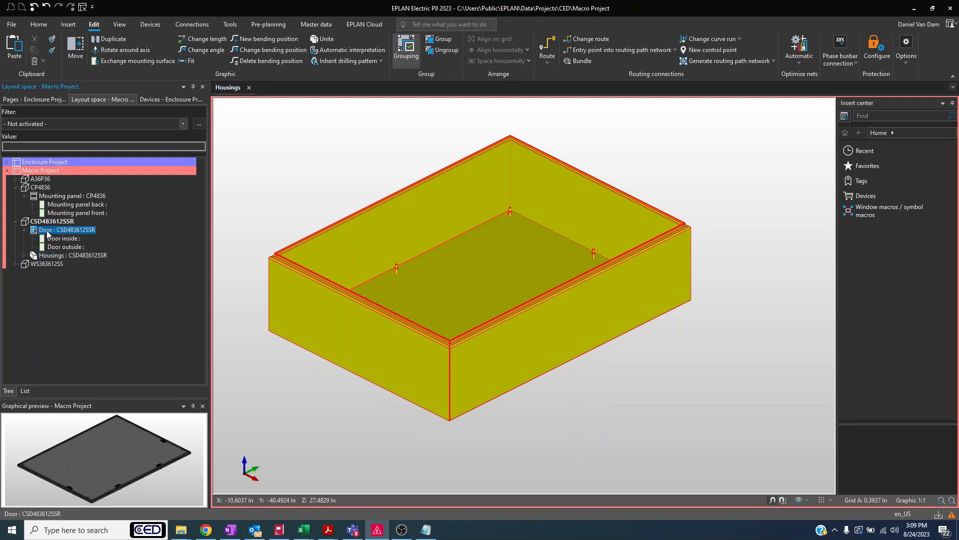
Open the CSD483612SSR layout space and define the enclosure's short side face as the placement area so it stands upright.
double_click(50, 221)
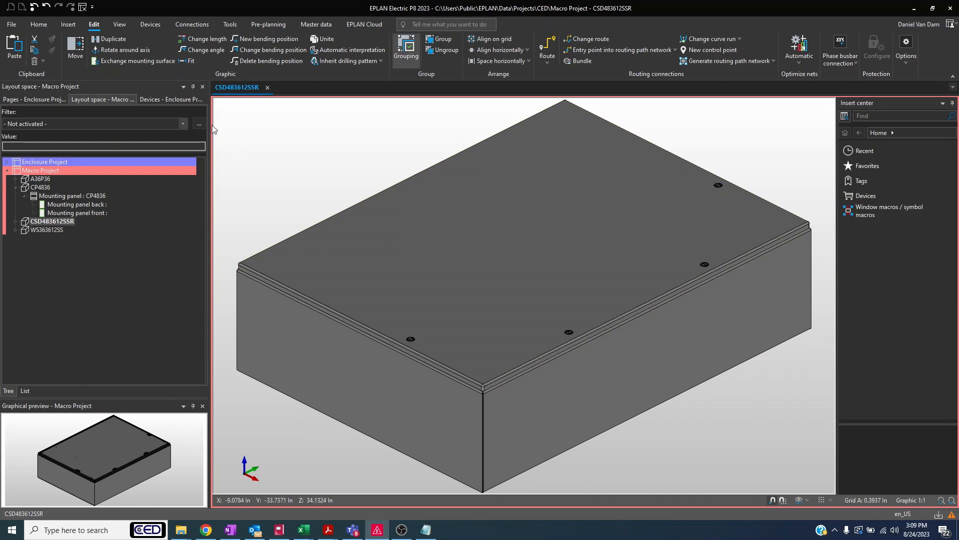
left_click(274, 323)
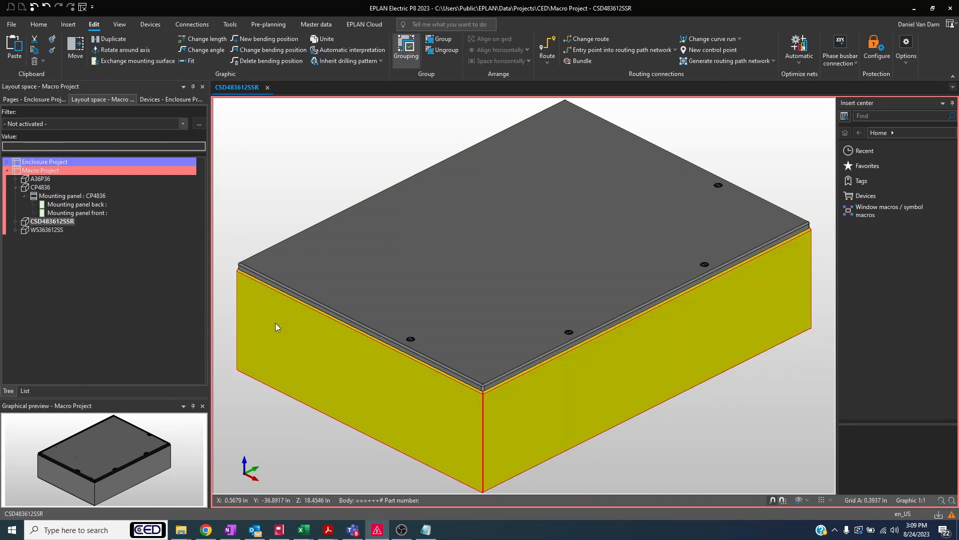
left_click(68, 24)
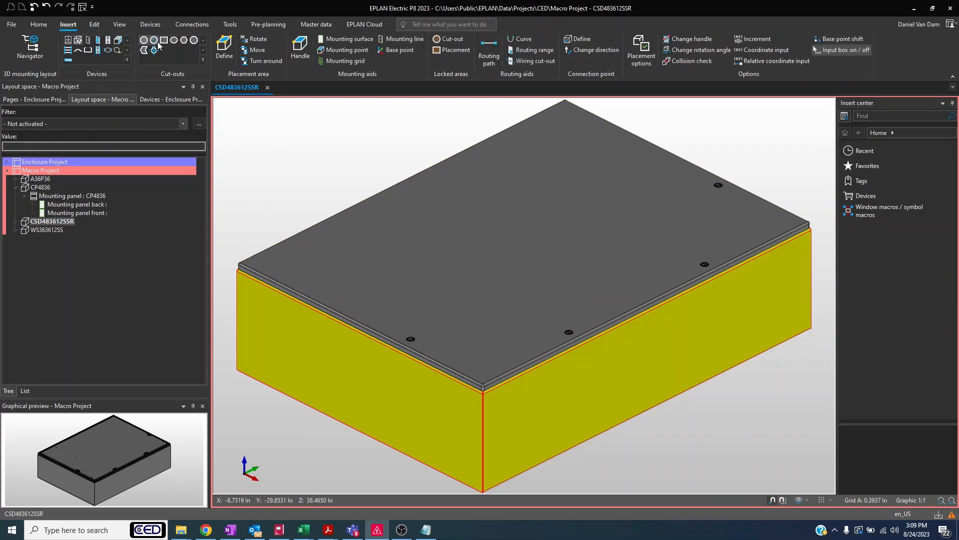
left_click(224, 45)
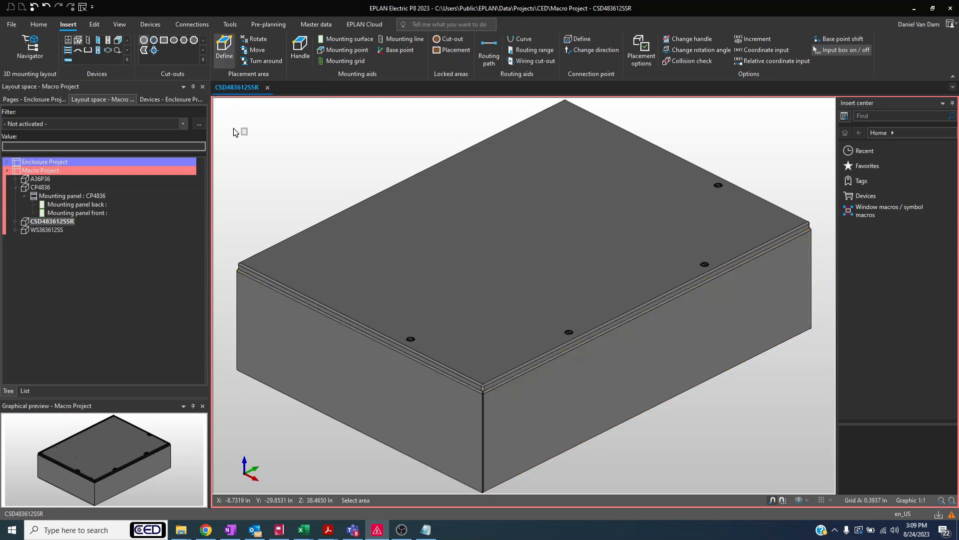
left_click(258, 339)
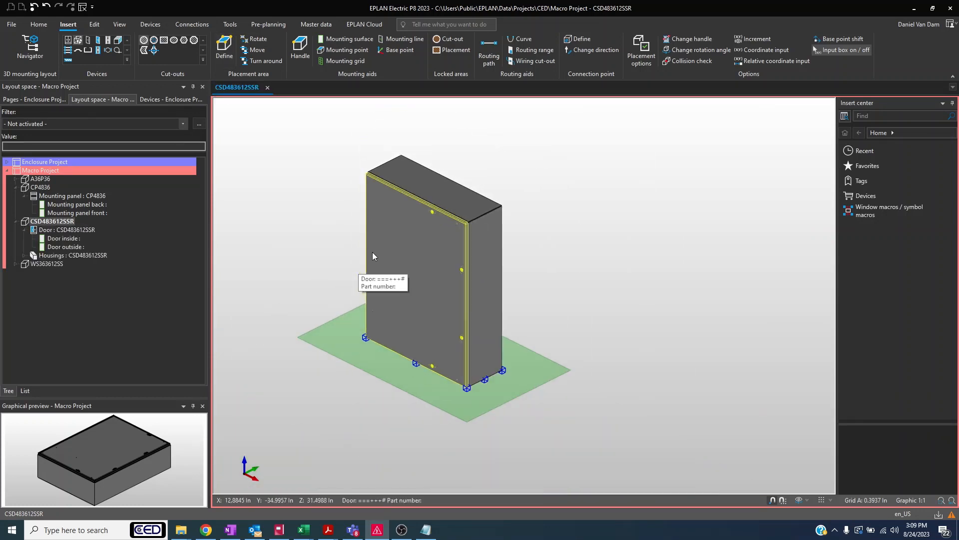
scroll(392, 296, "up", 2)
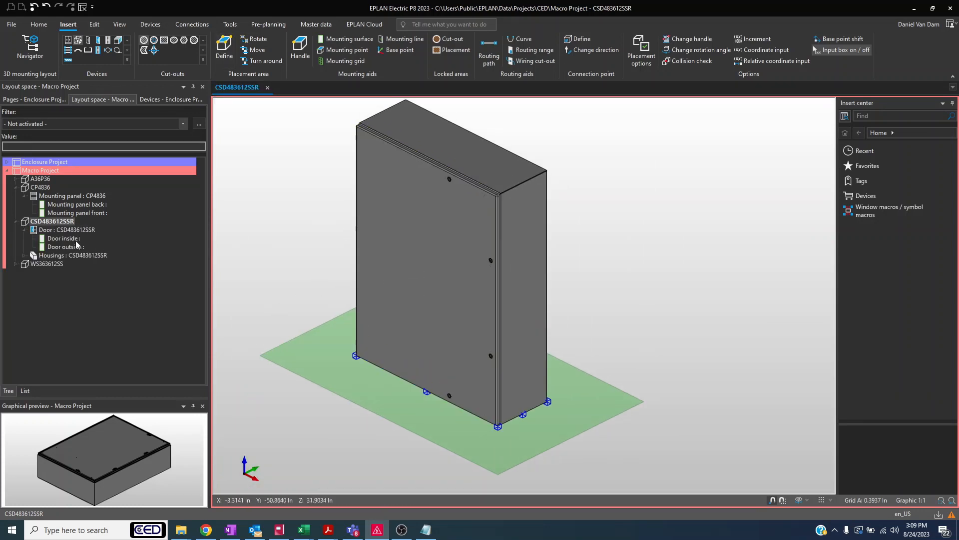
List the housing's mounting surfaces and check whether Floor outside matches the upright enclosure's floor.
left_click(42, 257)
left_click(24, 255)
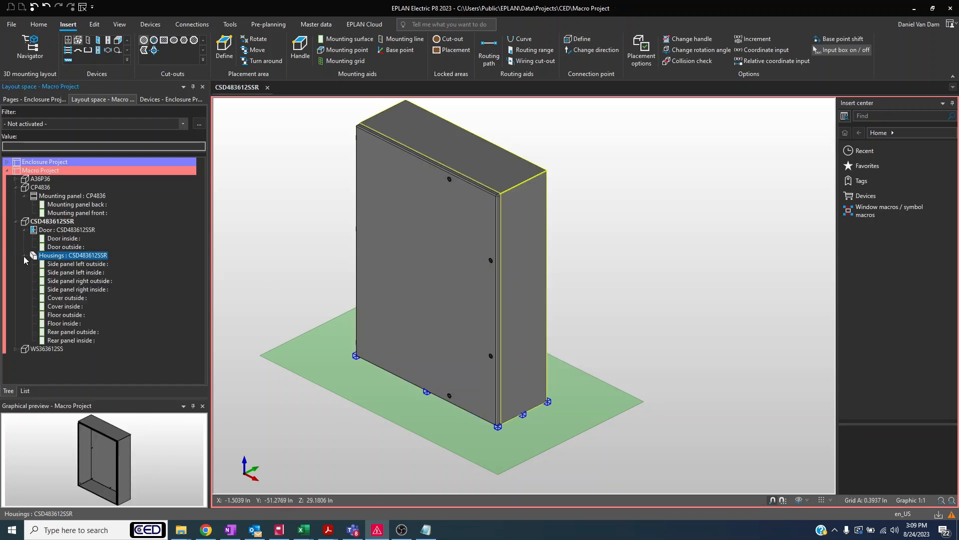
right_click(61, 258)
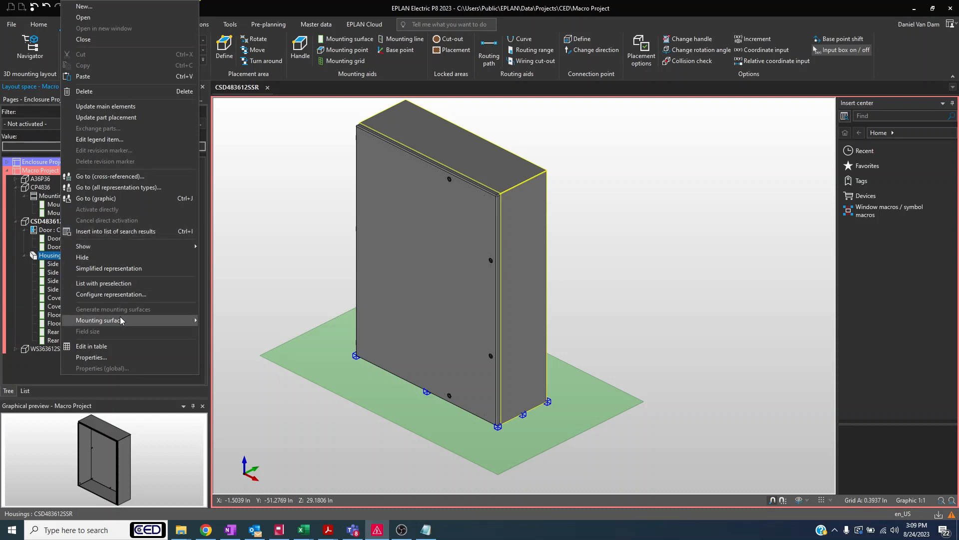
mouse_move(121, 321)
left_click(274, 266)
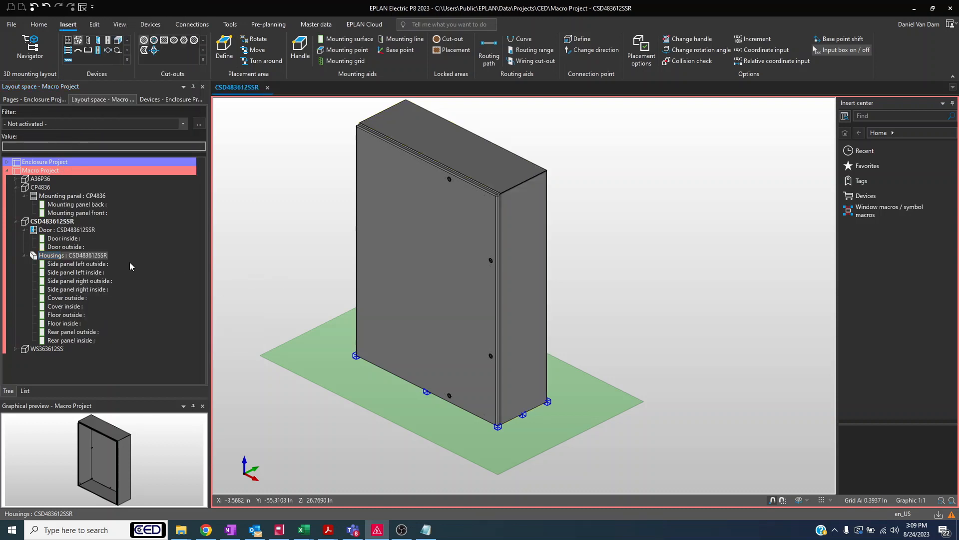
left_click(67, 265)
left_click(69, 342)
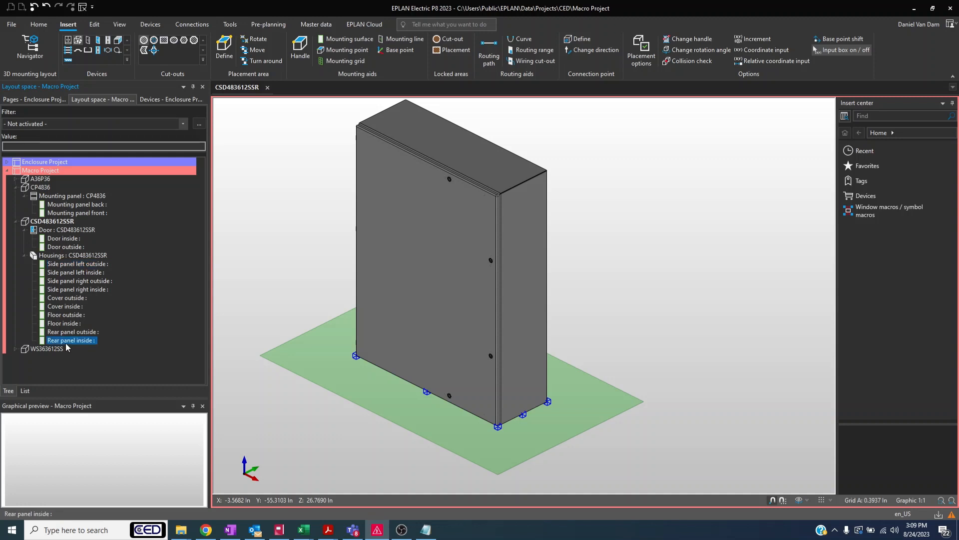
left_click(64, 265)
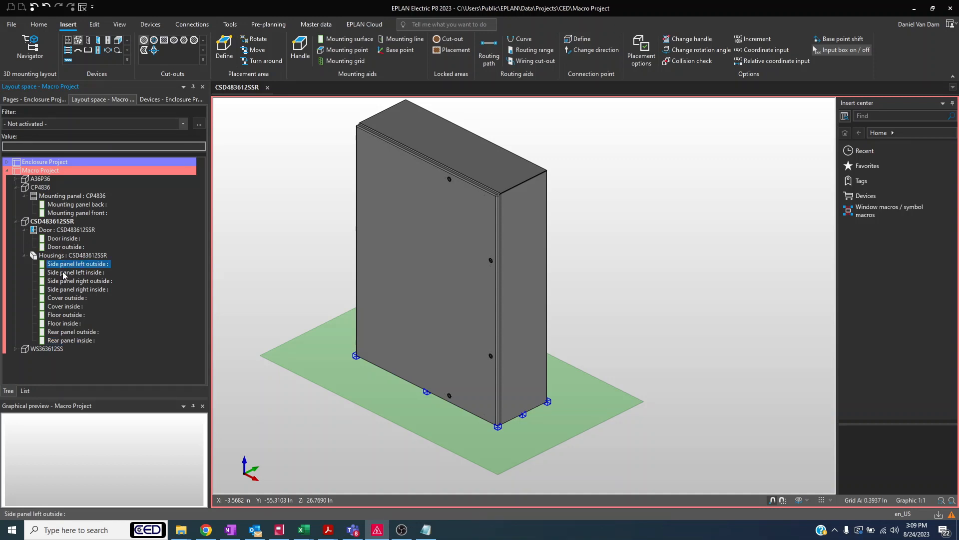
double_click(64, 316)
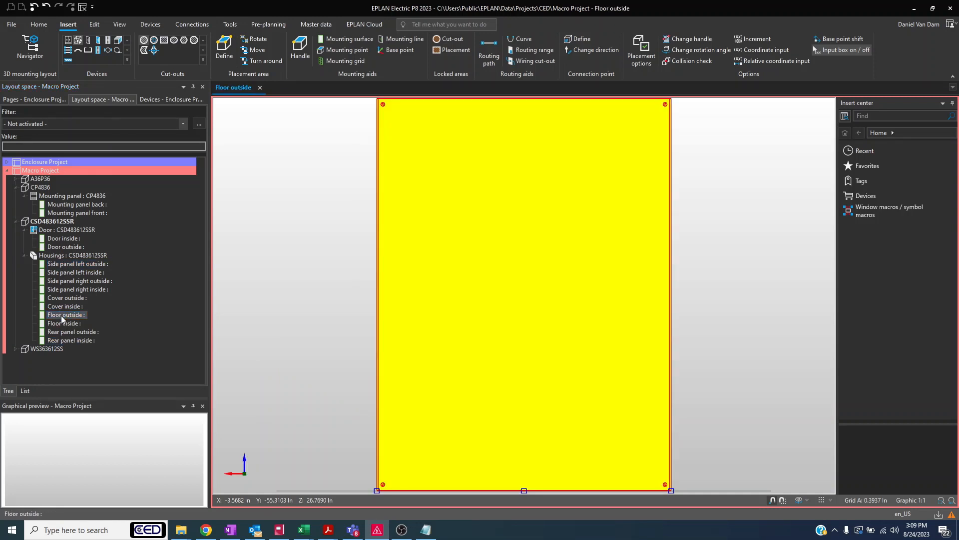
scroll(462, 270, "up", 1)
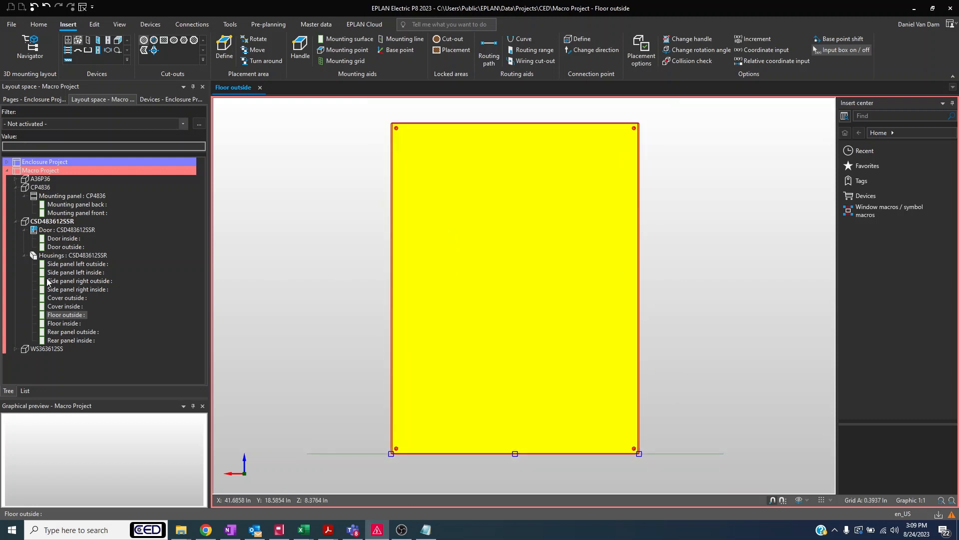
Delete all the housing's mounting surfaces, from Side panel left outside to Rear panel inside.
right_click(60, 265)
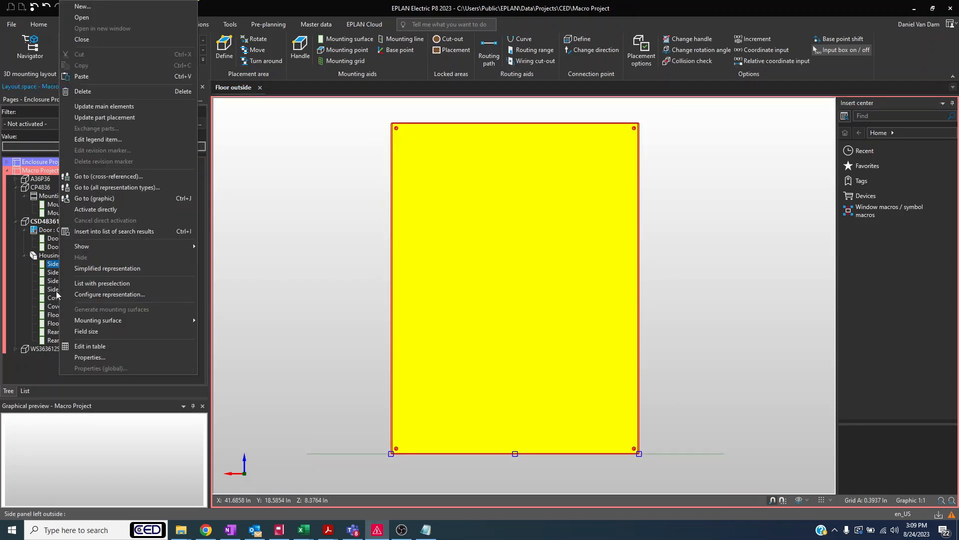
left_click(56, 296)
left_click(61, 263)
key("Delete")
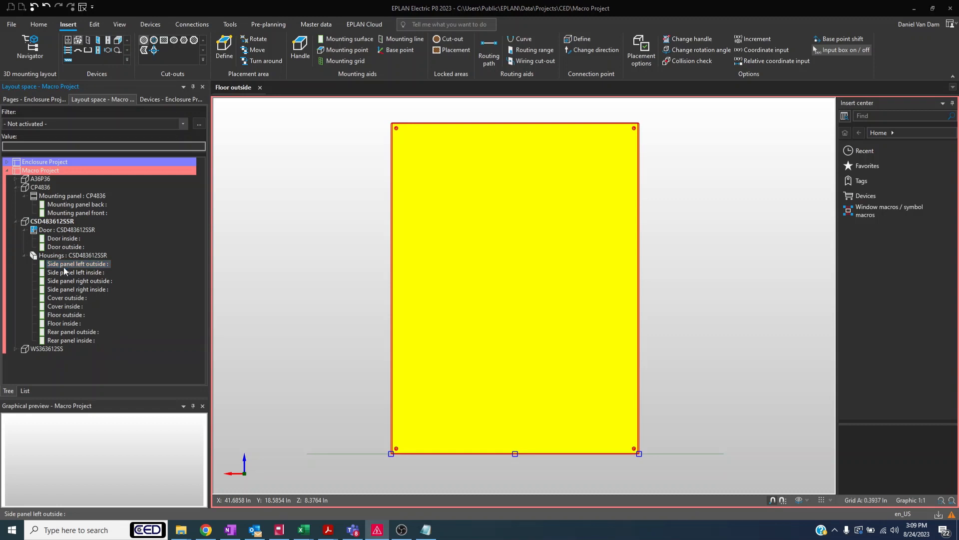
left_click(504, 268)
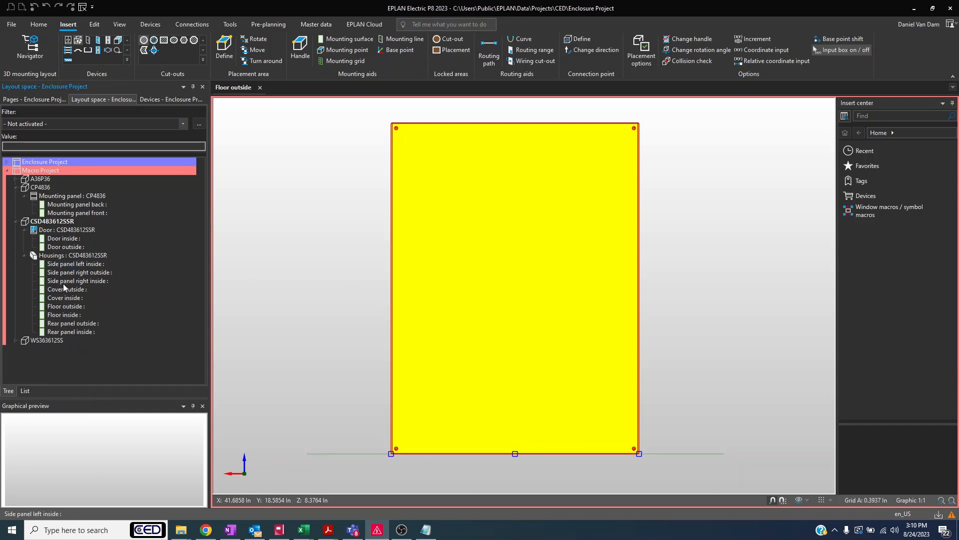
left_click(62, 331)
left_click(70, 264, "shift")
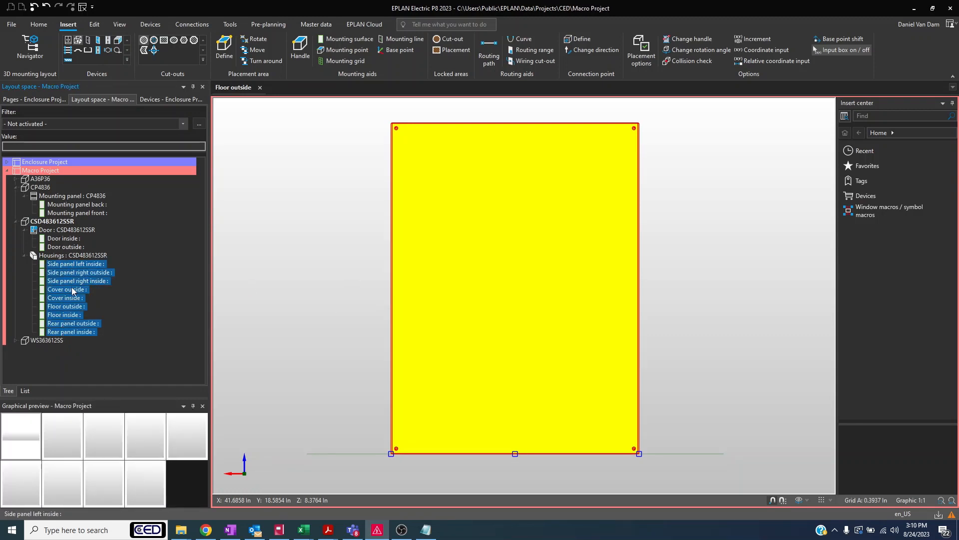
key("Delete")
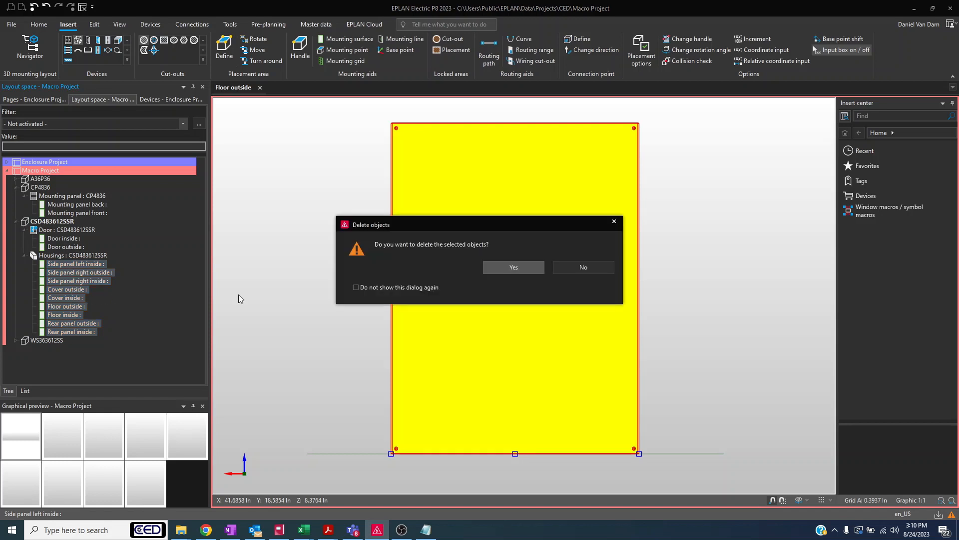
left_click(526, 265)
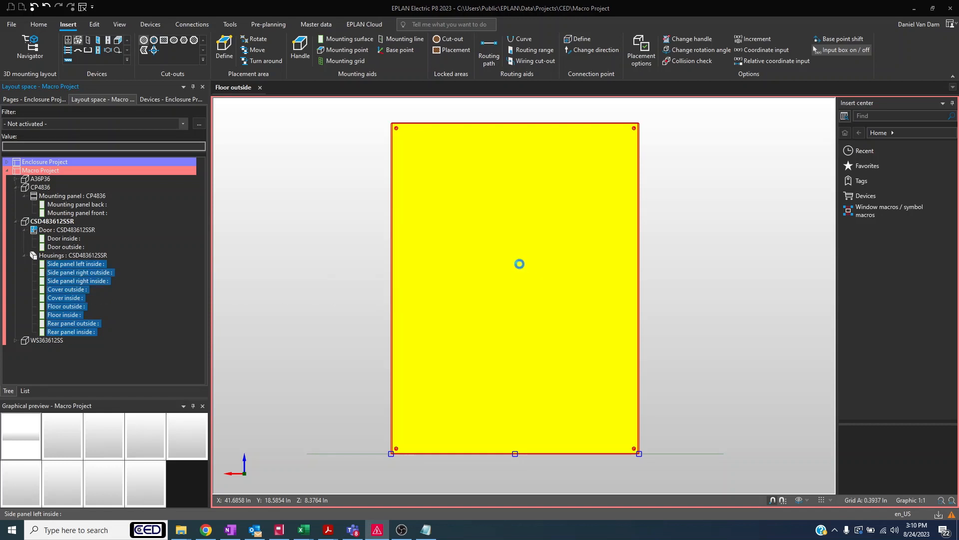
Generate the mounting surfaces again for the CSD483612SSR housing.
left_click(64, 256)
right_click(65, 256)
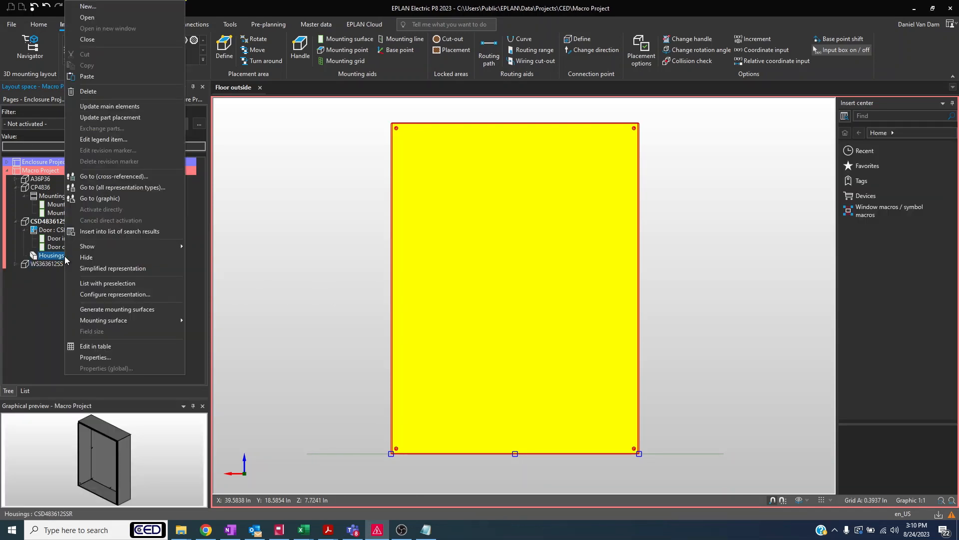
left_click(125, 310)
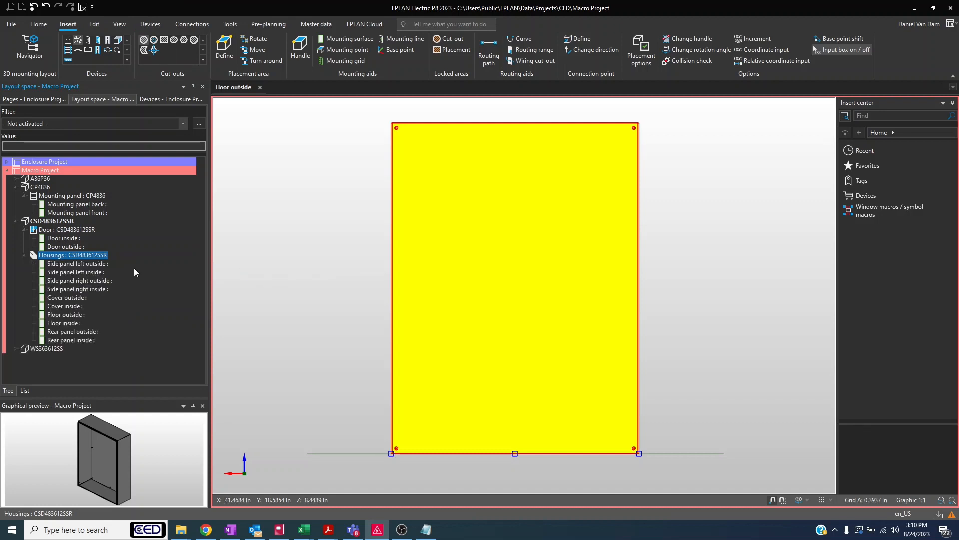
Check the regenerated Floor outside, Floor inside and Rear panel outside surfaces against the housing's geometry.
left_click(85, 263)
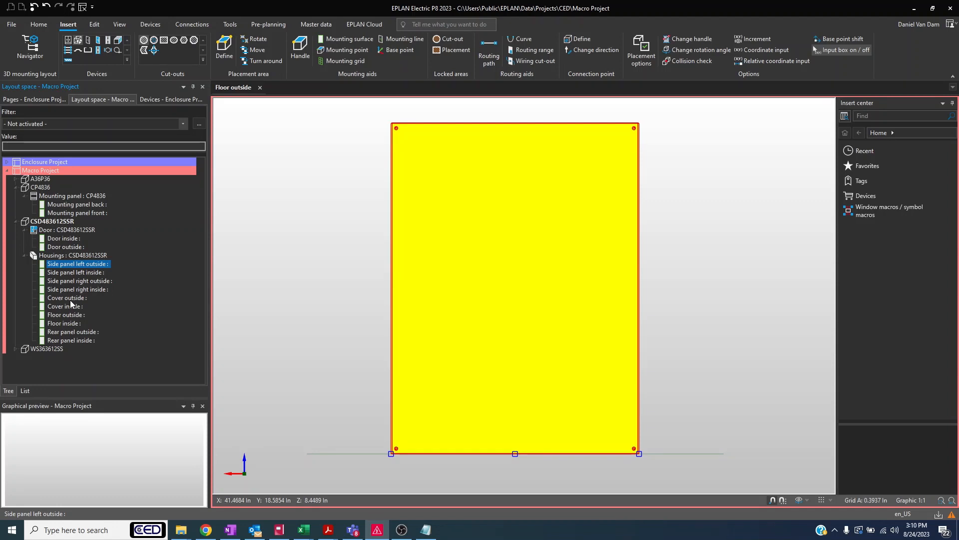
double_click(70, 316)
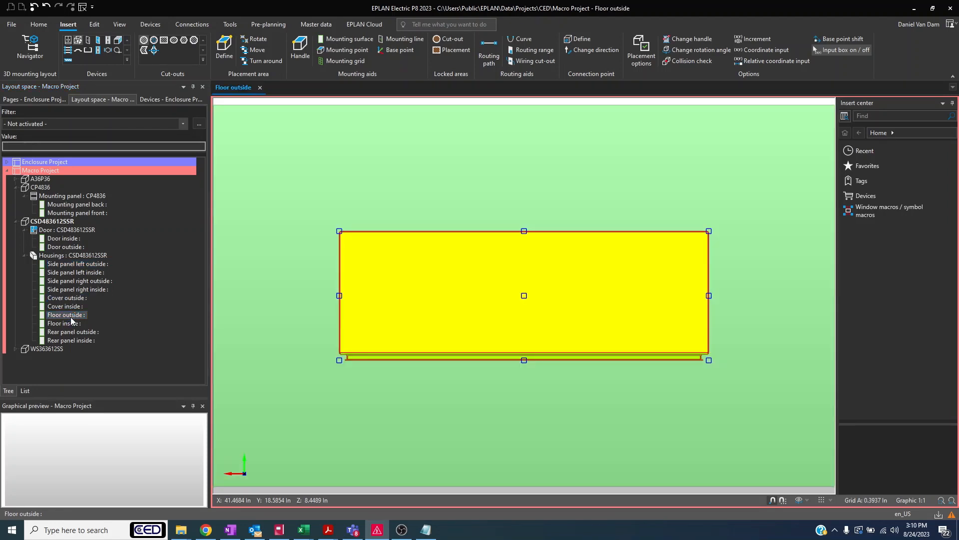
double_click(65, 323)
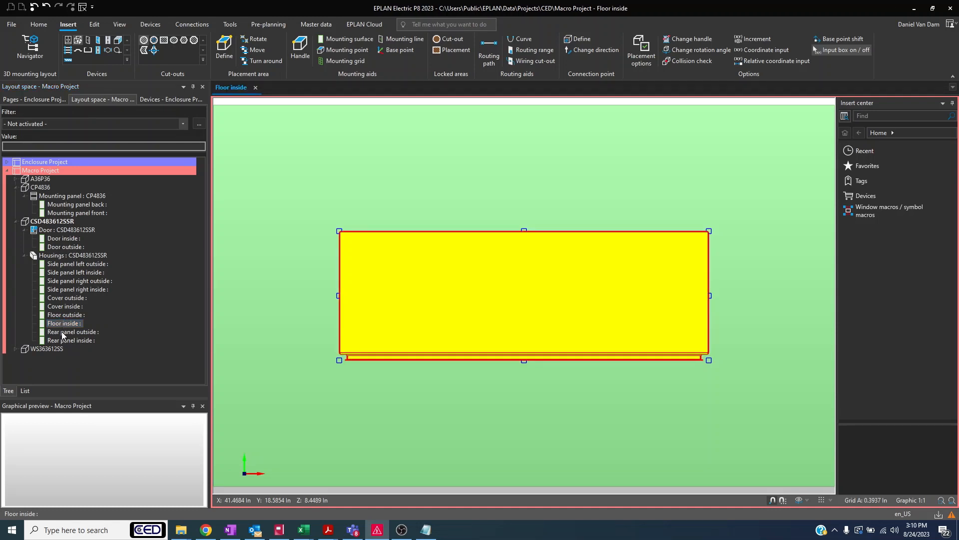
double_click(63, 332)
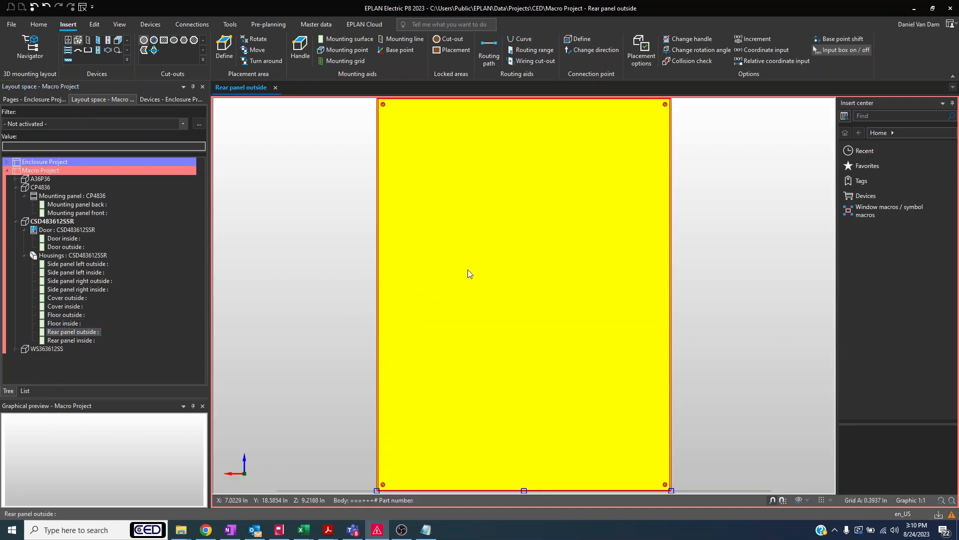
scroll(467, 270, "down", 3)
scroll(466, 270, "up", 2)
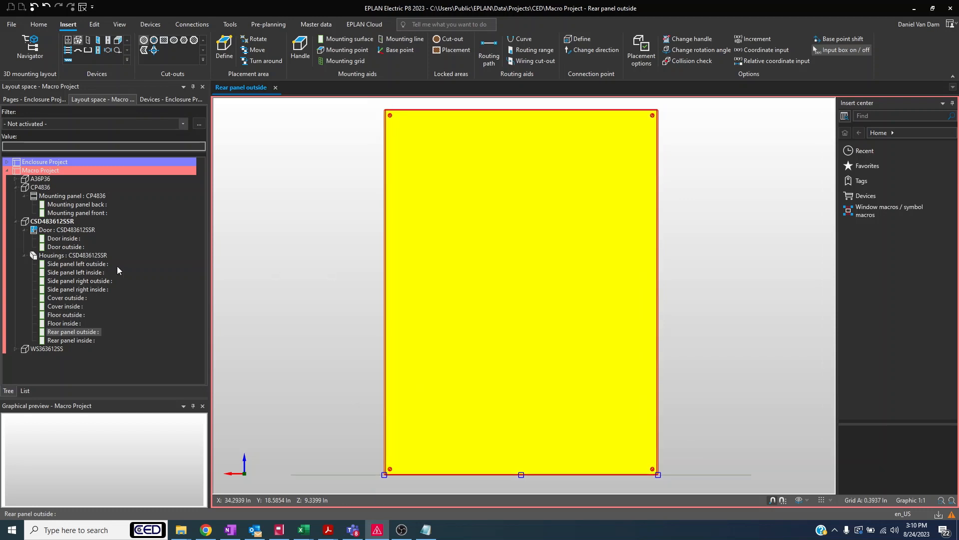
View the housing's Cover outside surface and inspect its orientation from an angled view.
double_click(73, 297)
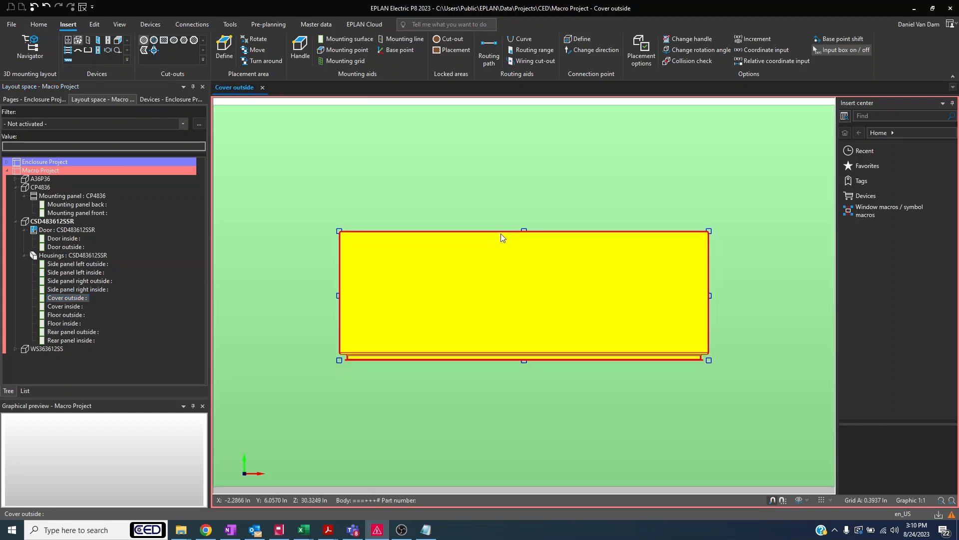
left_click(799, 500)
left_click(586, 401)
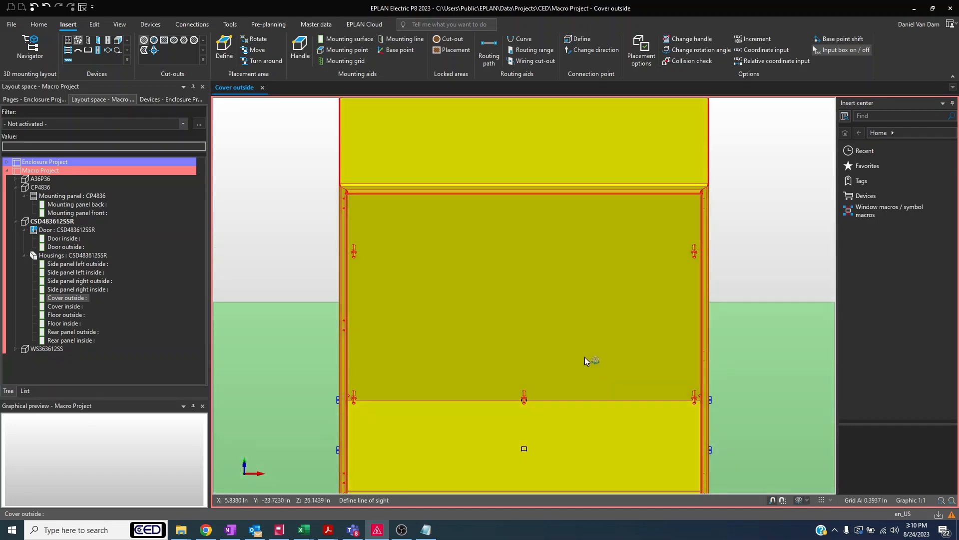
left_click(586, 358)
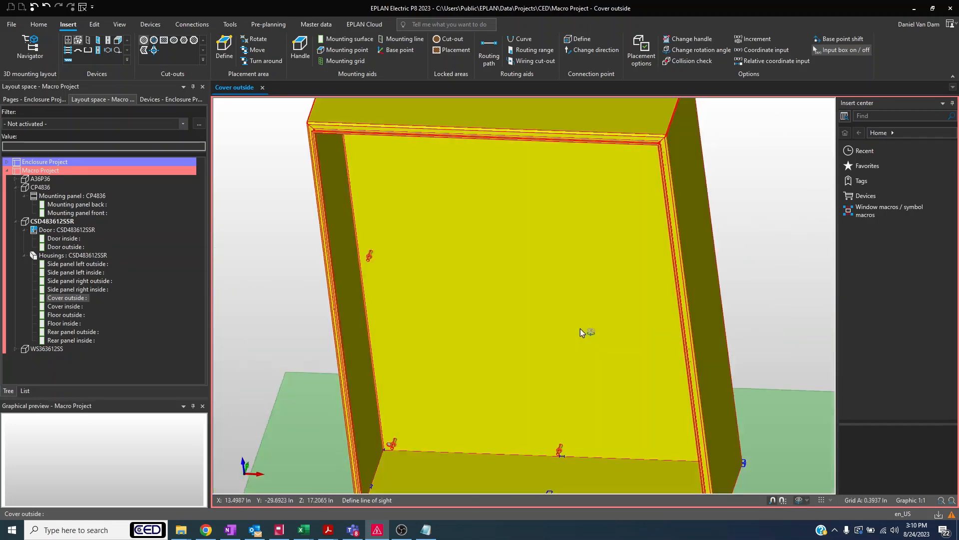
left_click(581, 332)
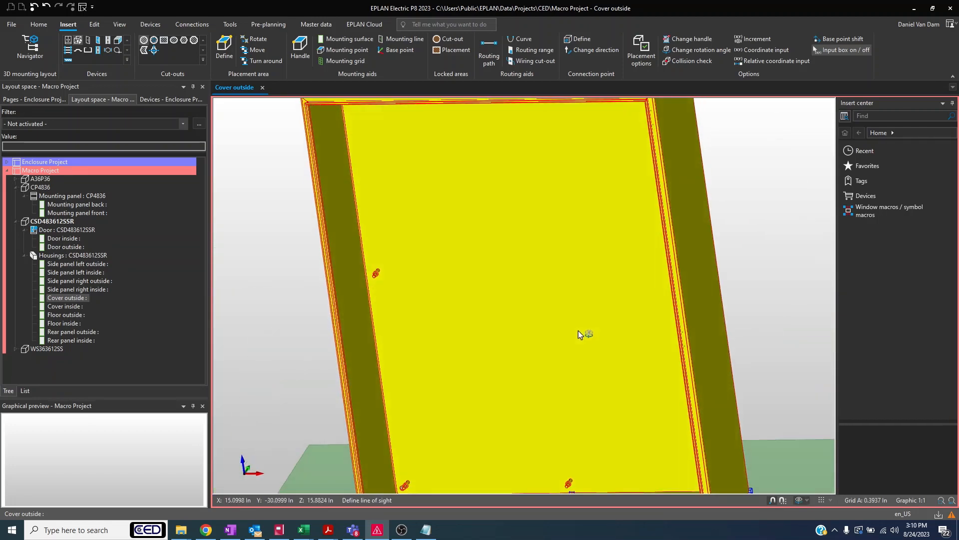
View the complete CSD483612SSR enclosure and compare it with the housing's Cover outside surface in an angled view.
double_click(51, 223)
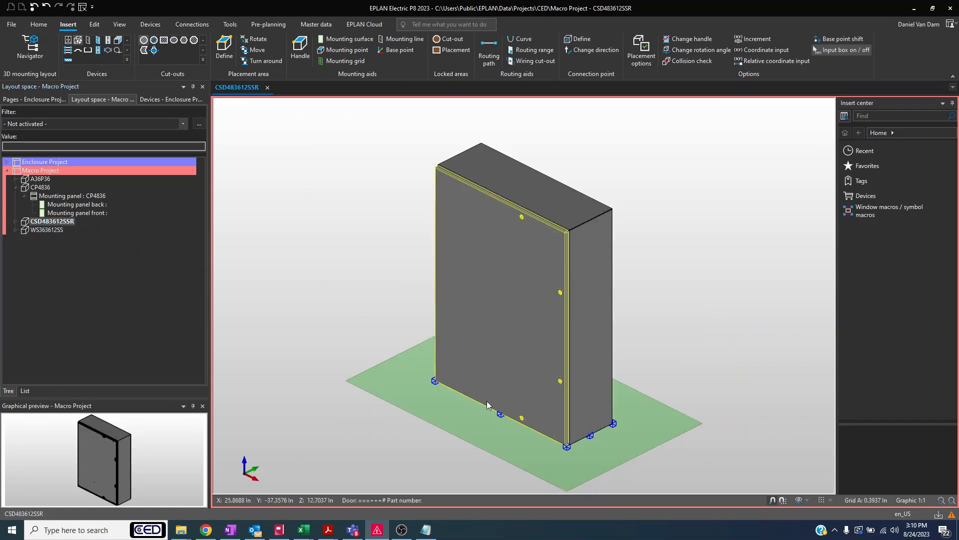
left_click(19, 224)
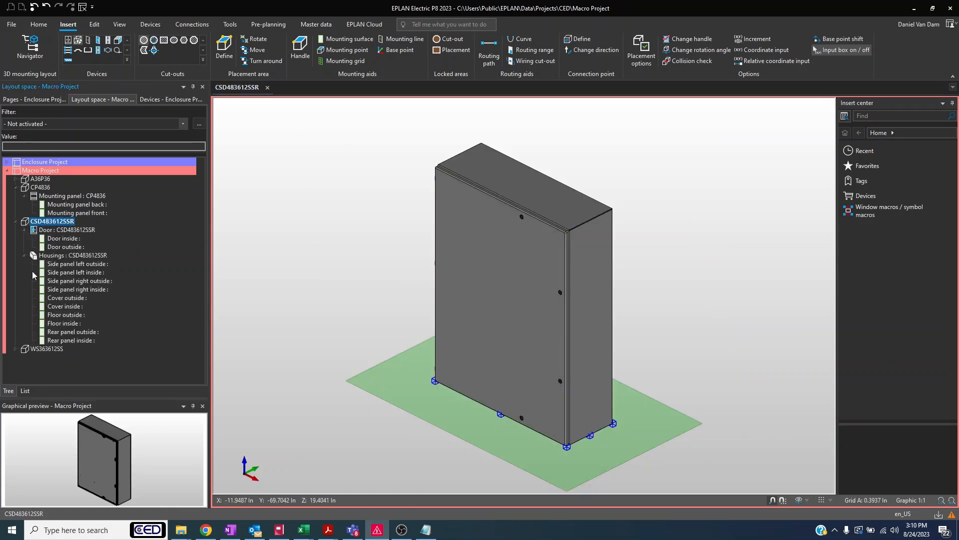
double_click(73, 299)
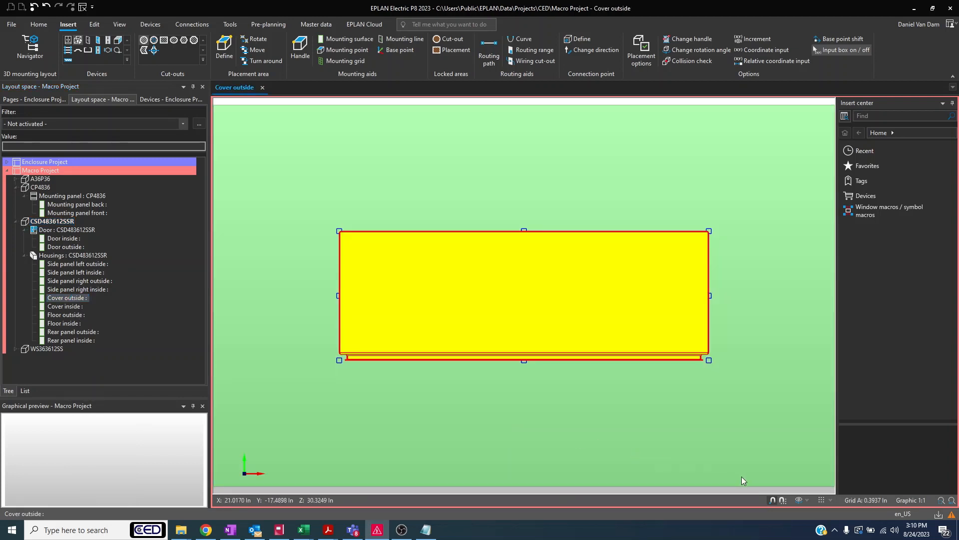
left_click(799, 500)
left_click_drag(552, 407, 541, 348)
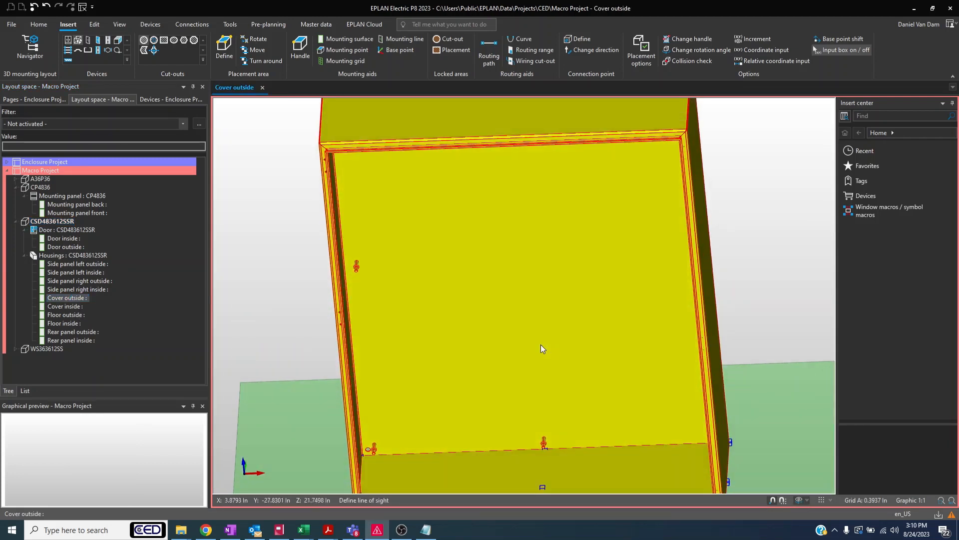
scroll(539, 351, "down", 3)
scroll(535, 351, "up", 1)
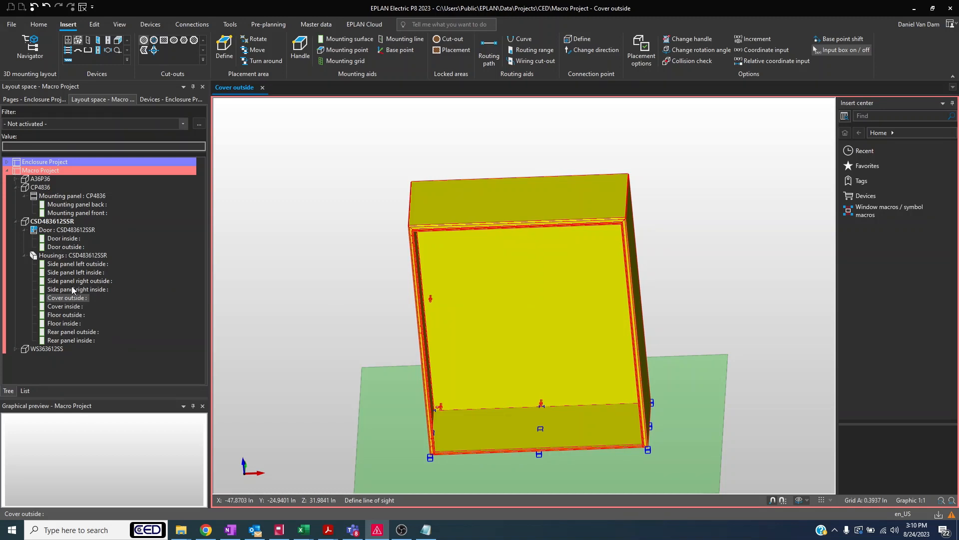
View the housing's Side panel left outside surface from an angle and compare it with the complete CSD483612SSR housing.
double_click(67, 263)
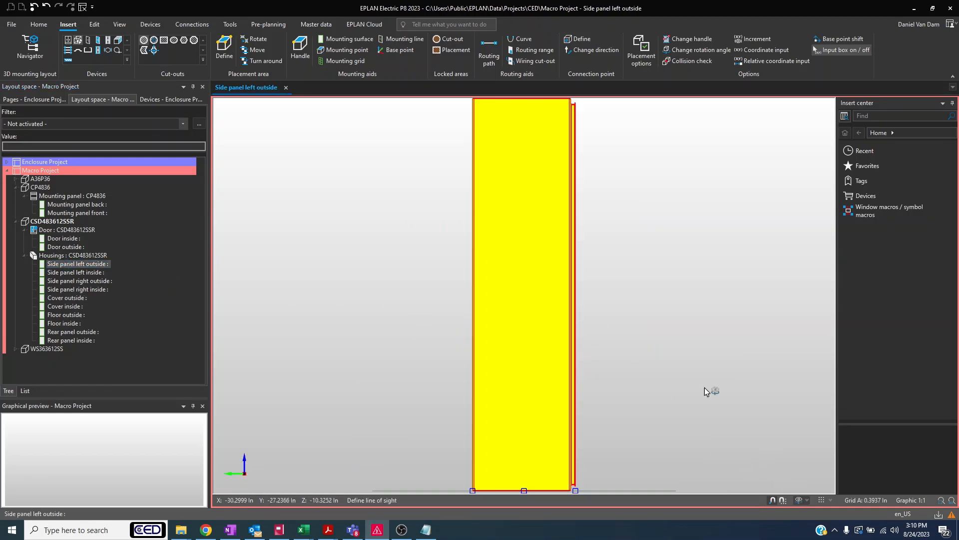
left_click_drag(705, 390, 636, 336)
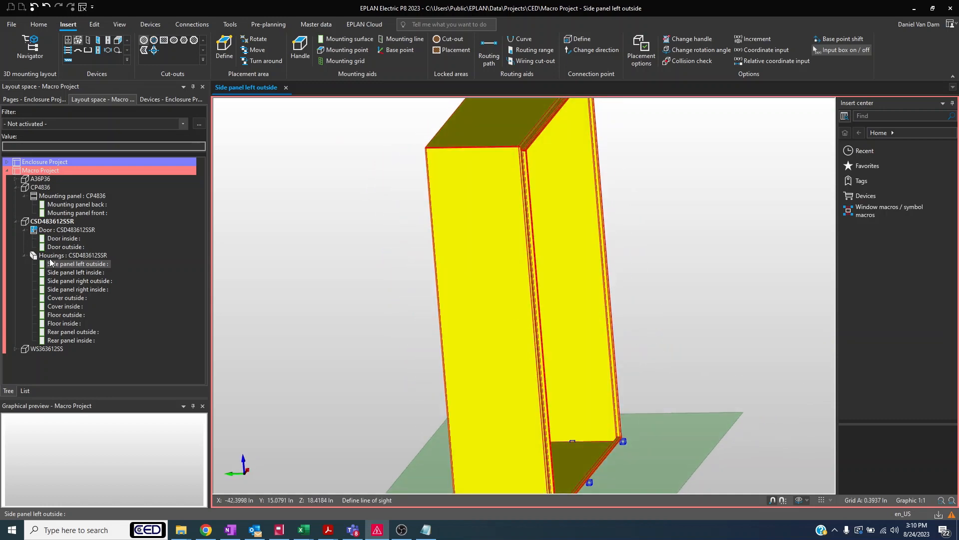
double_click(75, 265)
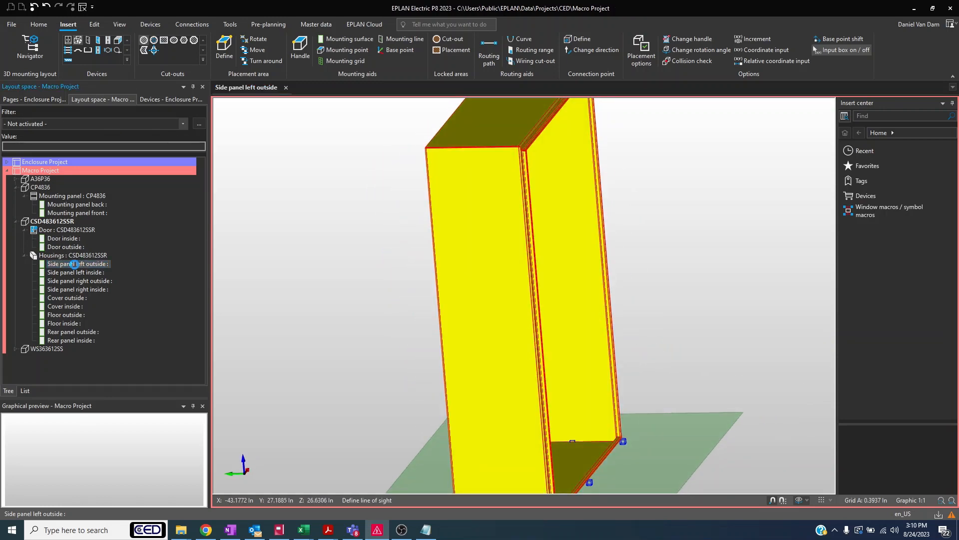
double_click(75, 256)
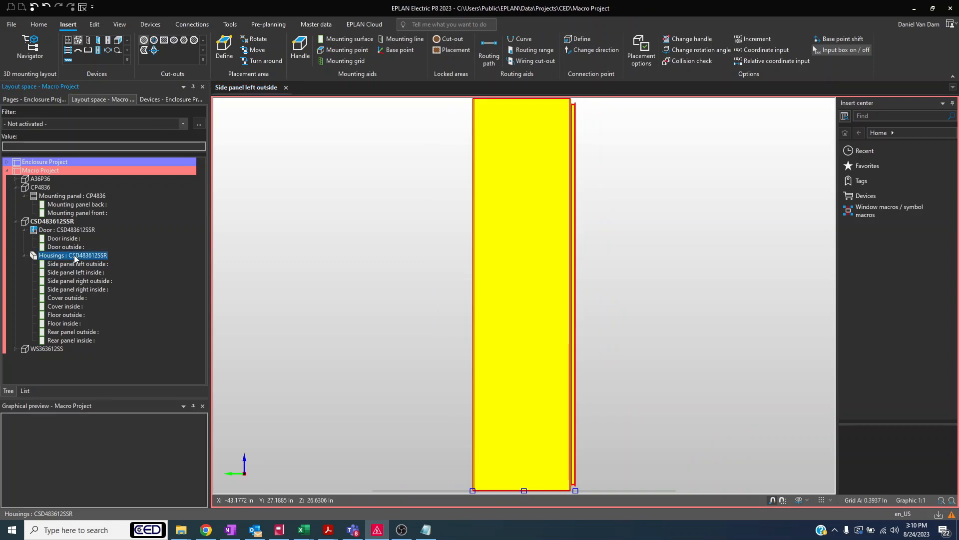
left_click(23, 256)
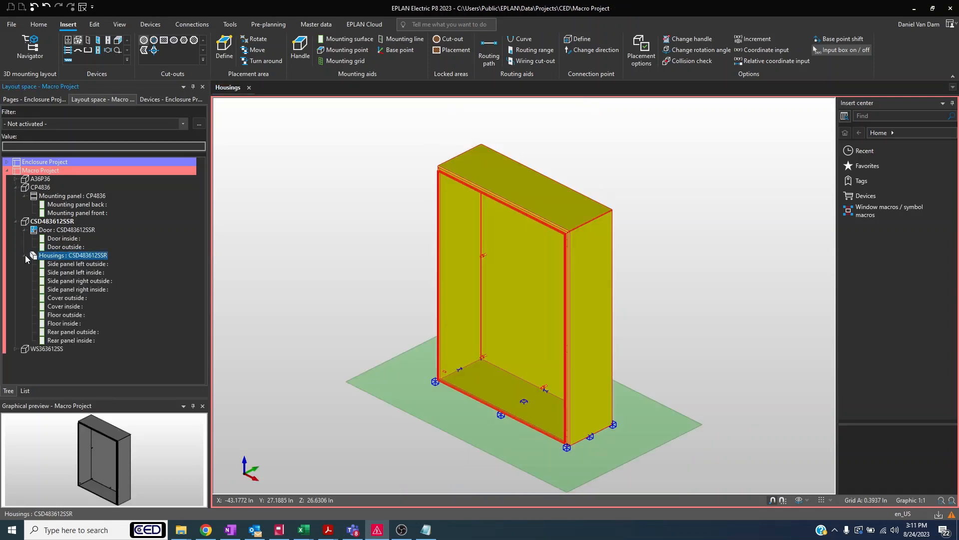
Start adjusting the Side panel left outside surface's field size and move its vertical rear contour line to the housing's outer rear edge.
double_click(73, 264)
right_click(72, 265)
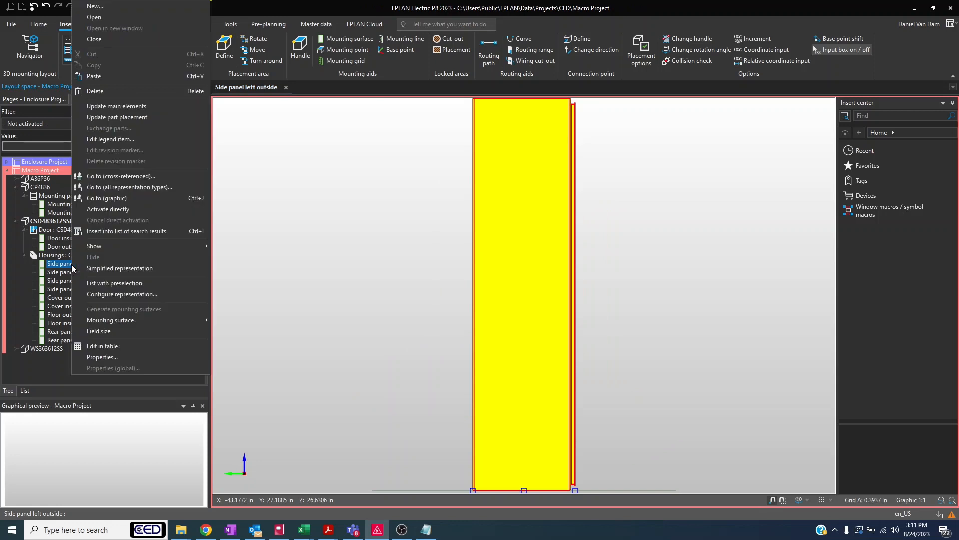
left_click(121, 332)
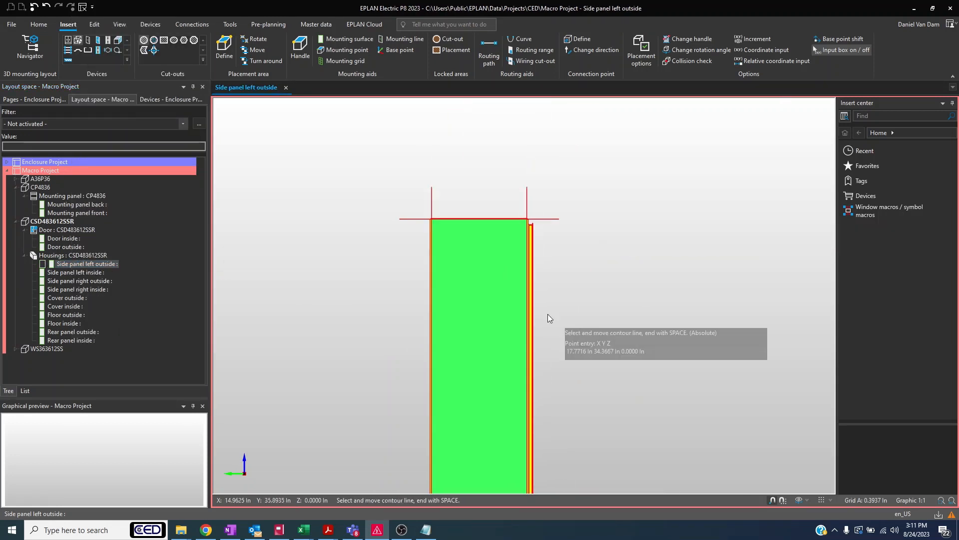
scroll(430, 203, "up", 5)
middle_click_drag(467, 222, 457, 273)
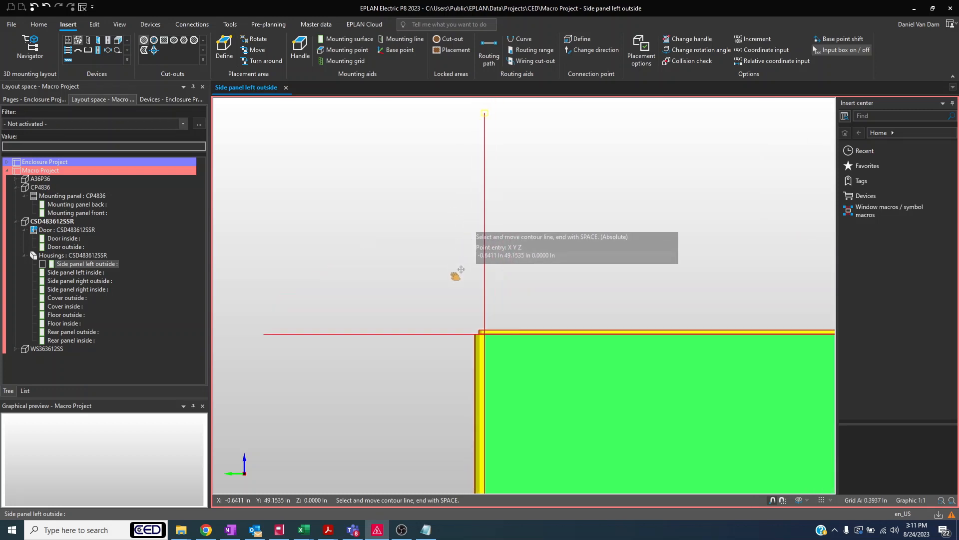
scroll(463, 233, "up", 1)
middle_click_drag(446, 167, 454, 210)
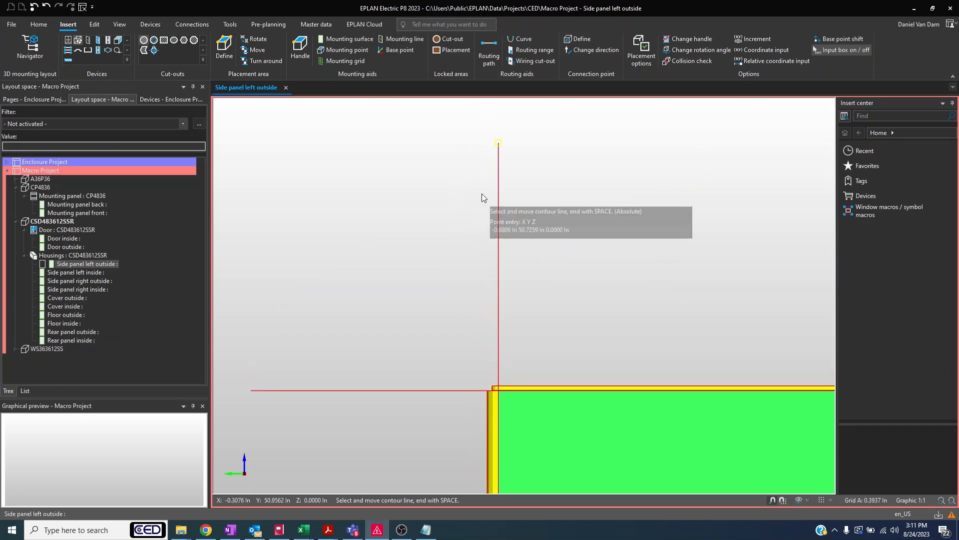
left_click(499, 145)
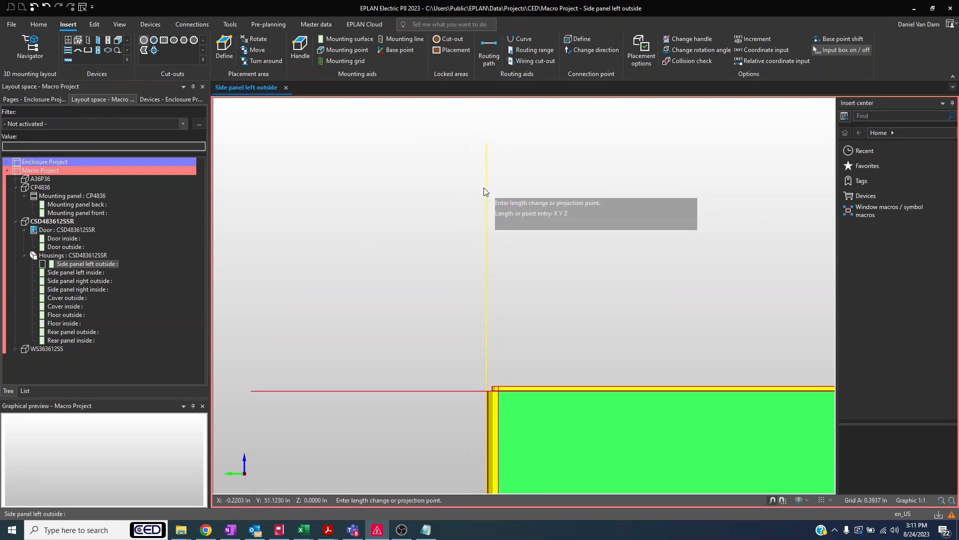
left_click(483, 391)
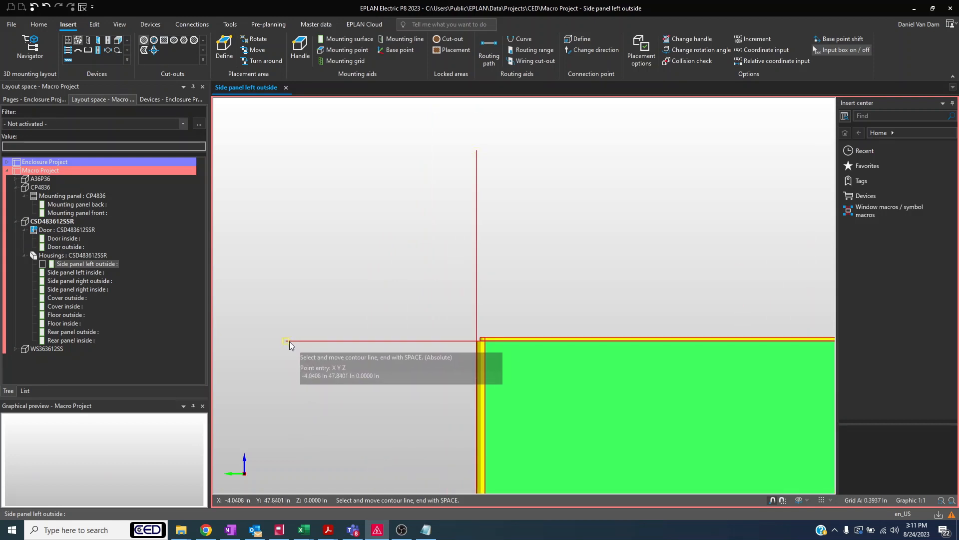
Move the upper contour line of the Side panel left outside surface to the housing's outer top edge.
left_click(289, 340)
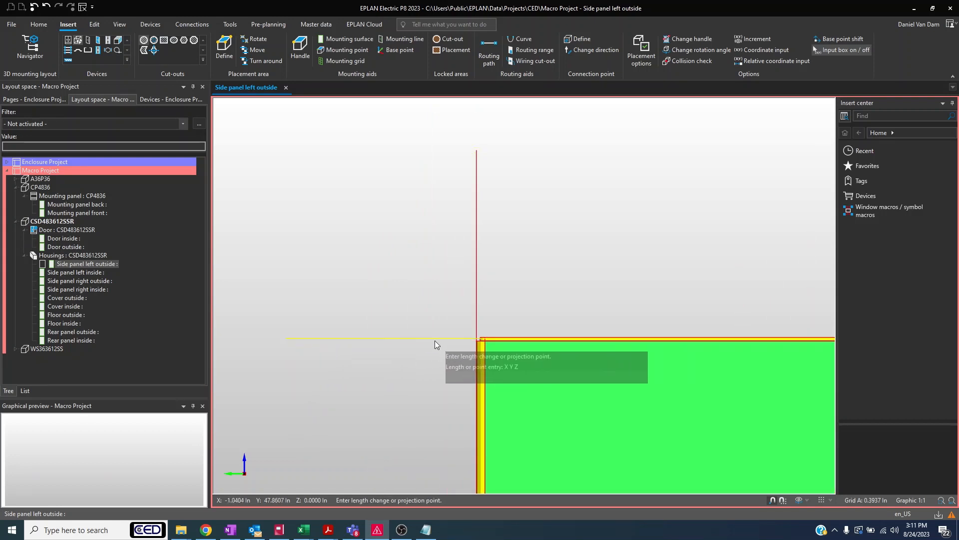
left_click(483, 344)
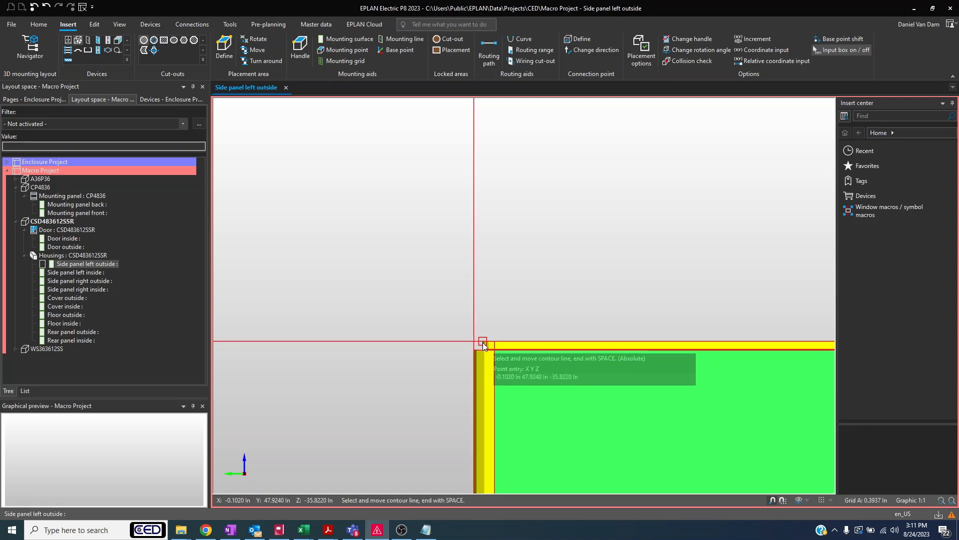
scroll(483, 344, "down", 3)
middle_click_drag(419, 359, 271, 48)
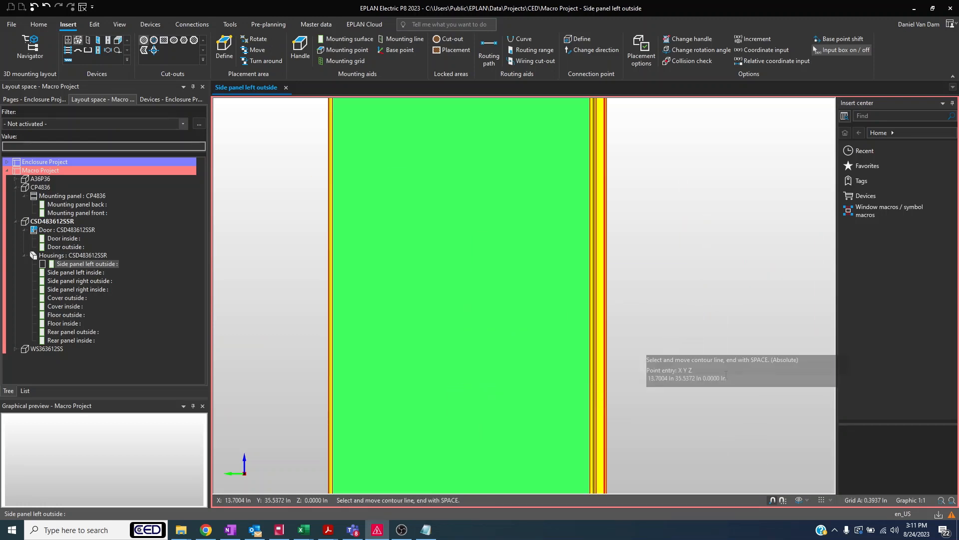
Move the lower contour line of the left outside side panel onto the enclosure's bottom front corner.
middle_click_drag(635, 343, 650, 186)
middle_click_drag(681, 367, 556, 280)
scroll(537, 319, "down", 5)
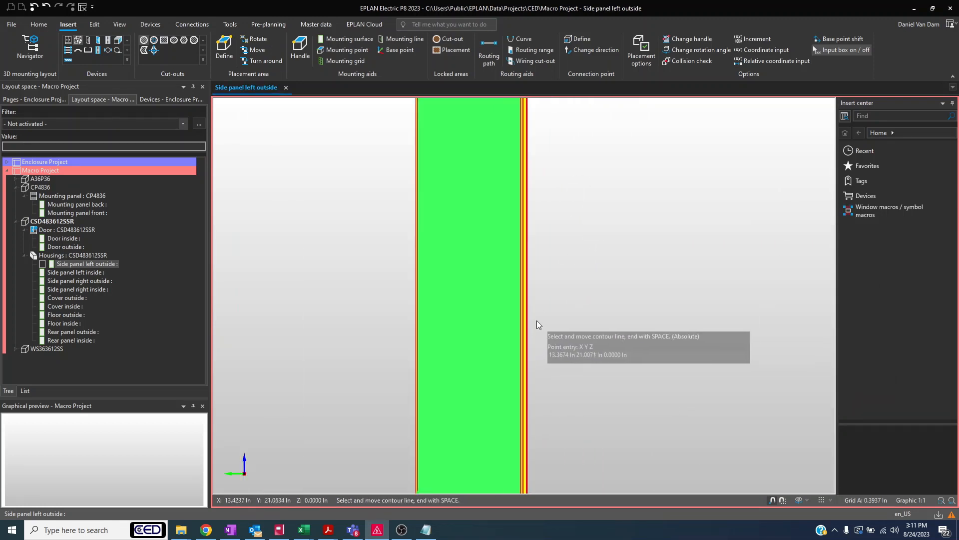
scroll(476, 164, "up", 5)
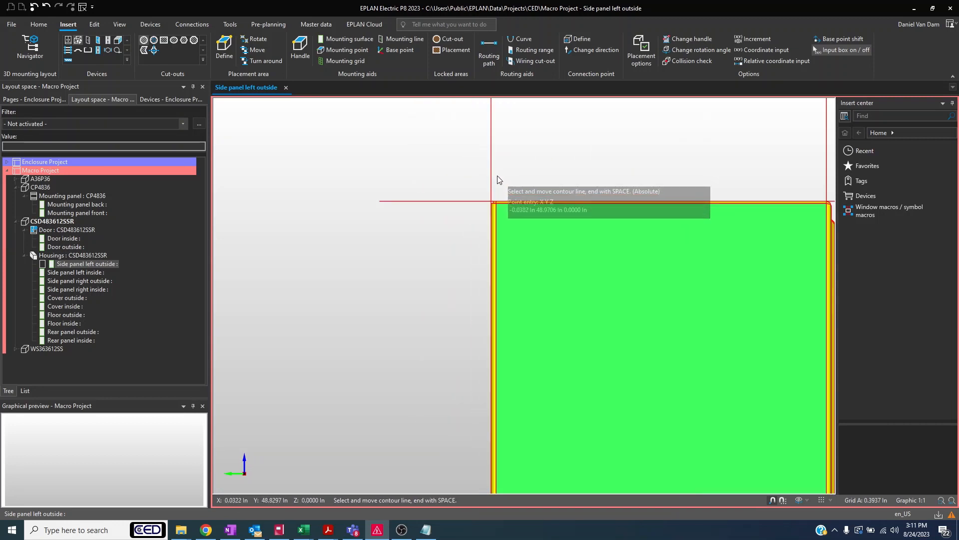
scroll(521, 241, "down", 2)
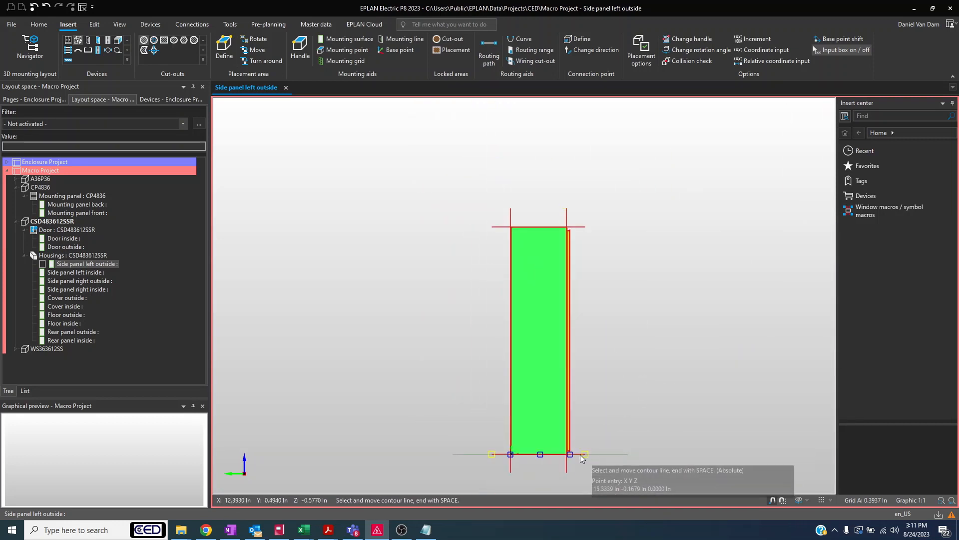
scroll(575, 457, "up", 5)
scroll(571, 457, "up", 2)
left_click(667, 429)
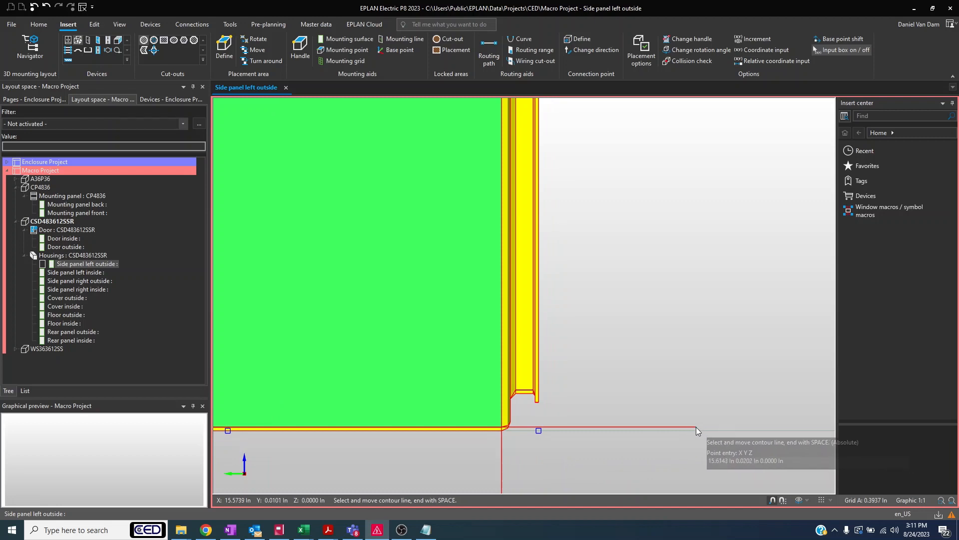
left_click(502, 429)
scroll(502, 432, "up", 1)
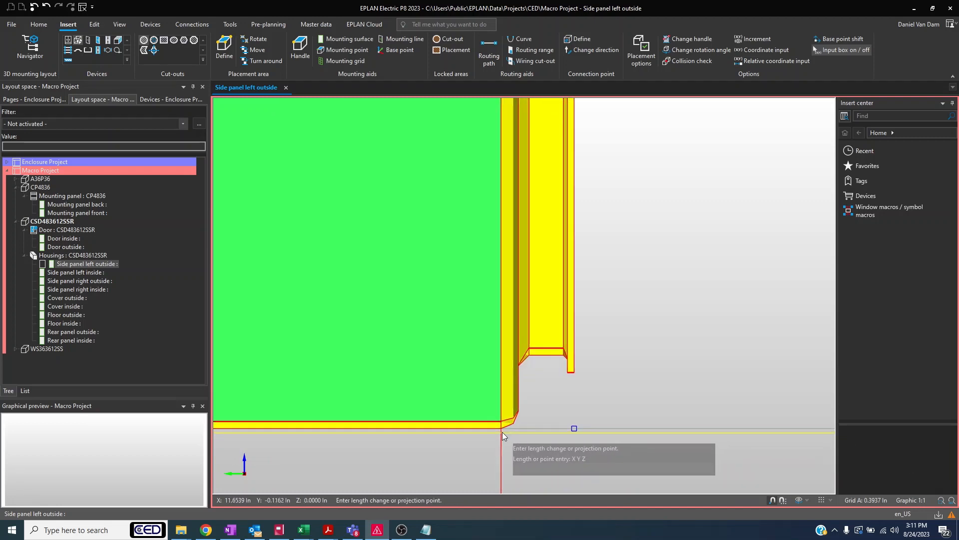
scroll(503, 443, "down", 3)
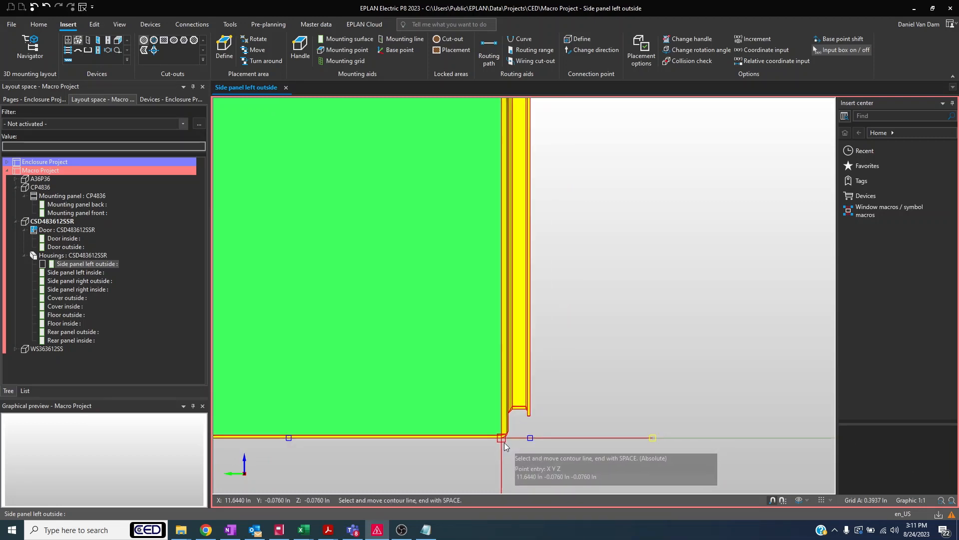
Move the front vertical contour line of the left outside side panel to the outermost edge of the door-side flange.
middle_click_drag(528, 455, 519, 398)
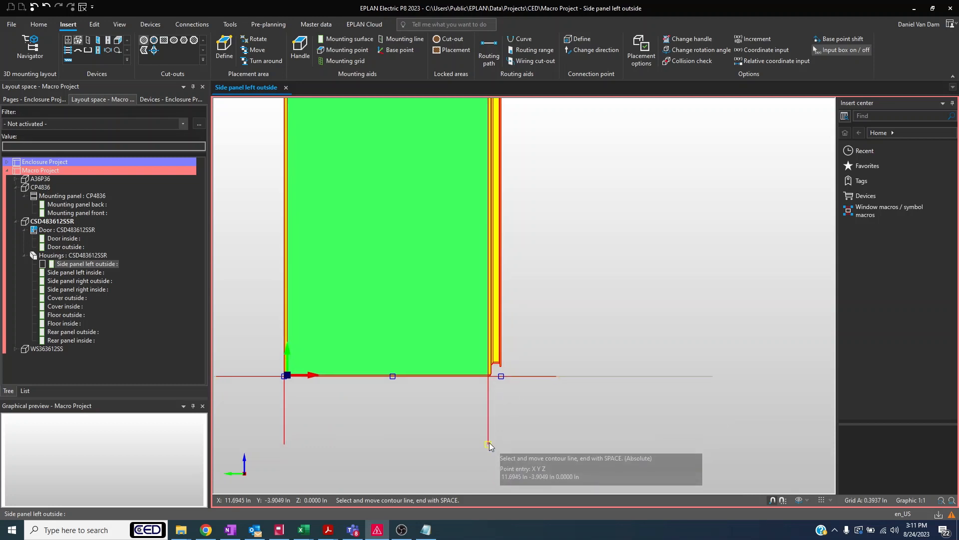
left_click(506, 386)
scroll(507, 383, "up", 1)
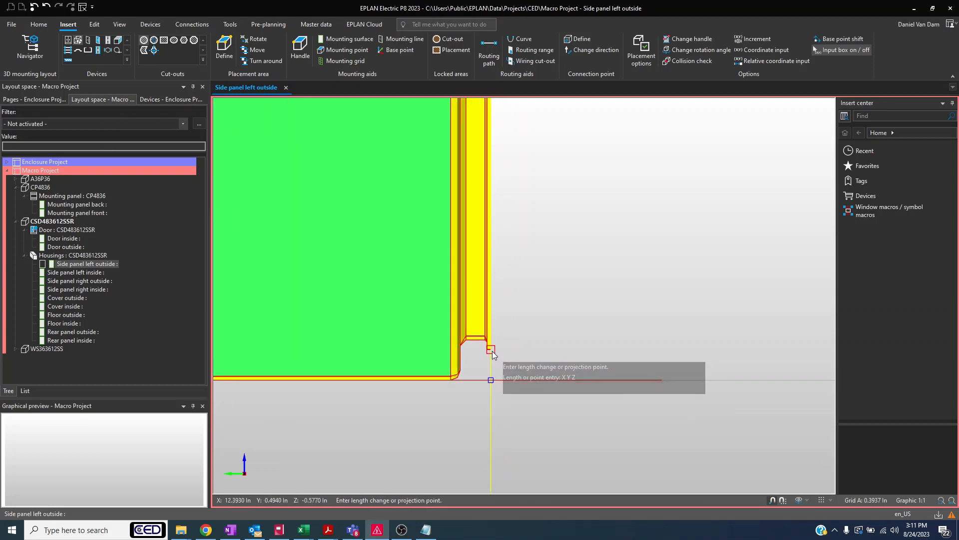
left_click(492, 350)
scroll(533, 357, "down", 1)
scroll(534, 357, "down", 4)
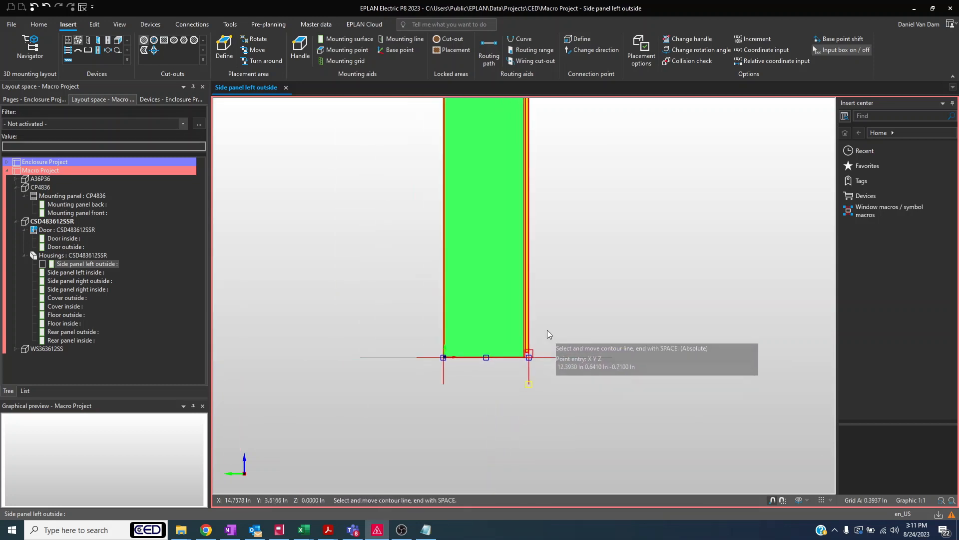
scroll(512, 300, "down", 2)
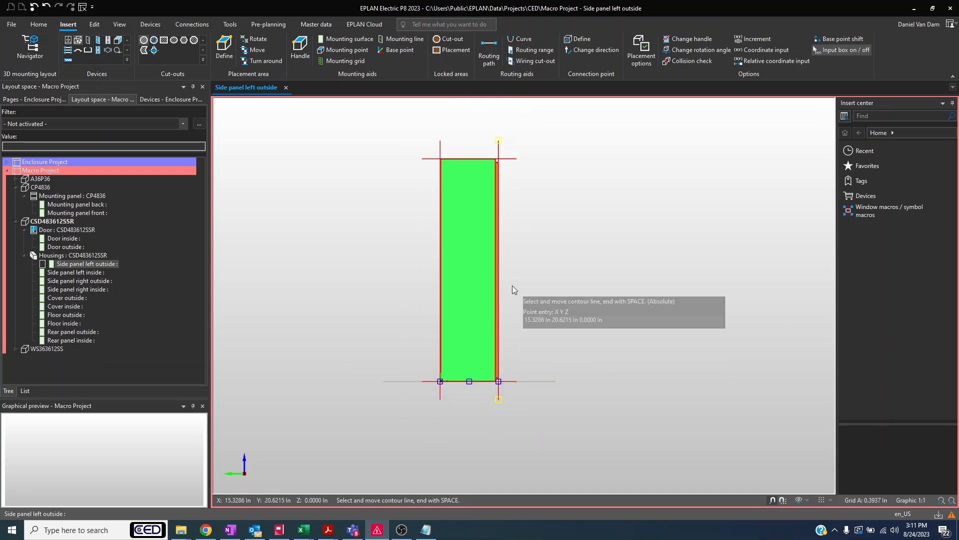
Open the housing's right outside side panel surface for editing its field size contour.
right_click(79, 266)
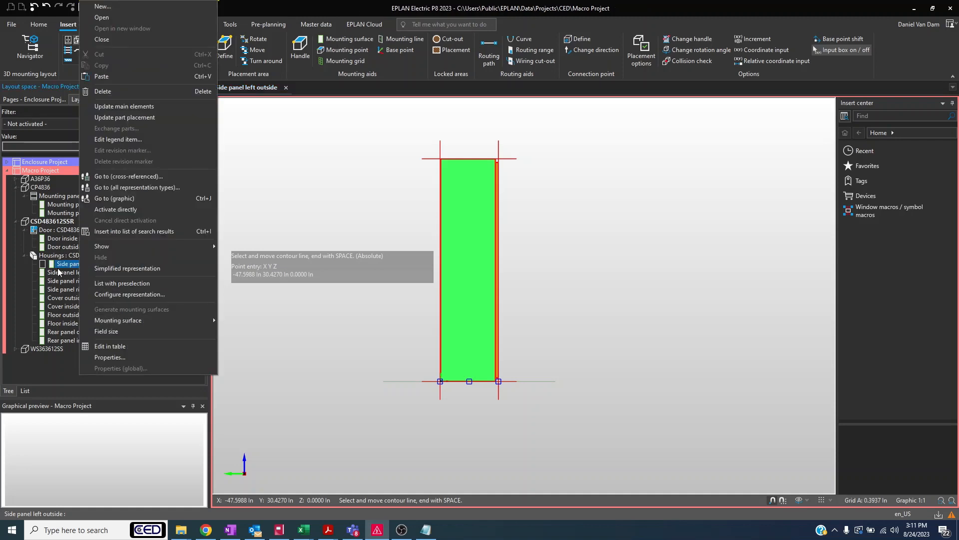
right_click(68, 272)
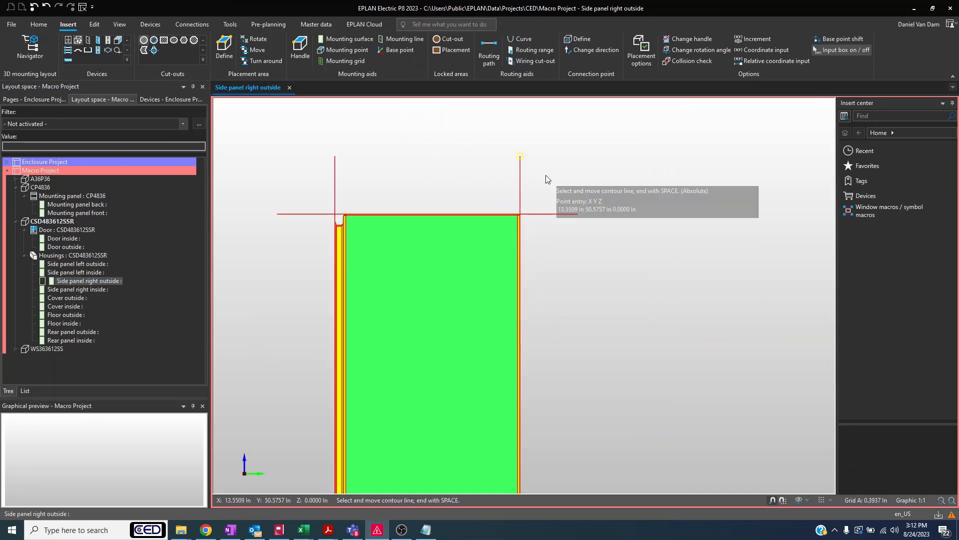
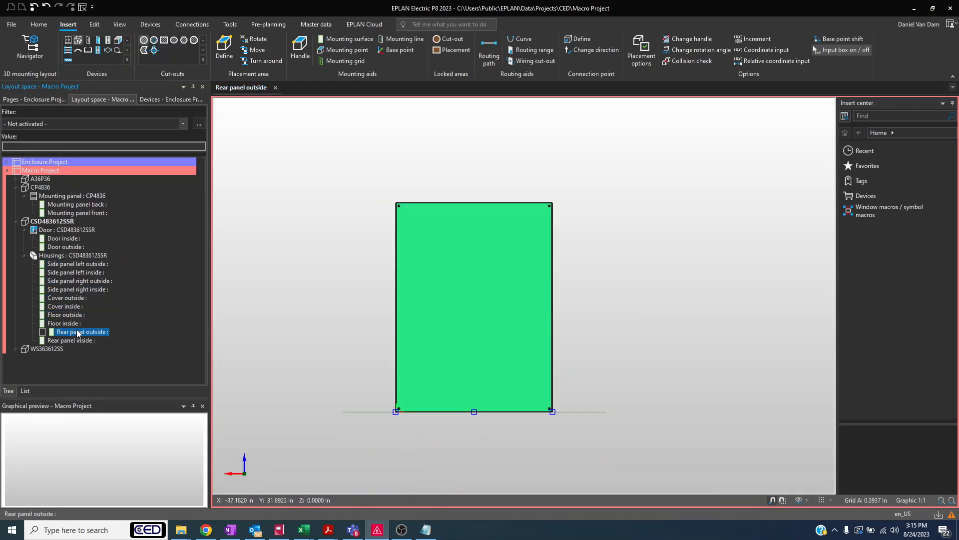
Display the complete CSD483612SSR housing in 3D at the bottom left interior standoff.
left_click(24, 257)
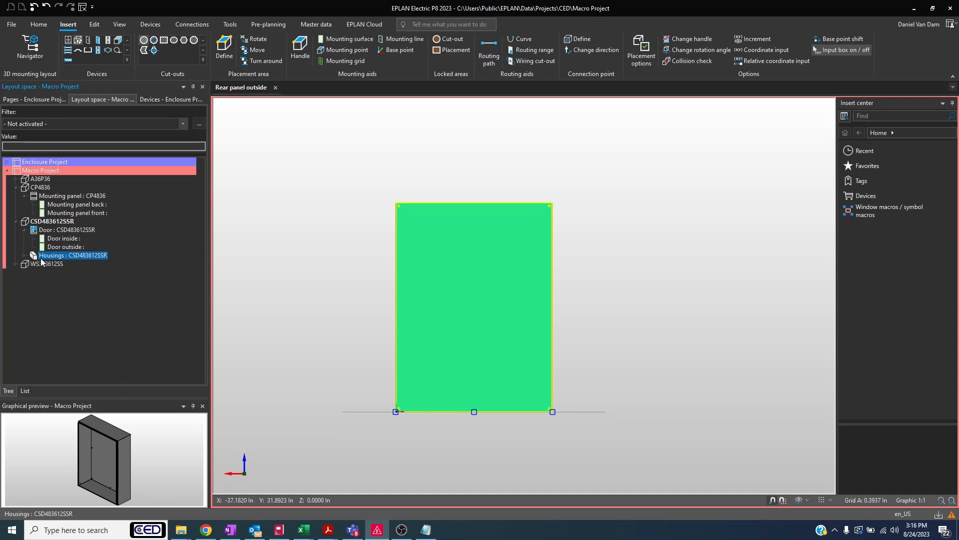
double_click(45, 256)
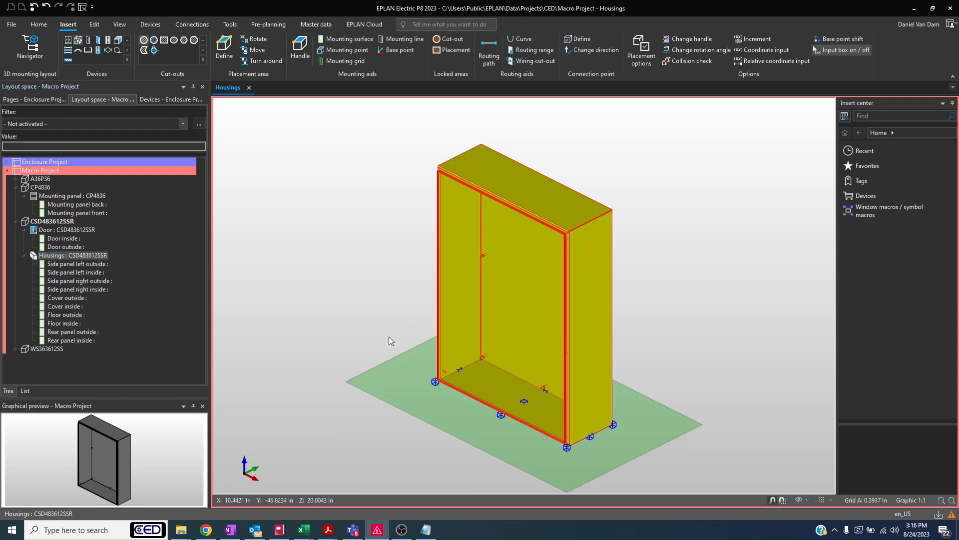
scroll(481, 358, "up", 10)
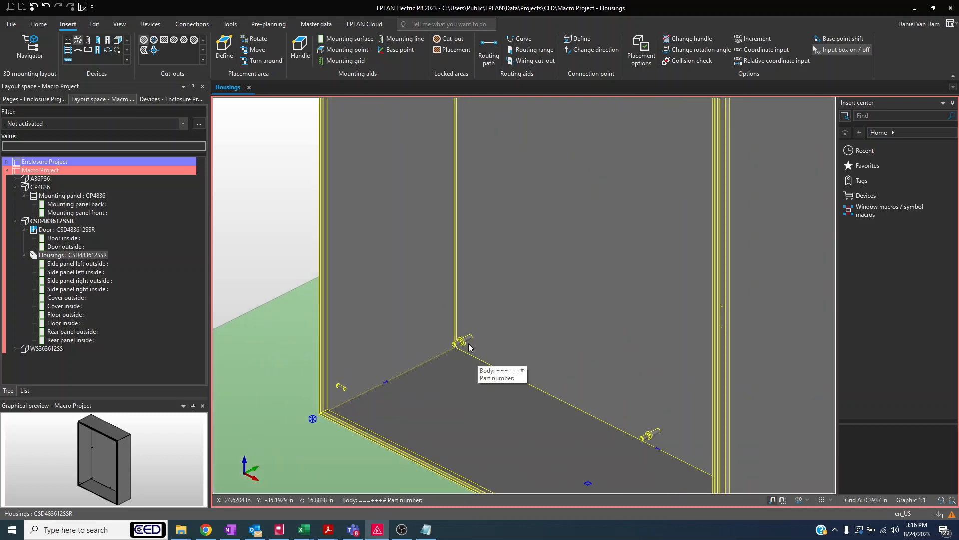
scroll(464, 340, "up", 5)
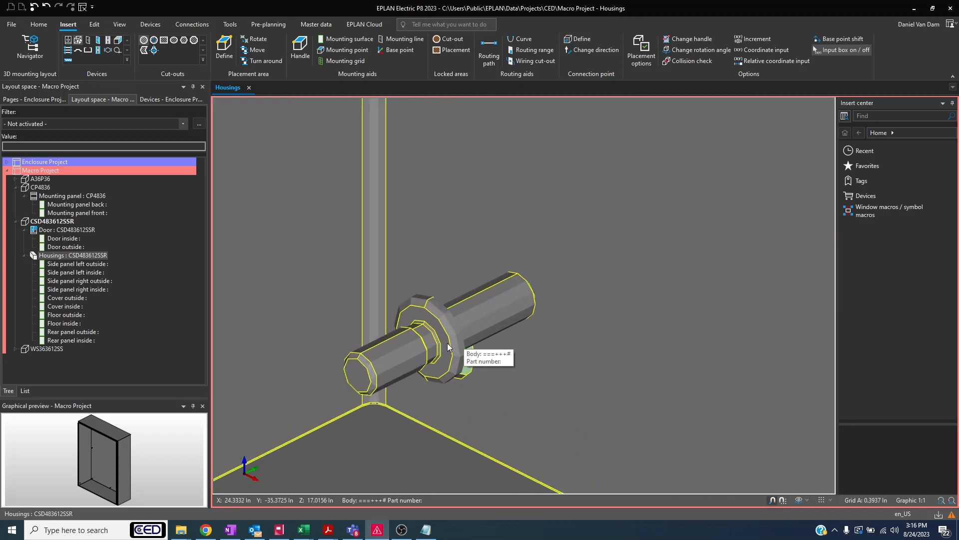
scroll(448, 342, "up", 2)
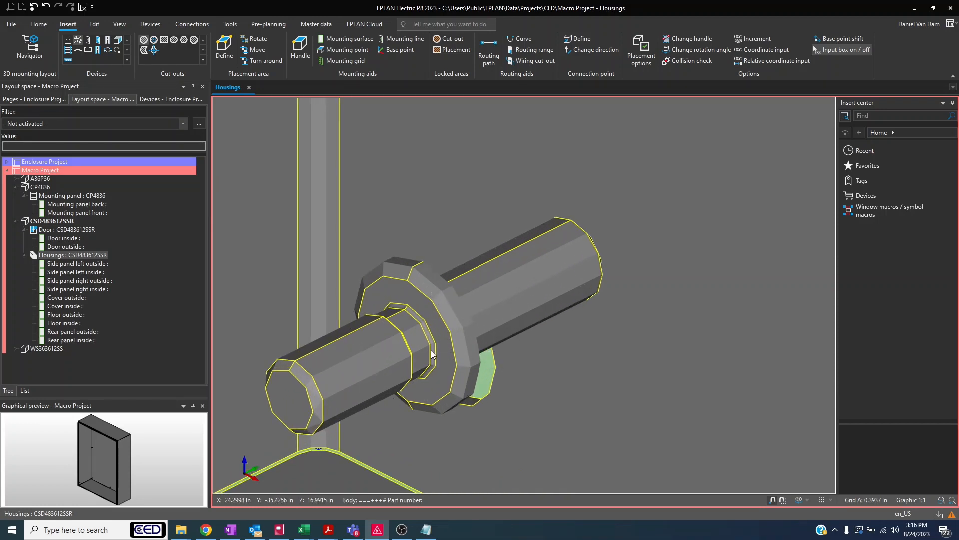
Place a base point on the inside rear panel at the bottom left standoff's centre, using the front 3D viewpoint.
left_click(395, 50)
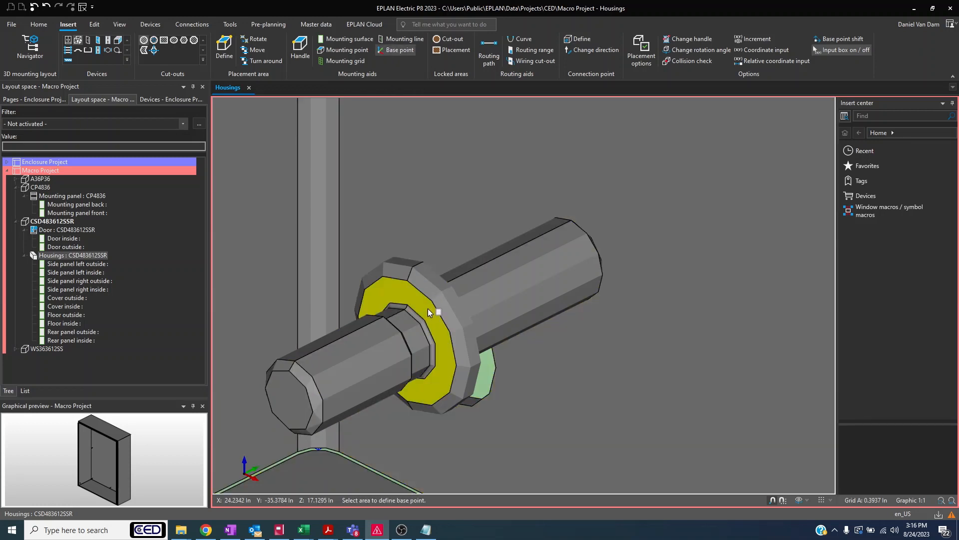
left_click(428, 308)
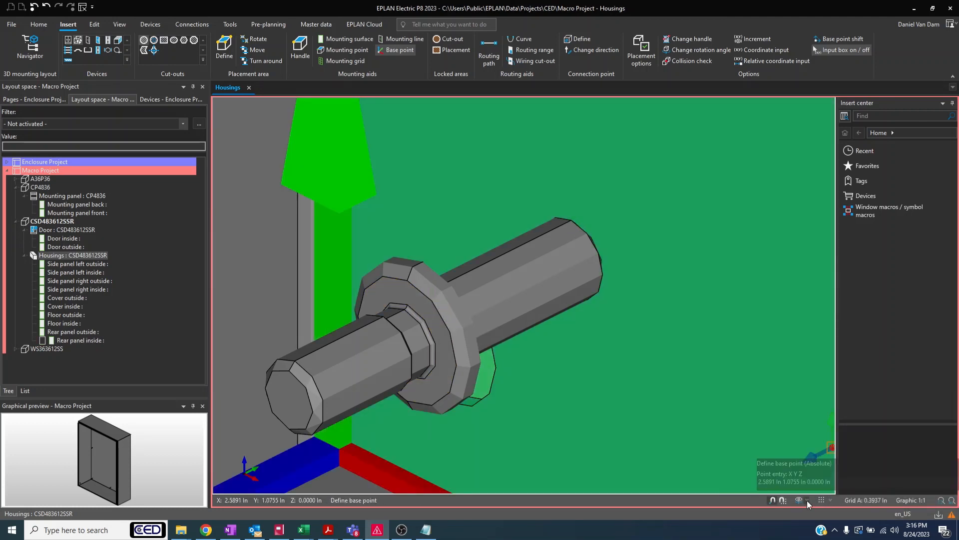
left_click(808, 500)
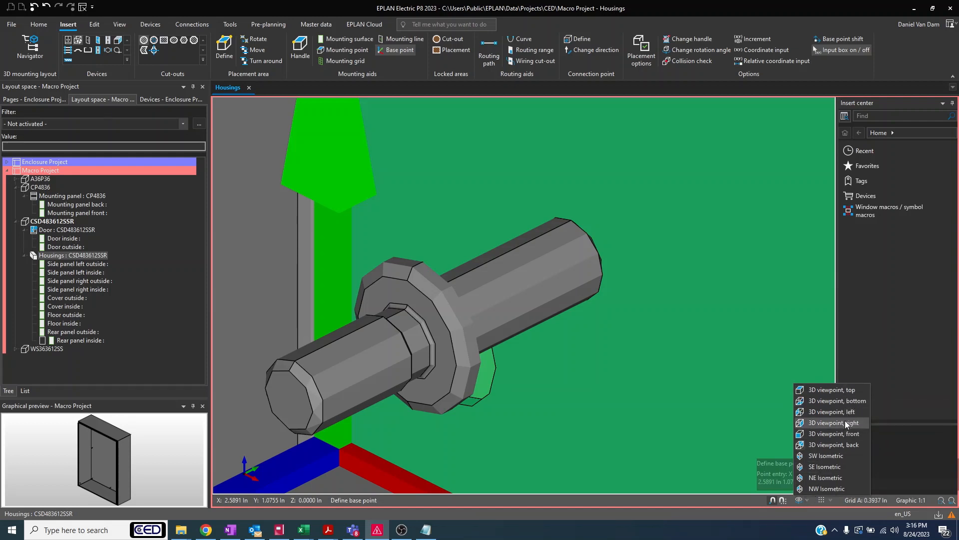
left_click(844, 433)
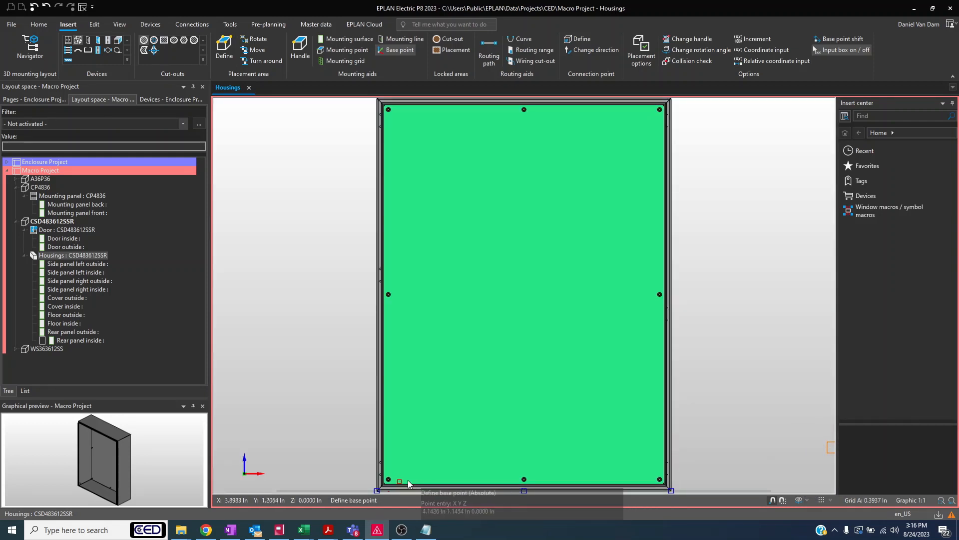
scroll(390, 484, "up", 5)
scroll(395, 452, "up", 1)
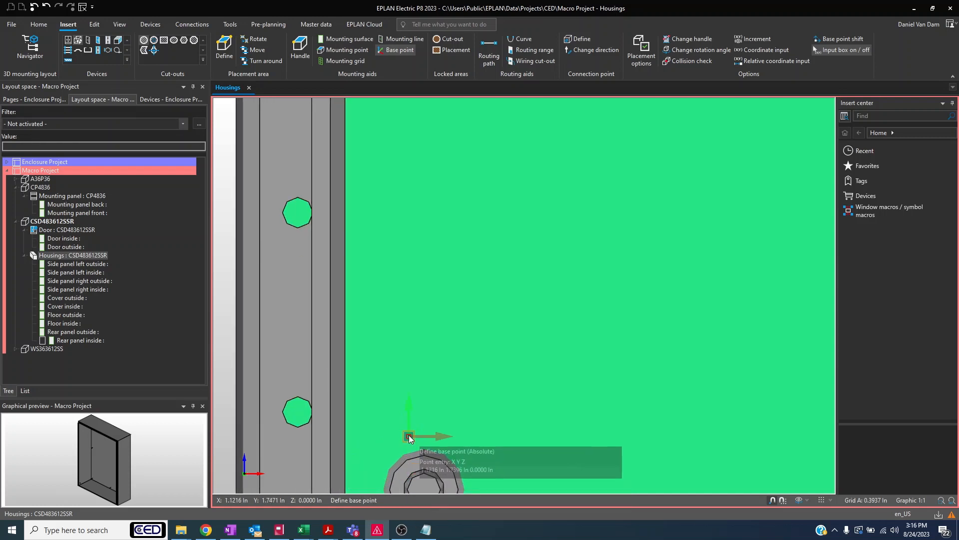
middle_click_drag(408, 435, 438, 356)
scroll(437, 356, "up", 2)
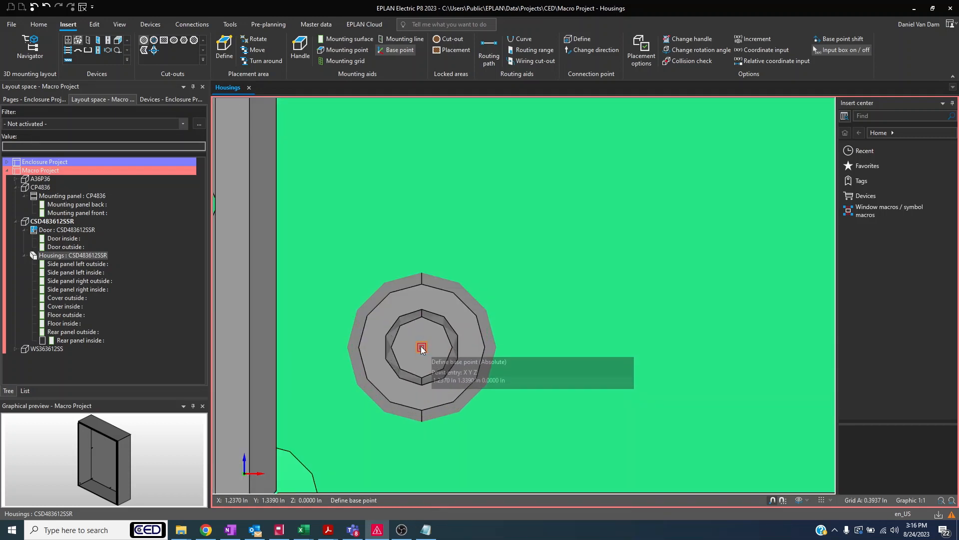
left_click(422, 348)
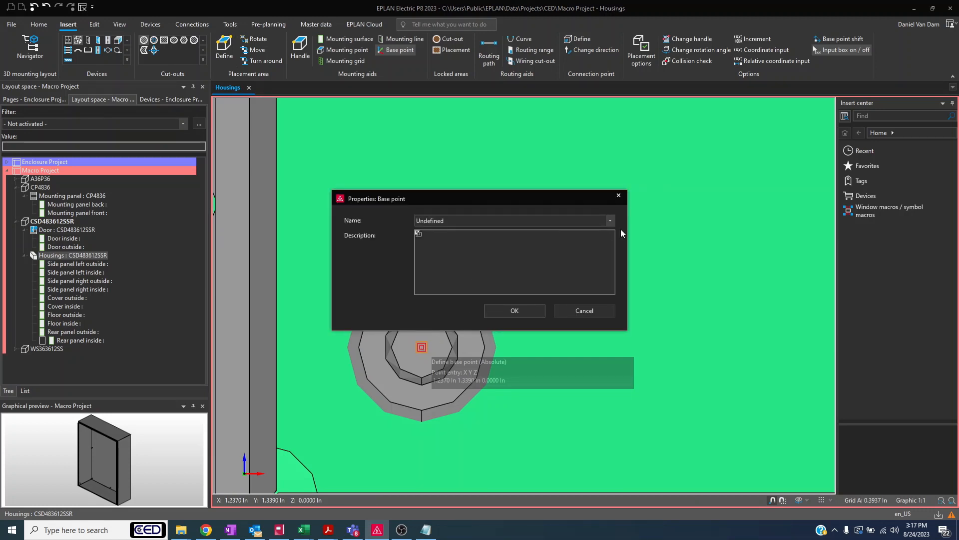
Name the base point User supplementary point 1 and describe it as "bottom left interior standoff for mounting panel".
left_click(610, 220)
scroll(503, 323, "down", 1)
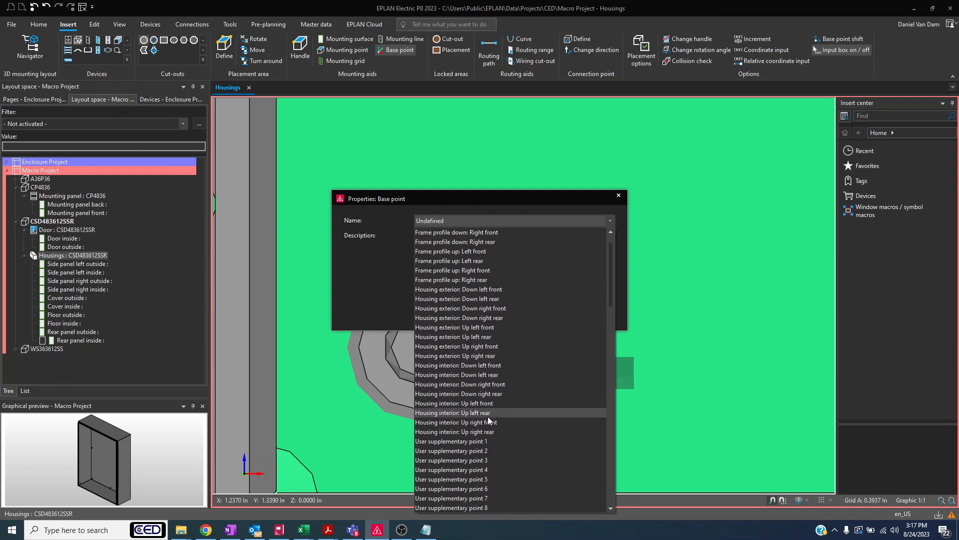
left_click(483, 442)
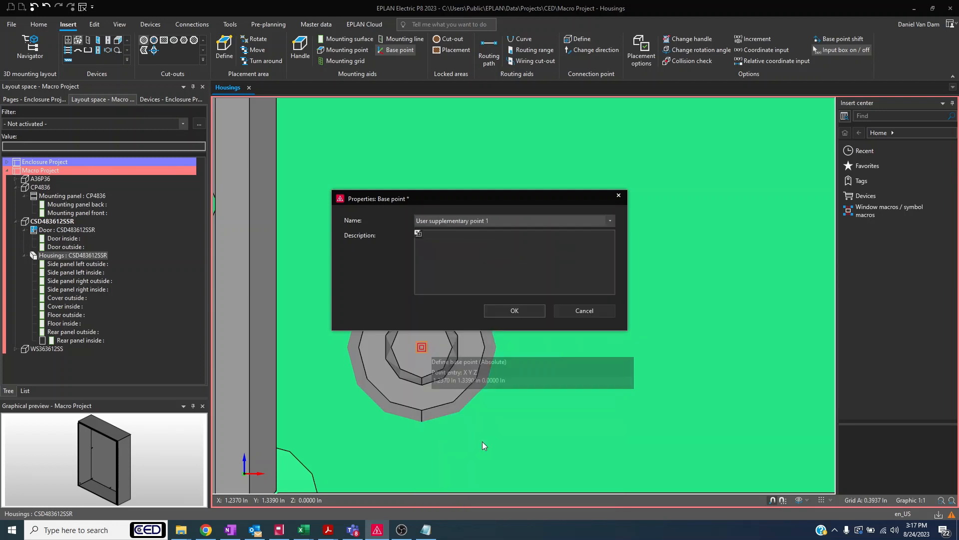
left_click(609, 221)
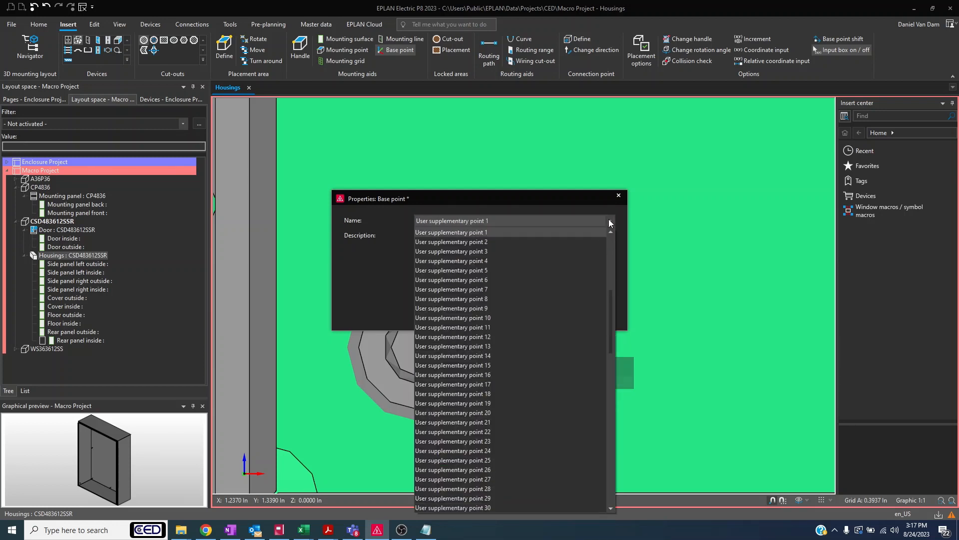
scroll(565, 275, "up", 8)
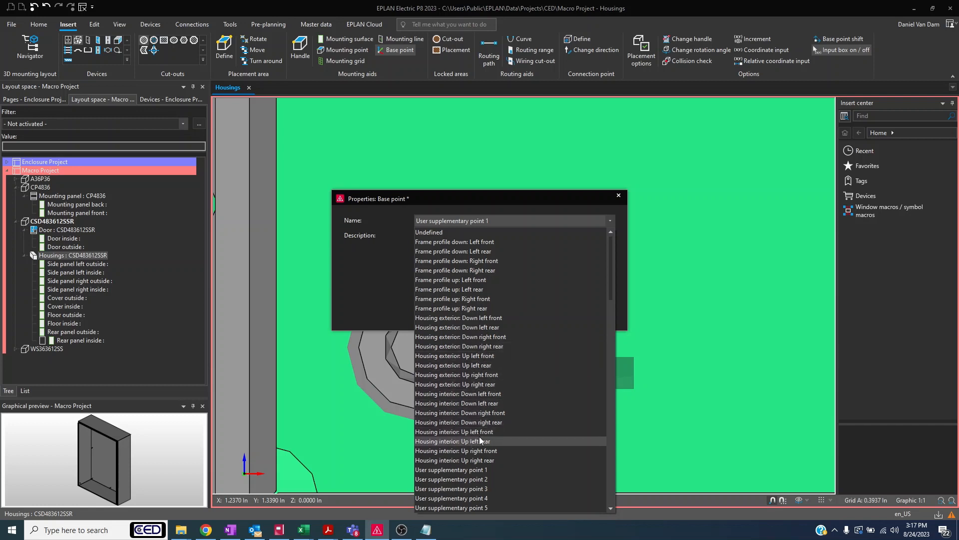
left_click(479, 470)
left_click(450, 244)
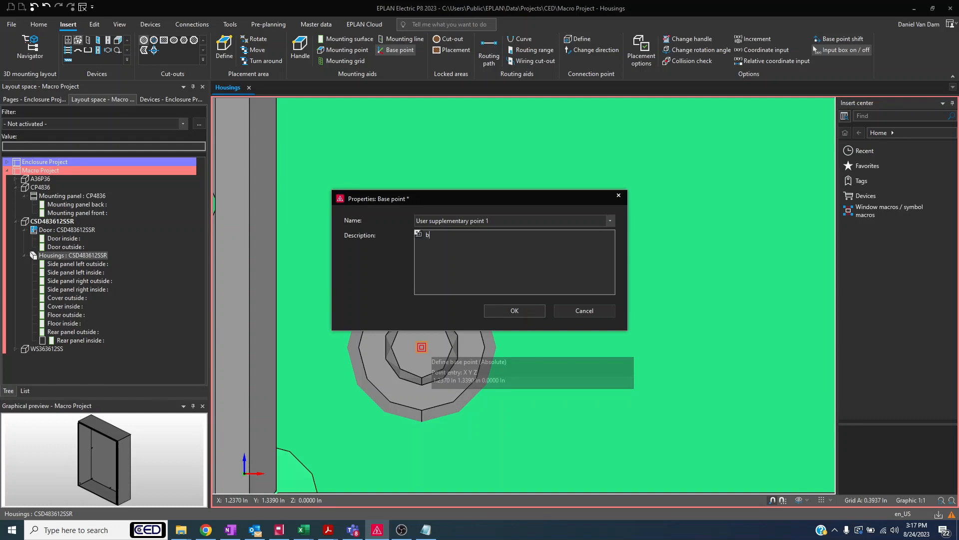
type("bottom left interior standoff for mounting panel")
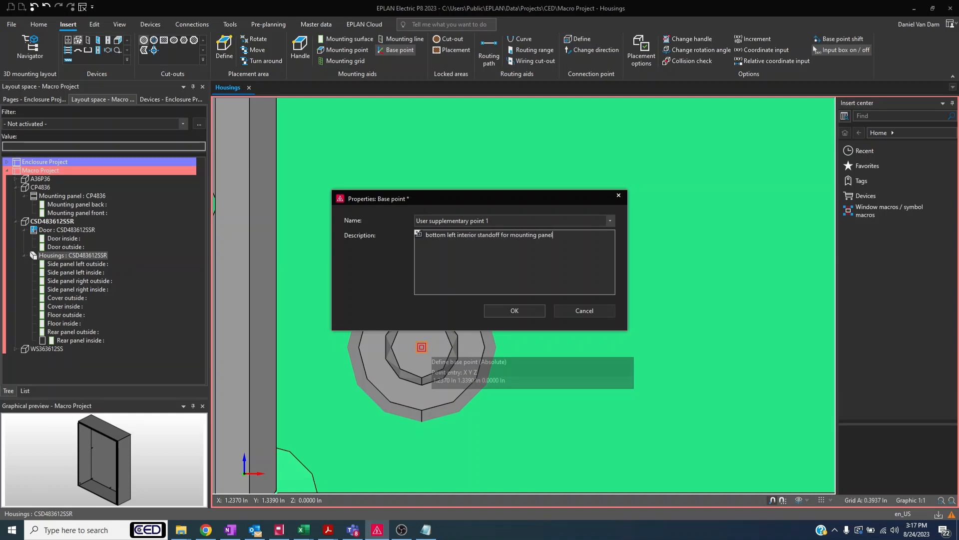
left_click(537, 312)
key("Return")
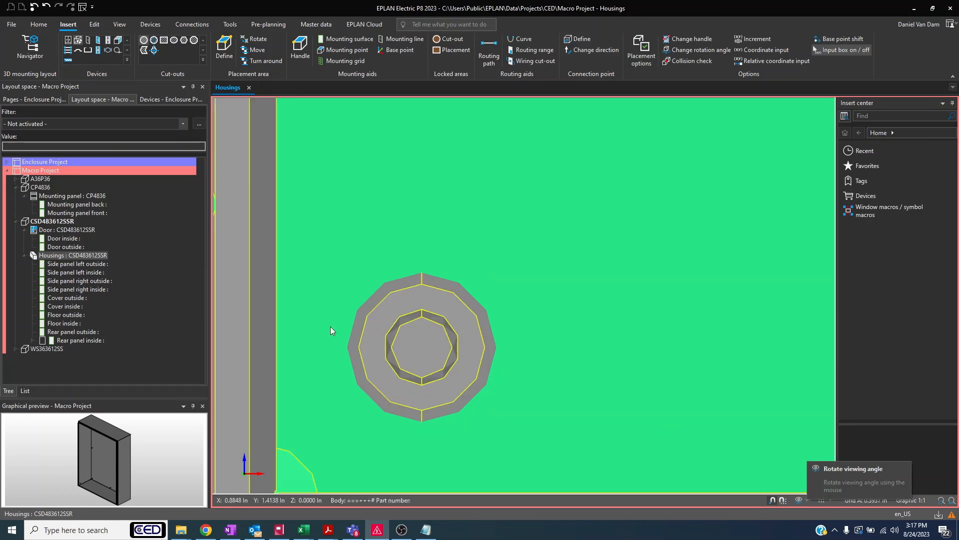
Redisplay the whole housing in 3D and examine the new base point's position on the bottom left standoff.
double_click(56, 256)
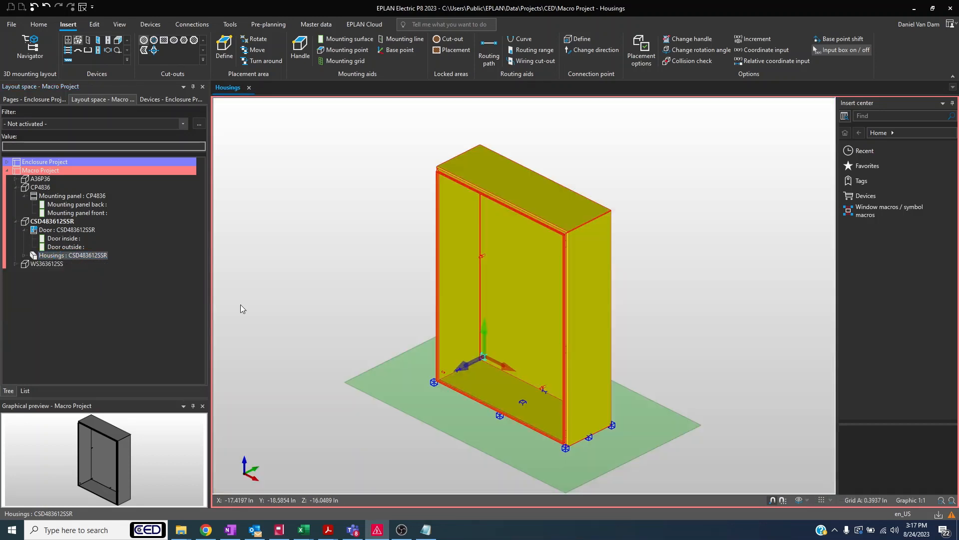
scroll(470, 360, "up", 5)
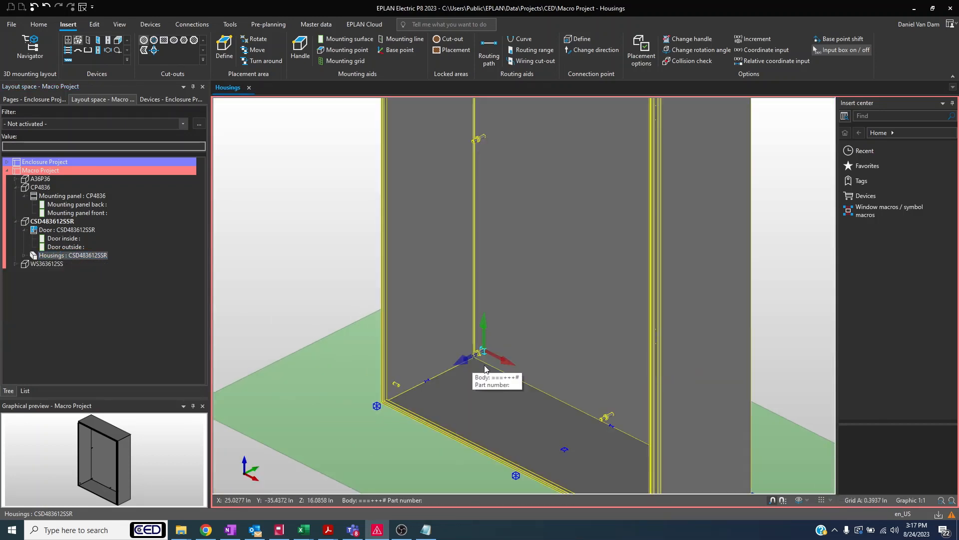
scroll(472, 358, "up", 6)
scroll(496, 352, "up", 4)
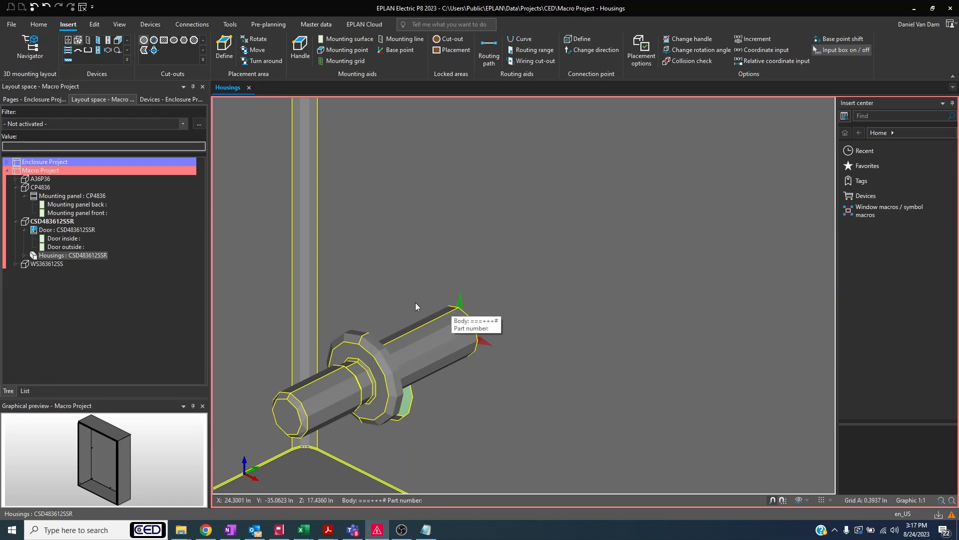
Measure the offset from the rear end of the bottom left standoff to the front face of its collar, and close the measurement.
left_click(436, 22)
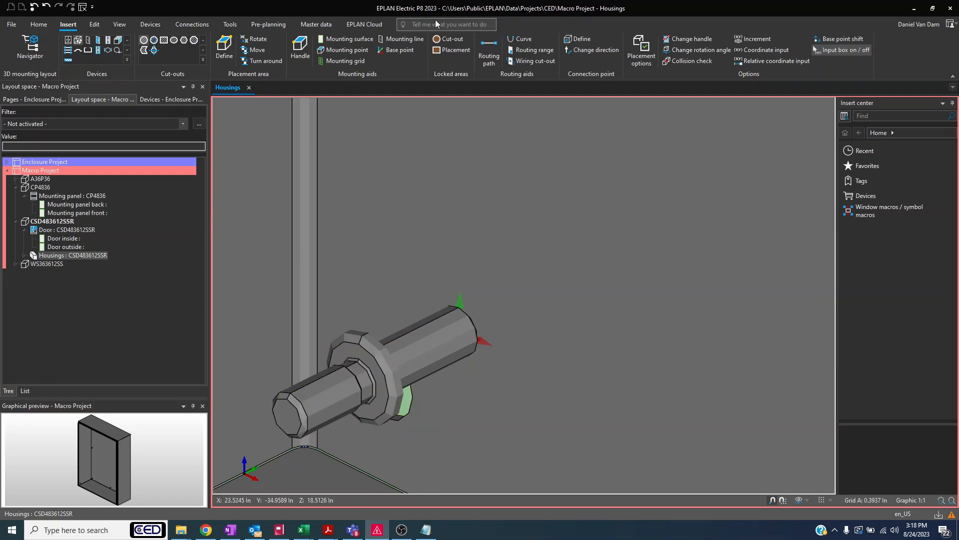
type("measure")
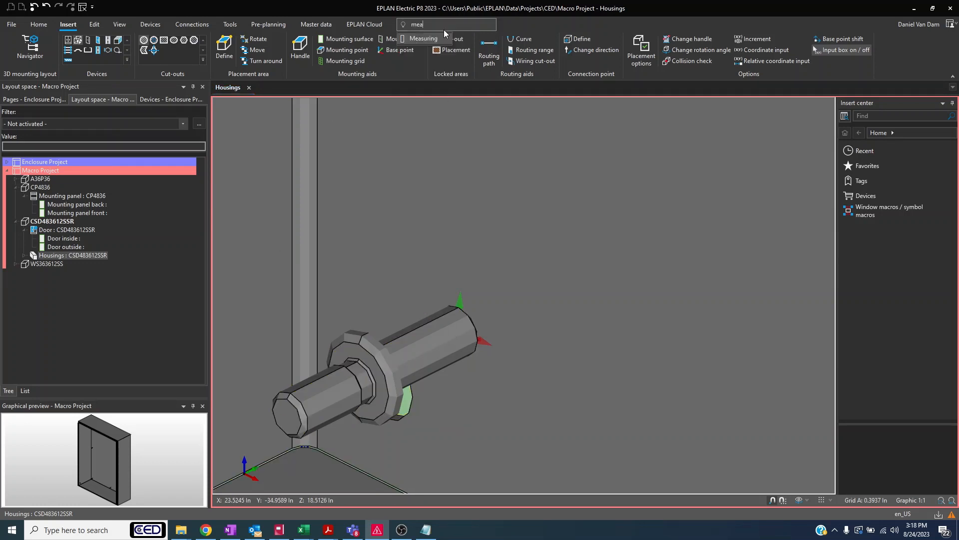
left_click(430, 38)
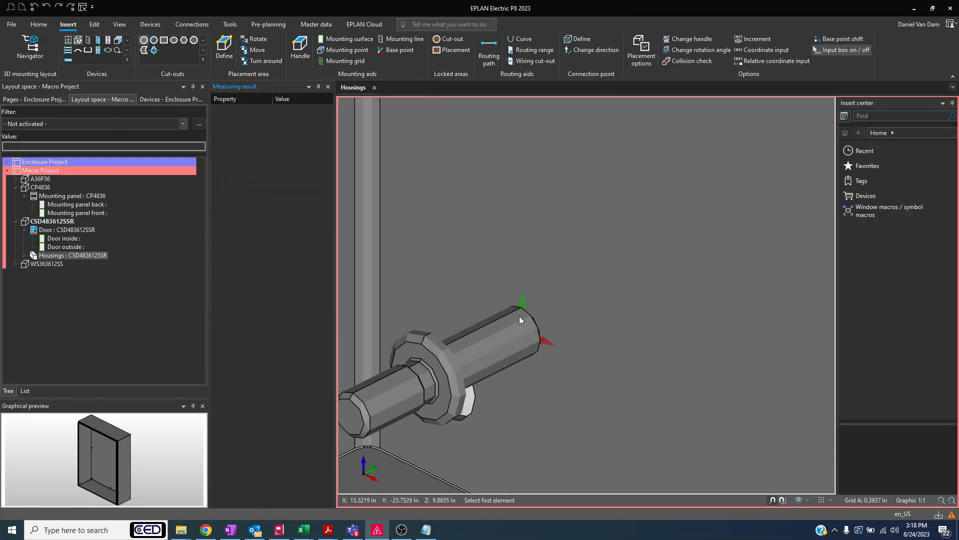
scroll(524, 316, "up", 2)
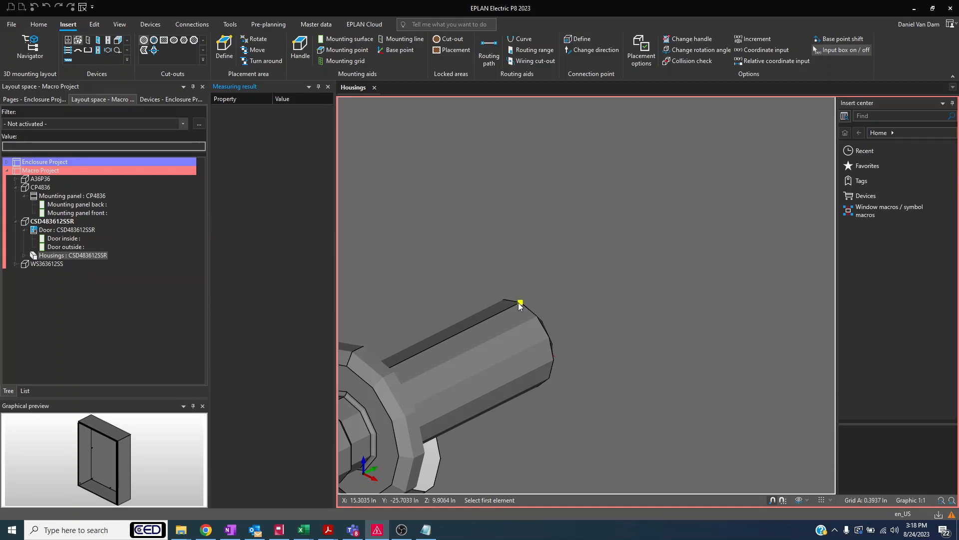
scroll(520, 305, "down", 3)
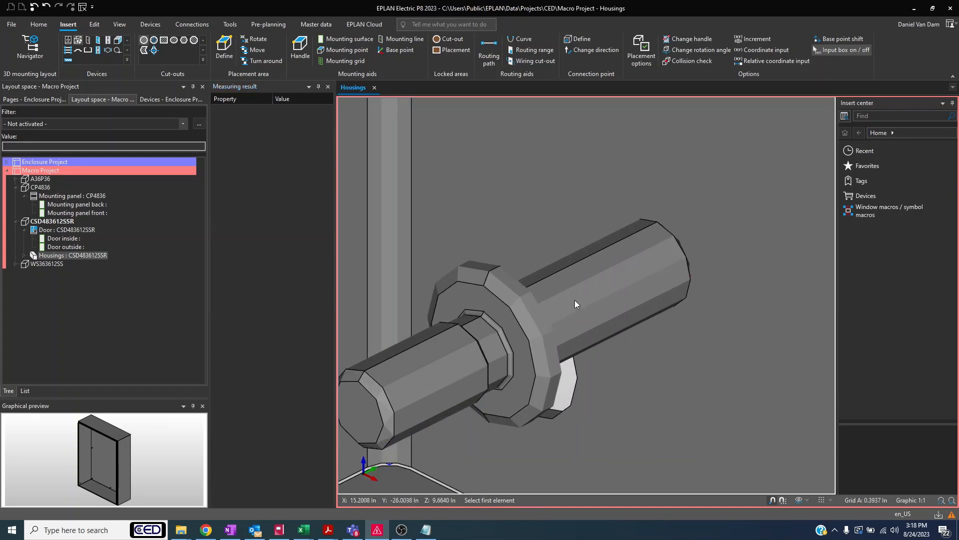
left_click(659, 222)
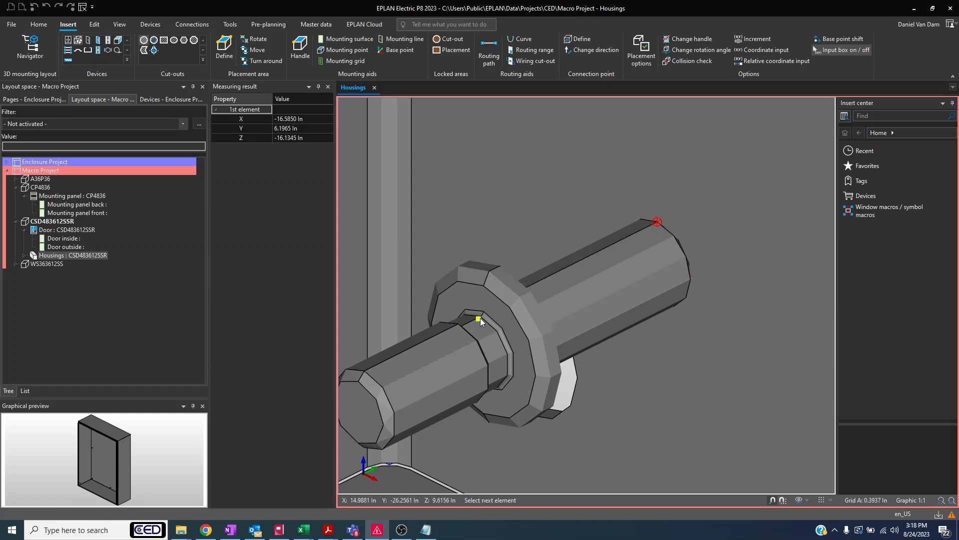
scroll(481, 316, "up", 5)
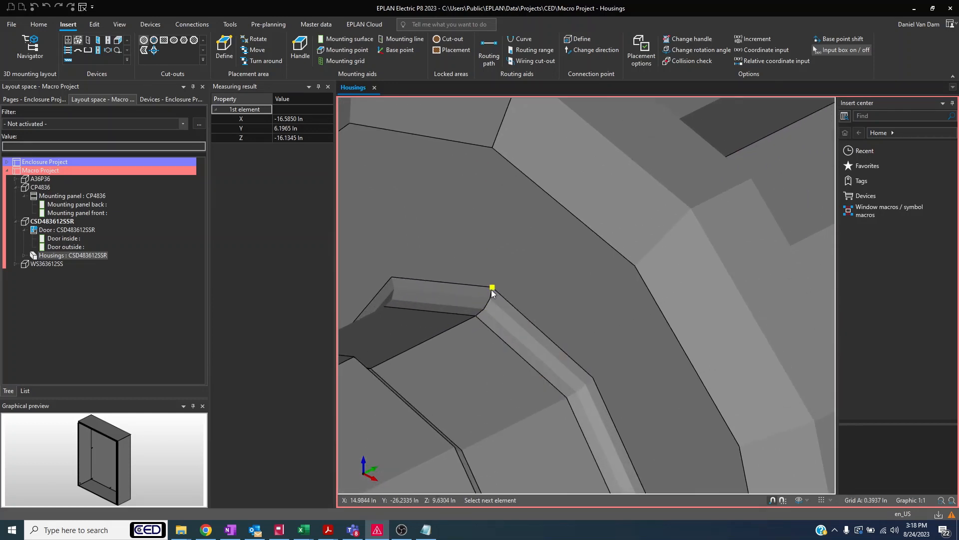
left_click(492, 288)
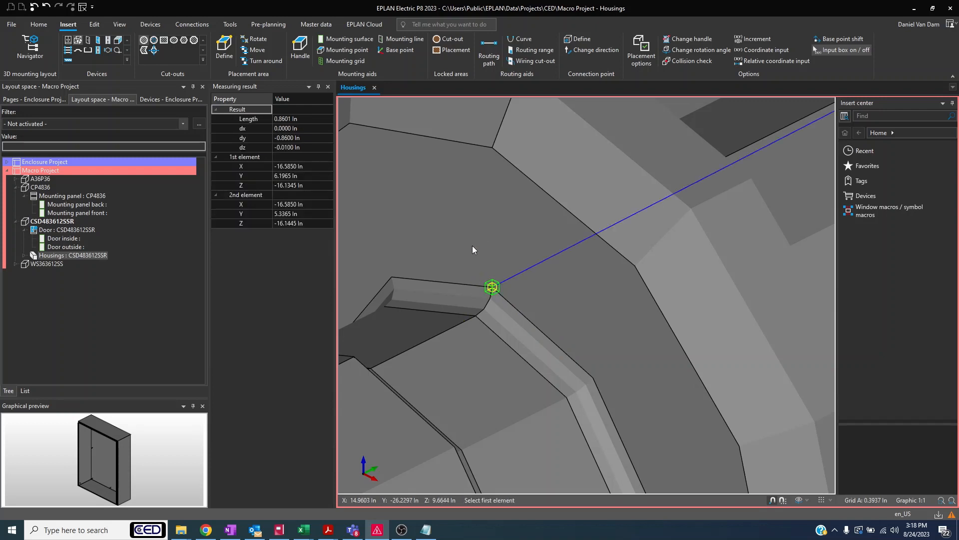
scroll(474, 272, "down", 2)
scroll(461, 315, "down", 3)
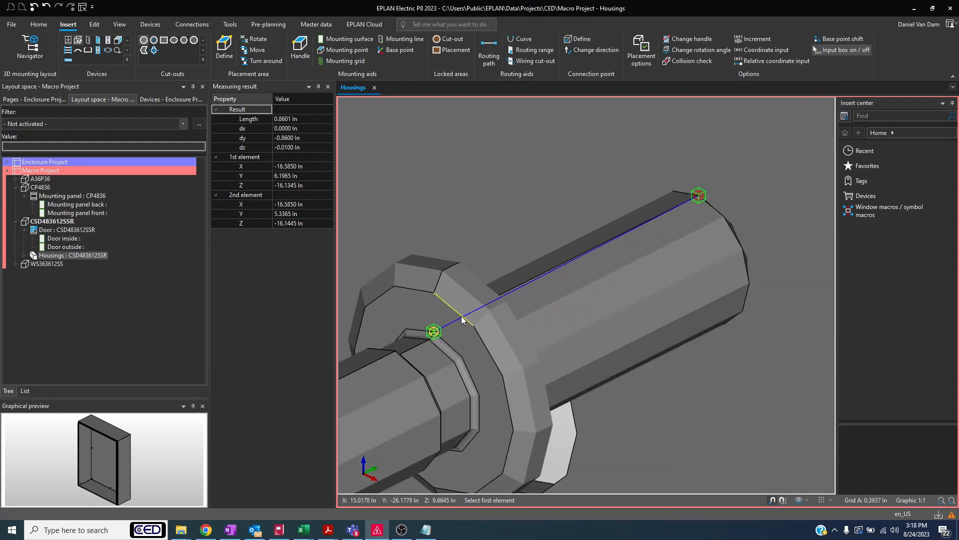
scroll(461, 315, "up", 2)
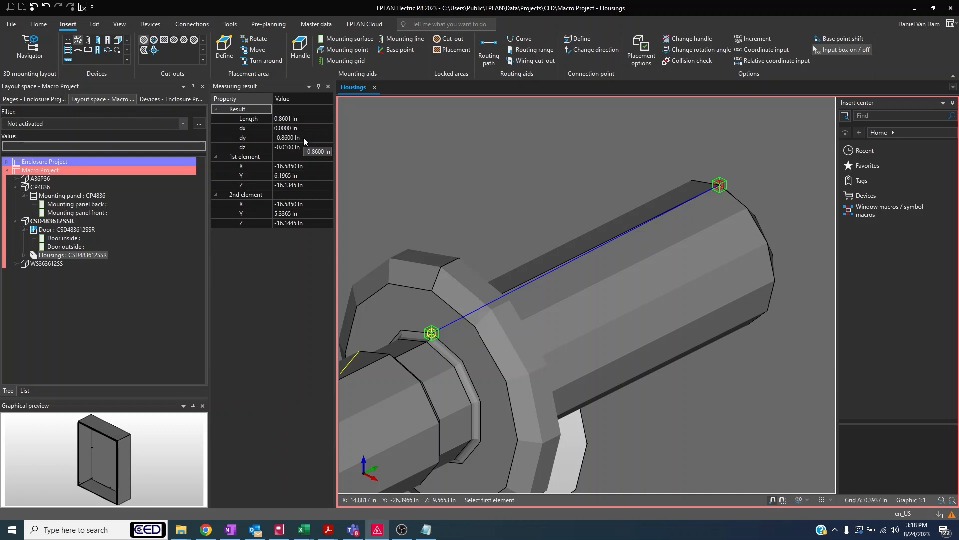
key("Escape")
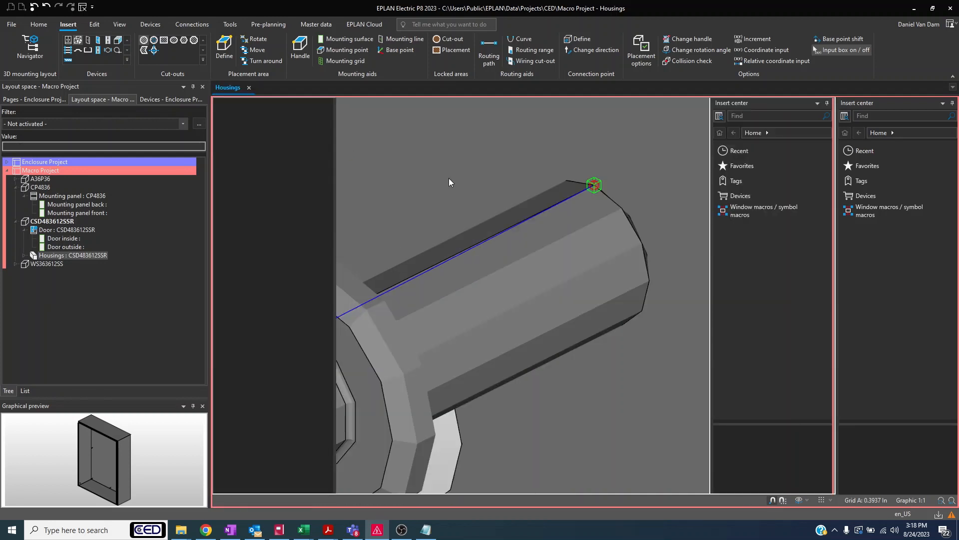
Move the bottom left standoff's base point by a Y offset of -0.86 in with reference to its original position.
scroll(539, 218, "down", 6)
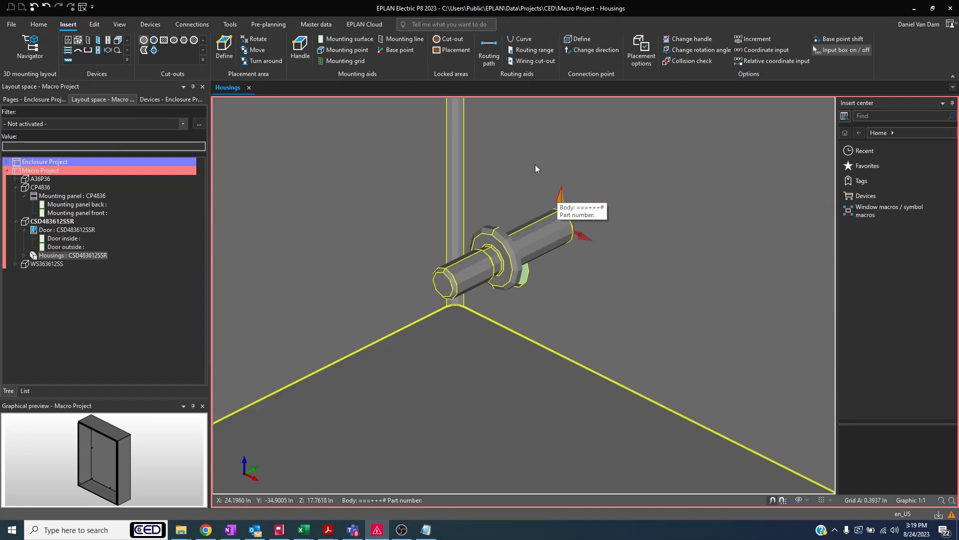
left_click(562, 227)
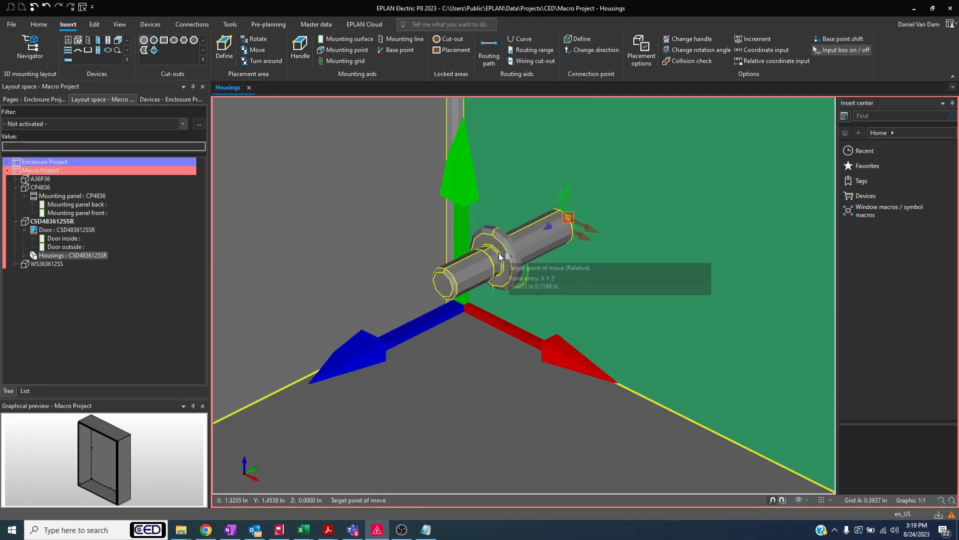
right_click(512, 205)
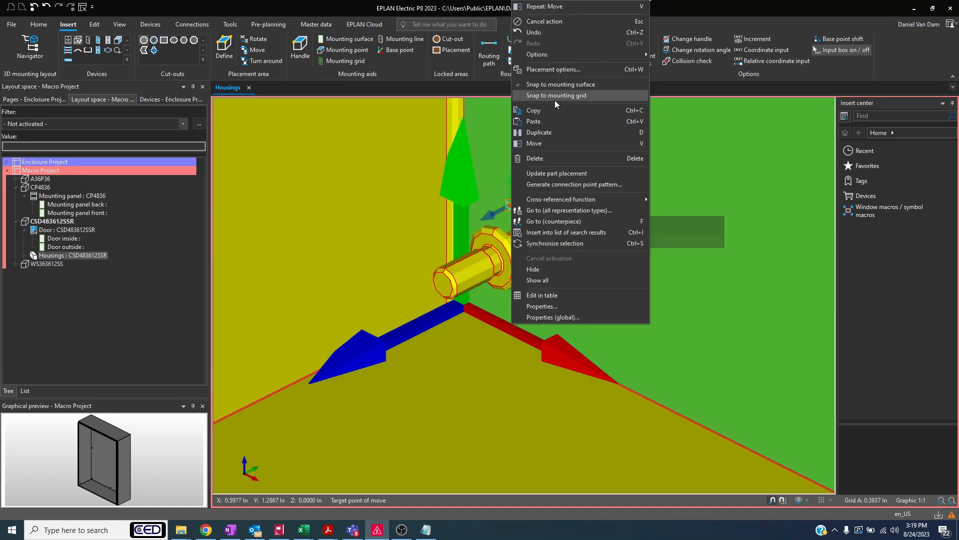
left_click(556, 71)
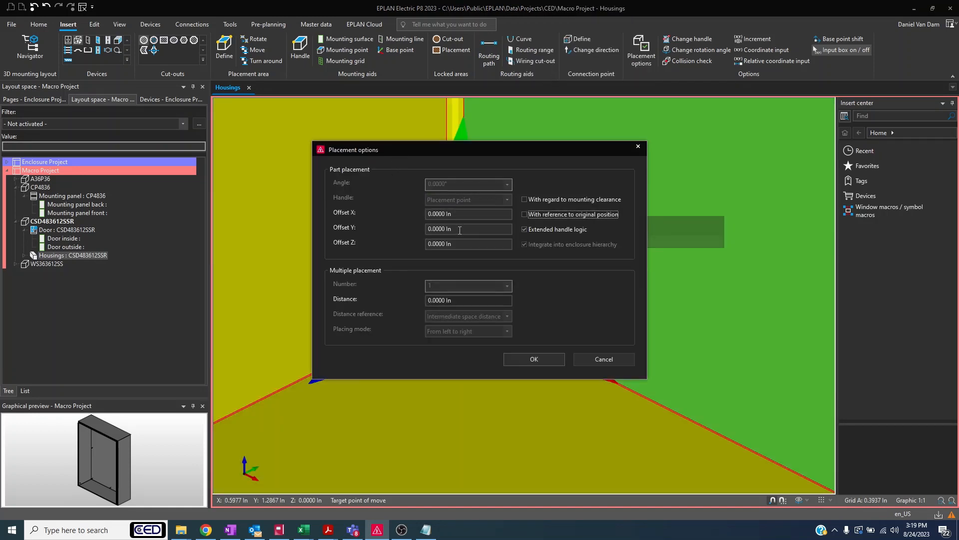
left_click_drag(459, 230, 383, 229)
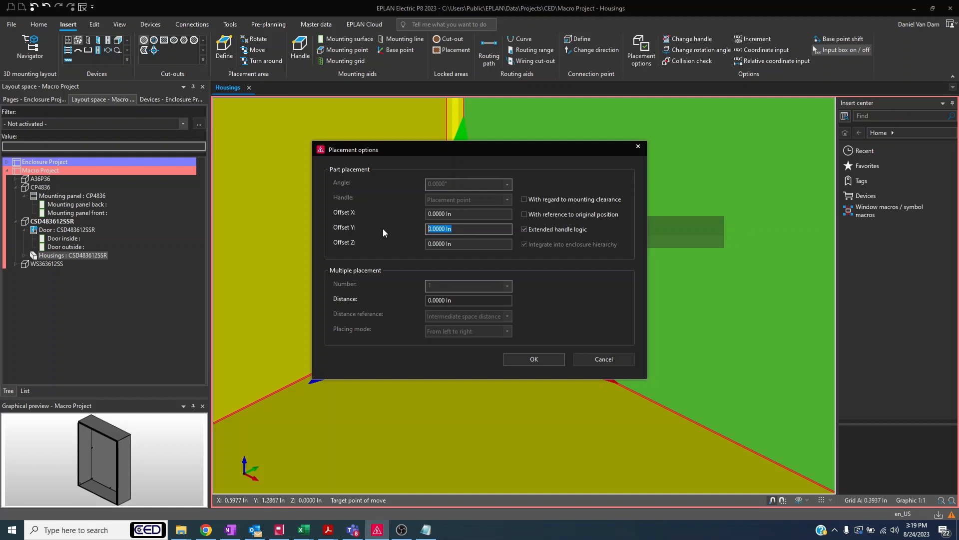
type("-.86")
left_click(560, 215)
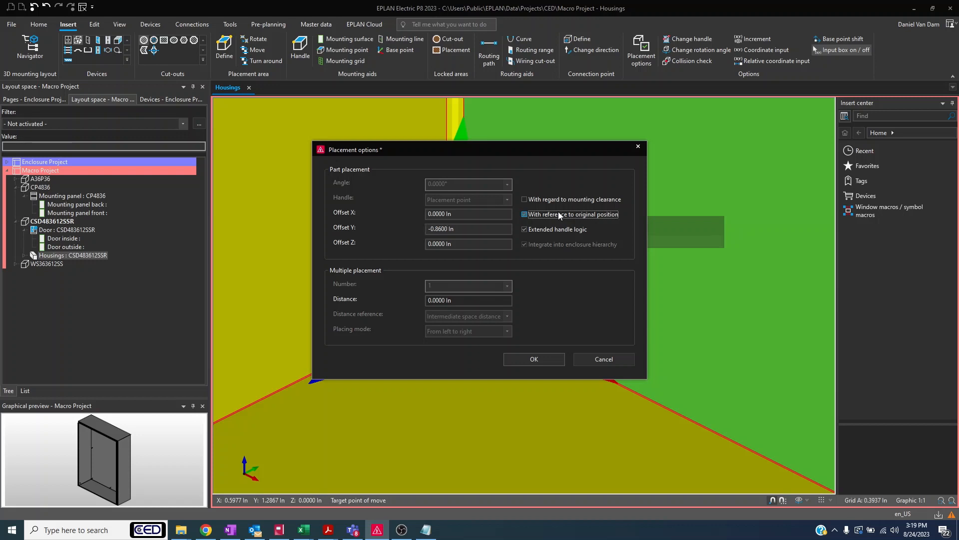
left_click(535, 359)
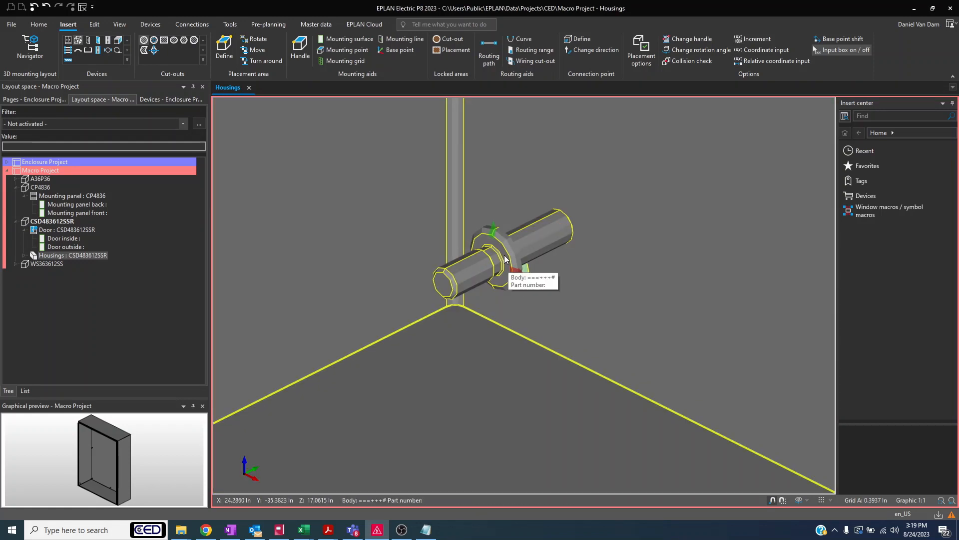
Examine the moved base point's position on the standoff collar, both close up and within the whole housing.
scroll(504, 258, "up", 5)
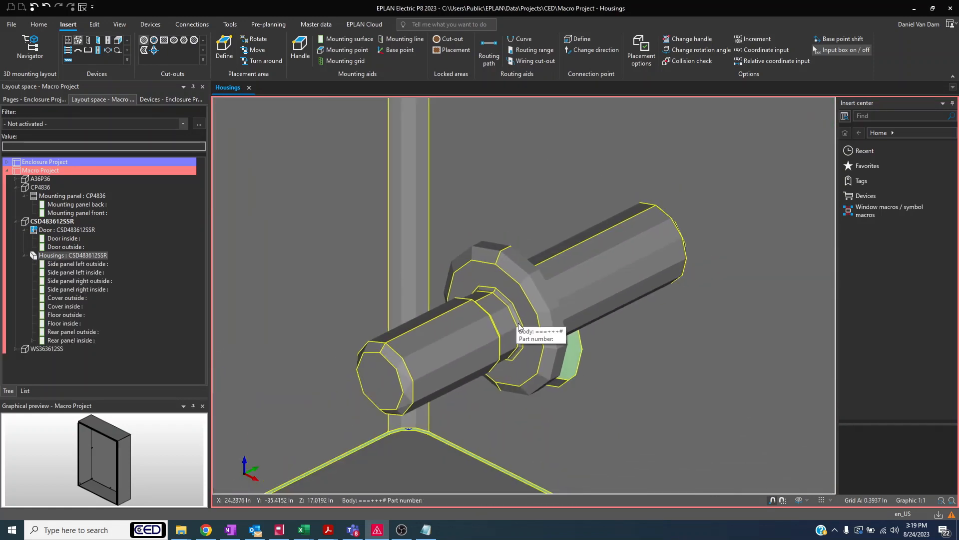
scroll(520, 330, "down", 6)
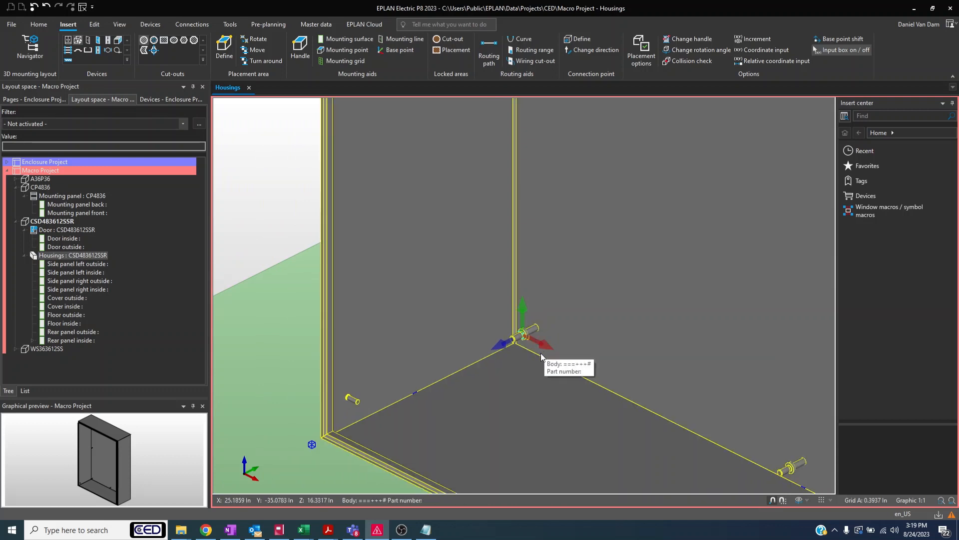
scroll(528, 341, "up", 2)
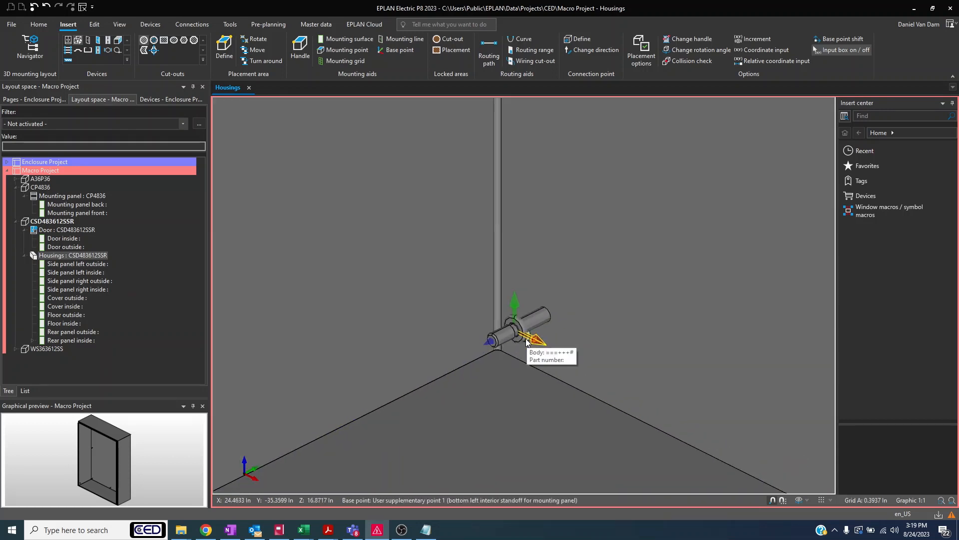
scroll(527, 342, "up", 5)
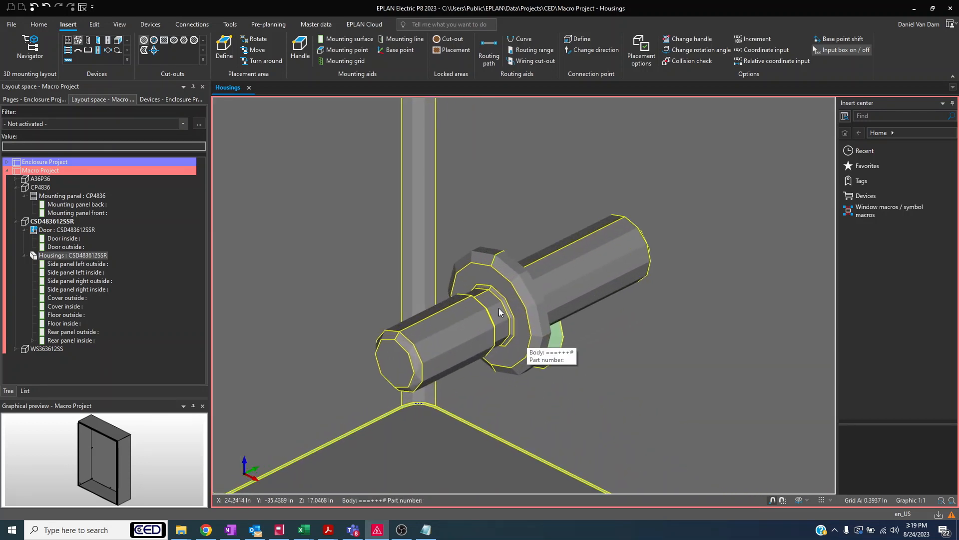
scroll(498, 309, "down", 6)
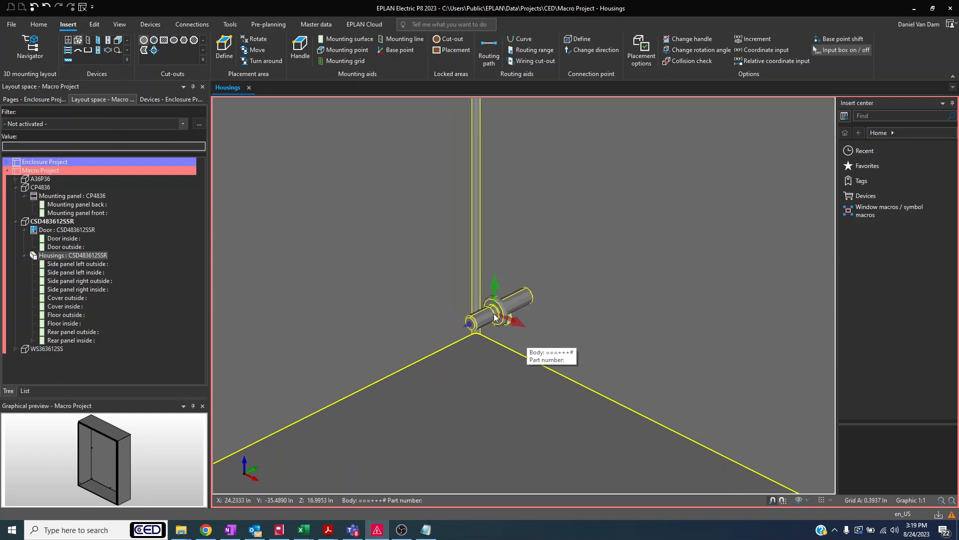
scroll(495, 318, "down", 2)
scroll(495, 316, "up", 5)
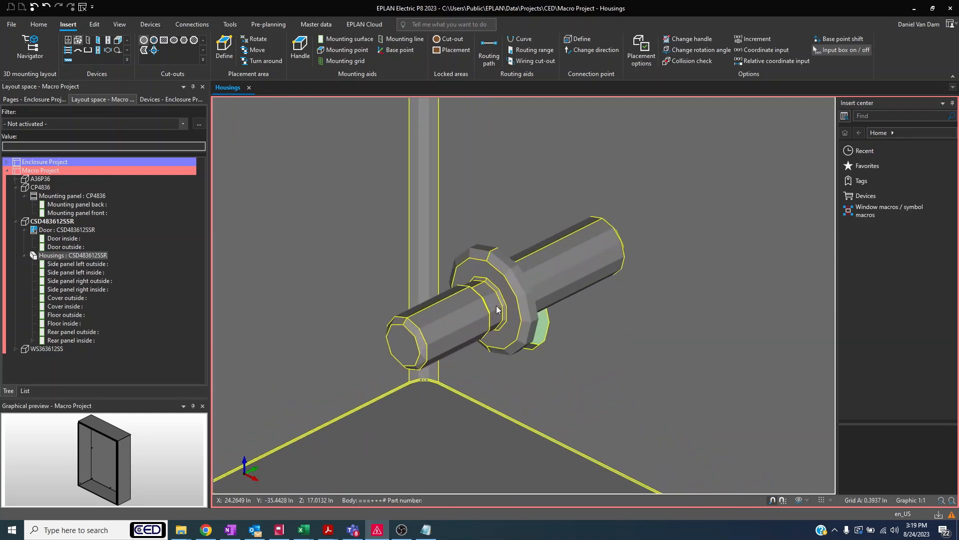
scroll(495, 302, "down", 6)
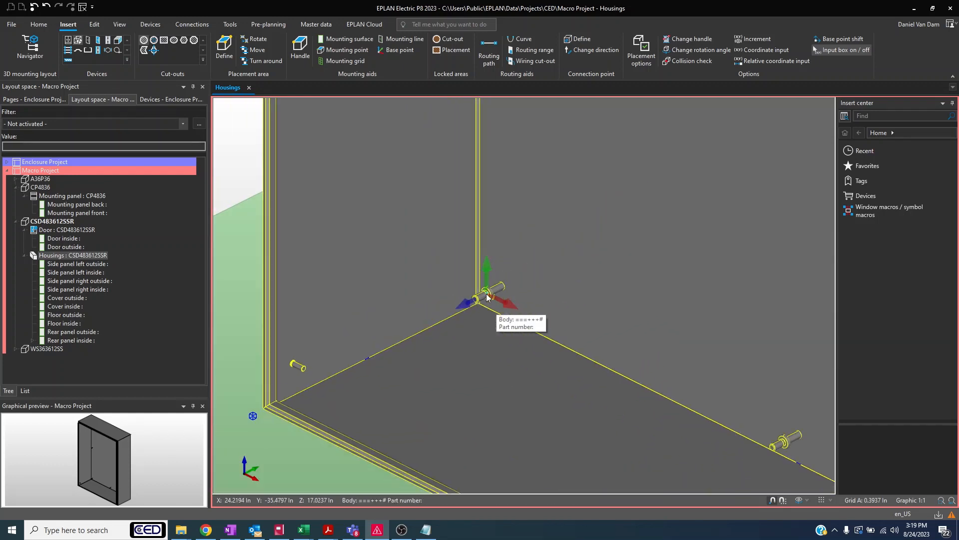
scroll(487, 296, "down", 5)
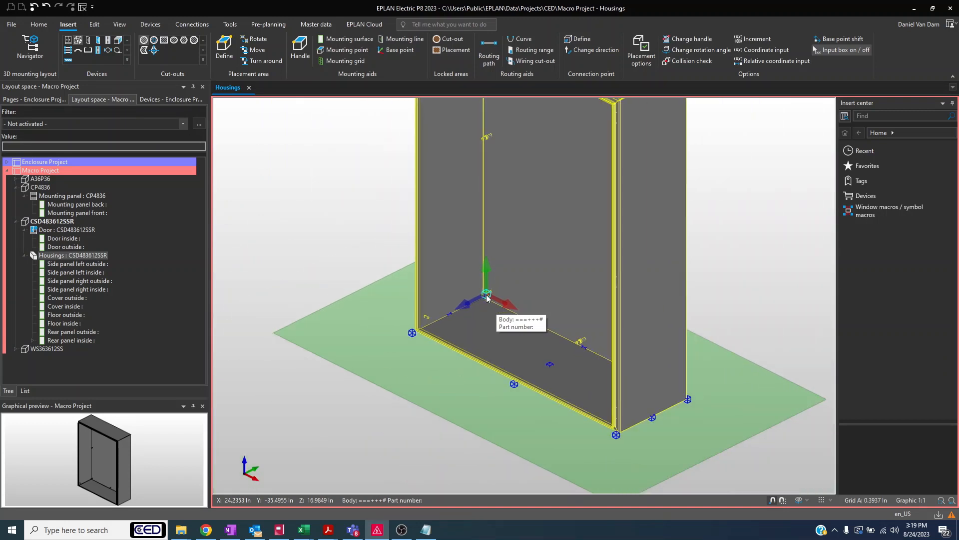
scroll(487, 297, "up", 4)
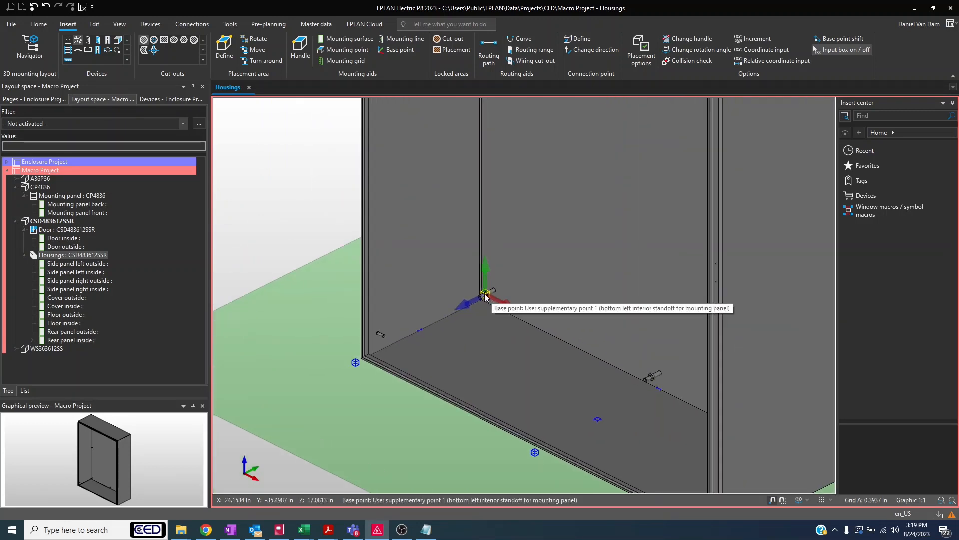
scroll(485, 297, "up", 1)
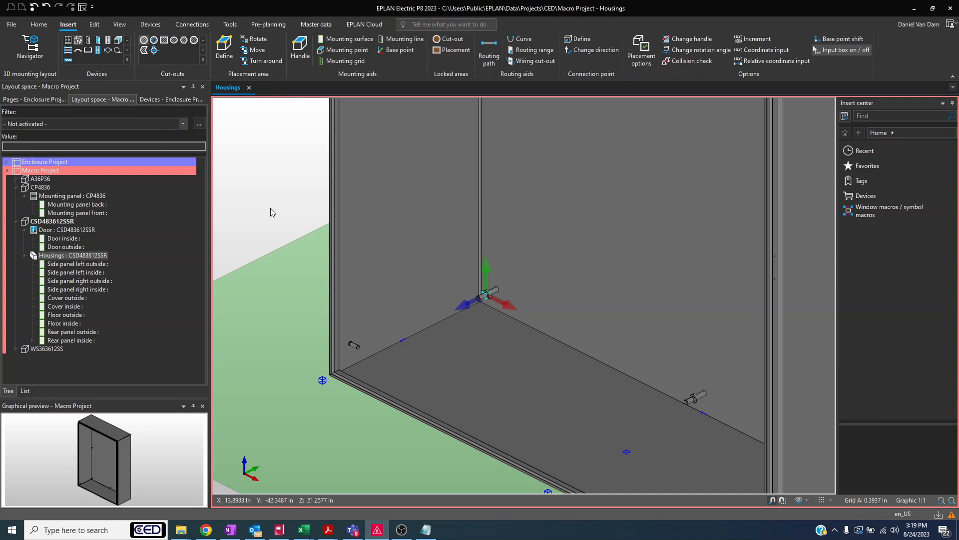
Review the CSD483612SSR door and housing entries, including the mounting aids under the inside rear panel.
left_click(75, 231)
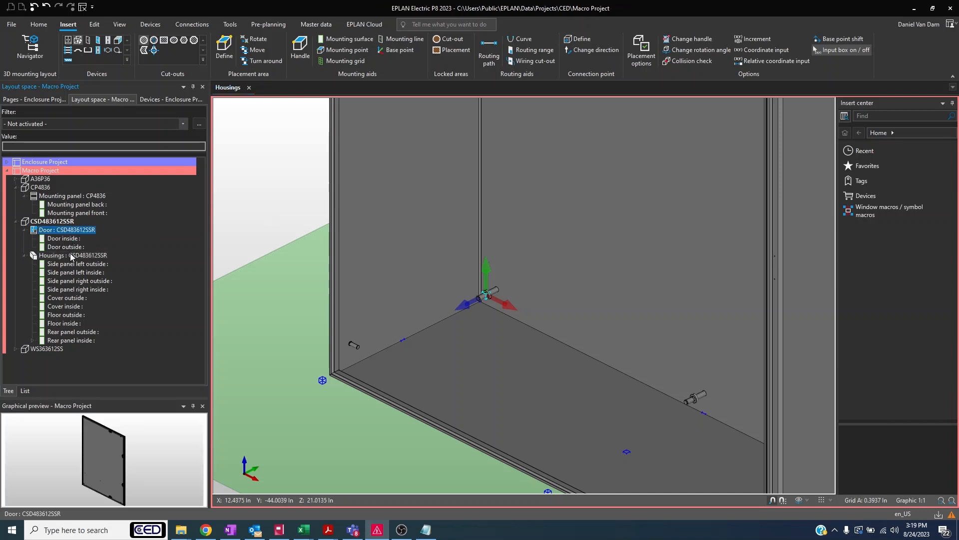
left_click(70, 239)
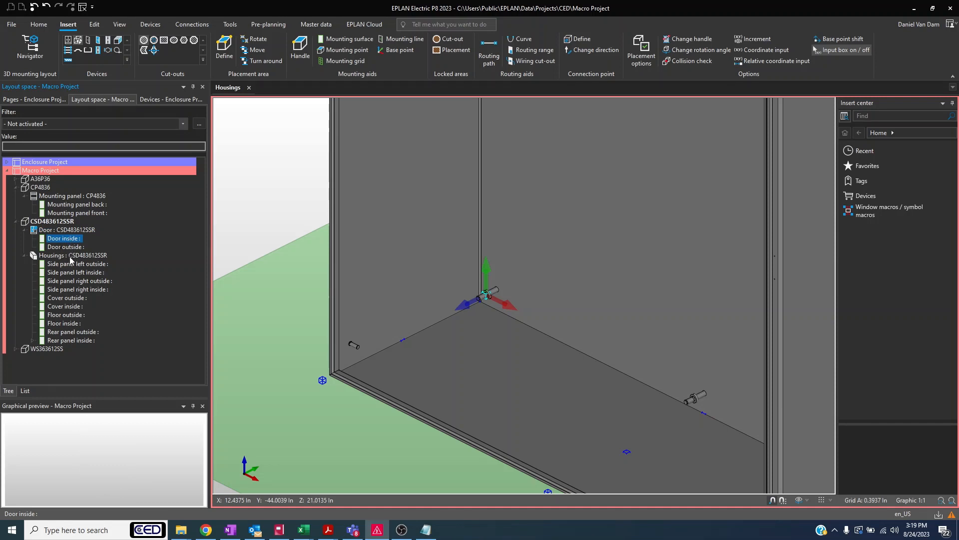
left_click(70, 257)
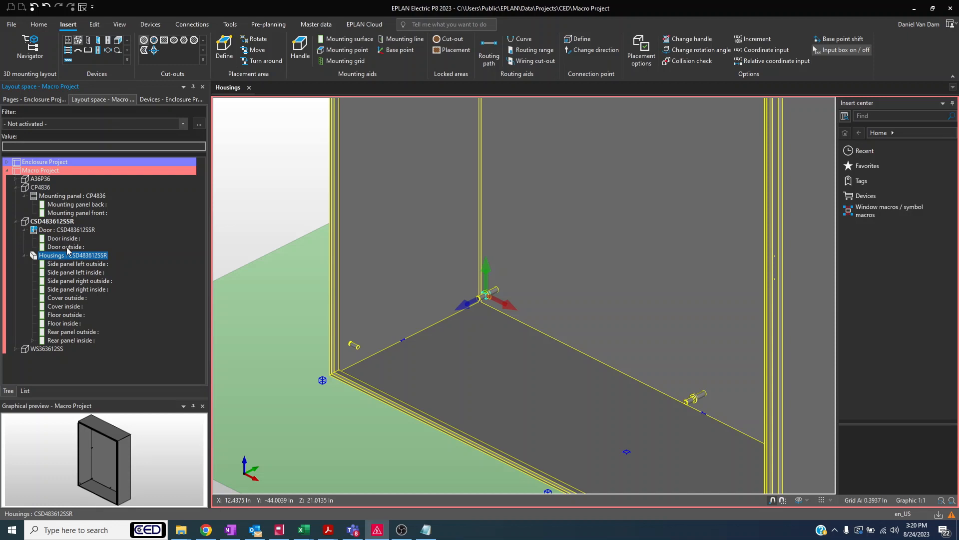
left_click(32, 341)
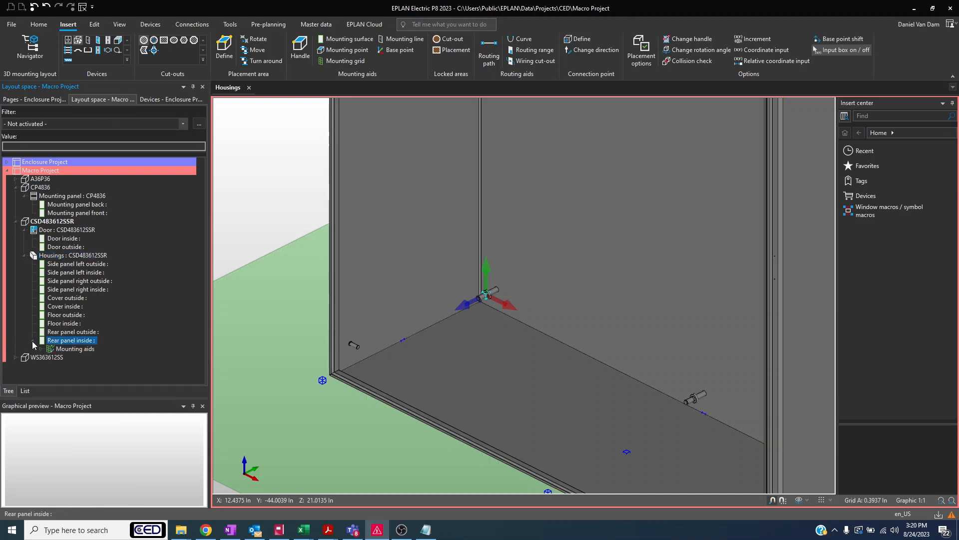
left_click(74, 349)
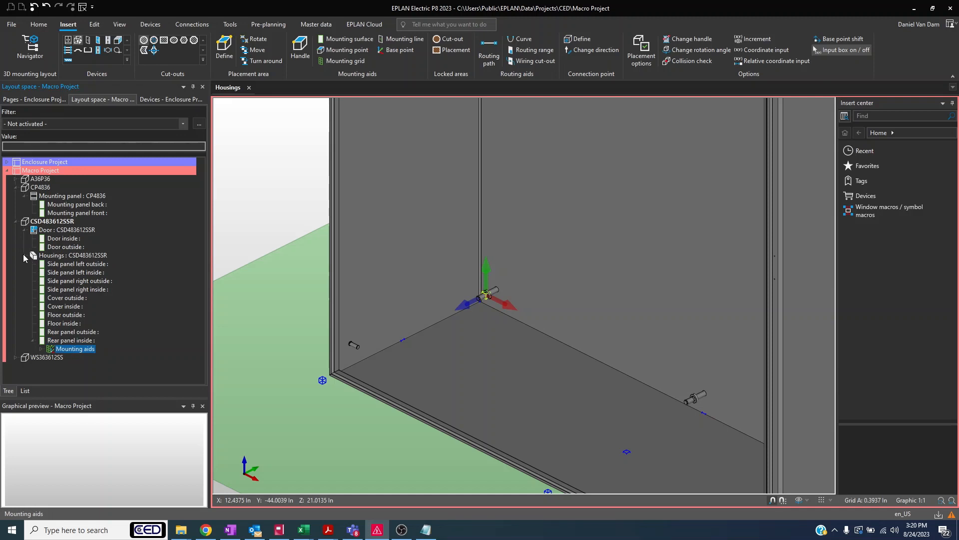
Collapse the Housings and Door branches of CSD483612SSR in the layout space tree.
left_click(24, 255)
left_click(42, 232)
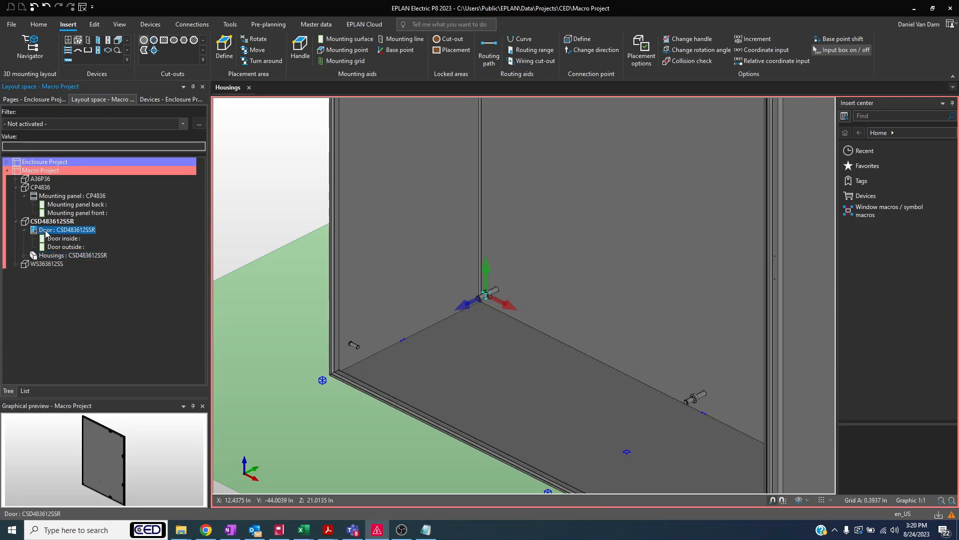
left_click(24, 230)
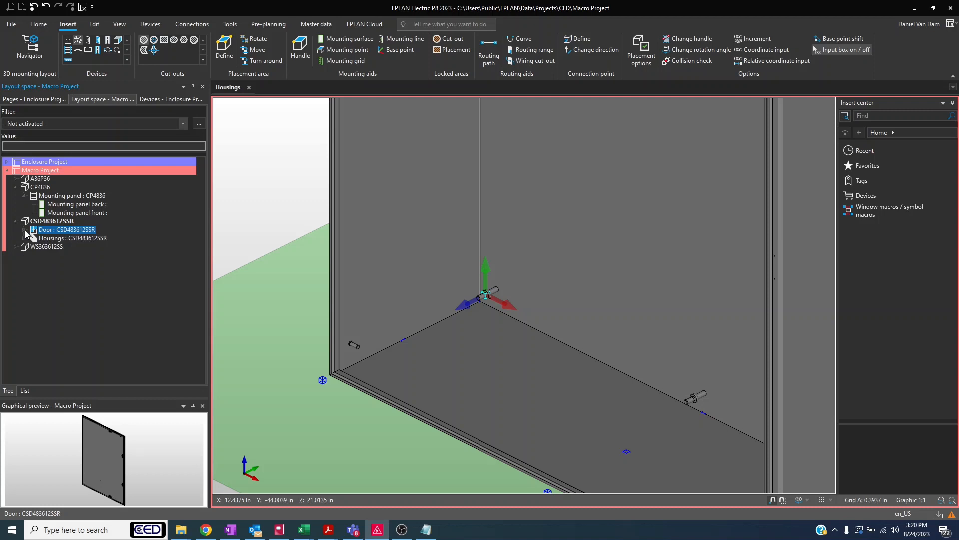
Open the CP4836 mounting panel and examine the slots and holes at its corners.
double_click(69, 197)
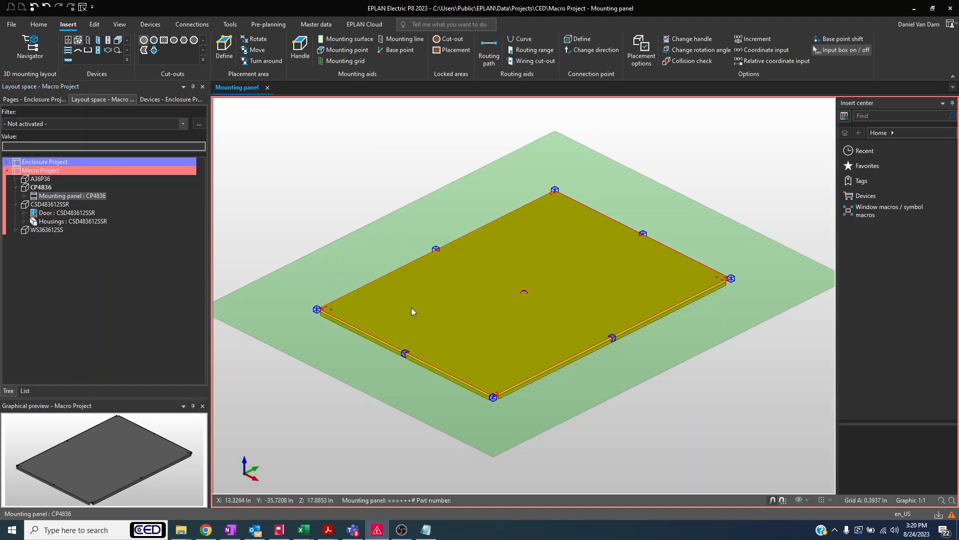
scroll(319, 312, "up", 3)
scroll(353, 310, "up", 5)
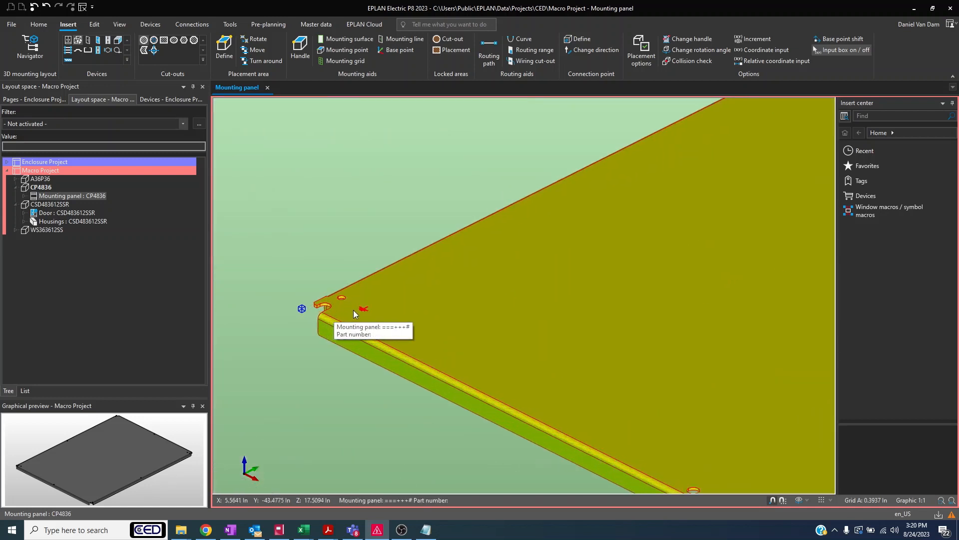
scroll(289, 261, "down", 3)
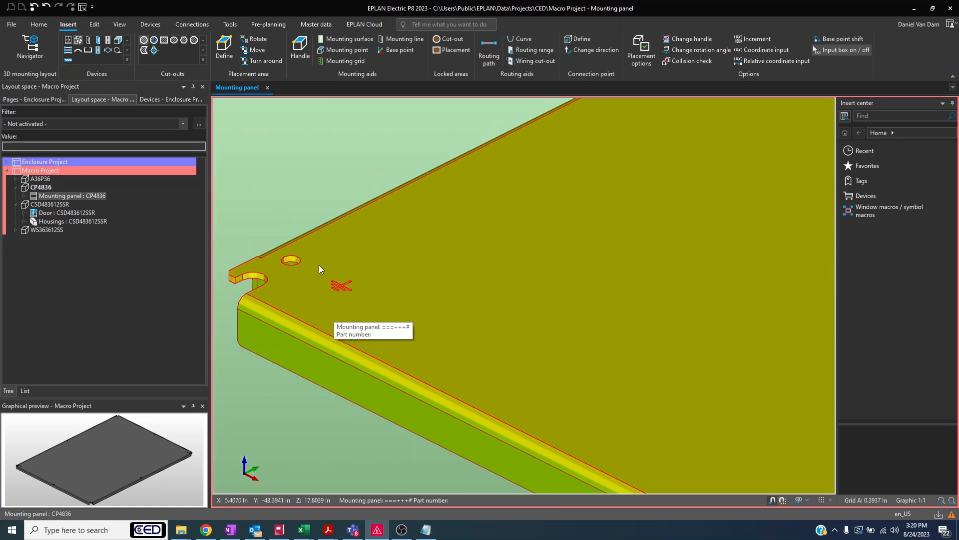
scroll(361, 307, "down", 5)
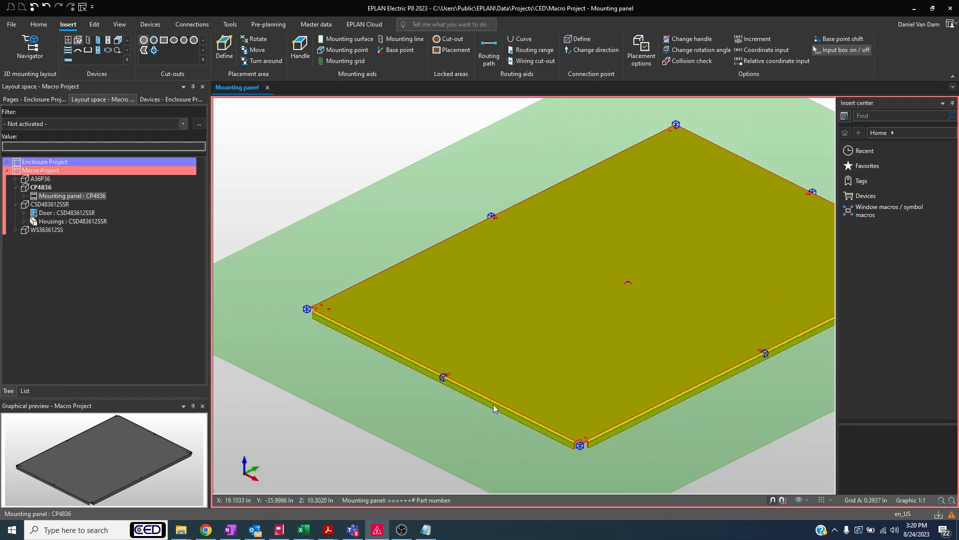
scroll(570, 440, "up", 4)
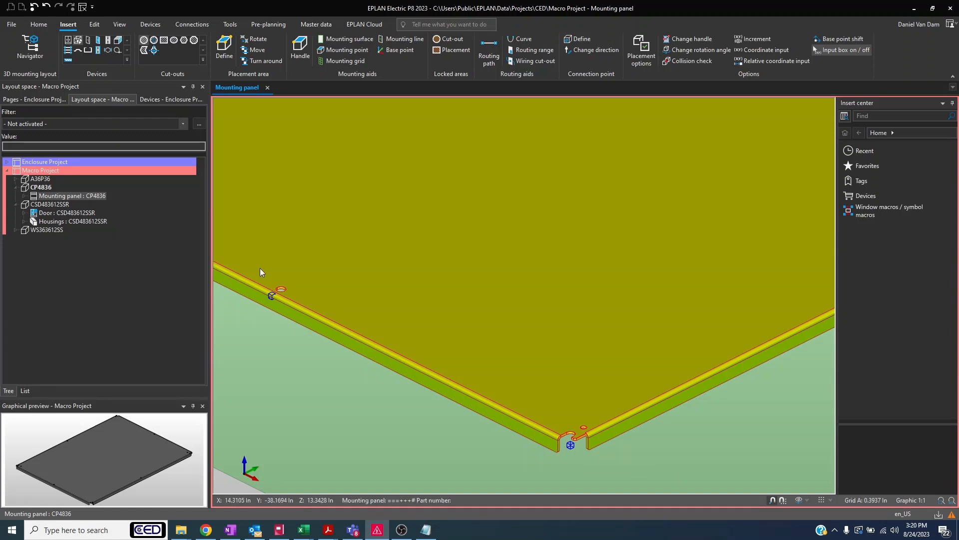
middle_click_drag(261, 268, 566, 411)
scroll(298, 291, "up", 3)
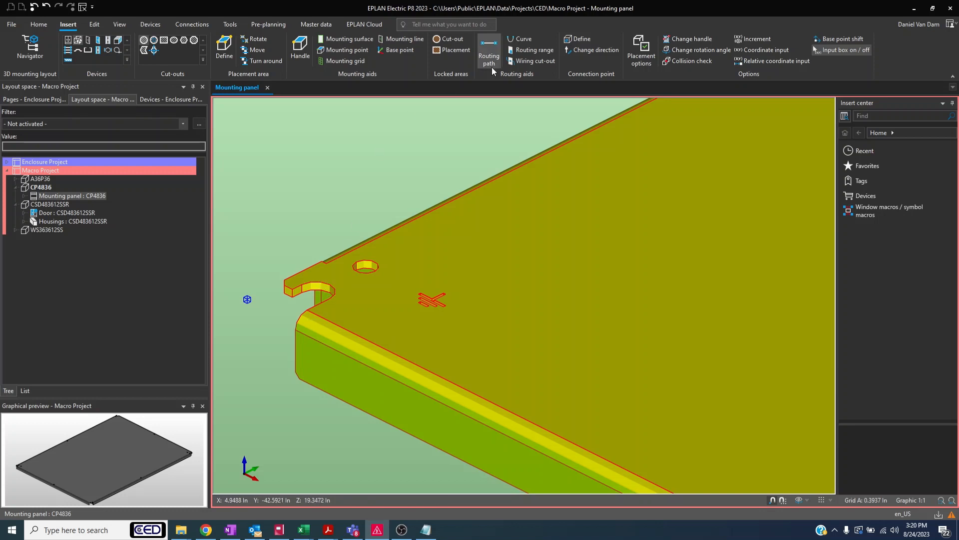
Place a handle at the arc centre of the open slot in the CP4836 mounting panel's bottom left corner, working from the top viewpoint.
left_click(807, 500)
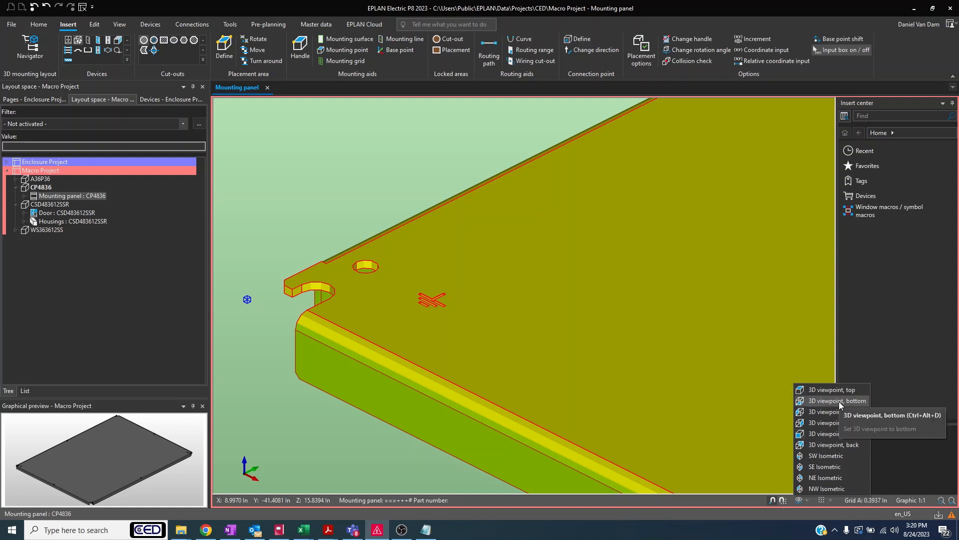
left_click(839, 434)
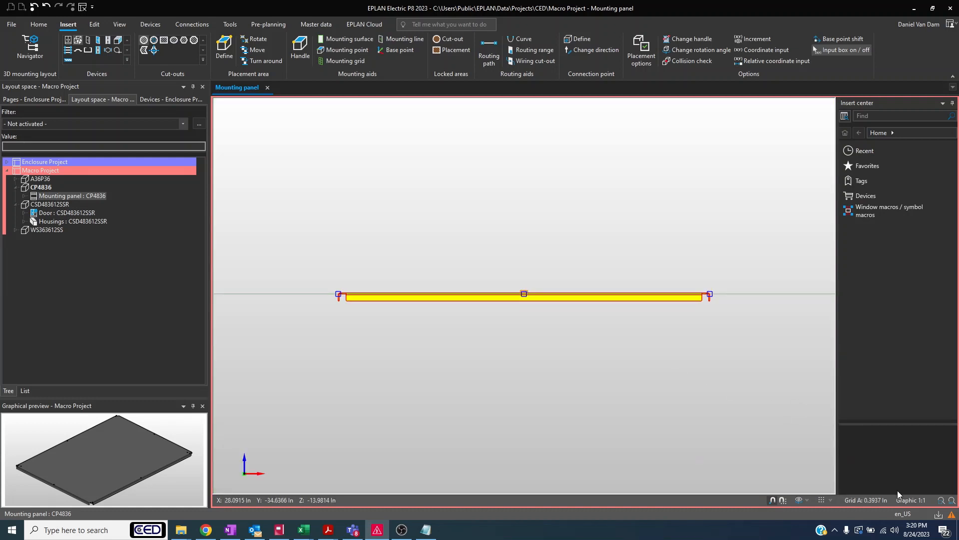
left_click(807, 498)
left_click(829, 396)
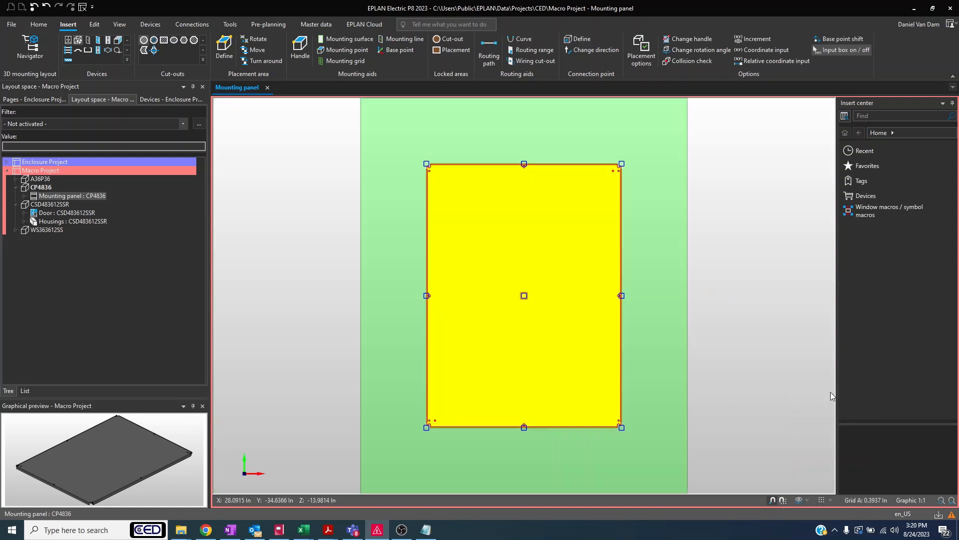
scroll(434, 149, "up", 2)
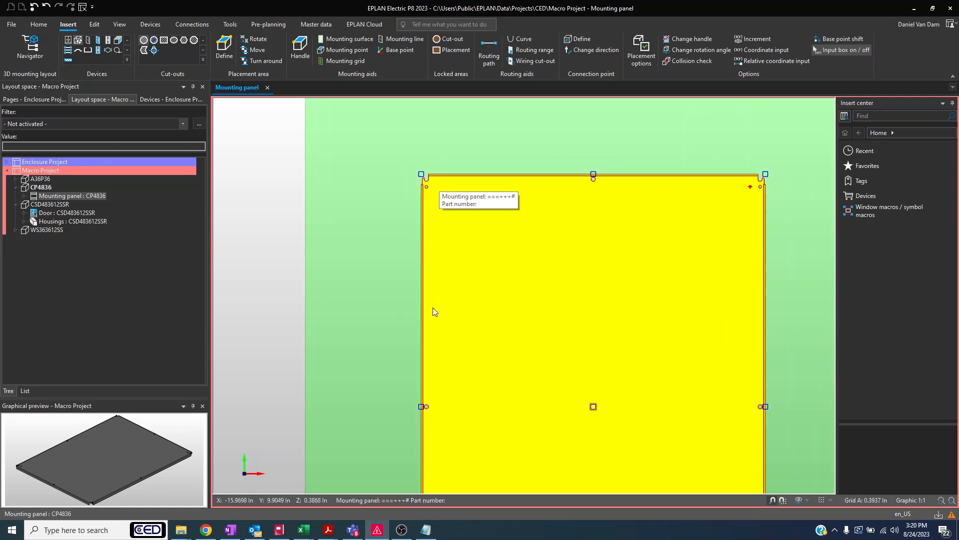
scroll(458, 323, "down", 3)
scroll(437, 406, "up", 4)
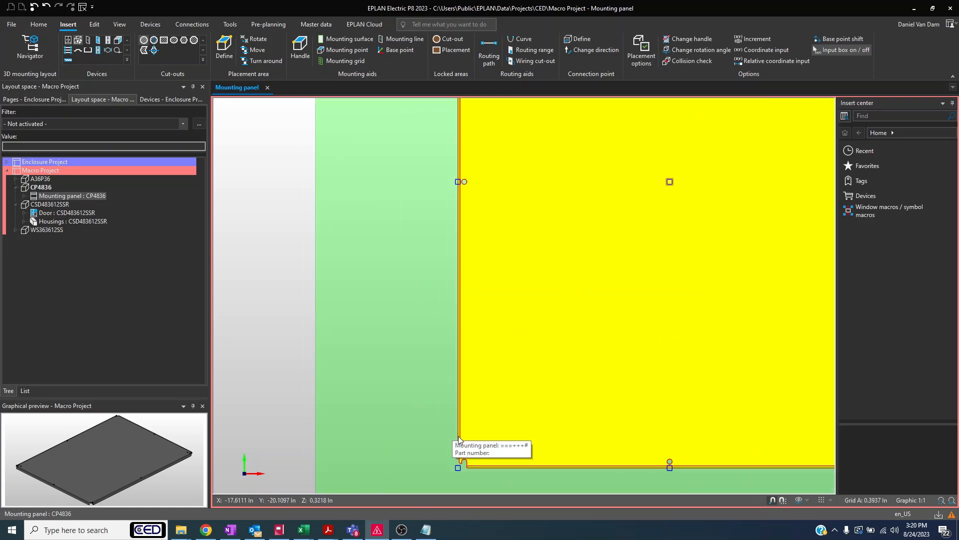
scroll(478, 466, "up", 4)
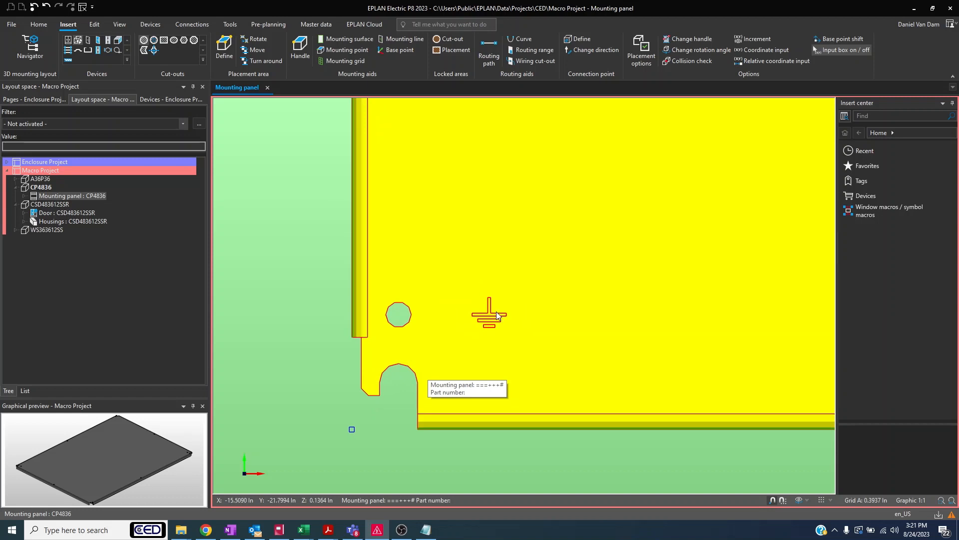
scroll(389, 401, "up", 2)
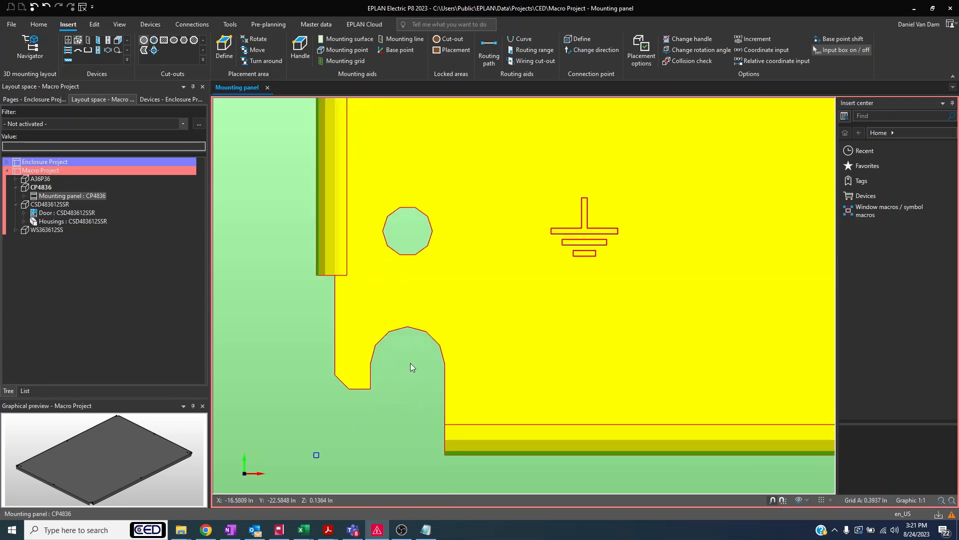
left_click(302, 55)
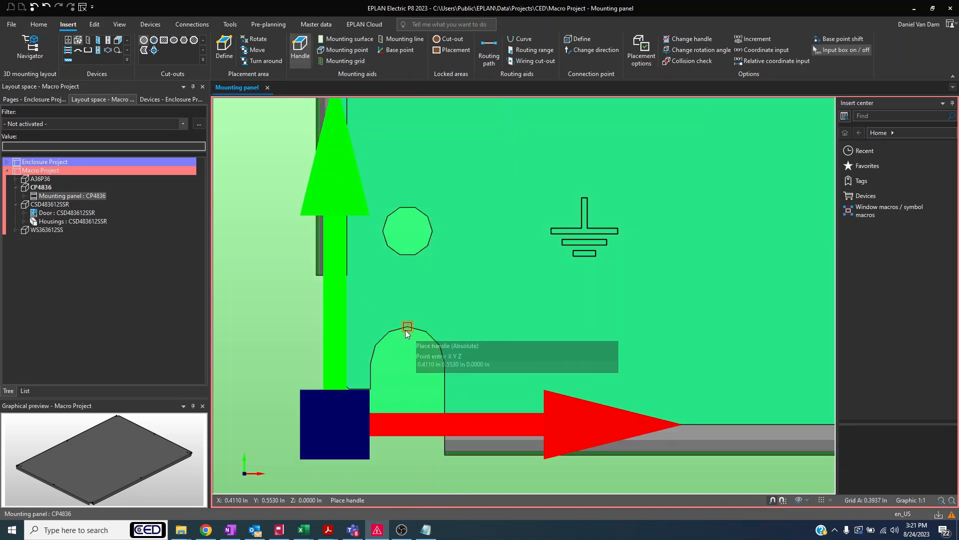
left_click(408, 364)
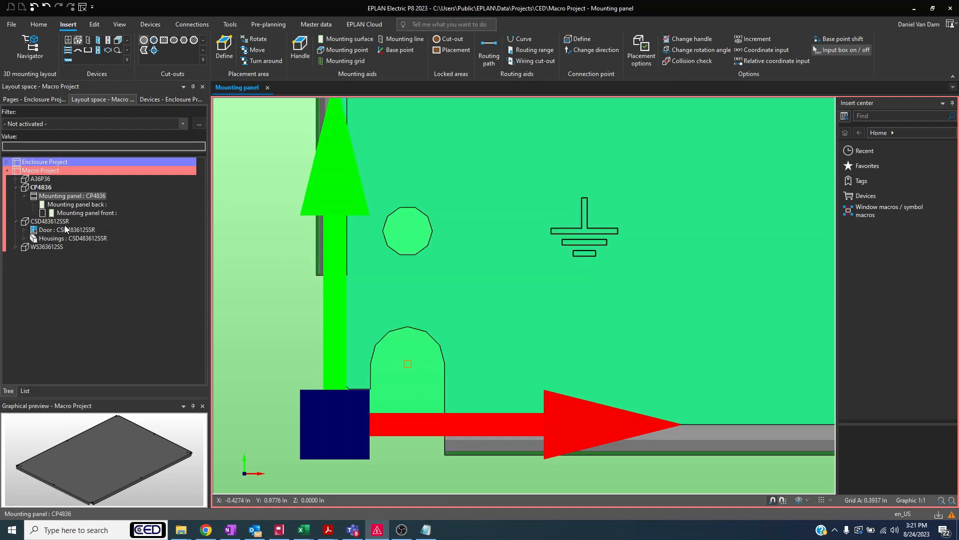
Collapse the mounting panel branch of CP4836 in the layout space tree.
left_click(25, 196)
left_click(25, 197)
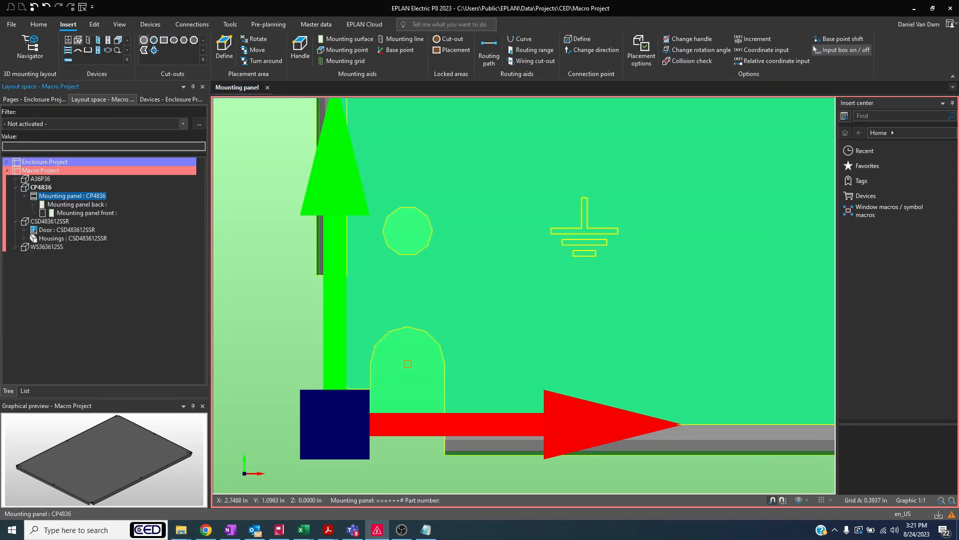
key("alt+Tab")
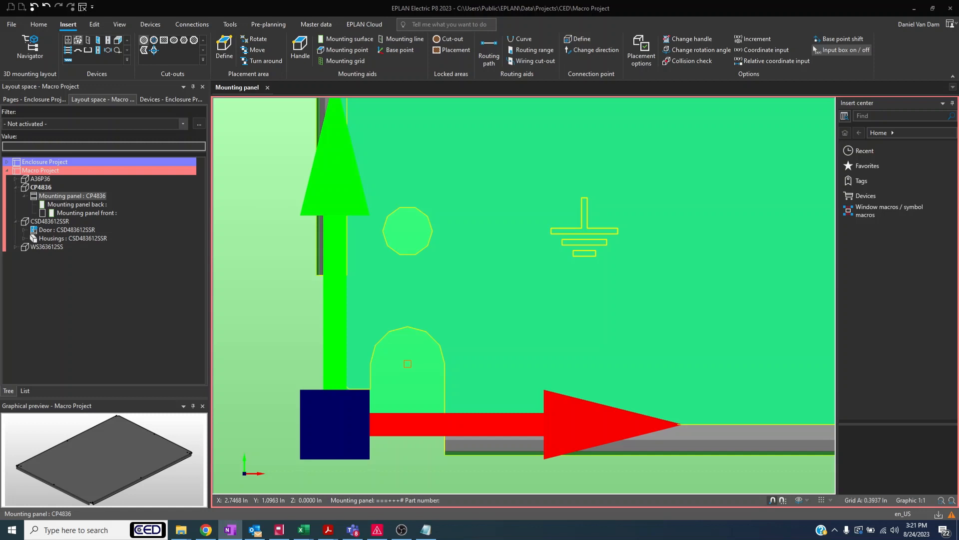
left_click(24, 196)
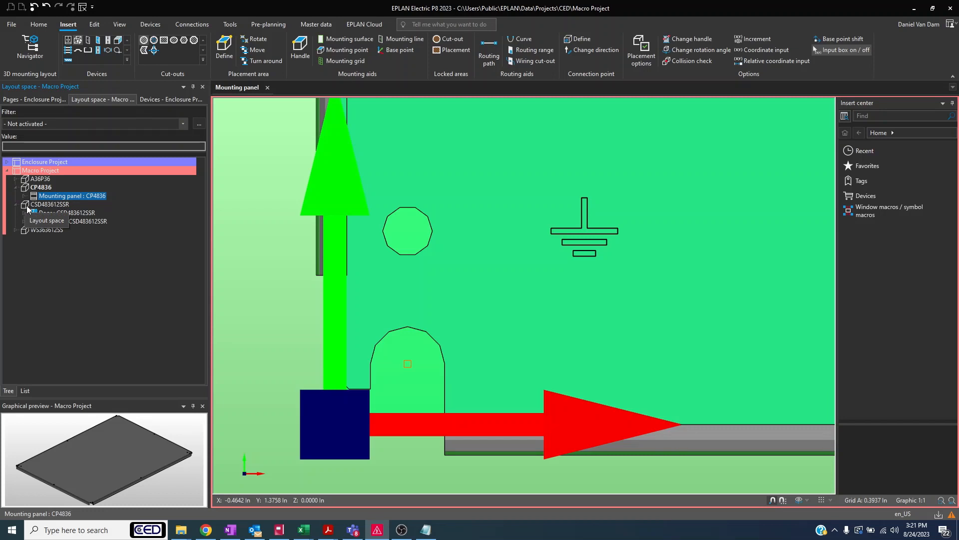
For the CSD483612SSR door and housings together, disable Item requires holes in mounting surface and enable Item is fastened unmovably to the superior item.
left_click(68, 214)
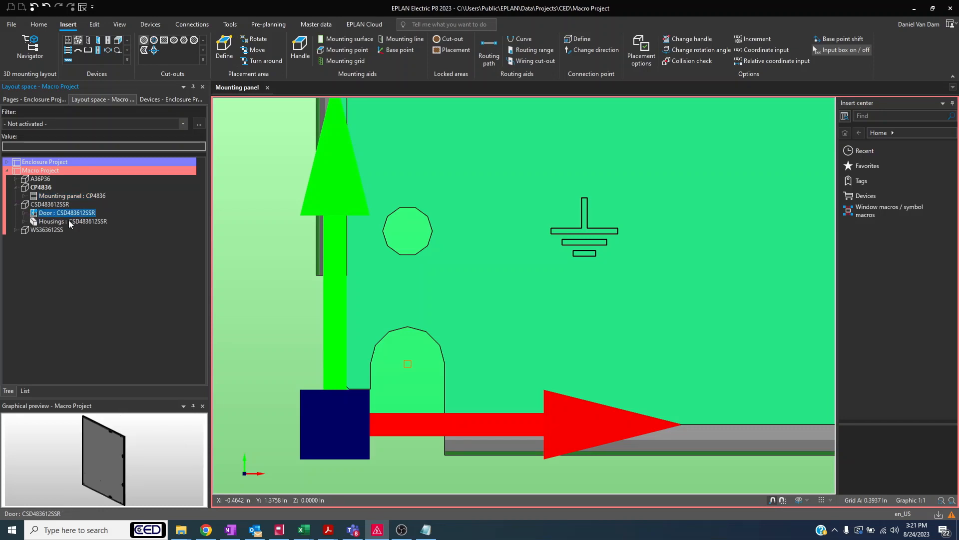
left_click(68, 221, "ctrl")
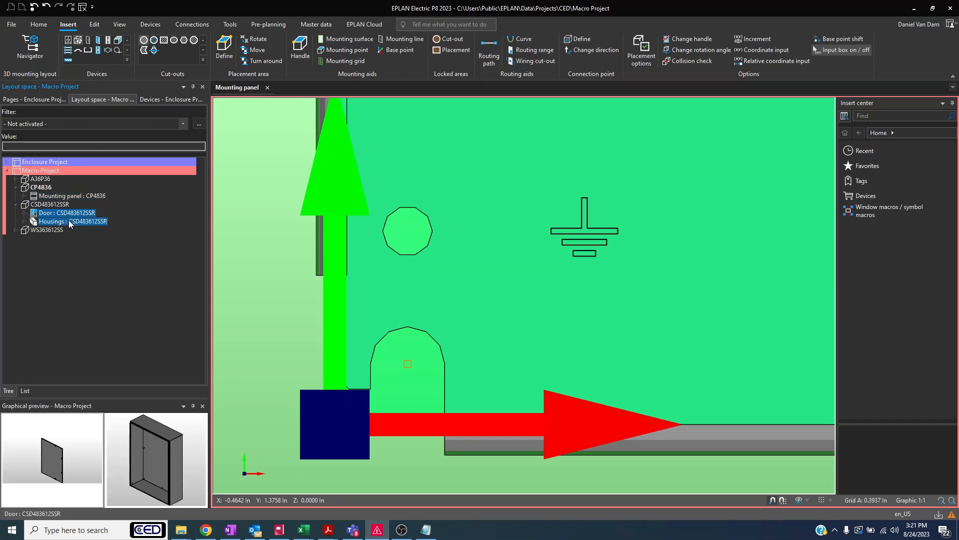
right_click(68, 219)
left_click(106, 355)
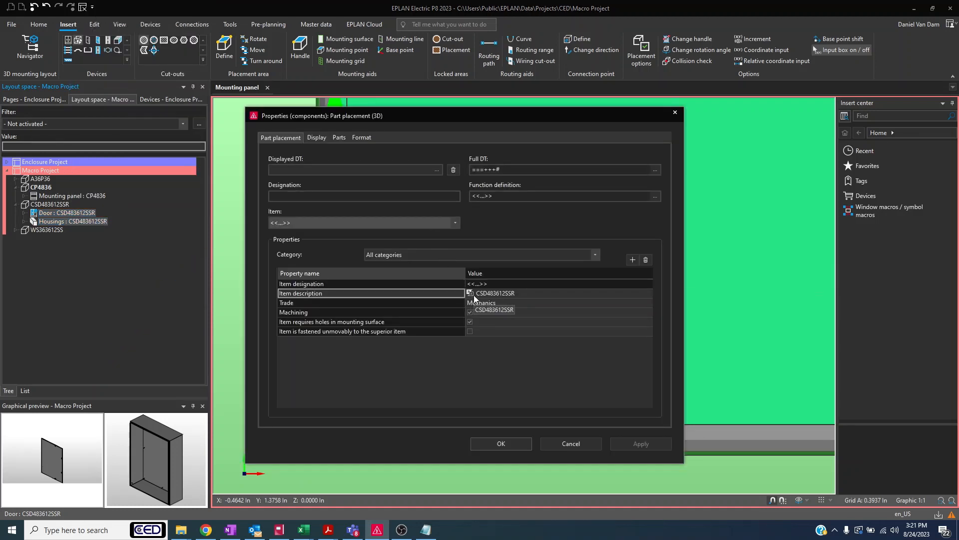
left_click(471, 322)
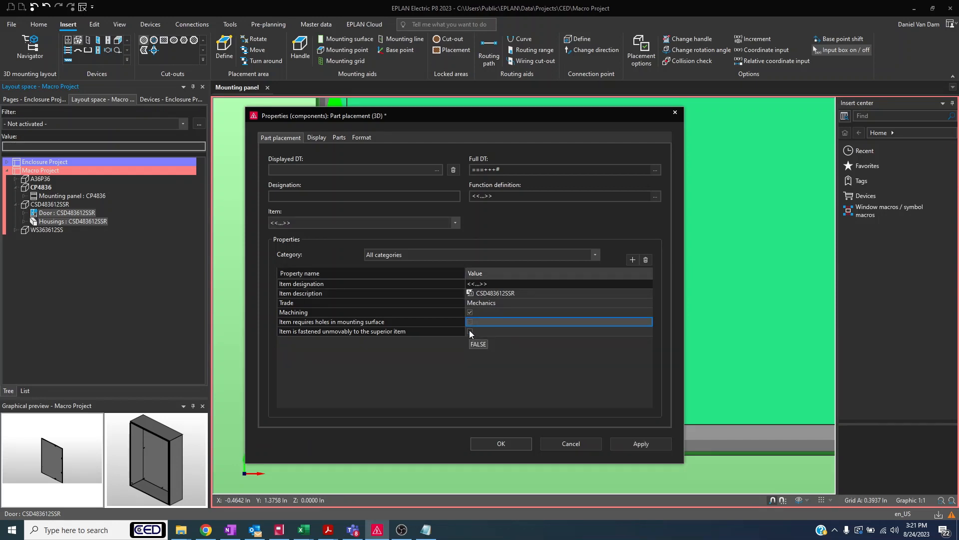
left_click(471, 332)
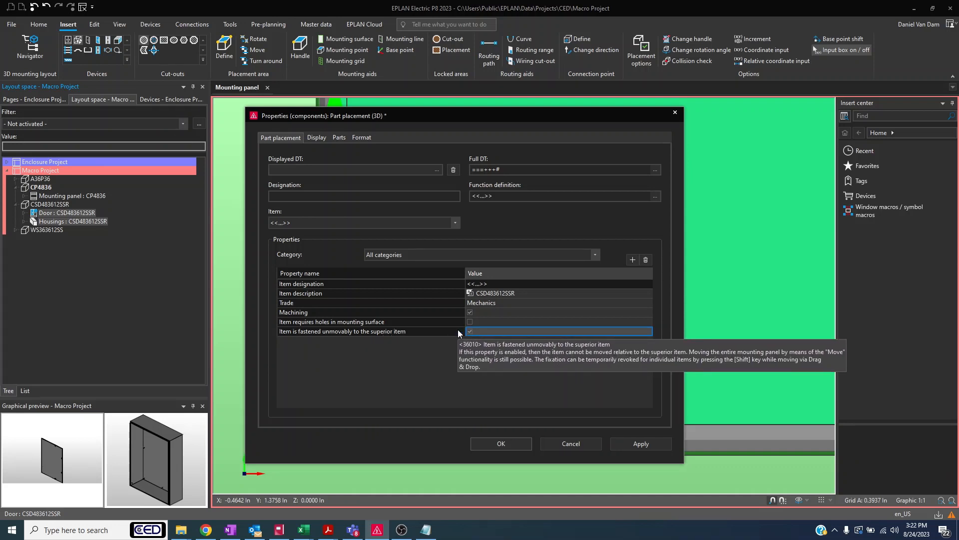
left_click(501, 444)
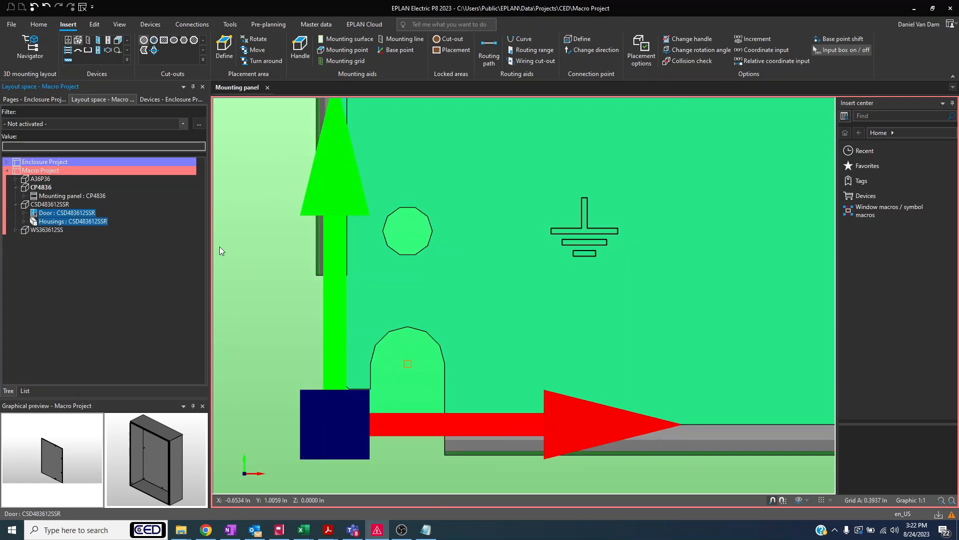
For the CP4836 mounting panel, enable Item is fastened unmovably to the superior item and disable Item requires holes in mounting surface.
left_click(48, 198)
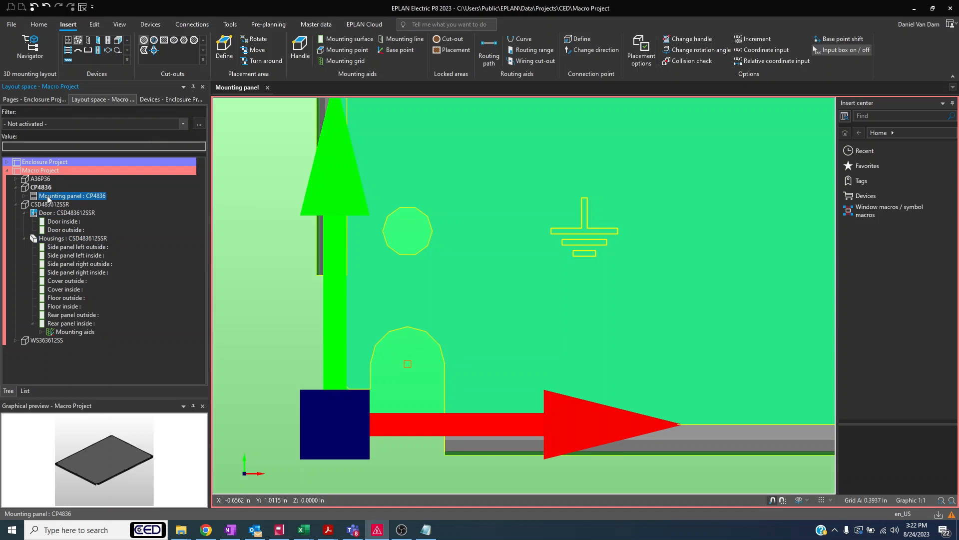
right_click(48, 197)
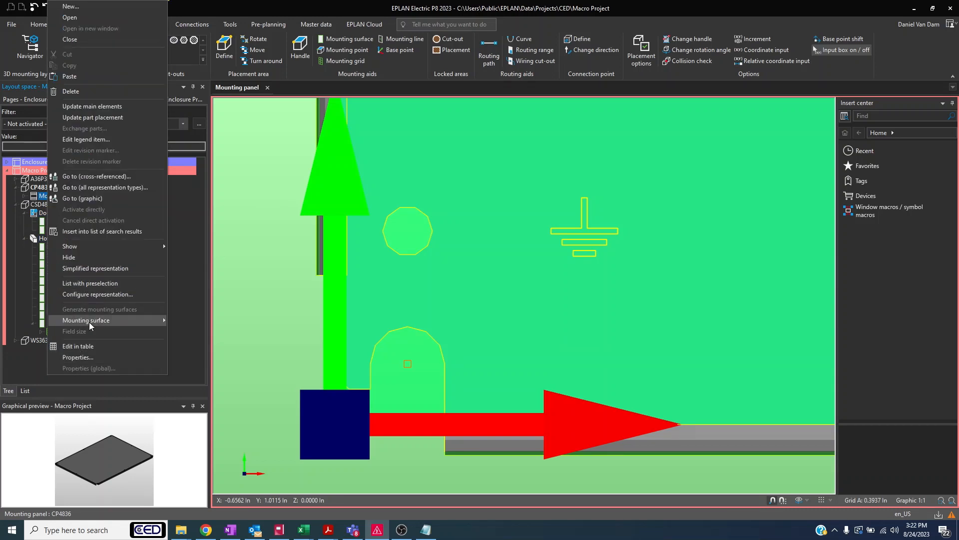
left_click(88, 357)
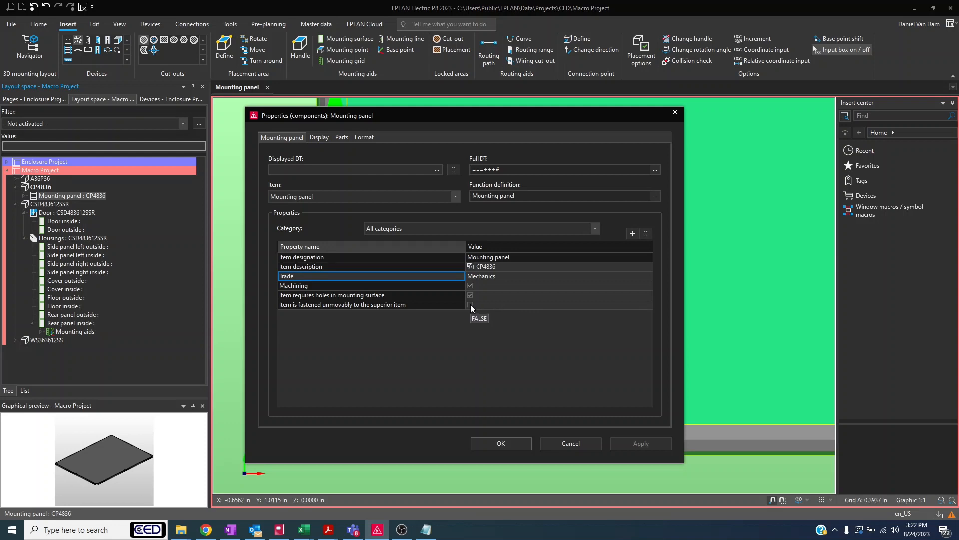
left_click(470, 305)
left_click(470, 295)
left_click(501, 443)
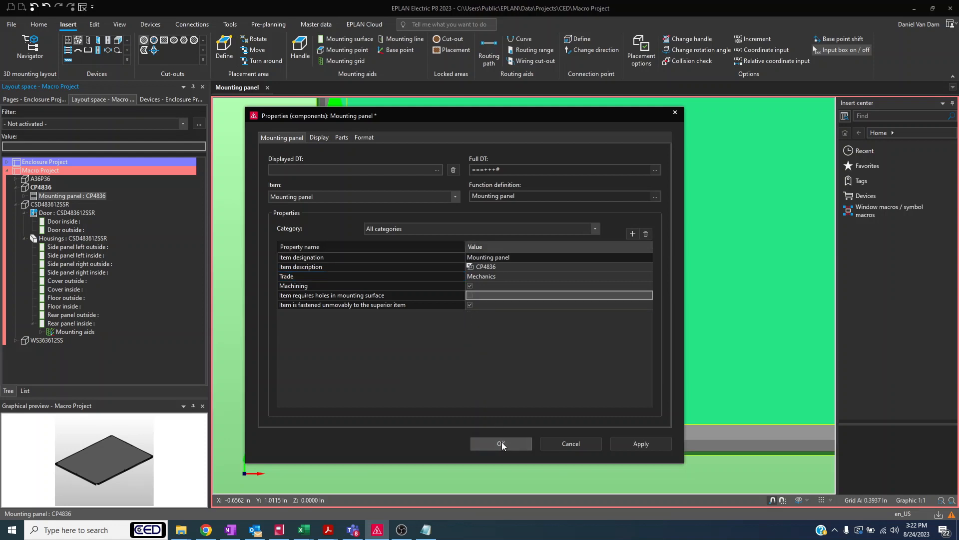
Collapse the mounting panel, Door and Housings branches in the layout space tree.
left_click(23, 196)
left_click(24, 213)
left_click(23, 221)
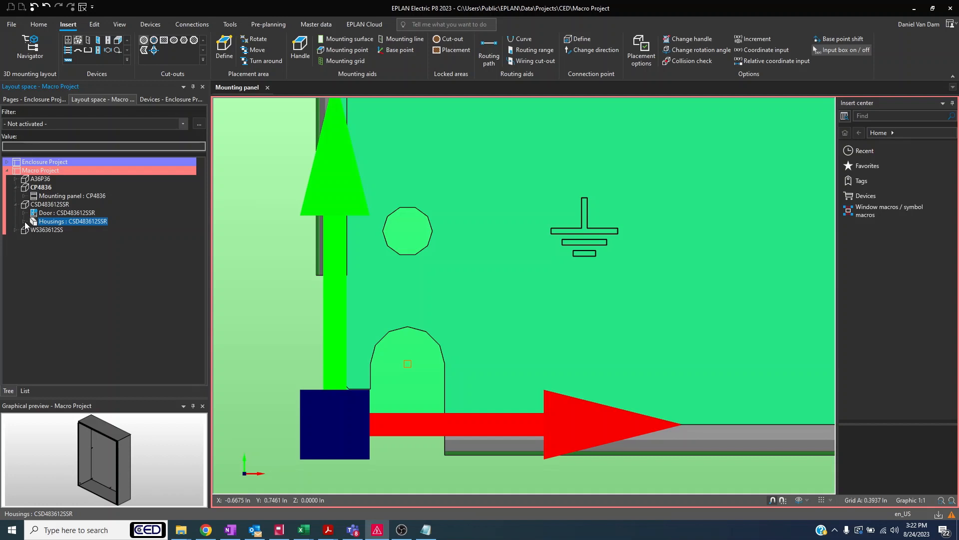
Set the macro name of the CSD483612SSR layout space to HOF.CSD483612SSR_3D.ema in the Hof macro folder.
left_click(50, 205)
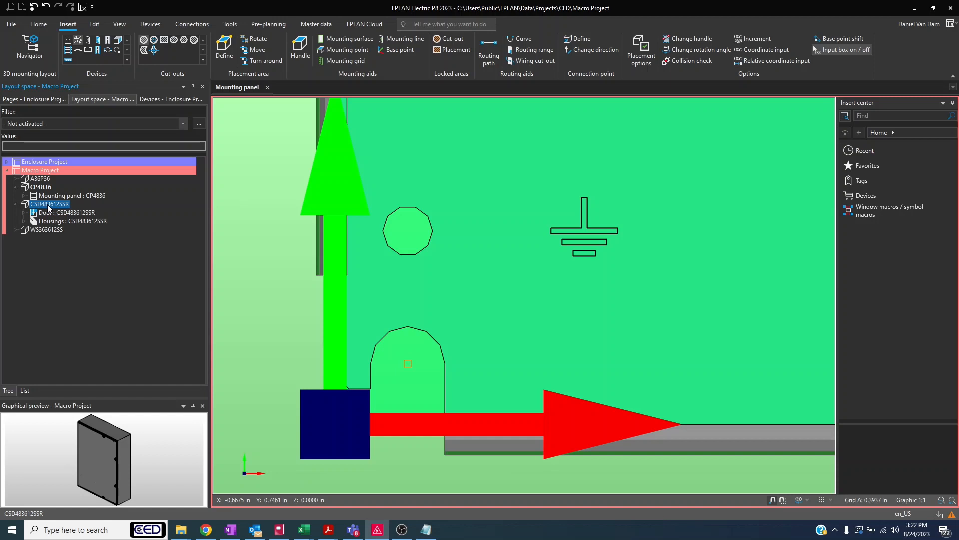
right_click(49, 208)
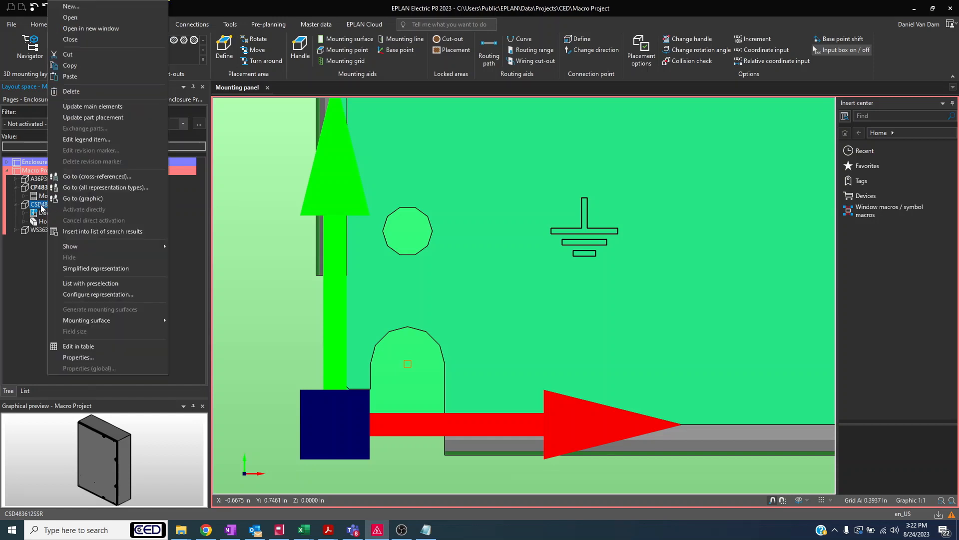
key("Escape")
right_click(42, 208)
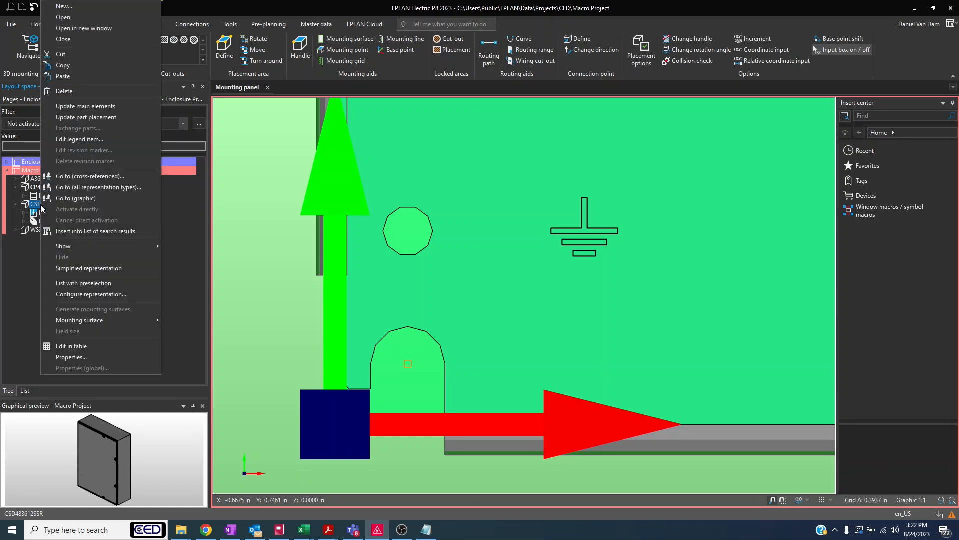
left_click(83, 346)
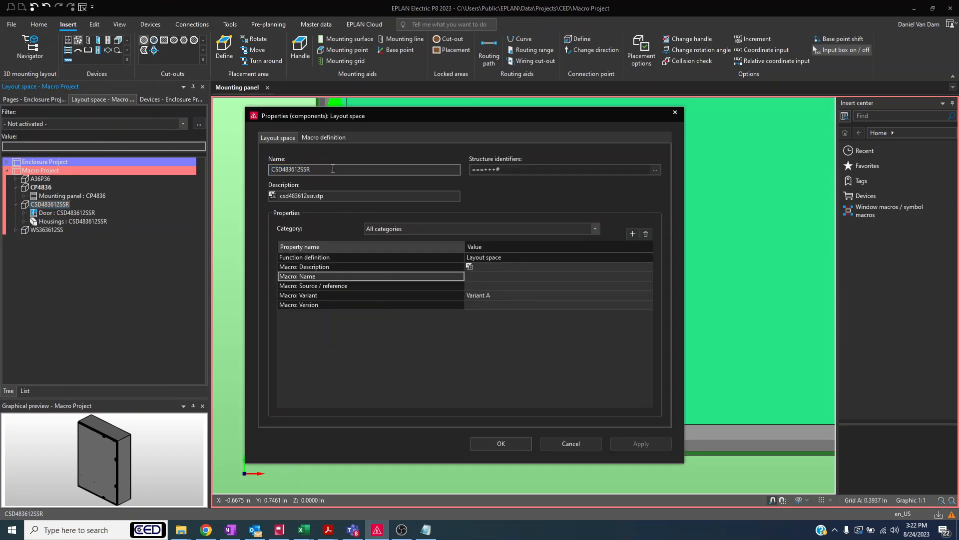
left_click(476, 276)
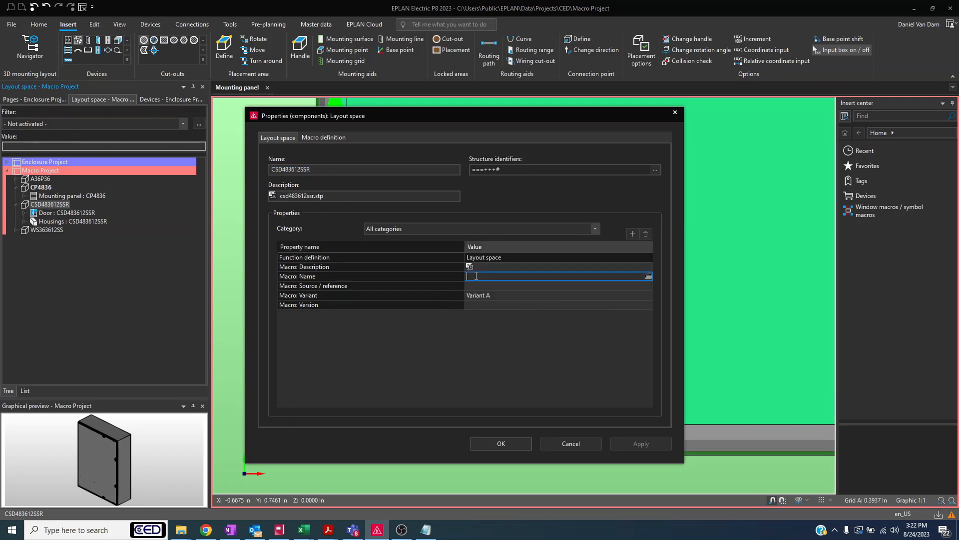
type("HOF.")
type("CSD483612SSR")
type("_3D.ema")
left_click(649, 277)
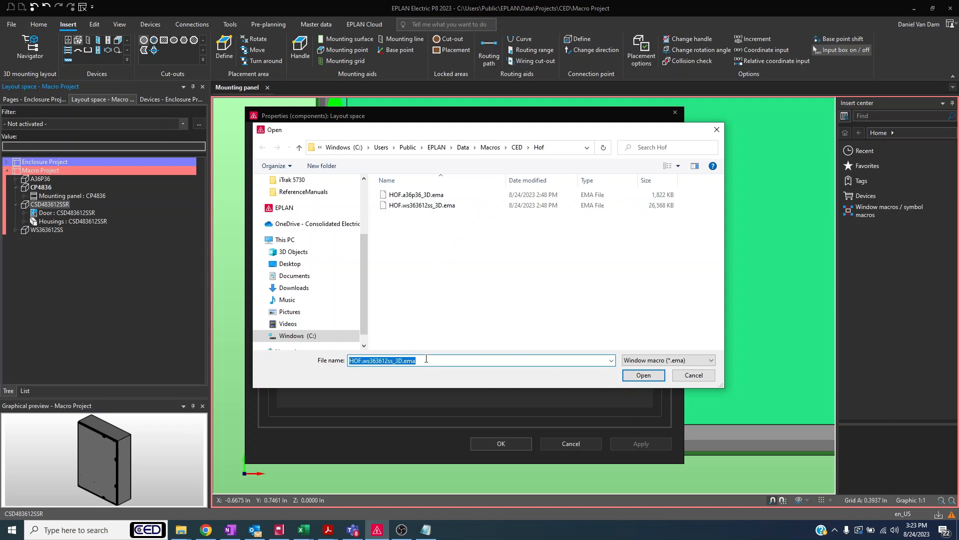
type("HOF")
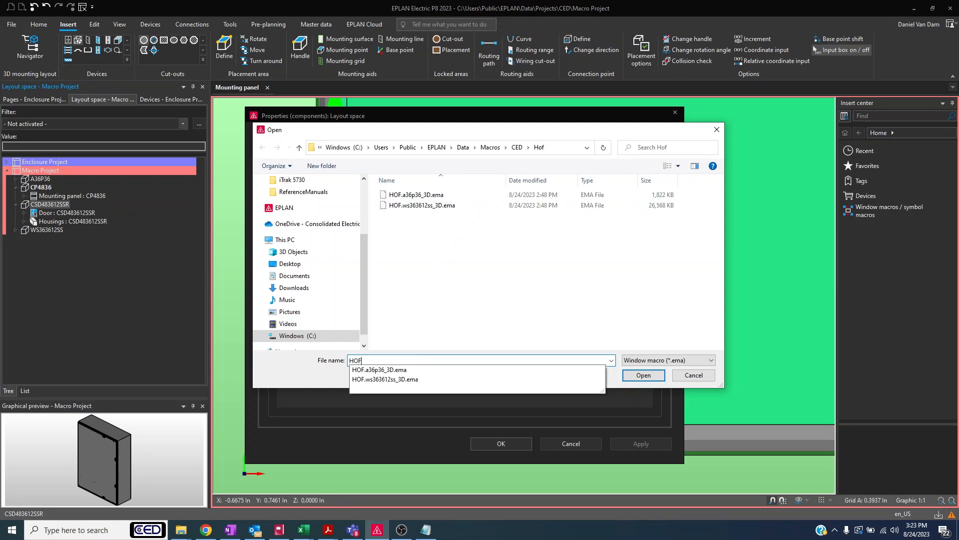
type(".")
type("CSD483612SSR")
type("_3D.e")
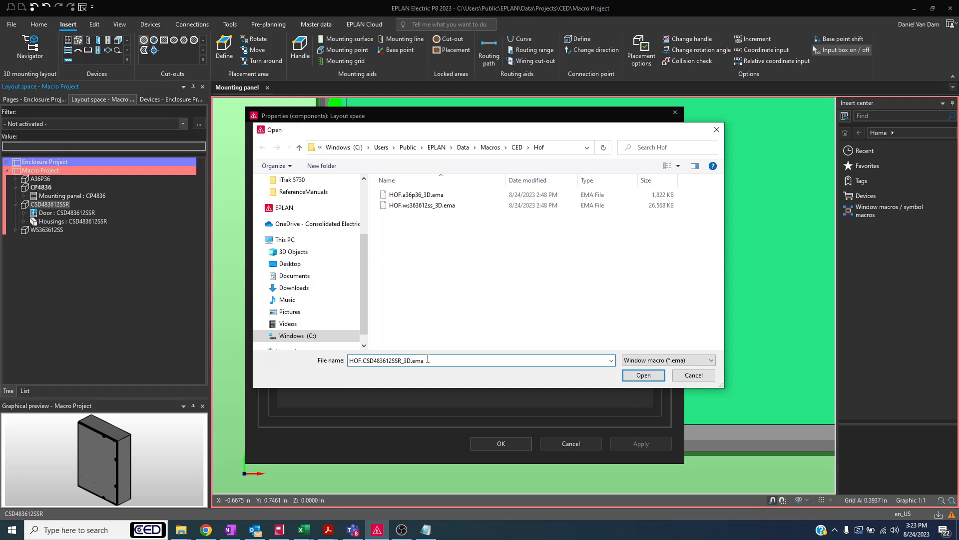
left_click(644, 379)
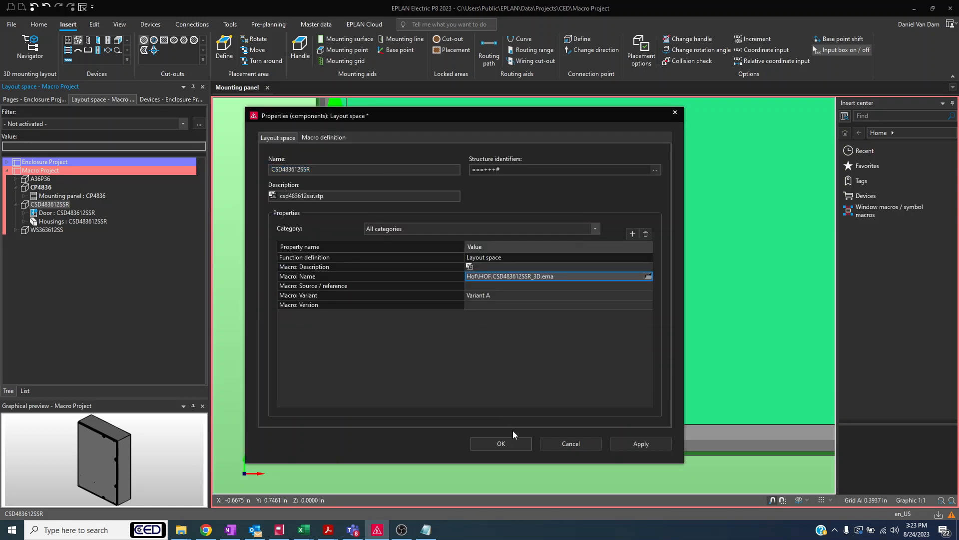
left_click(521, 443)
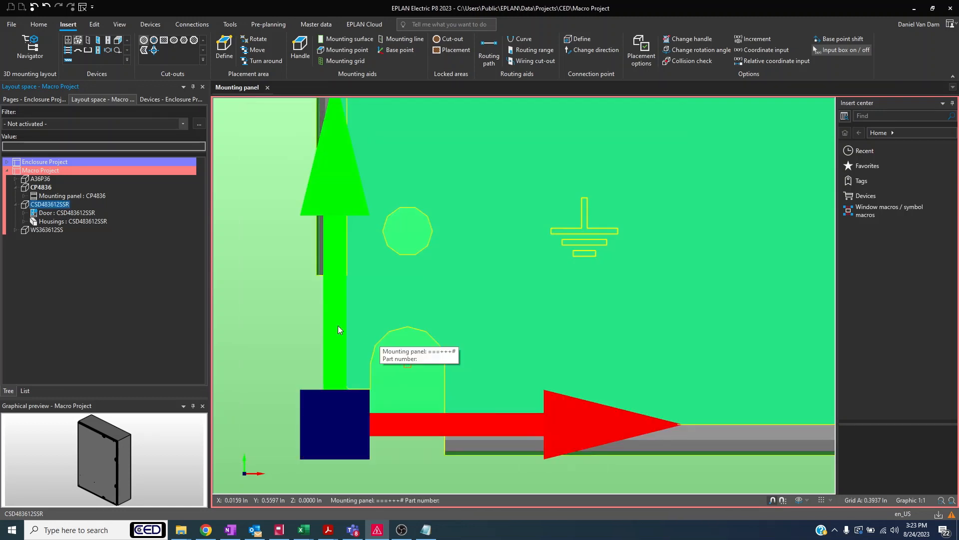
right_click(40, 196)
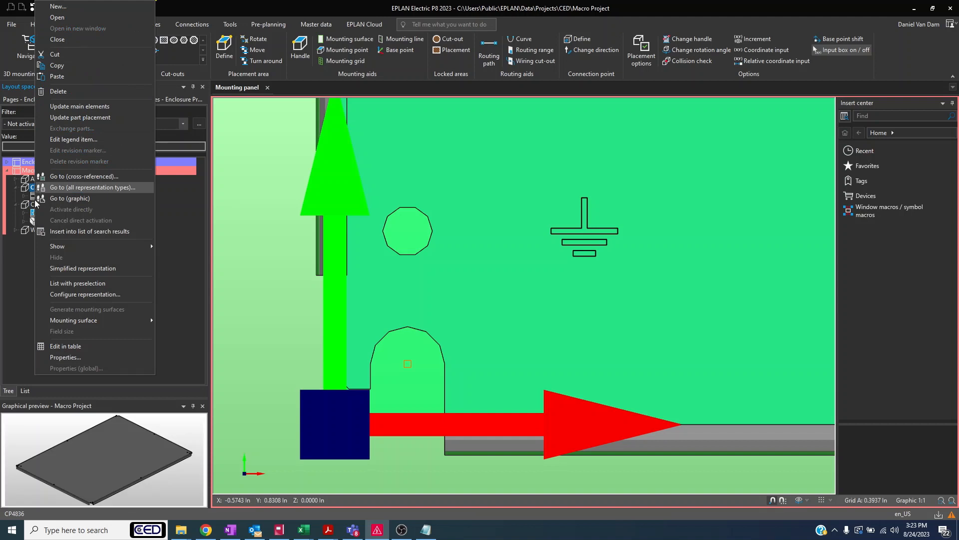
left_click(44, 203)
right_click(45, 199)
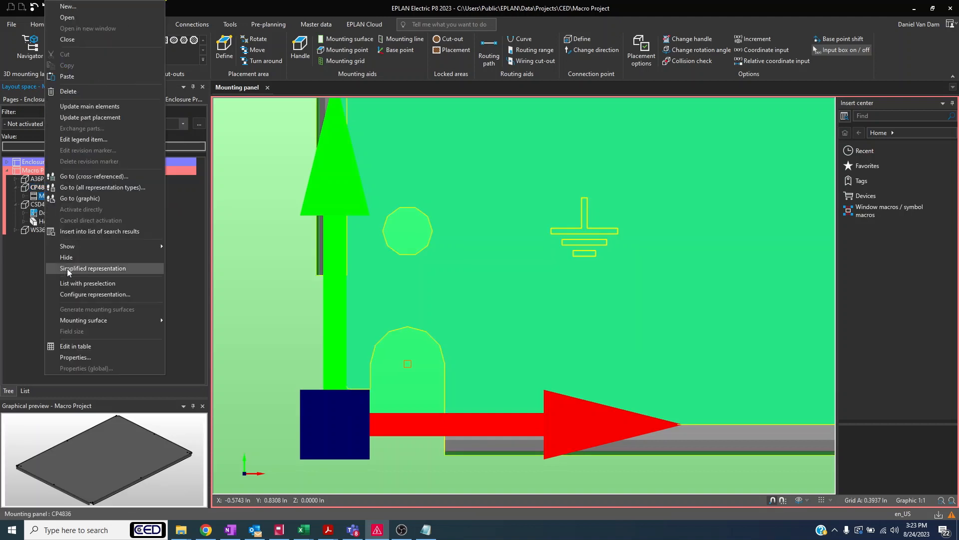
left_click(89, 363)
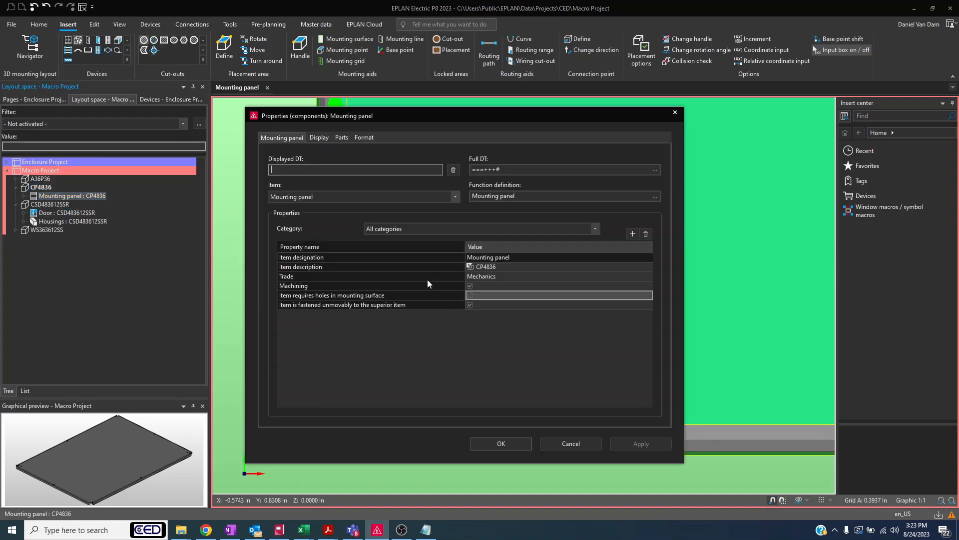
left_click(571, 443)
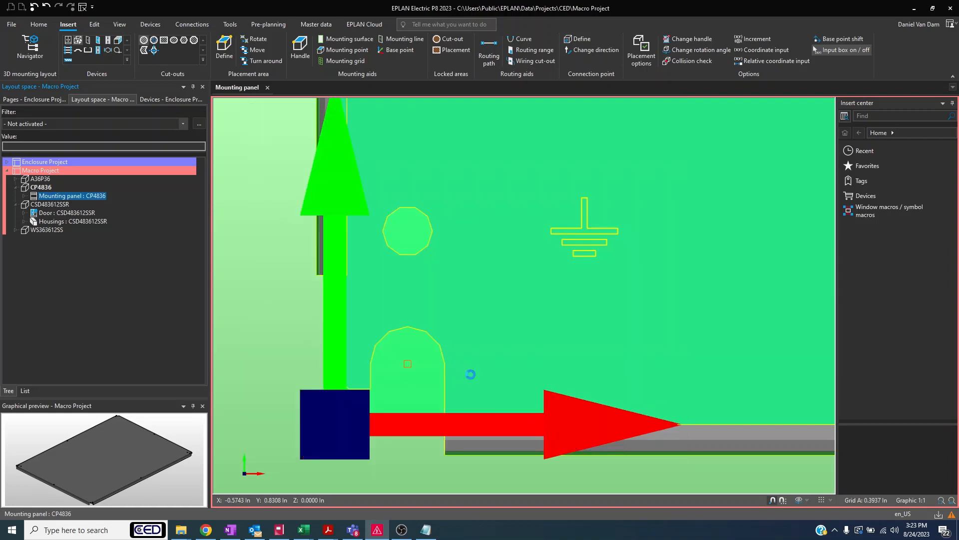
Set the macro name of the CP4836 layout space to HOF.CP4836_3D.ema in the Hof macro folder.
left_click(45, 188)
right_click(44, 188)
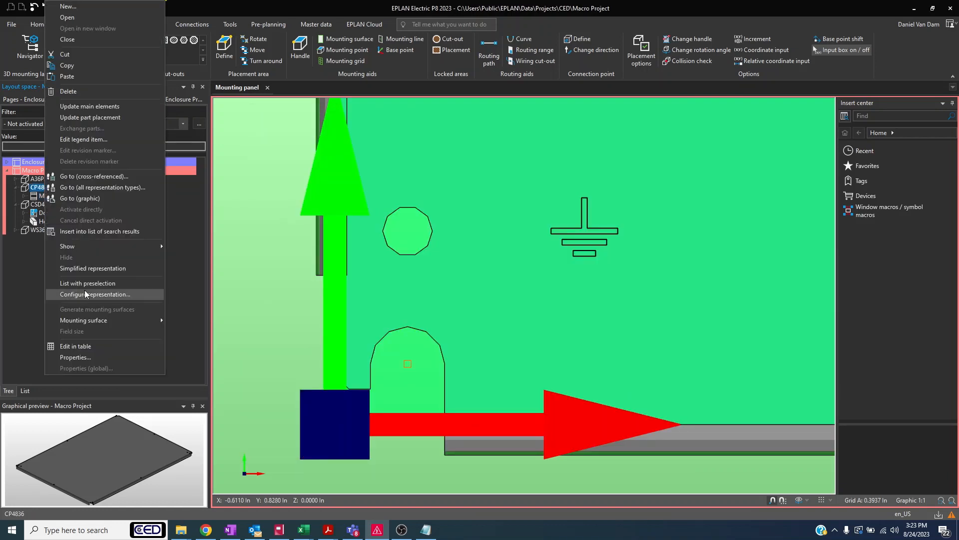
left_click(85, 356)
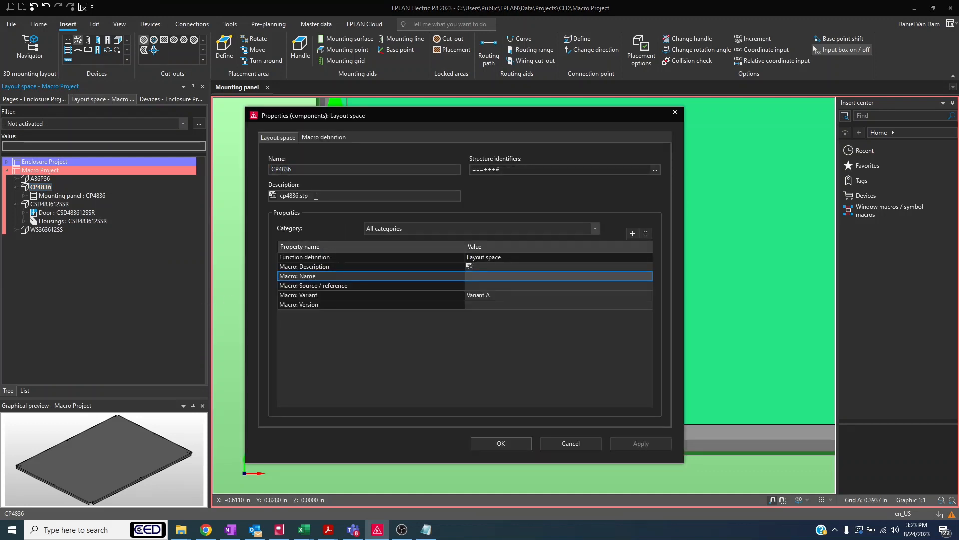
left_click(624, 276)
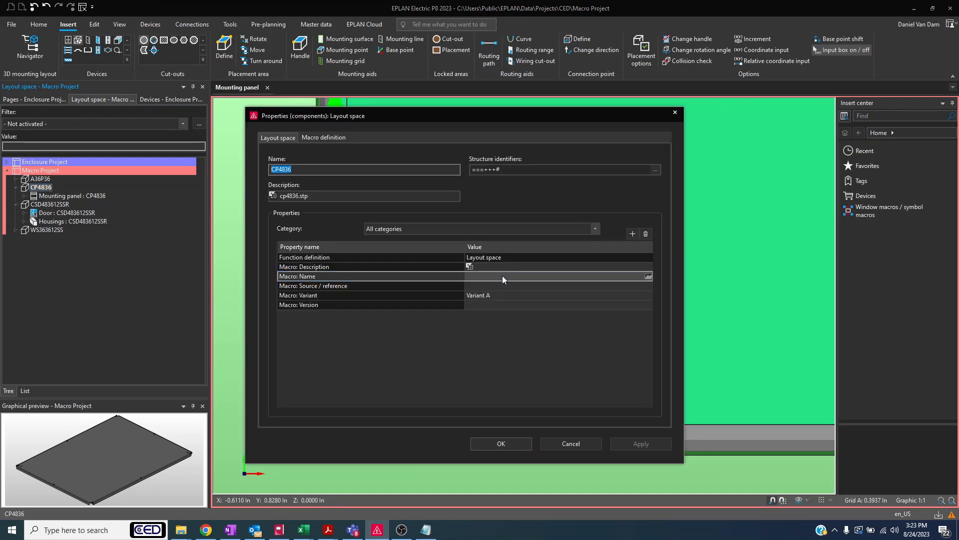
left_click(648, 277)
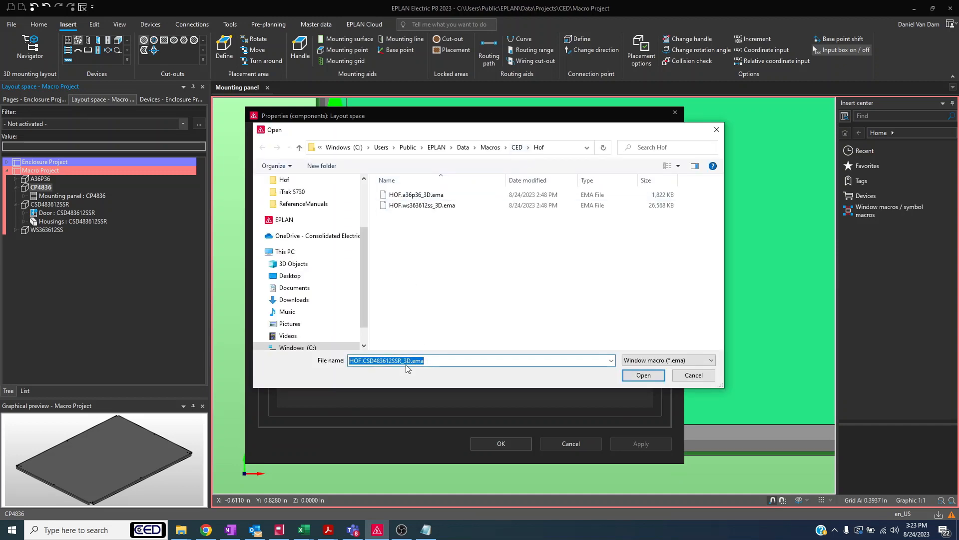
left_click_drag(401, 360, 363, 360)
type("CP4836")
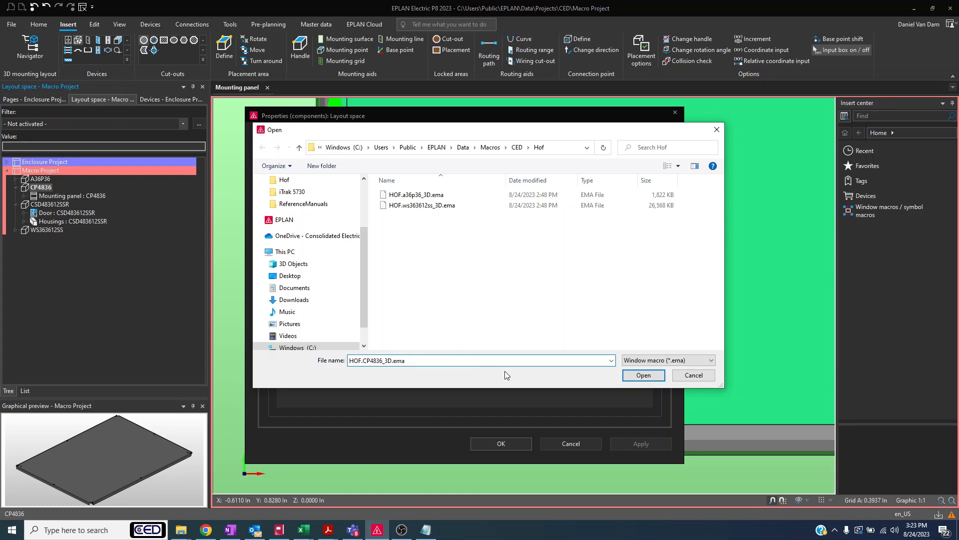
left_click(644, 375)
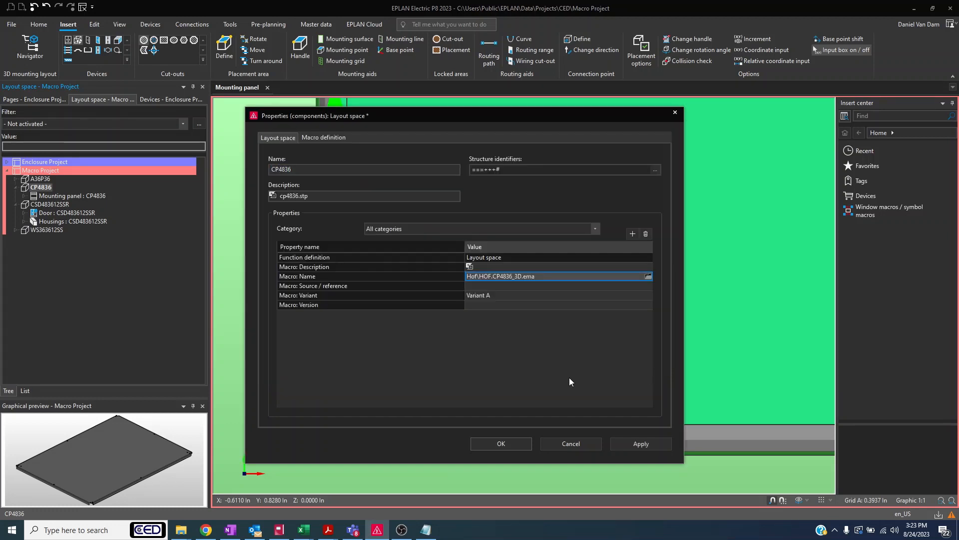
left_click(501, 443)
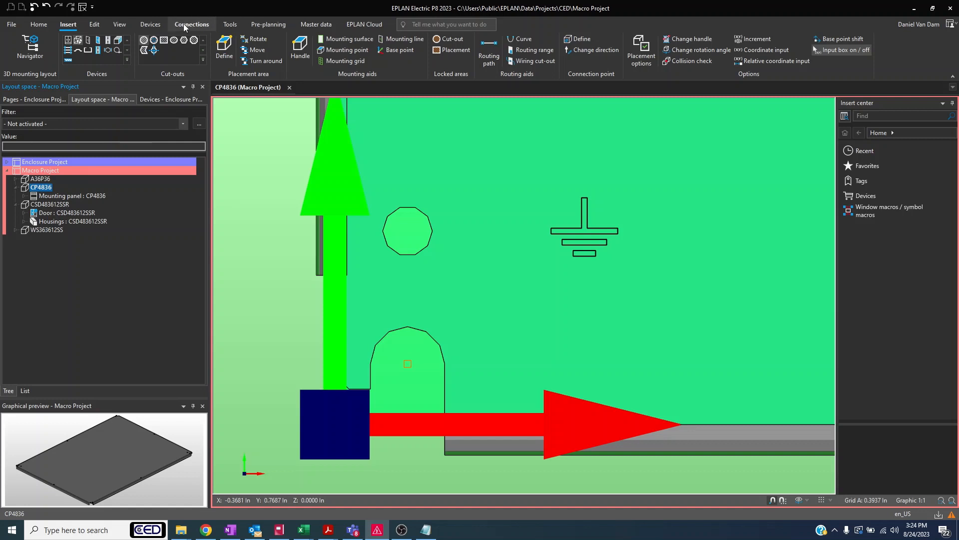
Generate the macro automatically from the CP4836 layout space, with overwriting of existing macros enabled.
left_click(315, 26)
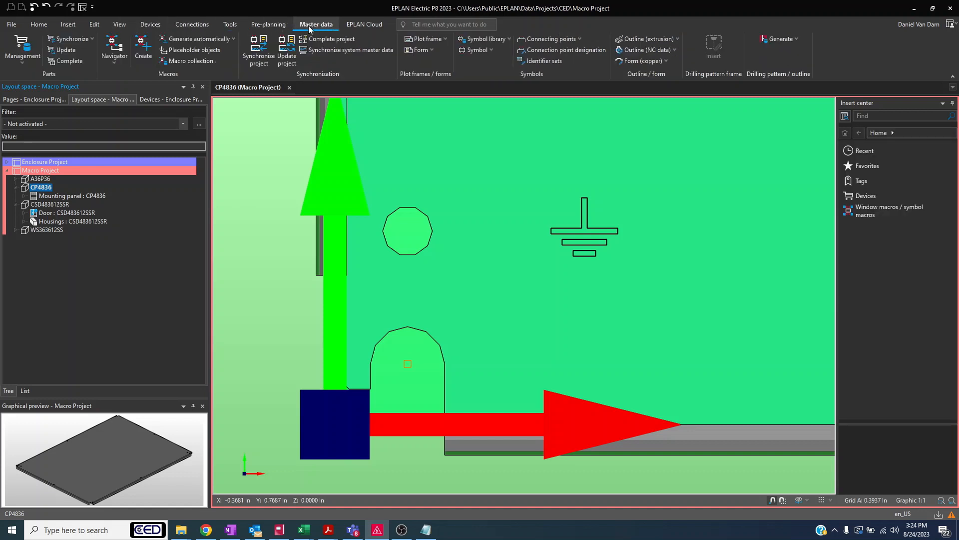
left_click(217, 40)
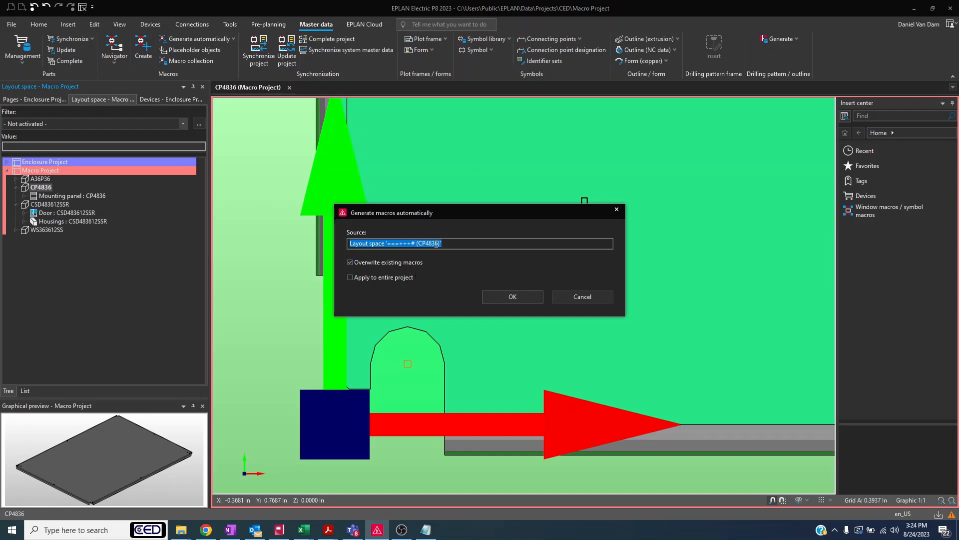
left_click(514, 296)
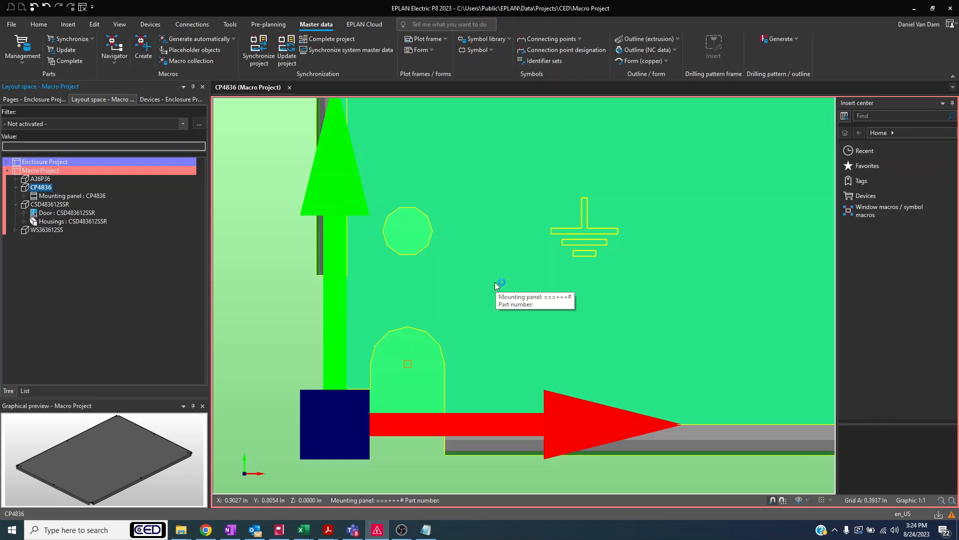
Generate the macro automatically from the CSD483612SSR layout space, with overwriting of existing macros enabled.
left_click(50, 205)
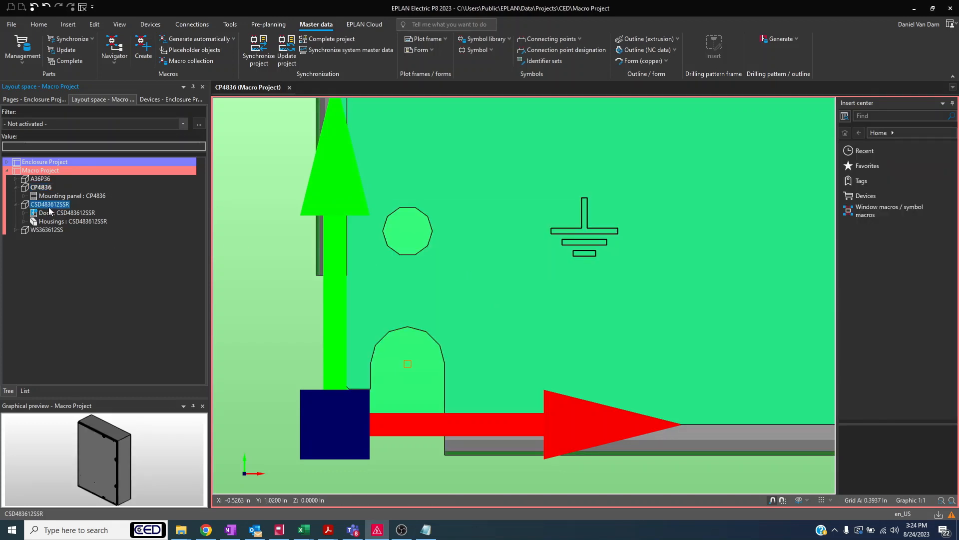
left_click(196, 40)
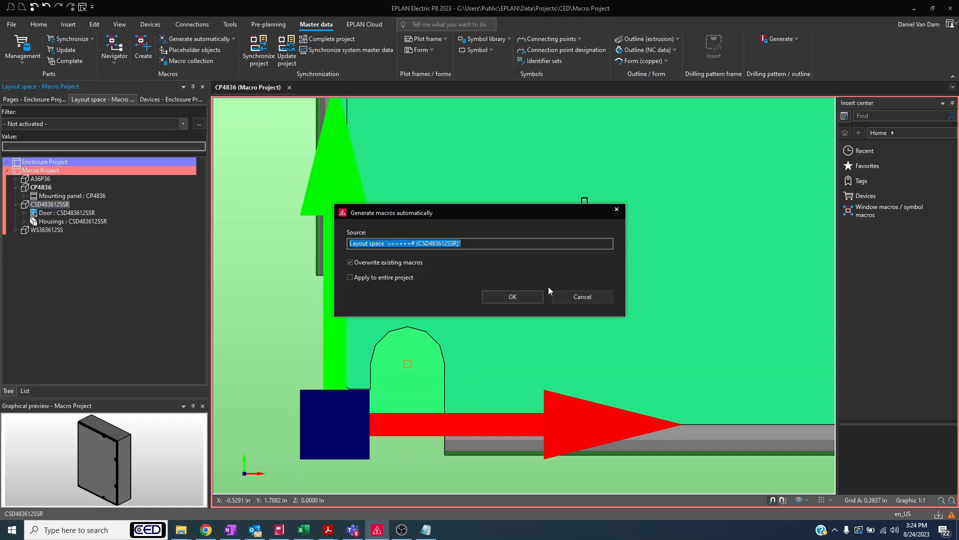
left_click(514, 296)
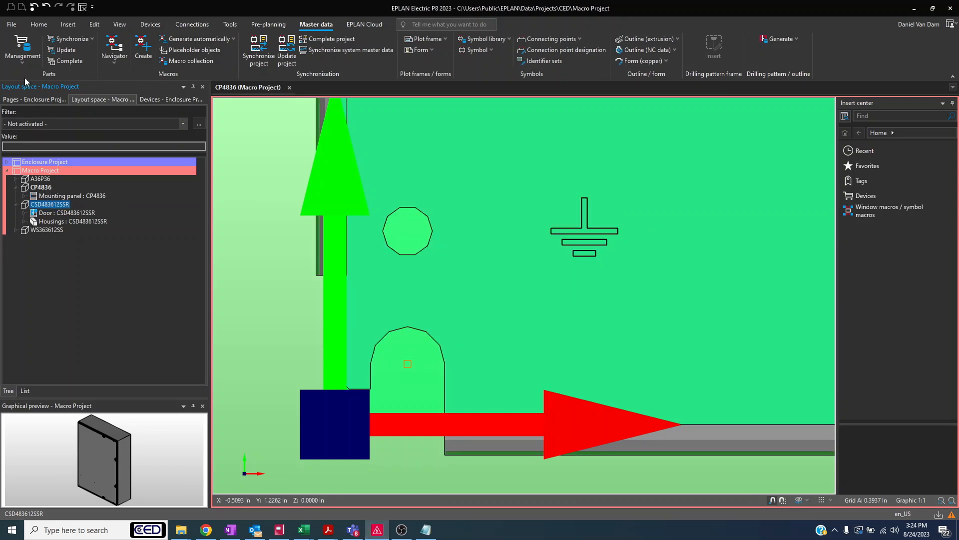
In parts management, create a new part under the HOF mounting panels and set its part number to CP4836.
left_click(23, 47)
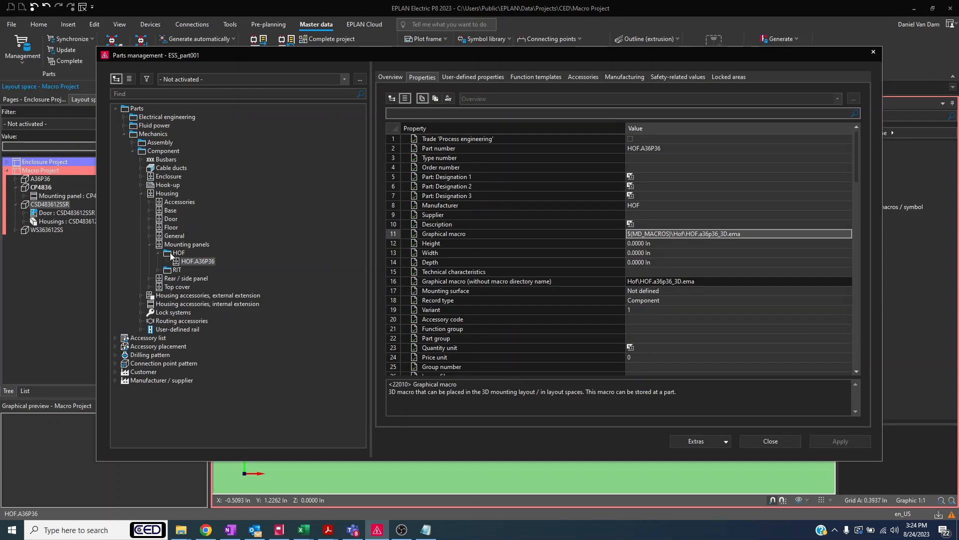
left_click(198, 262)
left_click(177, 253)
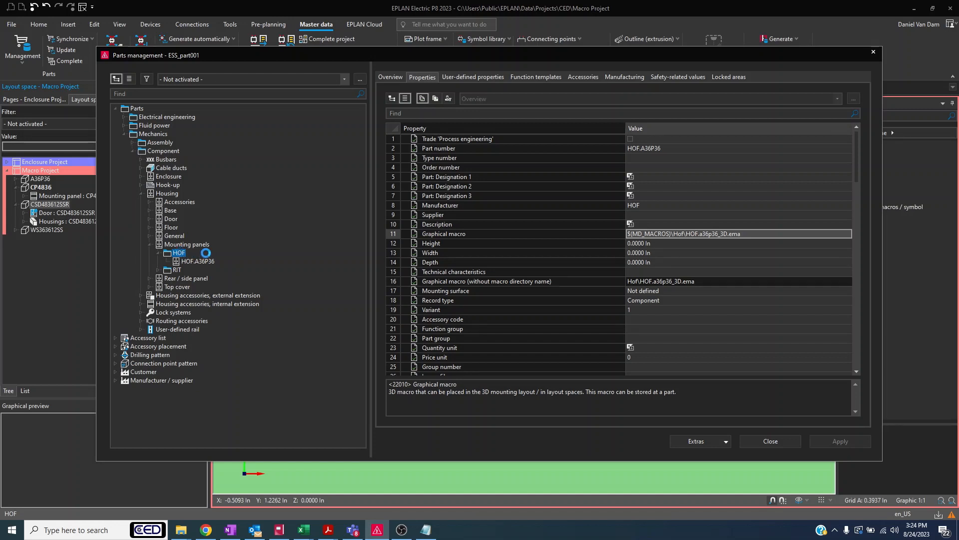
right_click(180, 254)
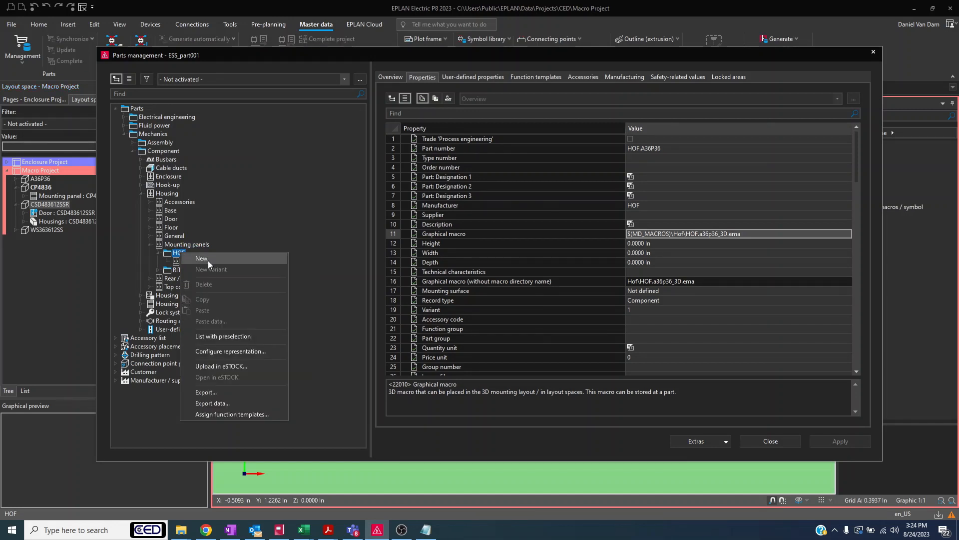
left_click(201, 257)
left_click(671, 149)
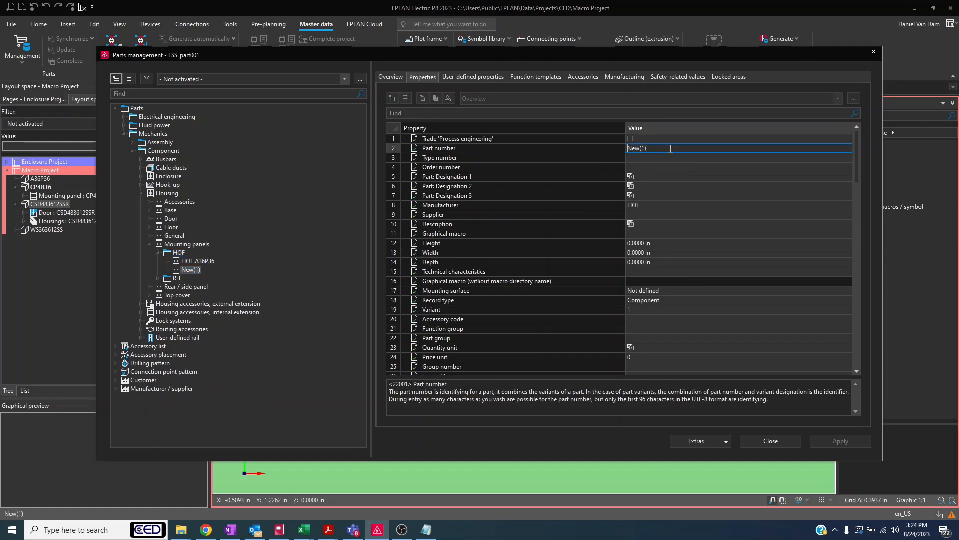
key("ctrl+a")
type("CP4836")
Assign HOF.CP4836_3D.ema from the Hof folder as the graphical macro of the new CP4836 part.
left_click(690, 234)
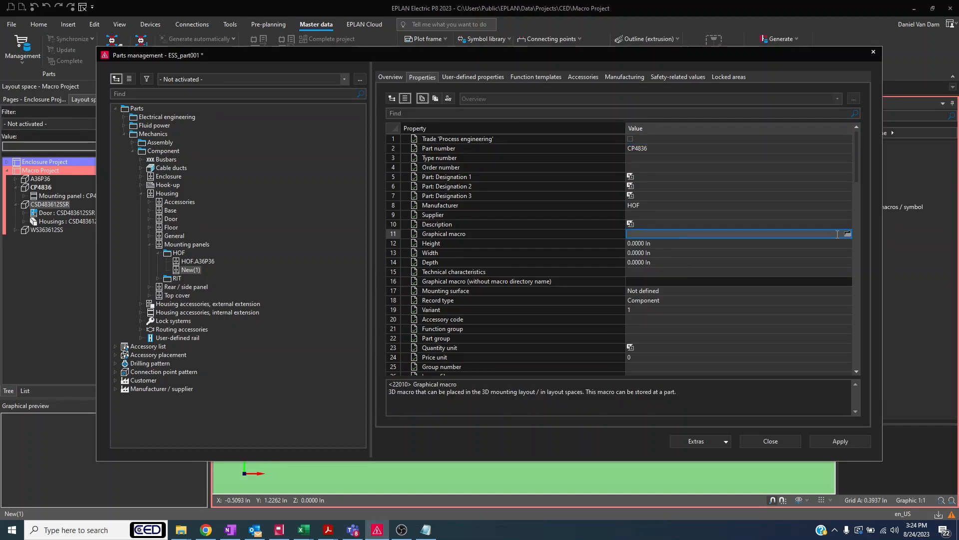
left_click(848, 235)
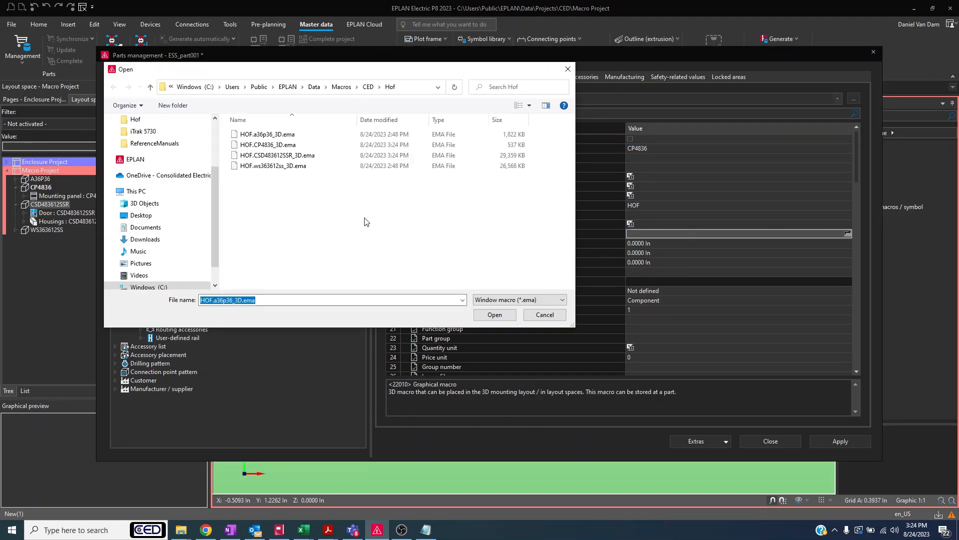
left_click(270, 145)
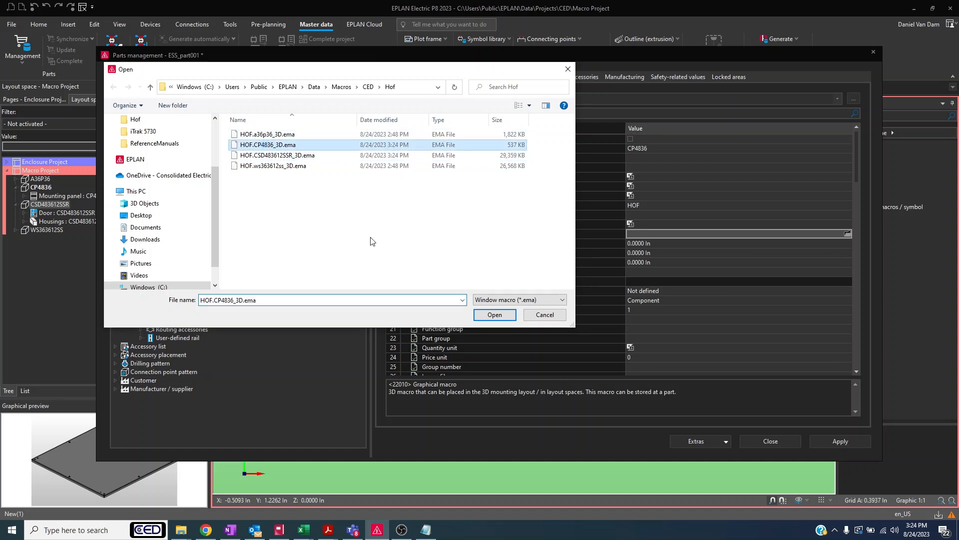
left_click(494, 315)
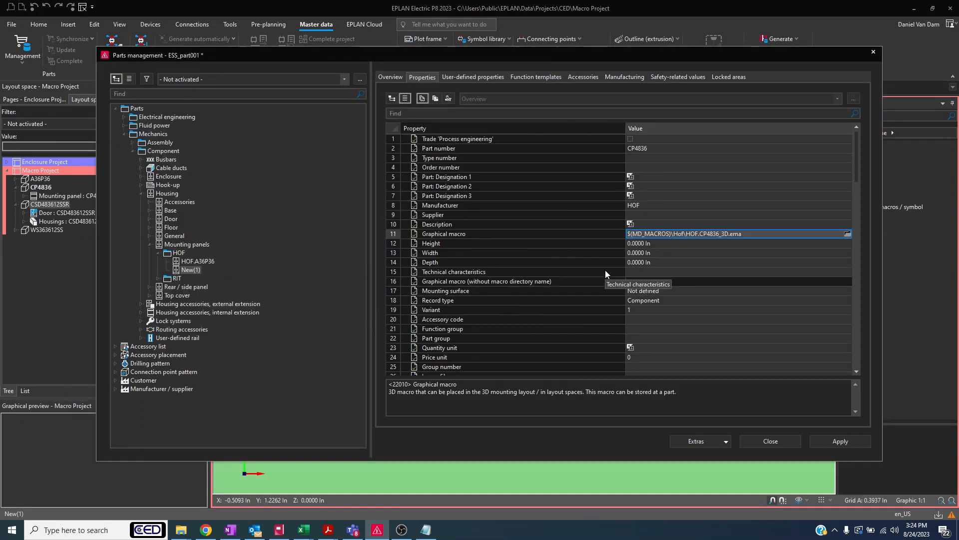
Save the new part's macro assignment, then change its part number to HOF.CP4836 and apply it.
left_click(833, 444)
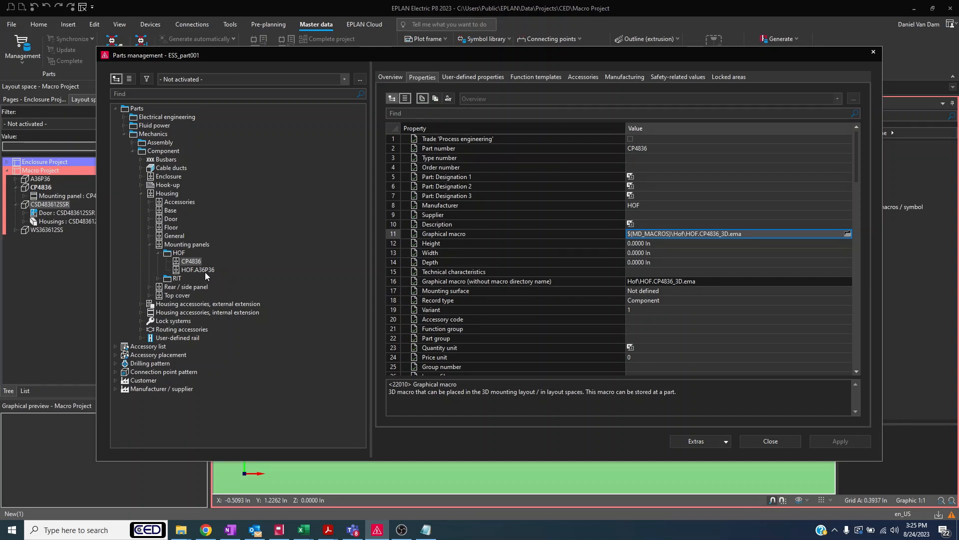
left_click(661, 147)
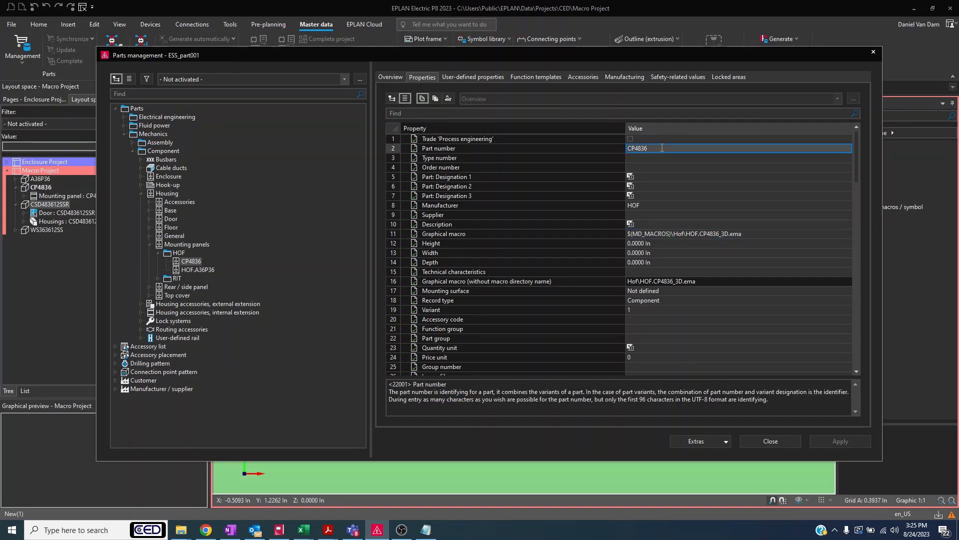
key("Home")
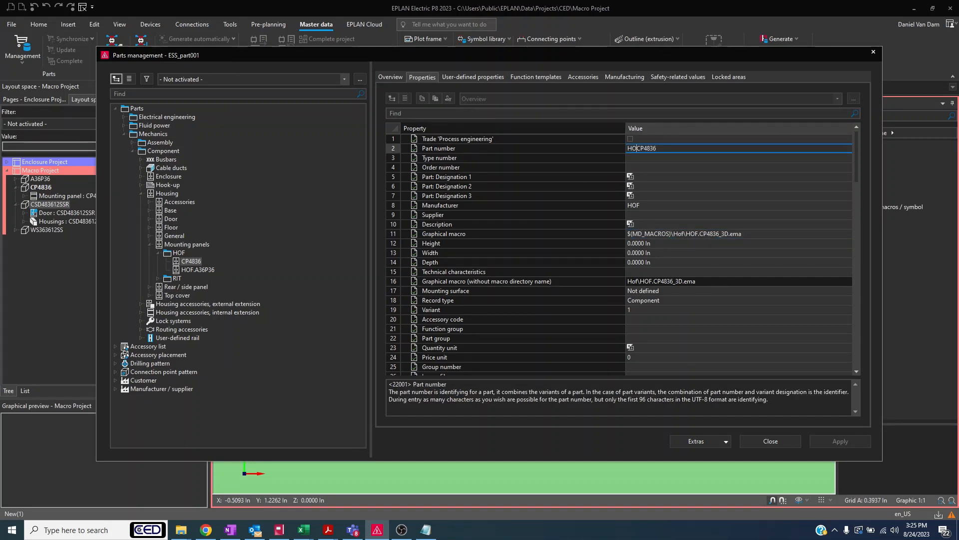
type("HOF.")
left_click(662, 157)
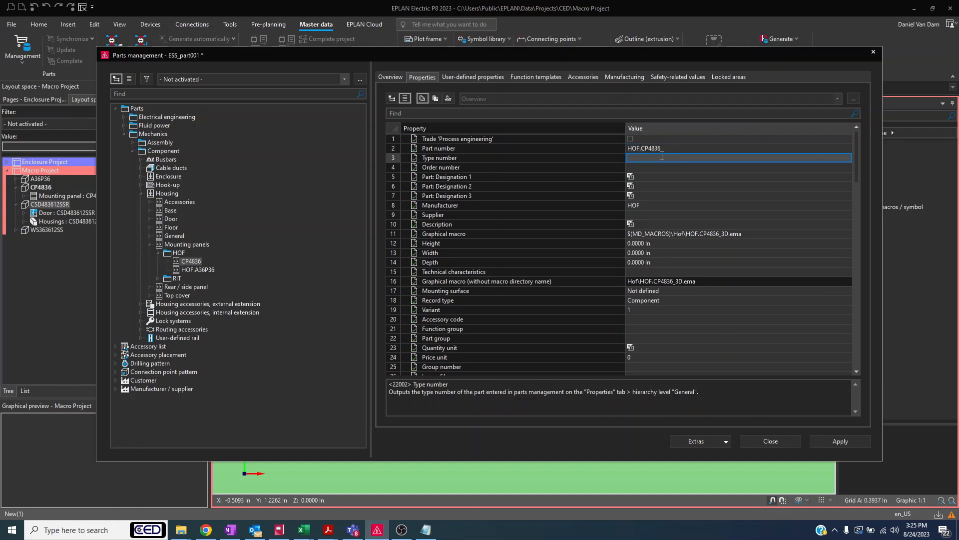
left_click(845, 442)
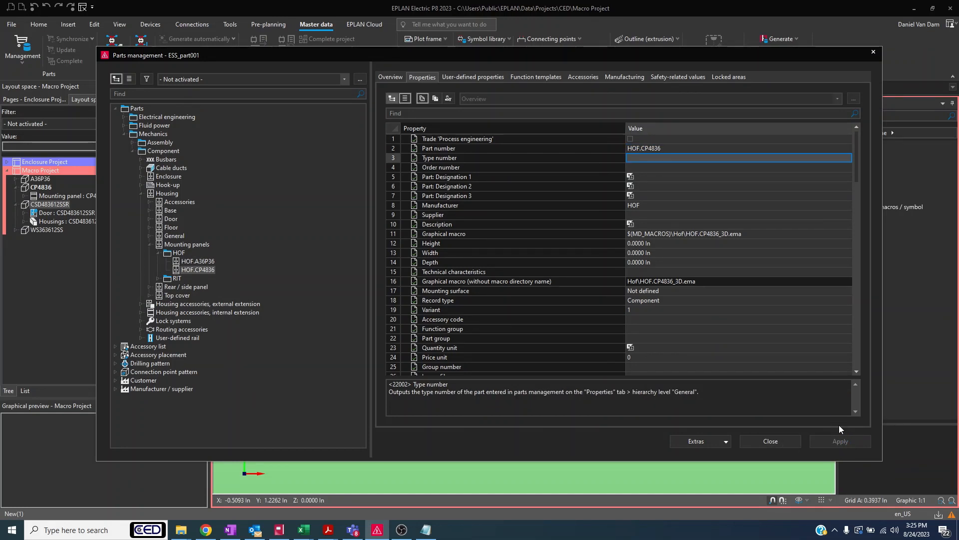
Check the properties of HOF.A36P36 for reference, then mark the HOF.CP4836 mounting panel part as an accessory.
left_click(187, 261)
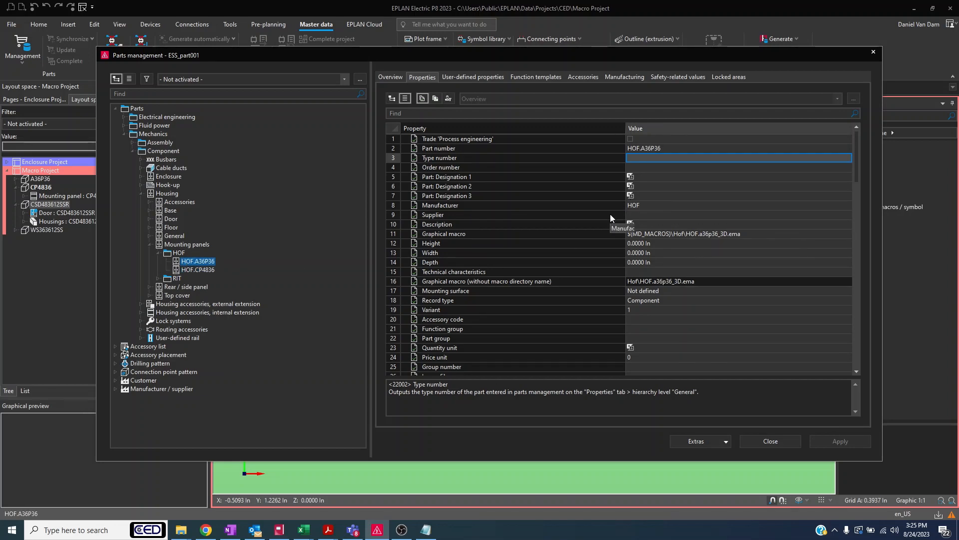
scroll(607, 345, "down", 5)
scroll(608, 345, "up", 5)
left_click(186, 270)
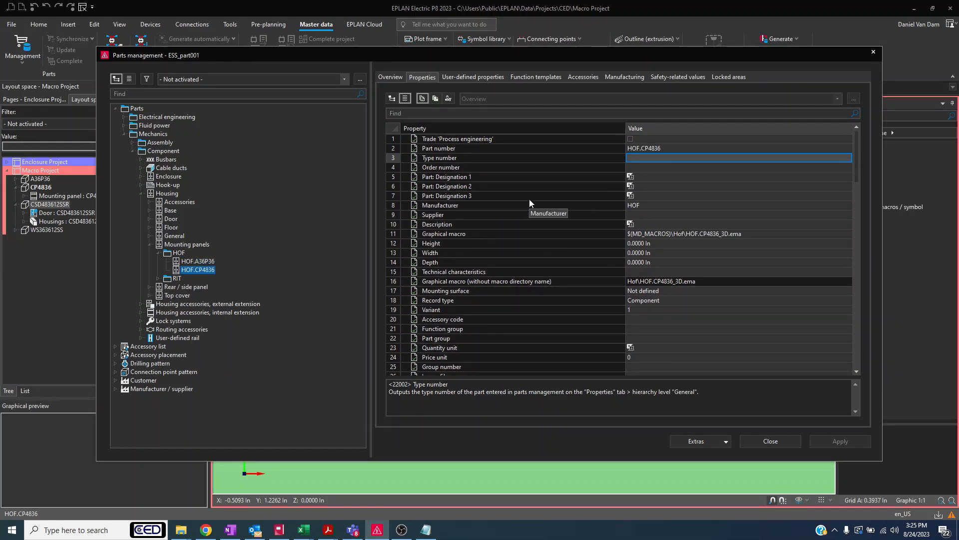
left_click(582, 77)
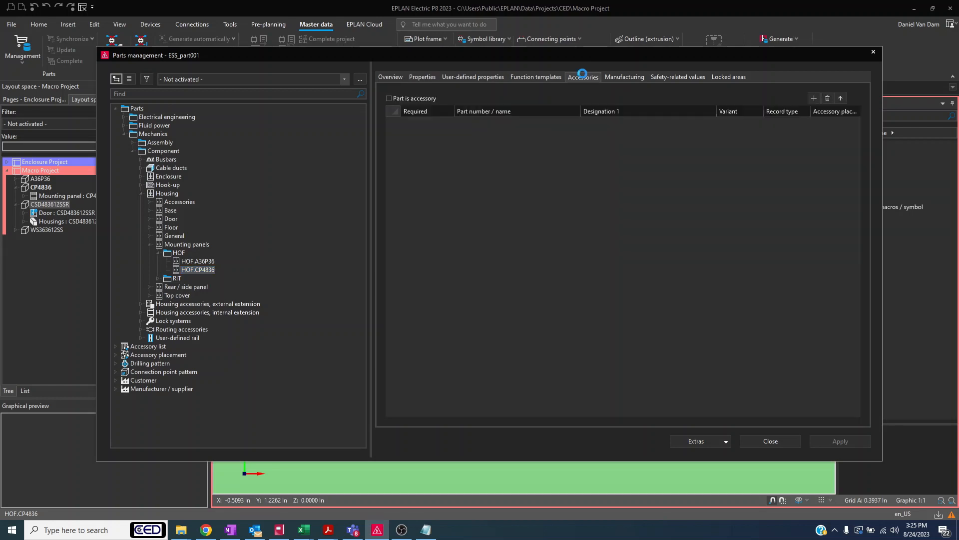
left_click(391, 100)
Filter the parts tree by "hof" and save the modified part data.
left_click(193, 95)
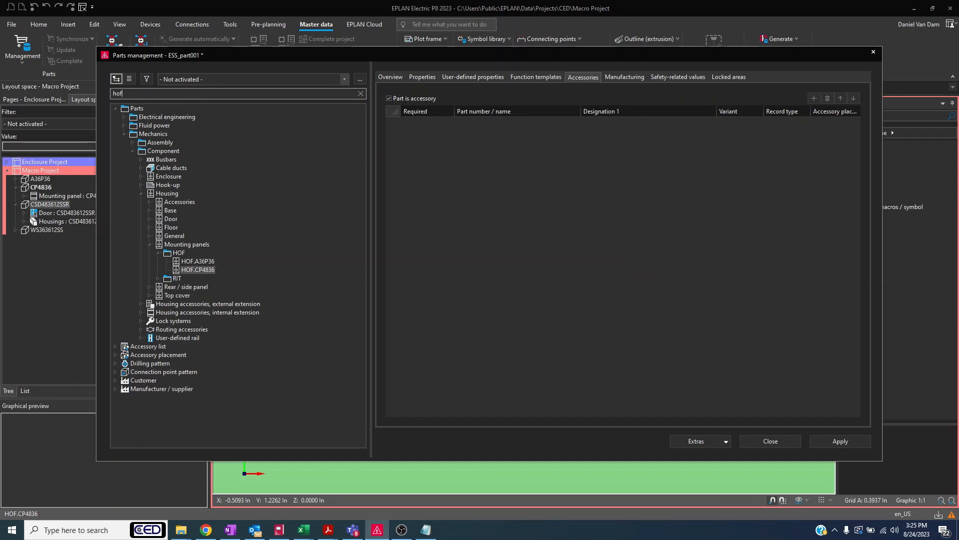
key("Return")
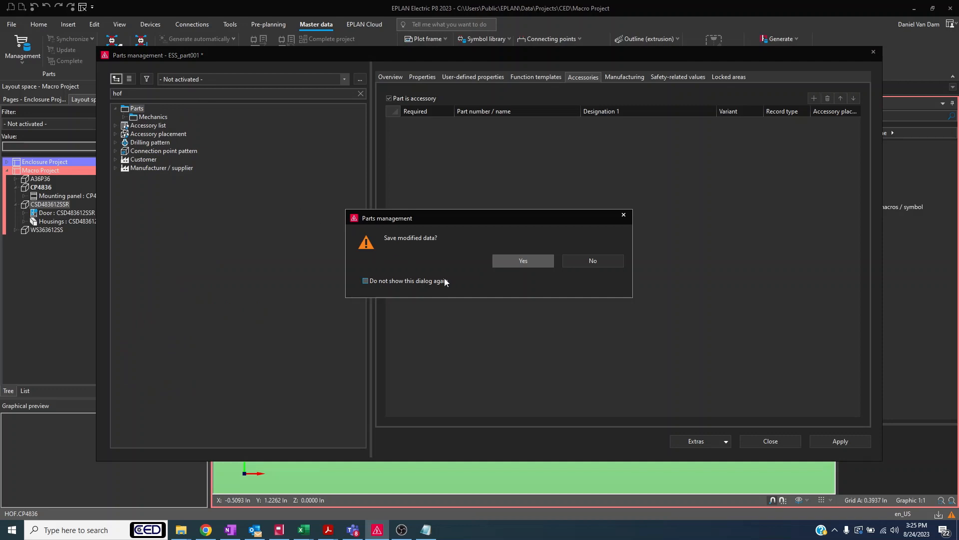
left_click(533, 262)
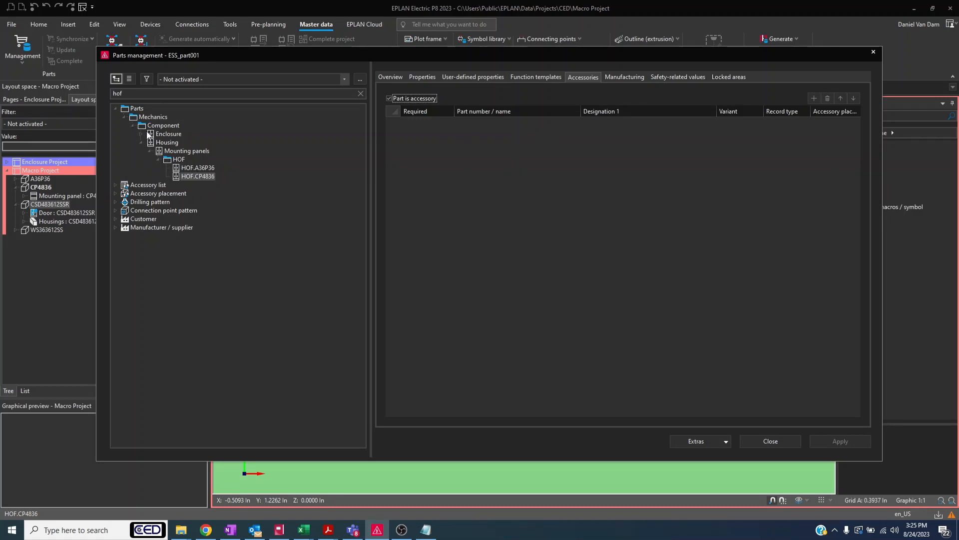
Create a new part in the HOF folder of the general enclosures.
left_click(141, 135)
left_click(149, 143)
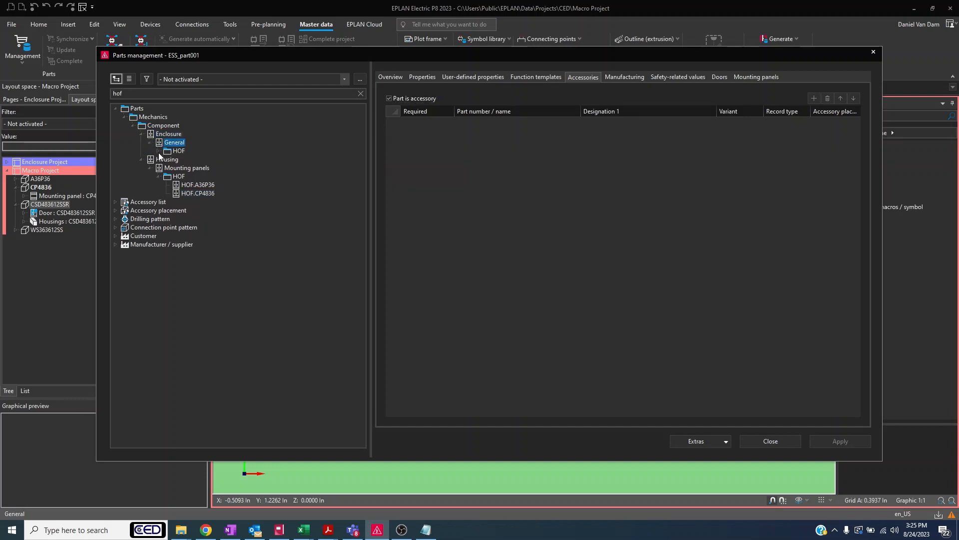
left_click(158, 151)
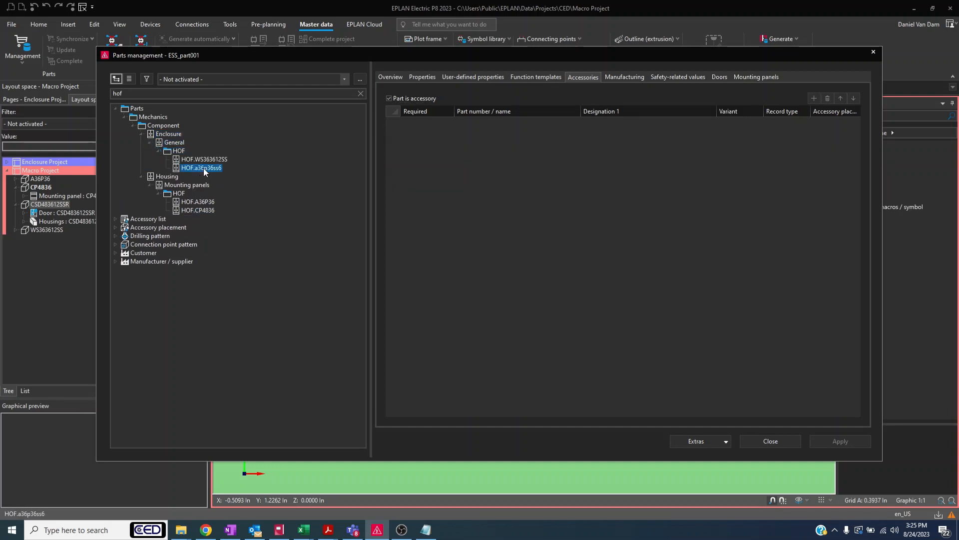
right_click(177, 150)
left_click(214, 155)
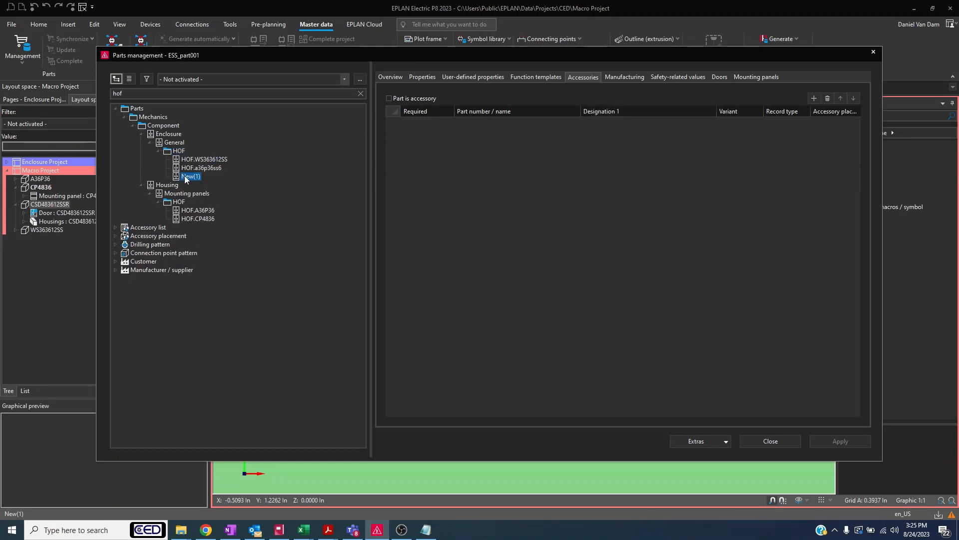
Assign HOF.CSD483612SSR_3D.ema as the graphical macro of the new enclosure part.
left_click(422, 77)
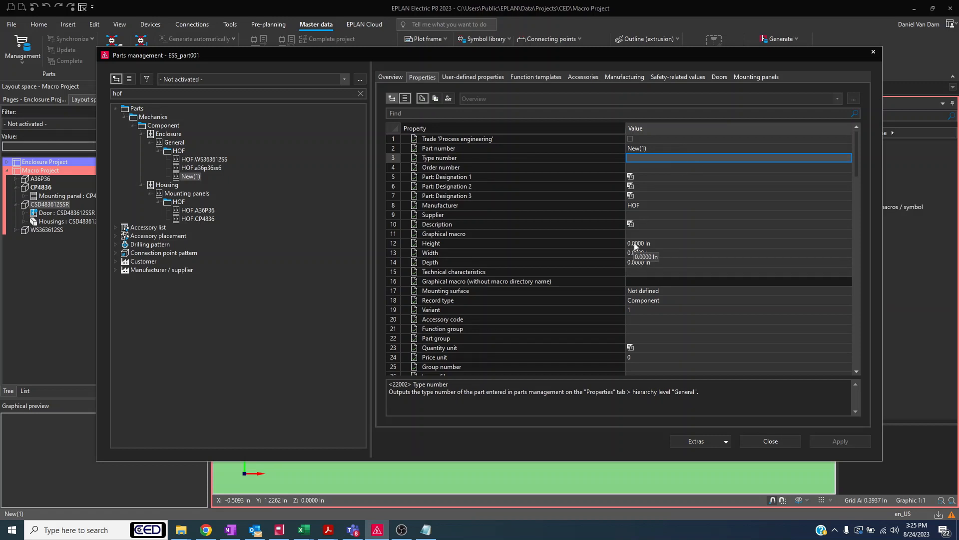
left_click(673, 234)
left_click(848, 233)
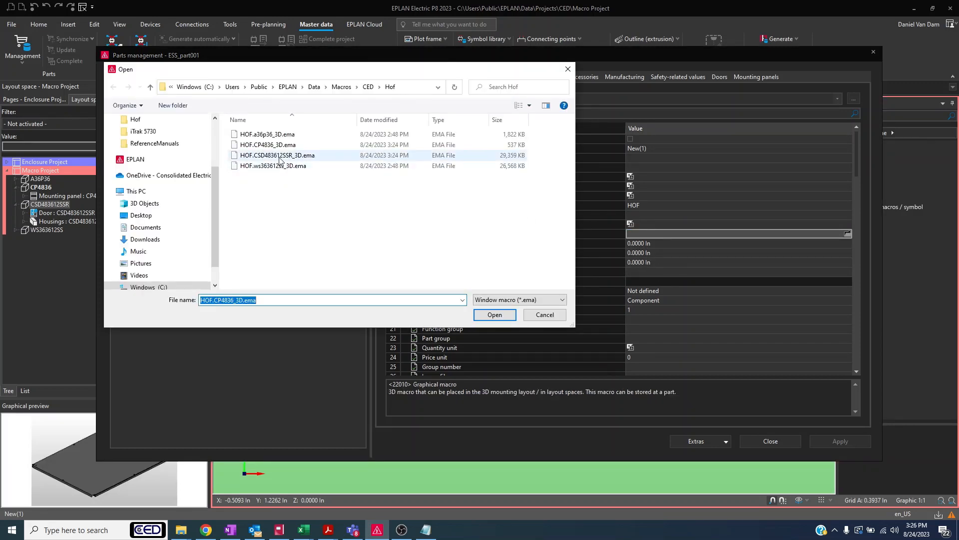
left_click(272, 156)
left_click(494, 315)
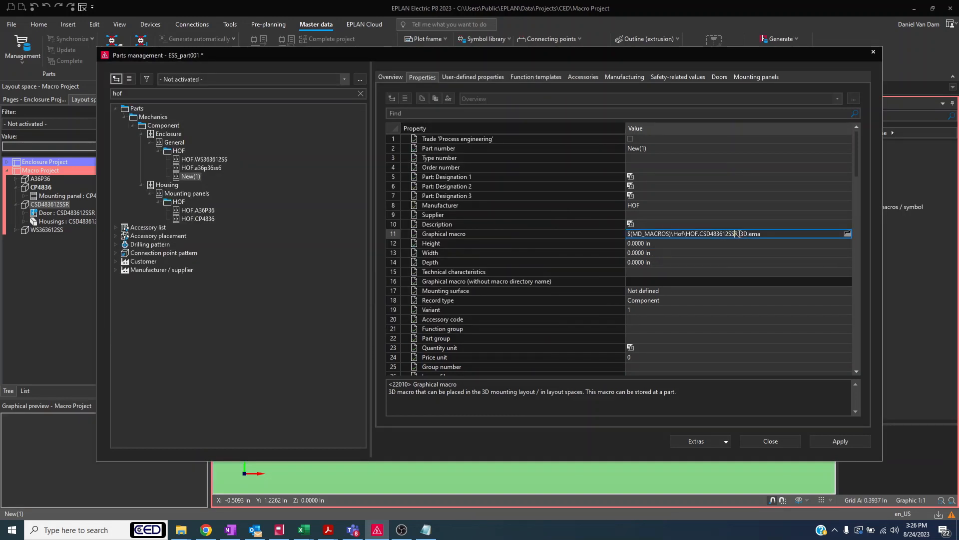
Copy HOF.CSD483612SSR from the macro path into the enclosure's part number and apply the changes.
left_click_drag(739, 234, 687, 234)
key("ctrl+c")
left_click(661, 148)
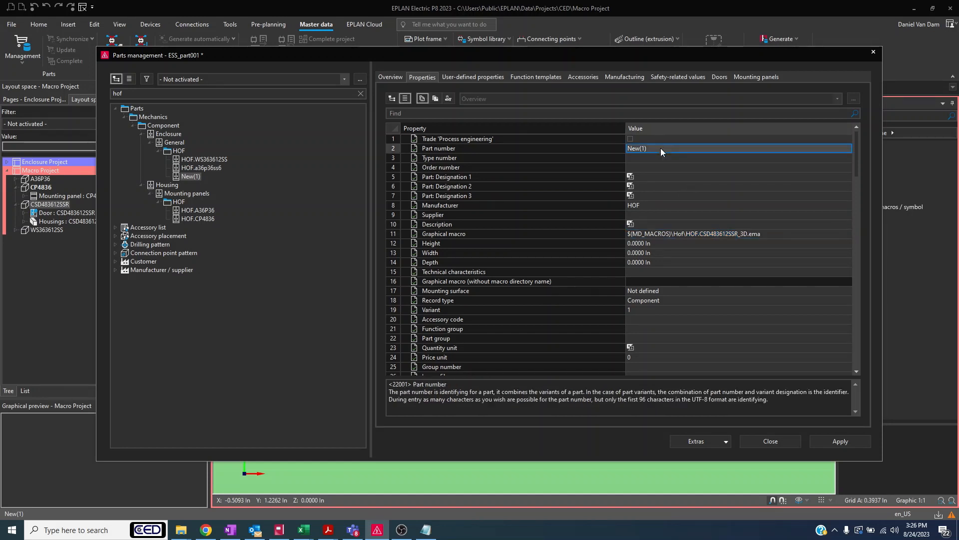
key("ctrl+a")
key("ctrl+v")
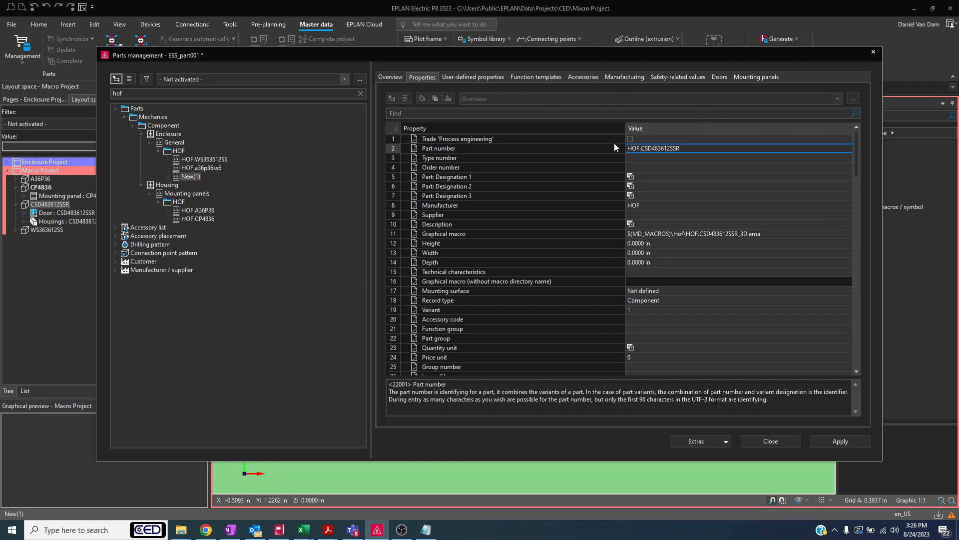
left_click(840, 441)
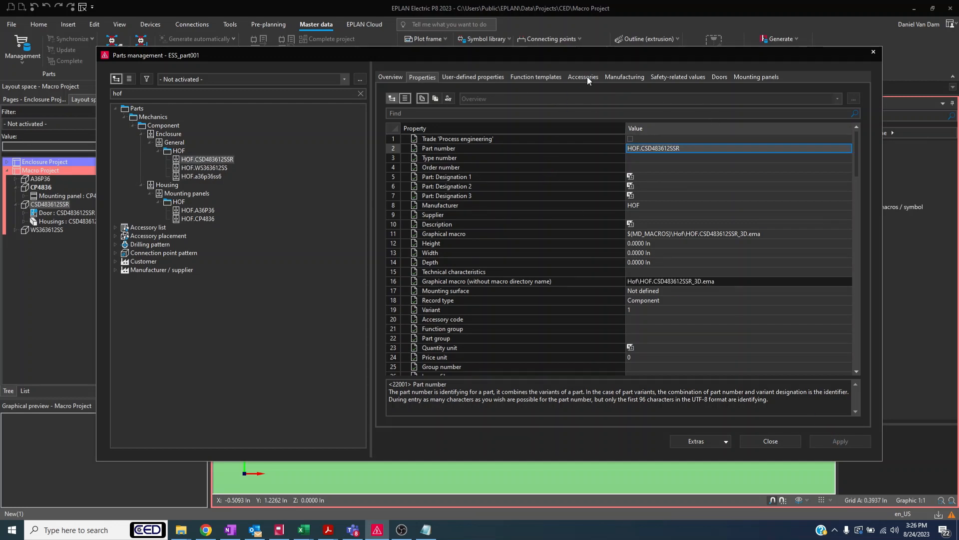
Add an accessory row to the HOF.CSD483612SSR enclosure and select the part HOF.CP4836 for it.
left_click(585, 78)
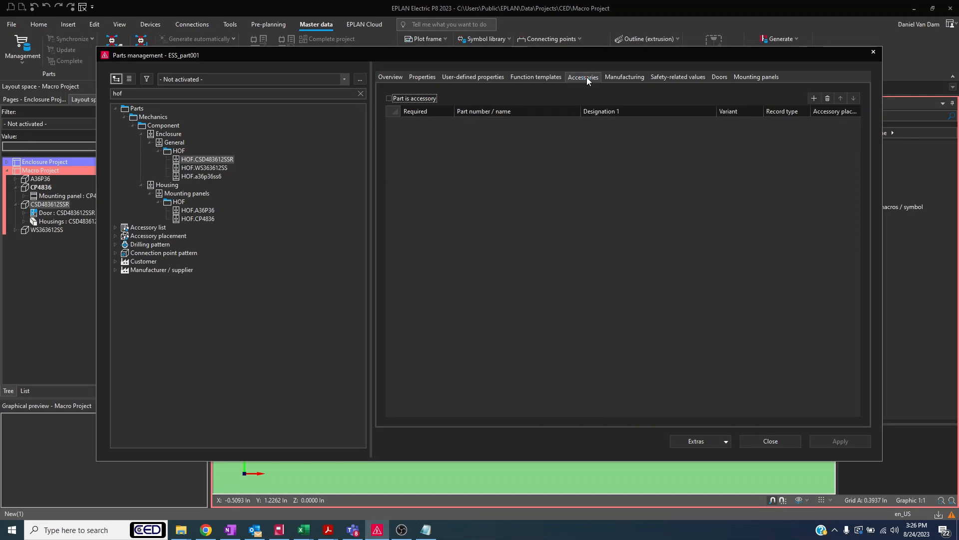
left_click(814, 98)
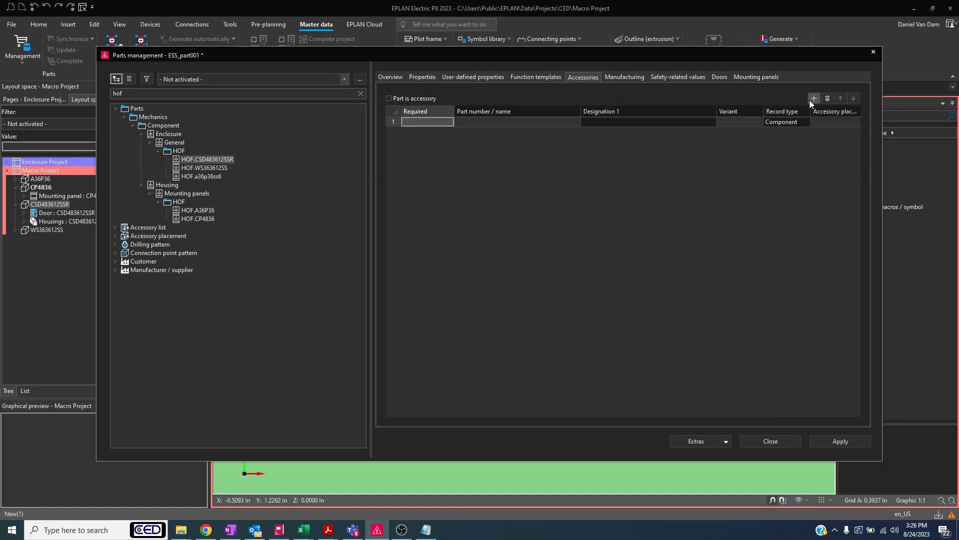
left_click(502, 124)
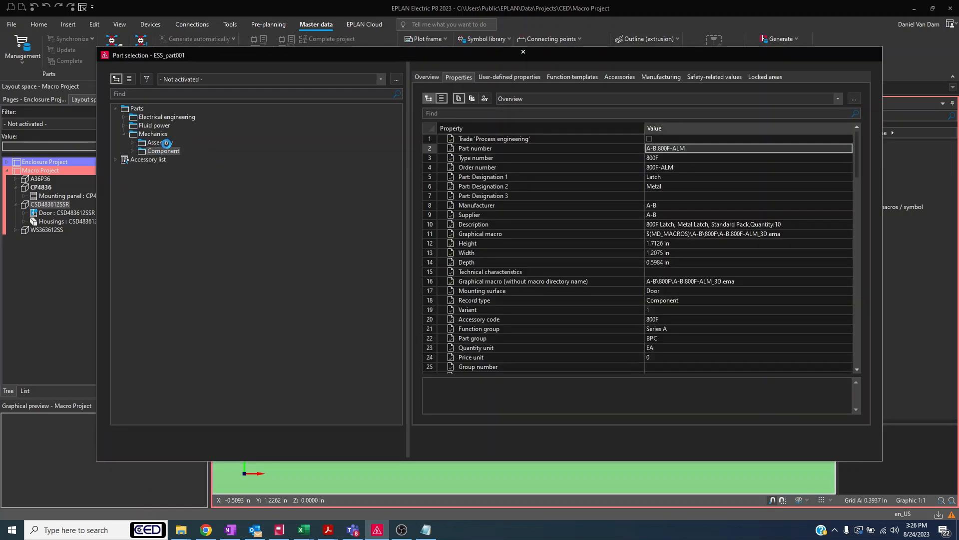
left_click(146, 95)
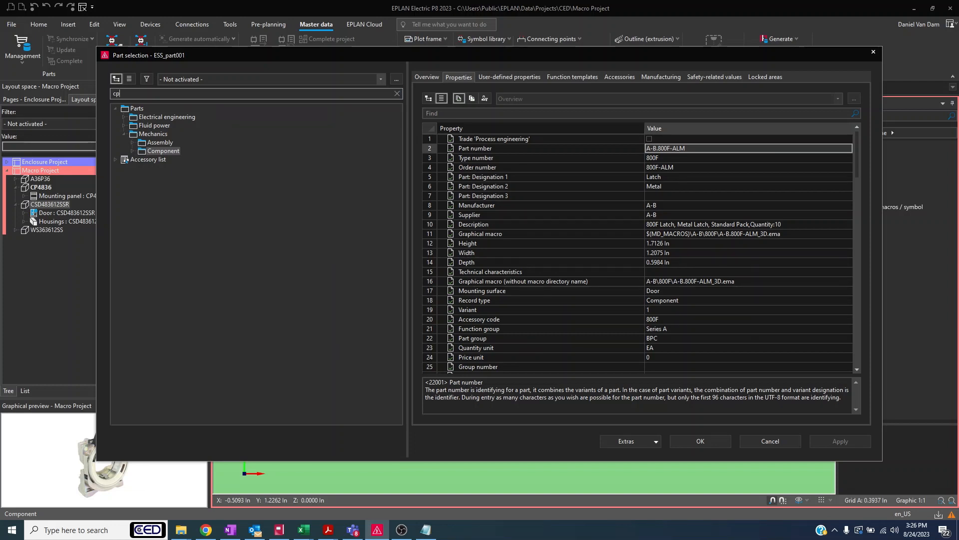
type("cp4836")
key("Return")
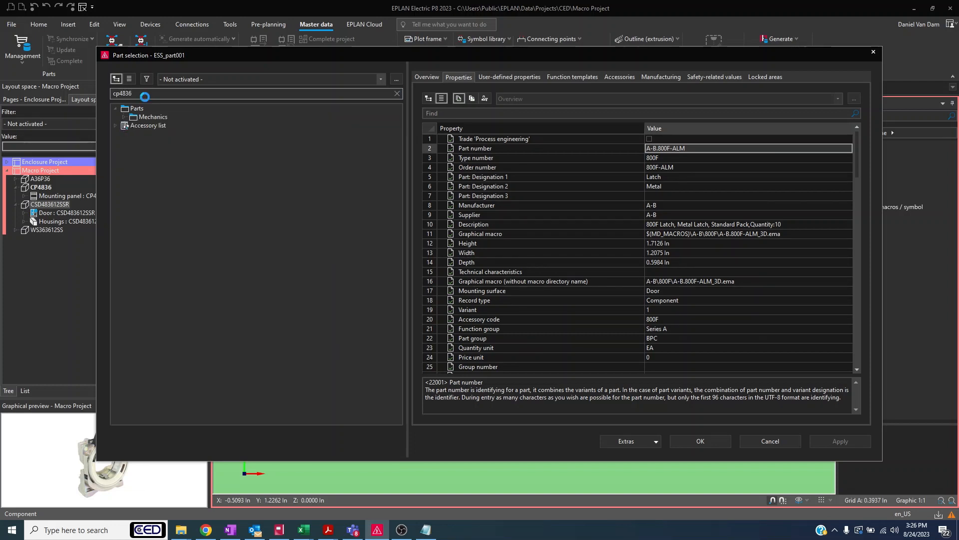
left_click(193, 158)
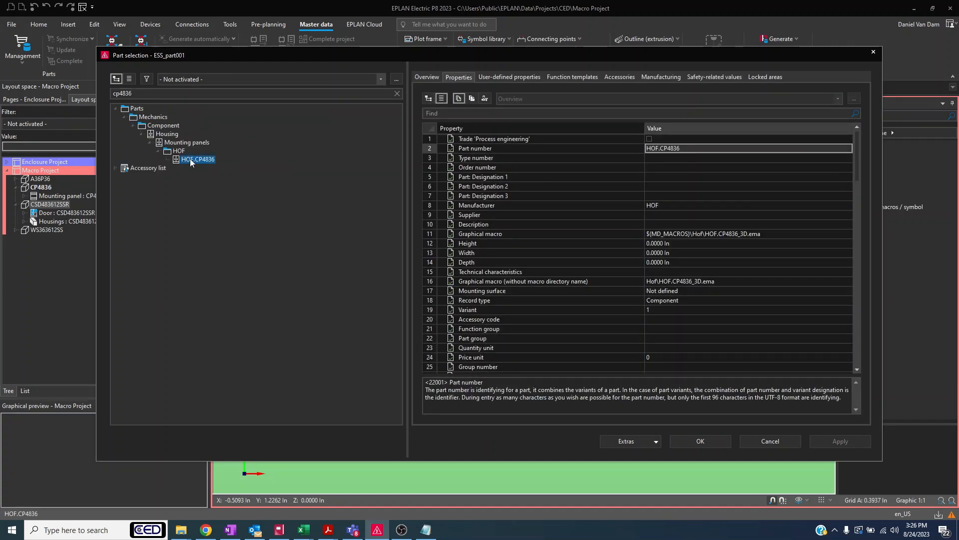
left_click(702, 442)
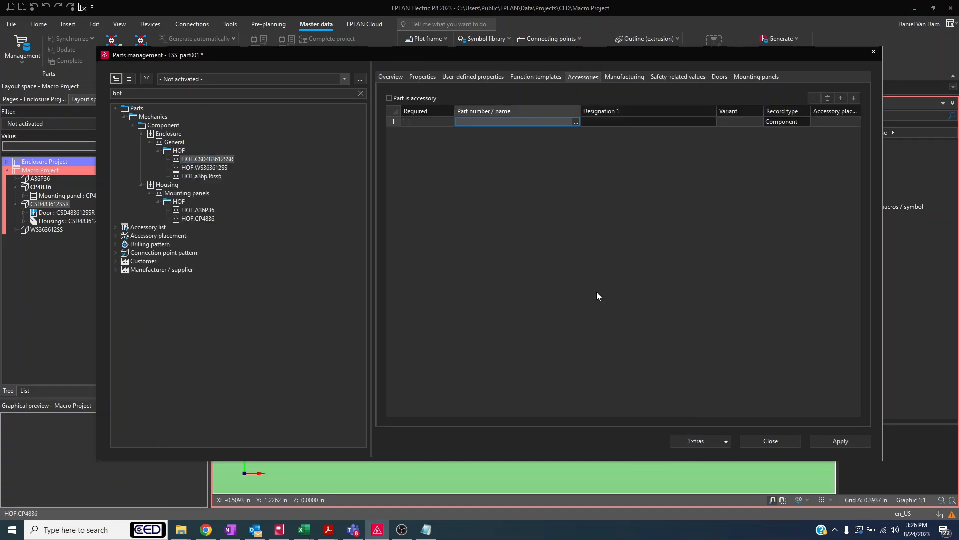
Save the enclosure's accessory entry and display the placement settings of the HOF Mounting Panel accessory placement with a wider base point column.
left_click(830, 121)
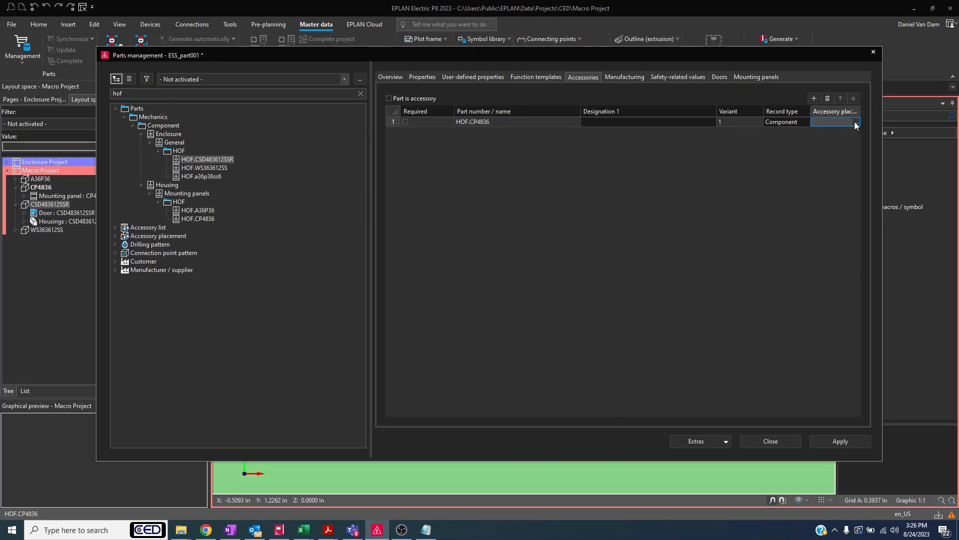
left_click(115, 236)
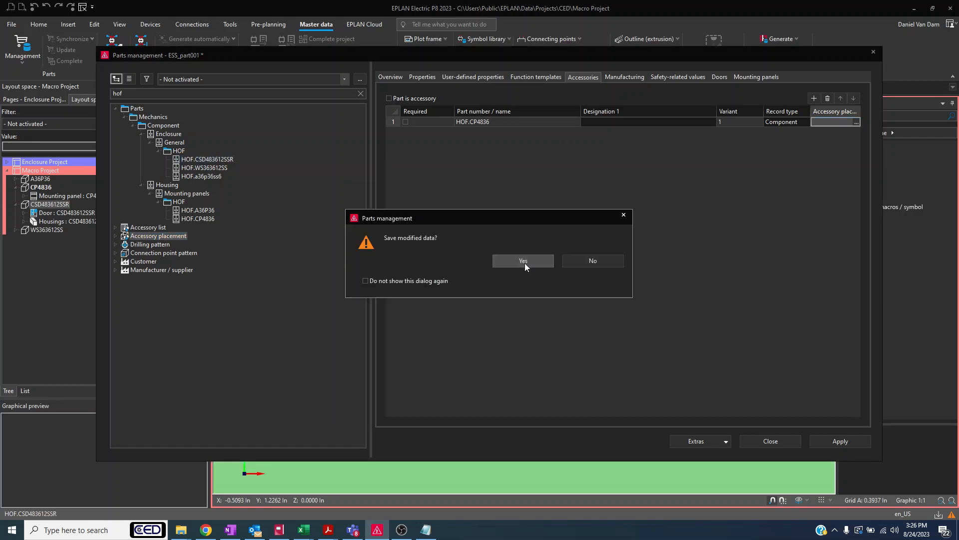
left_click(524, 261)
left_click(158, 230)
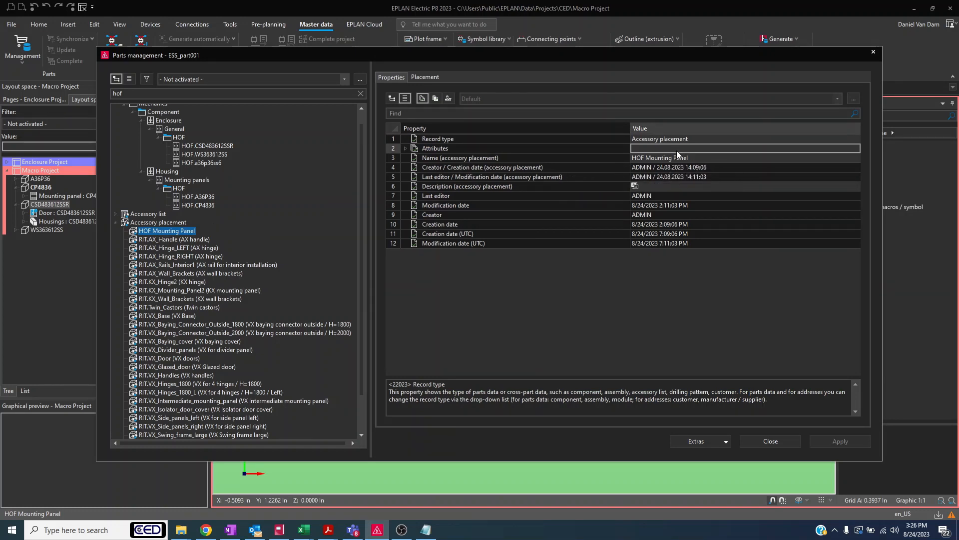
left_click(425, 77)
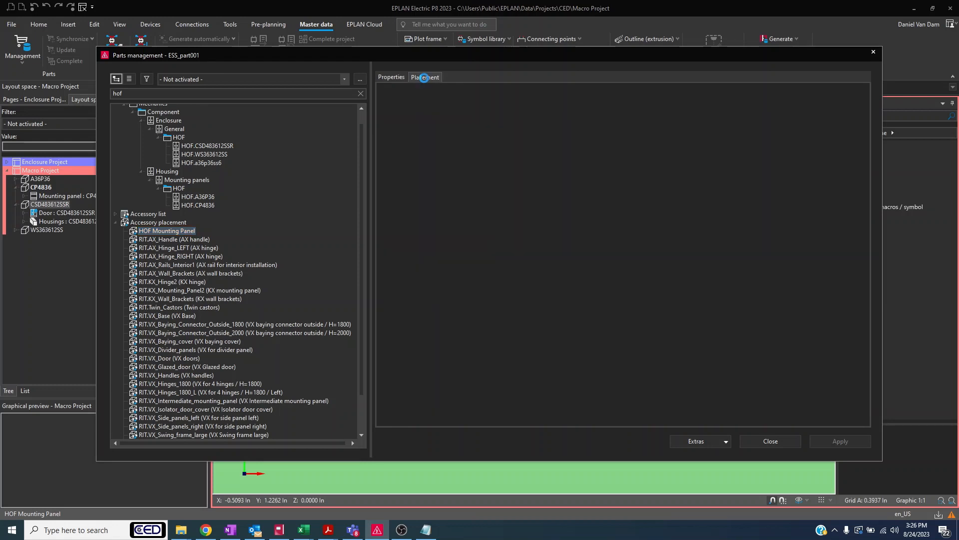
left_click_drag(532, 112, 564, 112)
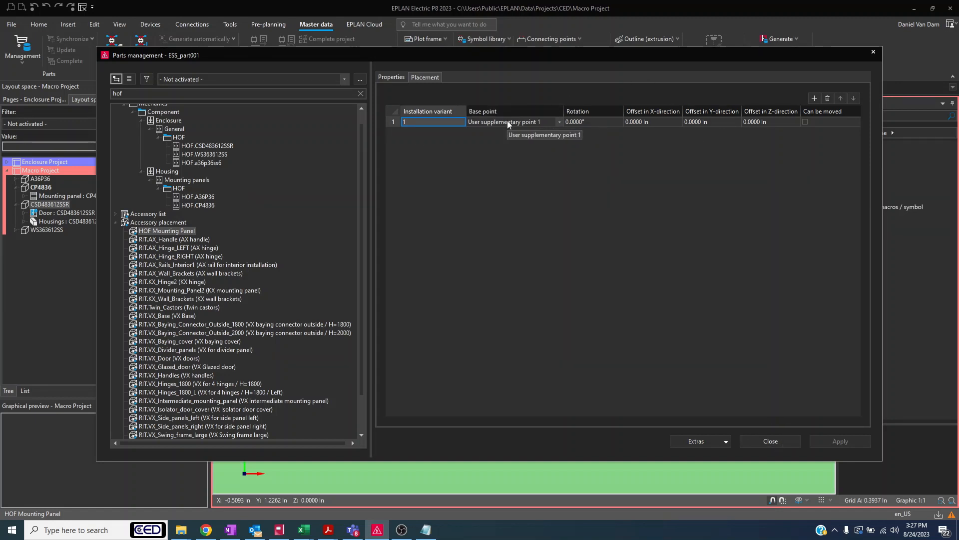
Check the properties and the accessory setting of the HOF.CP4836 mounting panel part.
left_click(198, 197)
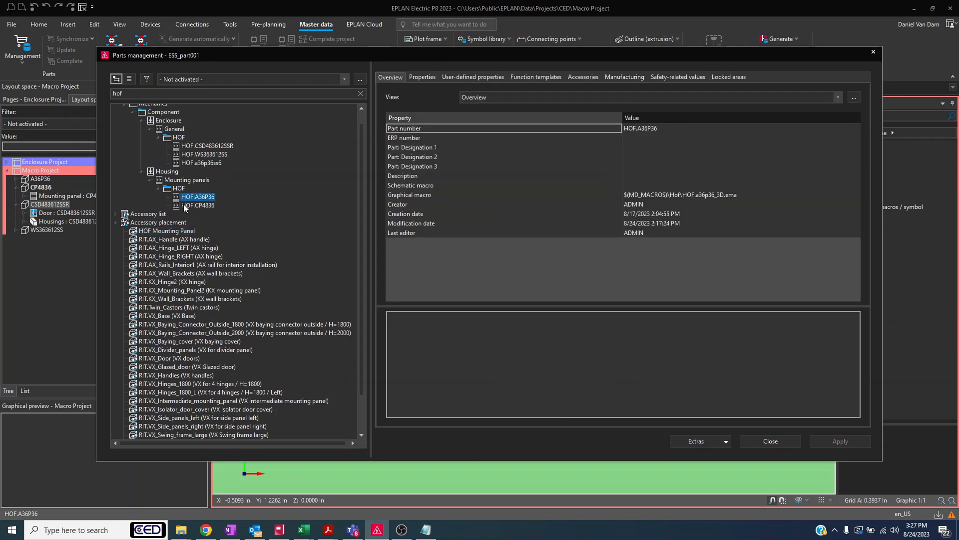
left_click(205, 206)
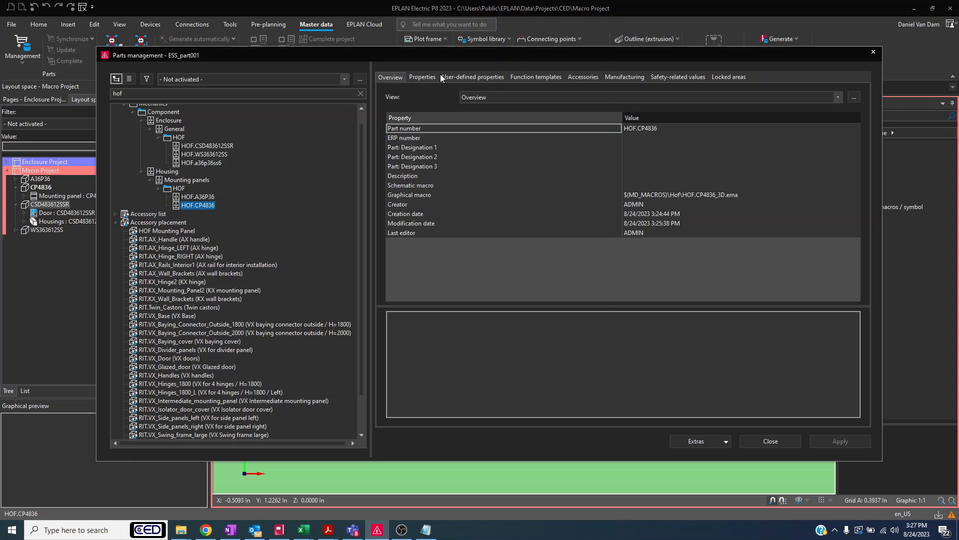
left_click(417, 78)
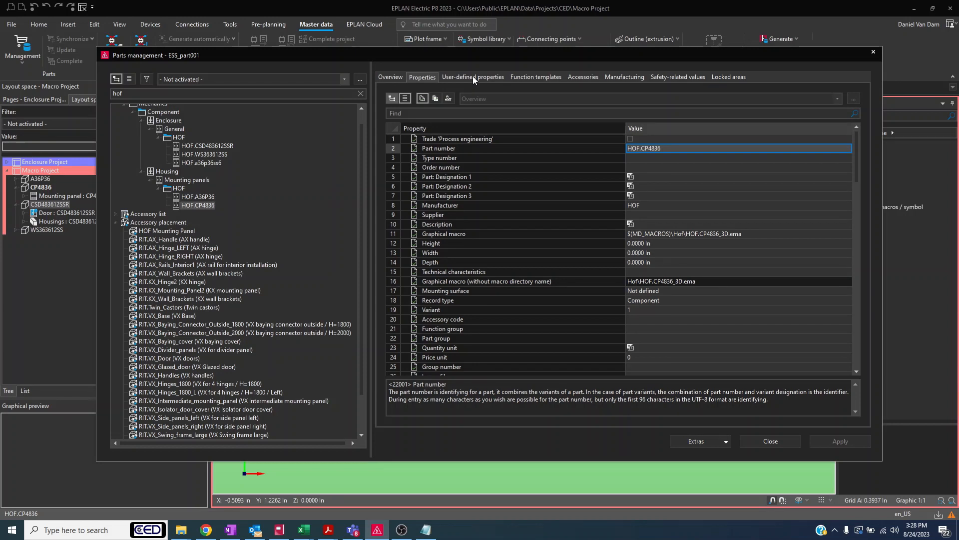
left_click(587, 78)
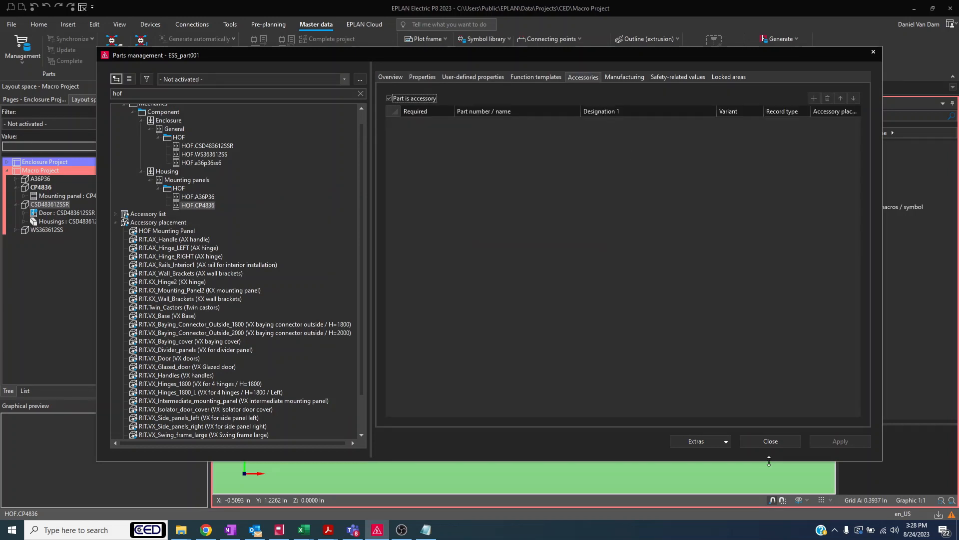
Assign the HOF Mounting Panel accessory placement to the HOF.CP4836 accessory row of HOF.CSD483612SSR and apply the change.
left_click(207, 146)
left_click(842, 122)
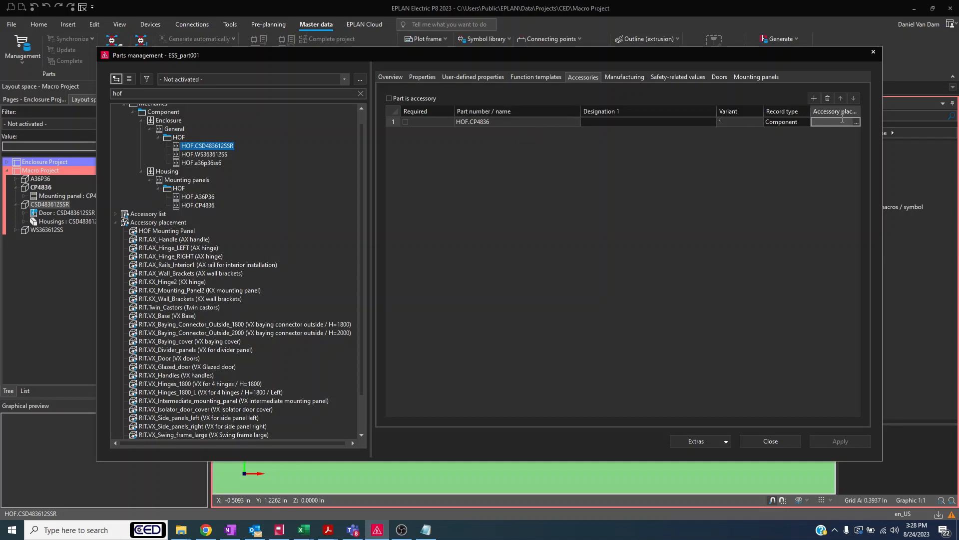
left_click(856, 122)
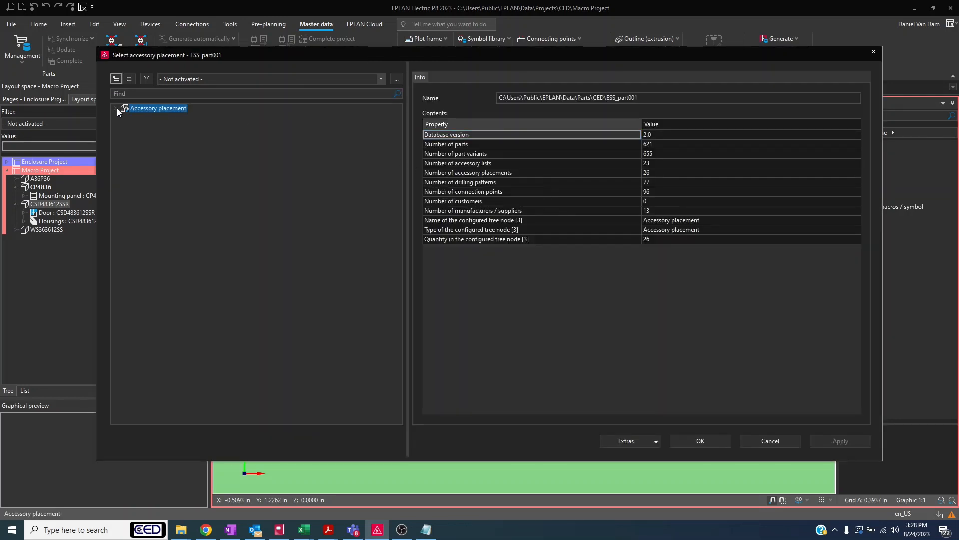
left_click(116, 108)
left_click(150, 117)
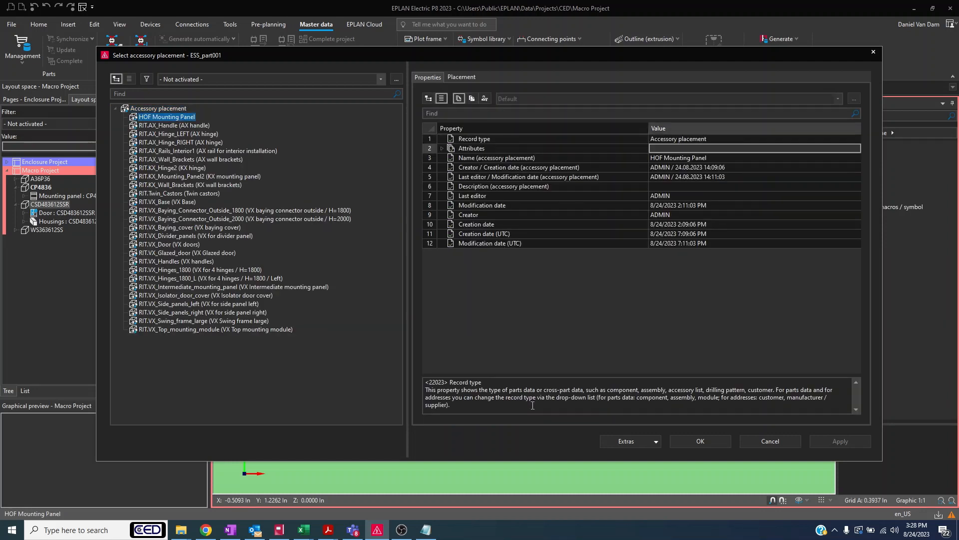
left_click(716, 440)
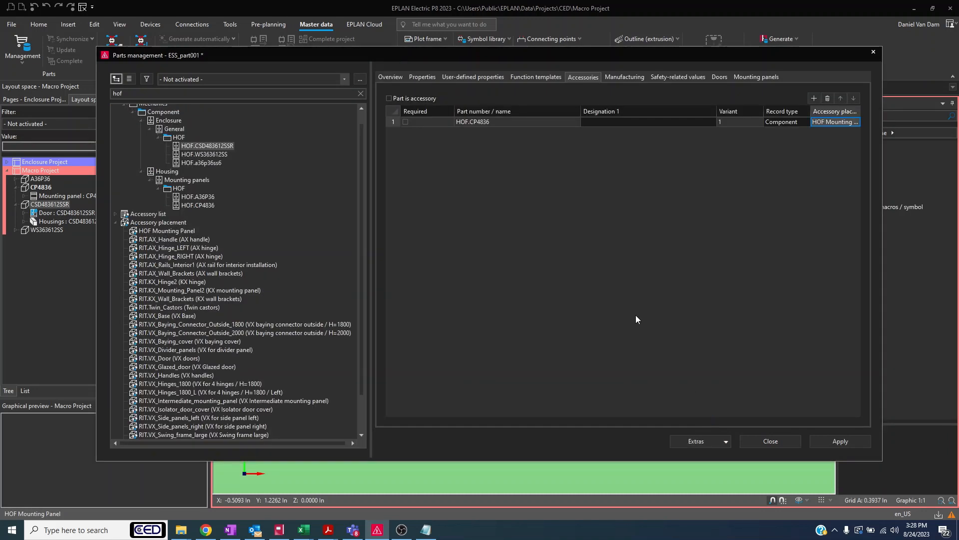
left_click(832, 443)
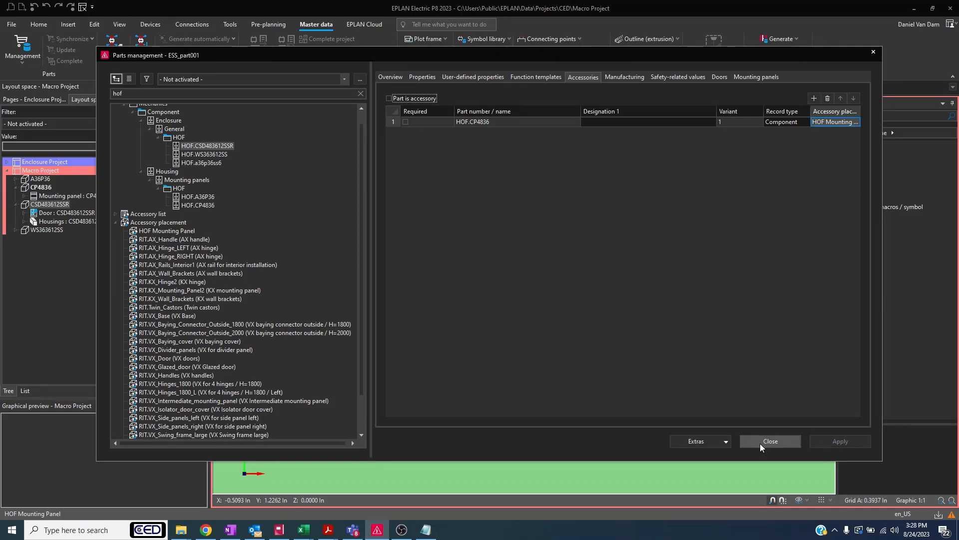
Collapse the Enclosure and Housing branches of the parts tree, then close parts management and synchronize the parts data to the project.
left_click(159, 137)
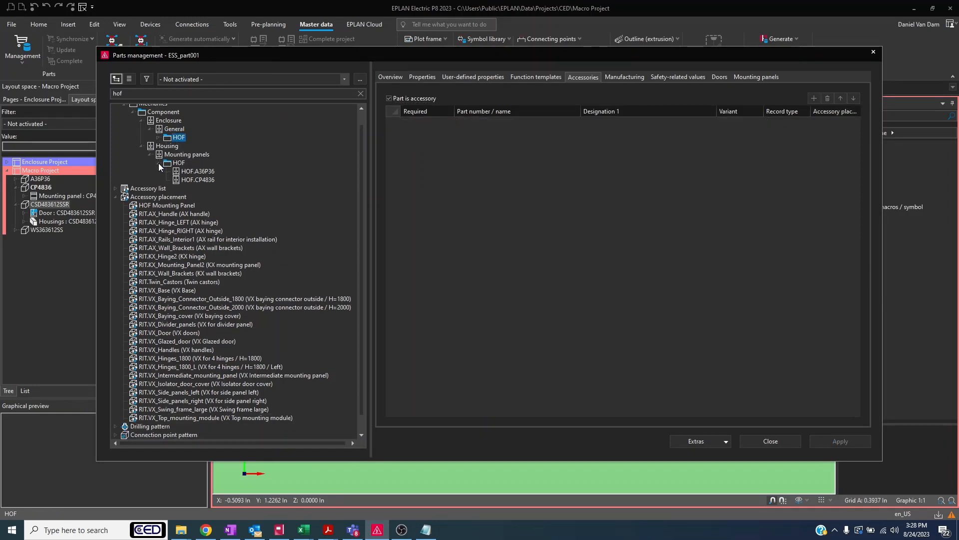
left_click(158, 163)
left_click(151, 155)
left_click(147, 134)
left_click(143, 134)
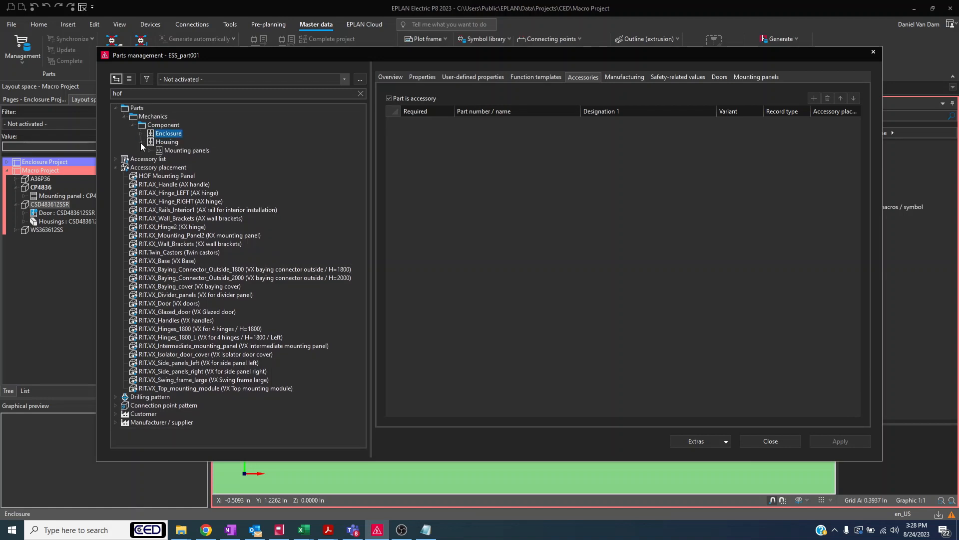
left_click(141, 143)
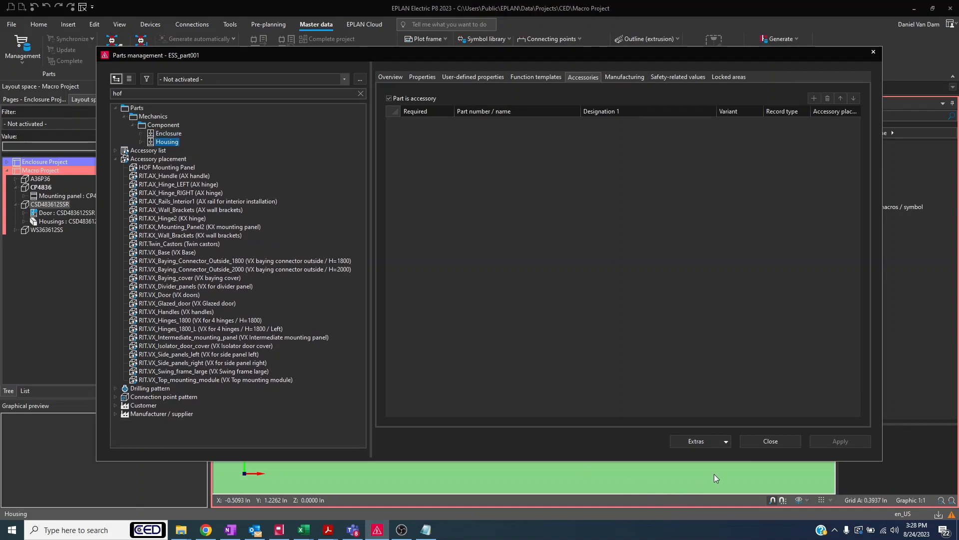
left_click(770, 440)
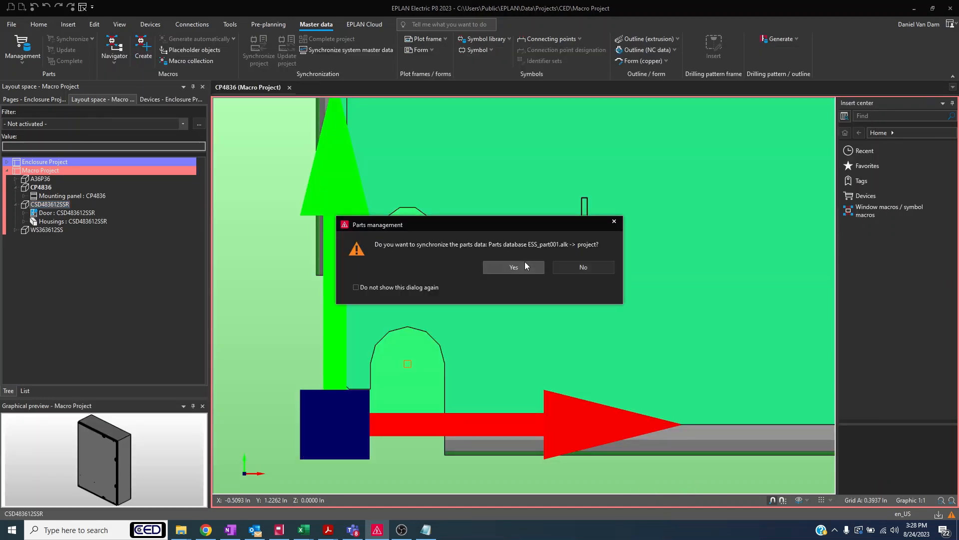
left_click(514, 266)
Create a layout space named CSD483612SSR in Enclosure Project.
left_click(15, 163)
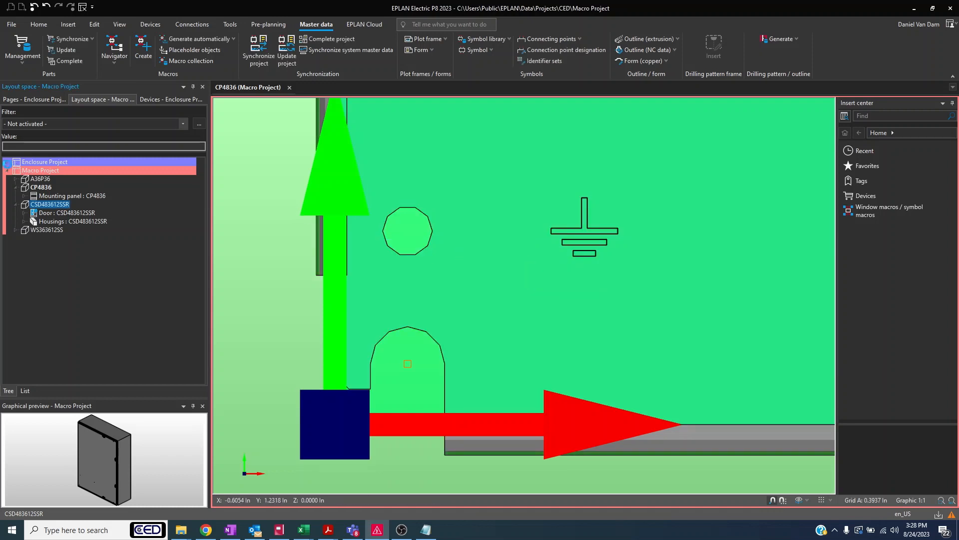
right_click(33, 165)
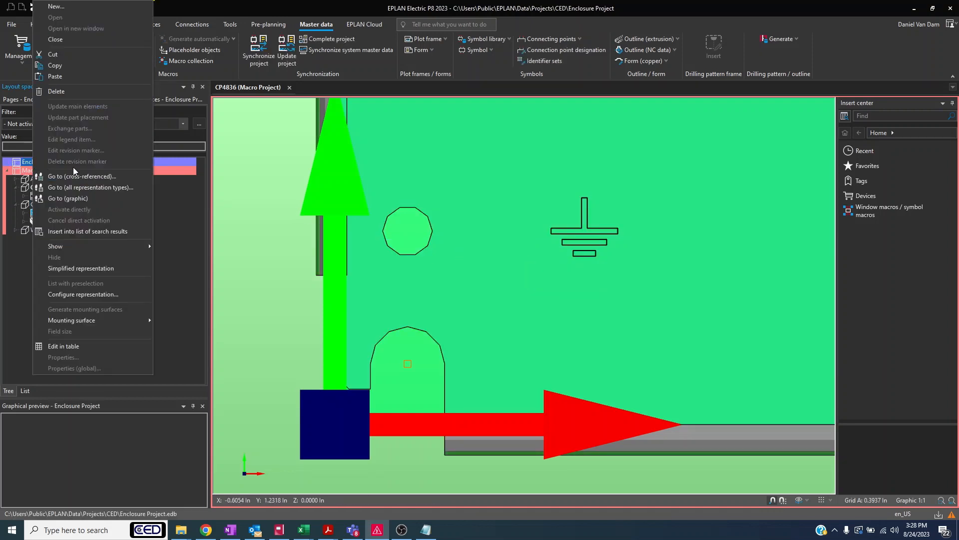
left_click(61, 6)
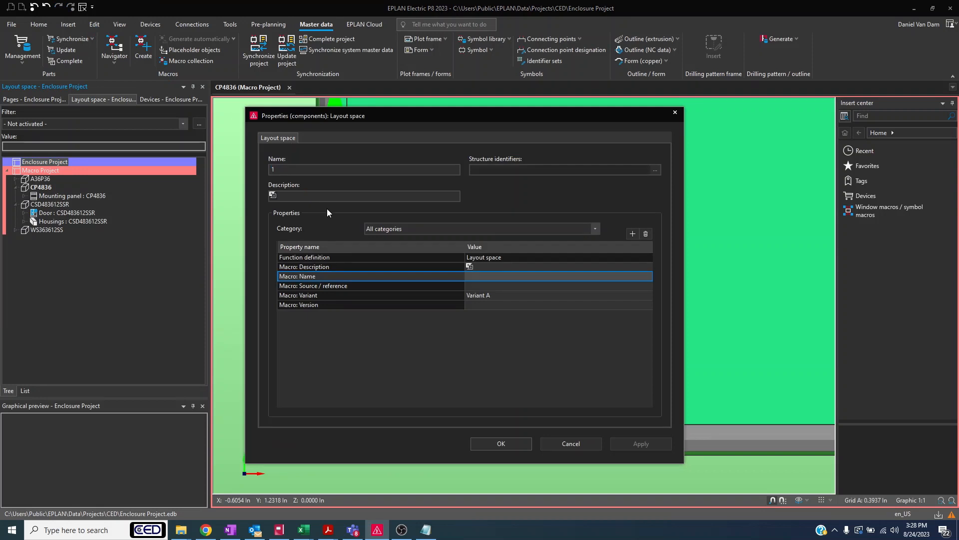
double_click(321, 169)
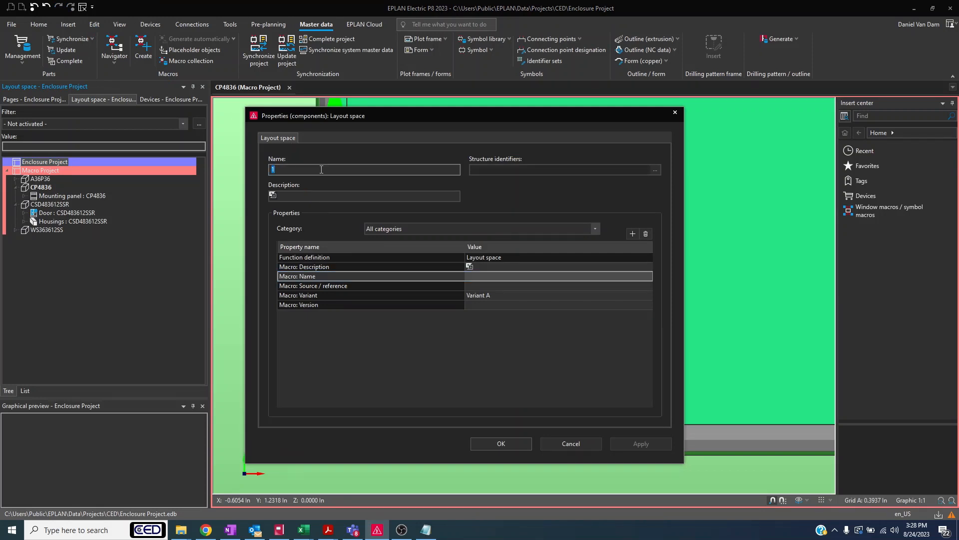
type("CD")
left_click(517, 446)
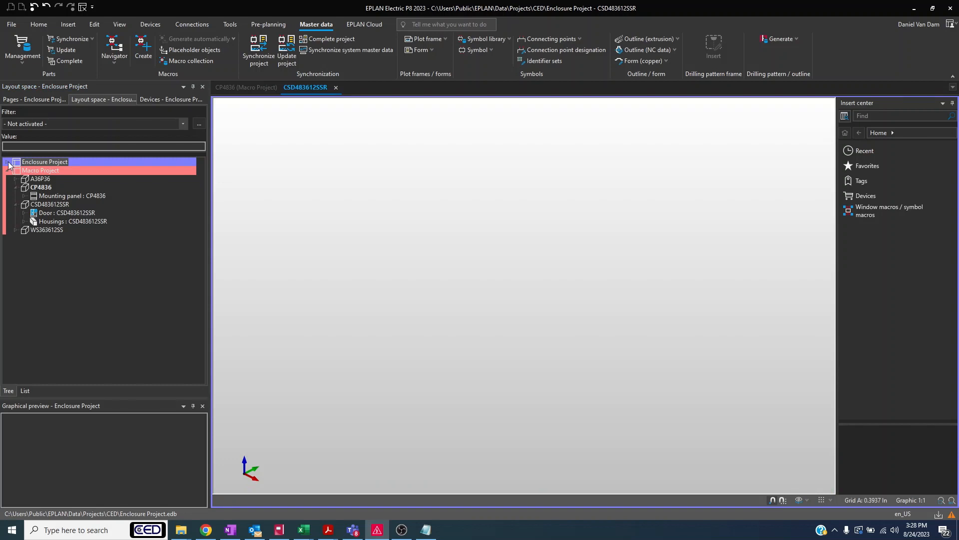
Insert the enclosure part HOF.CSD483612SSR at the origin of Enclosure Project's CSD483612SSR layout space.
left_click(7, 162)
left_click(44, 171)
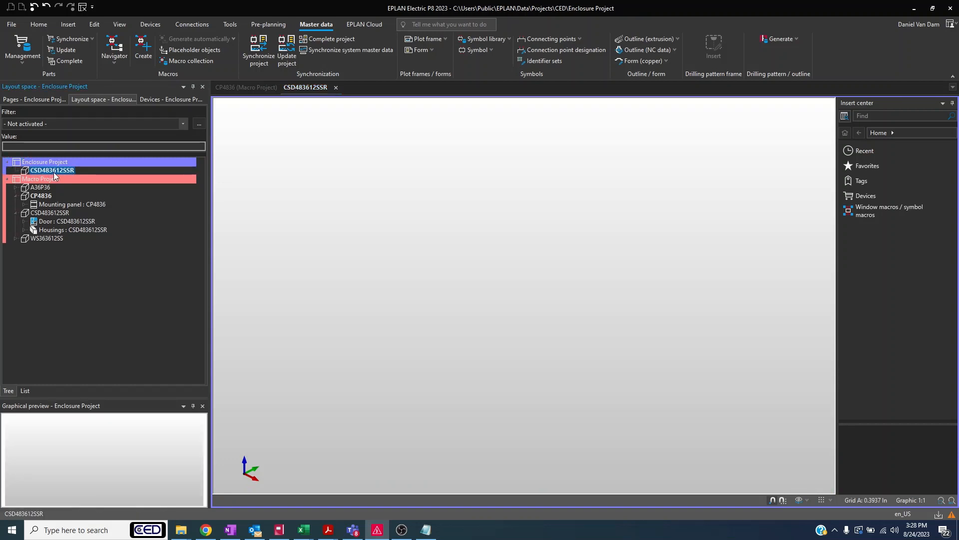
left_click(68, 25)
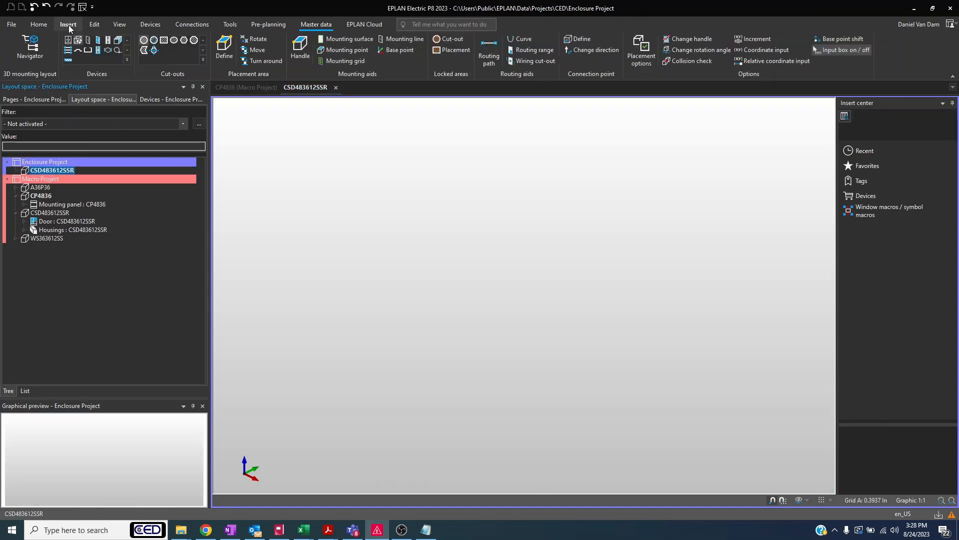
left_click(69, 40)
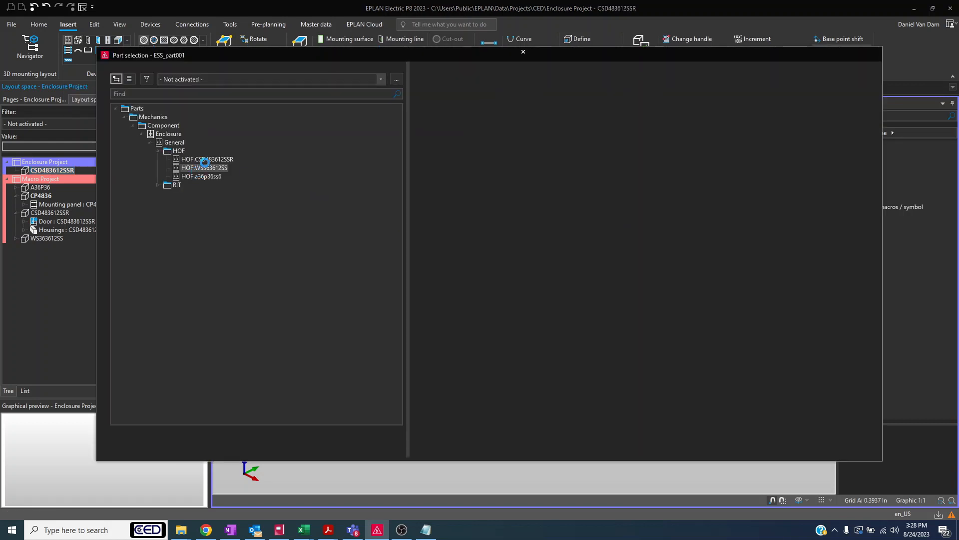
left_click(211, 158)
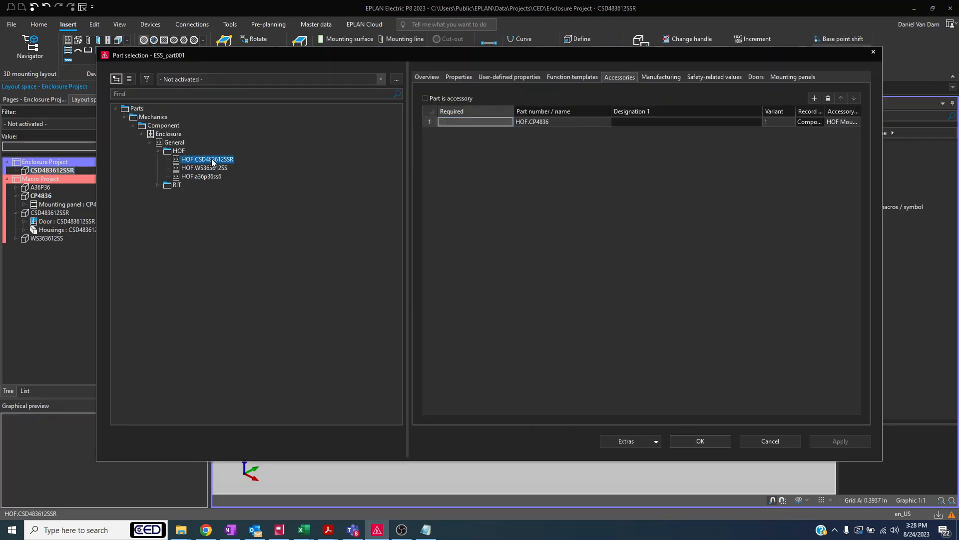
left_click(700, 441)
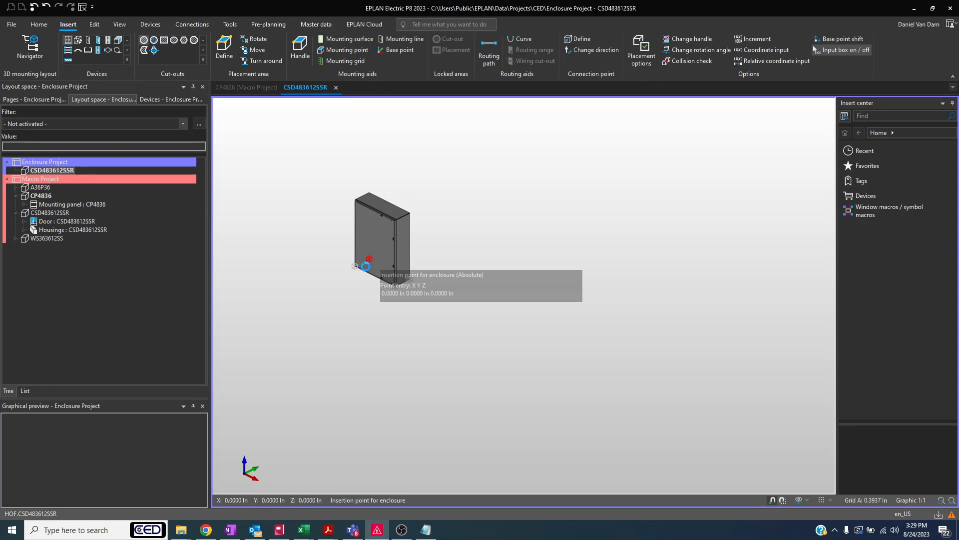
left_click(365, 267)
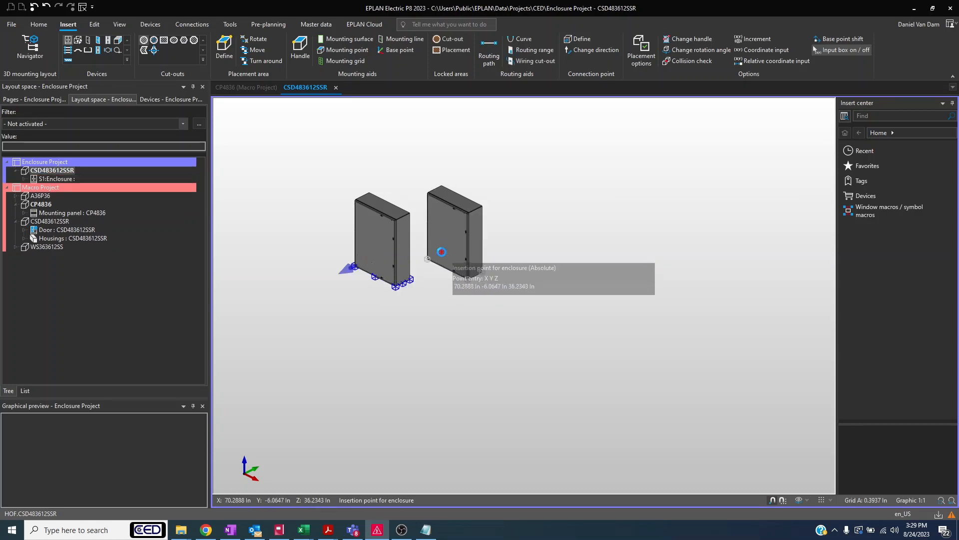
key("Escape")
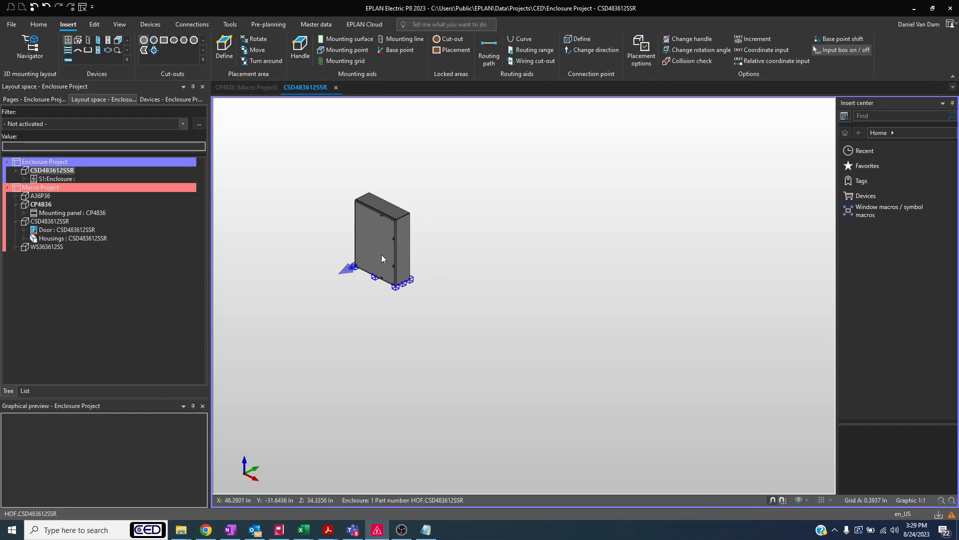
Hide the door of the placed enclosure and inspect the base point at its bottom left interior standoff.
scroll(381, 259, "up", 4)
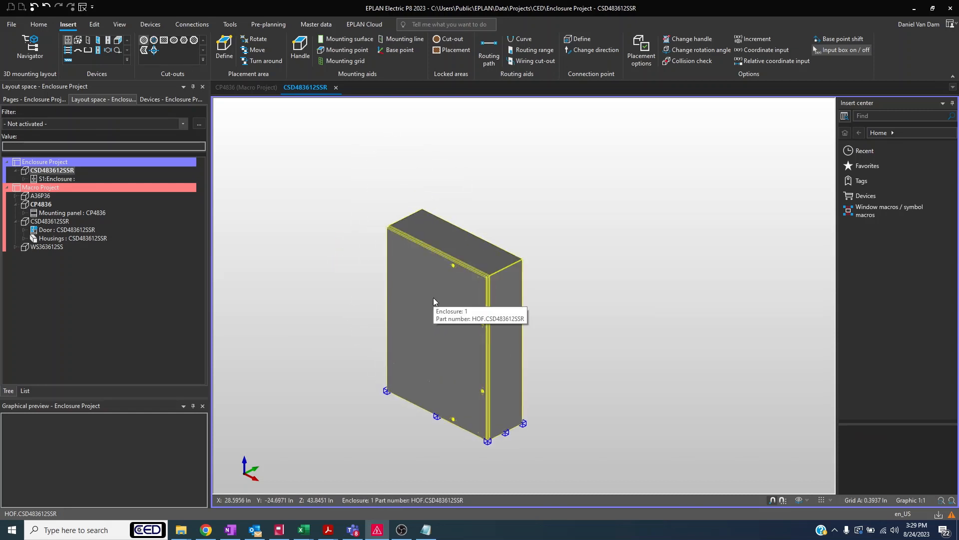
left_click(47, 180)
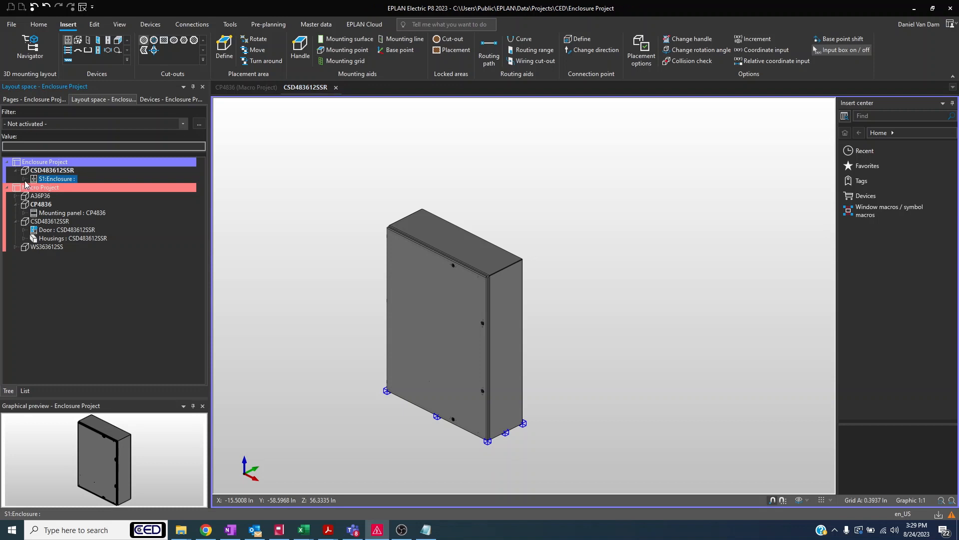
left_click(24, 178)
left_click(75, 187)
left_click(70, 197)
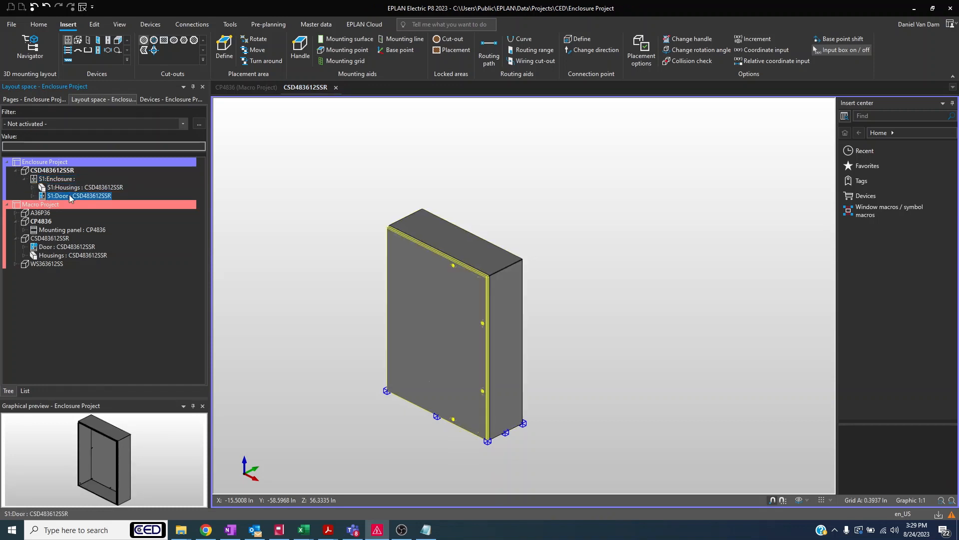
right_click(70, 197)
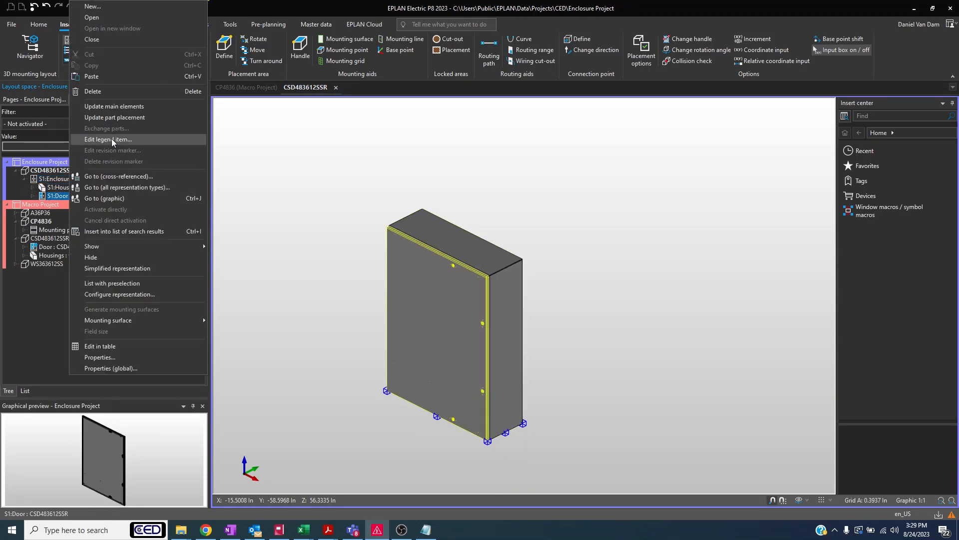
left_click(115, 258)
scroll(472, 305, "up", 2)
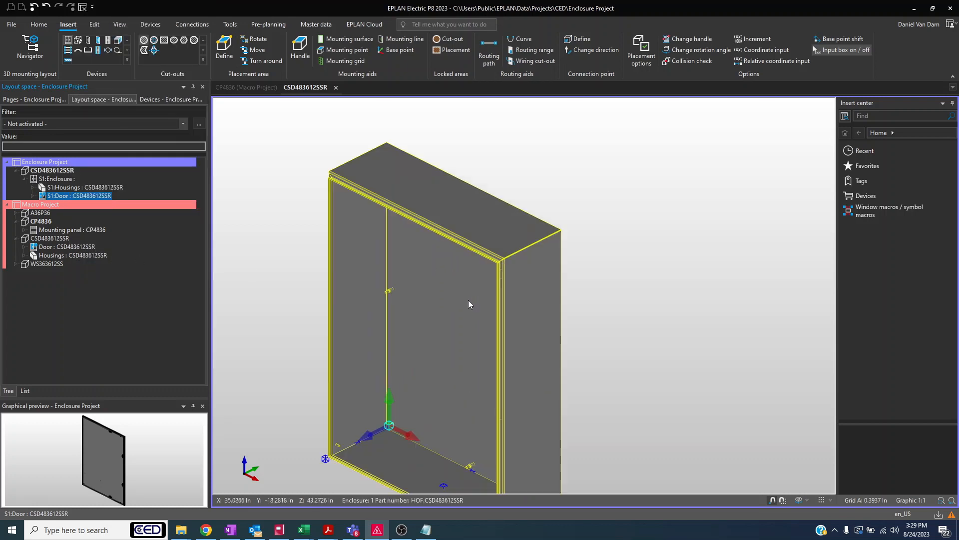
scroll(438, 322, "down", 1)
scroll(411, 427, "up", 3)
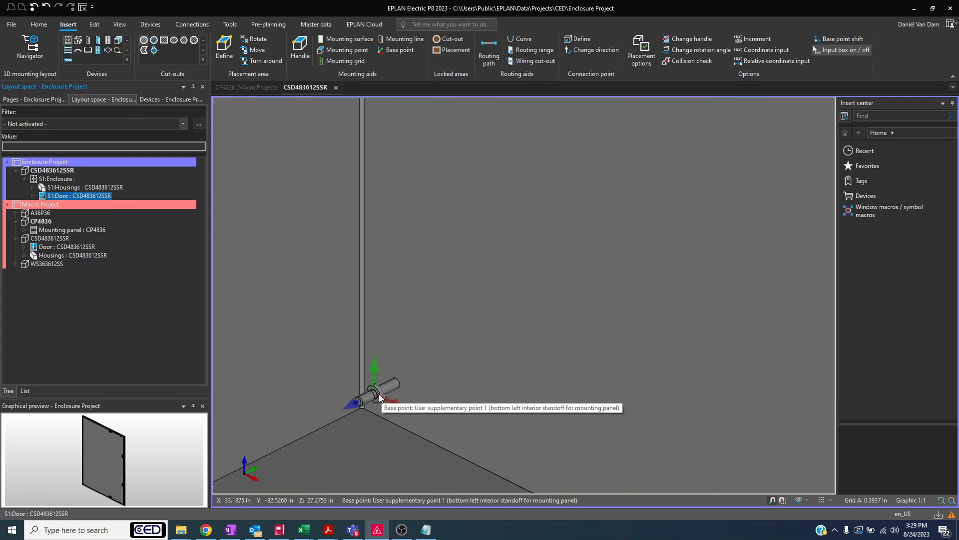
scroll(377, 397, "down", 1)
scroll(377, 397, "down", 5)
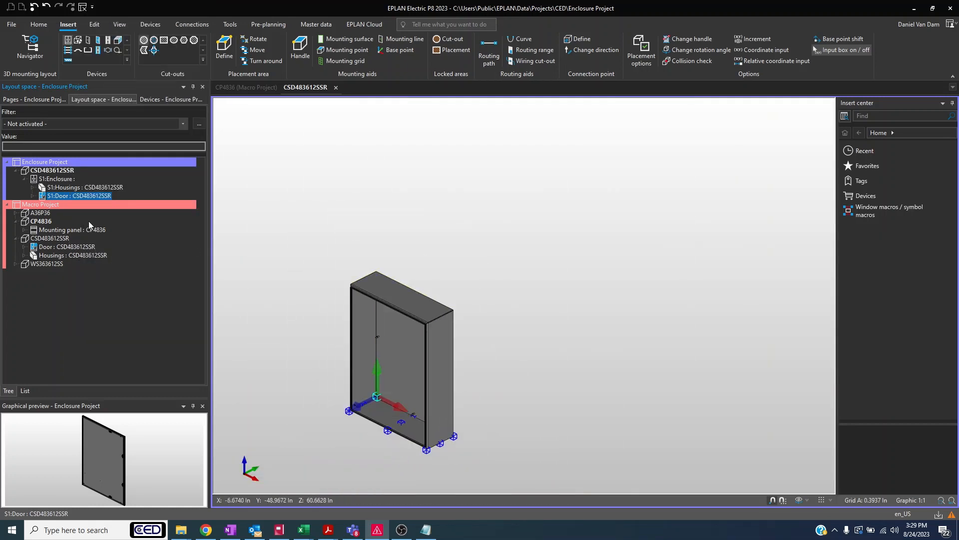
Try to add an accessory to the S1:Housings item of the placed enclosure.
left_click(63, 188)
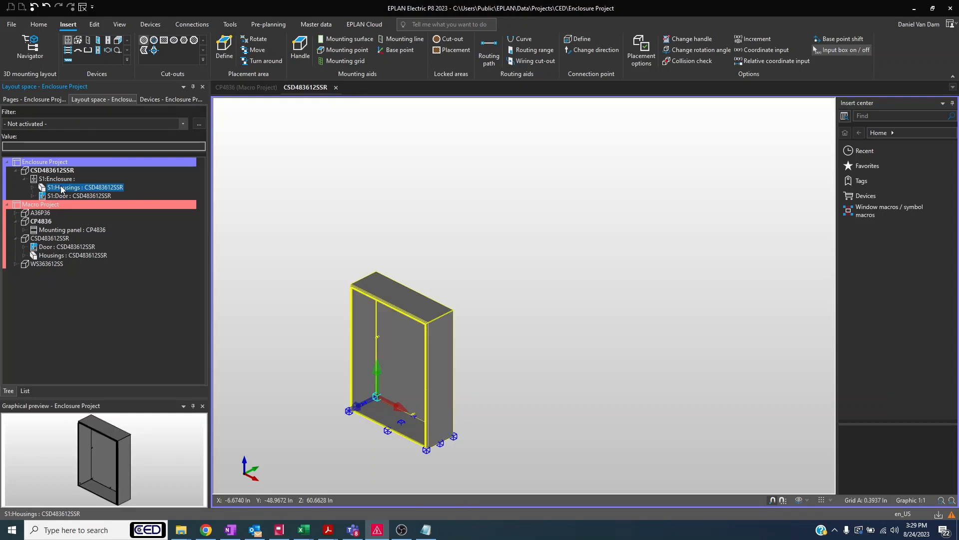
left_click(78, 40)
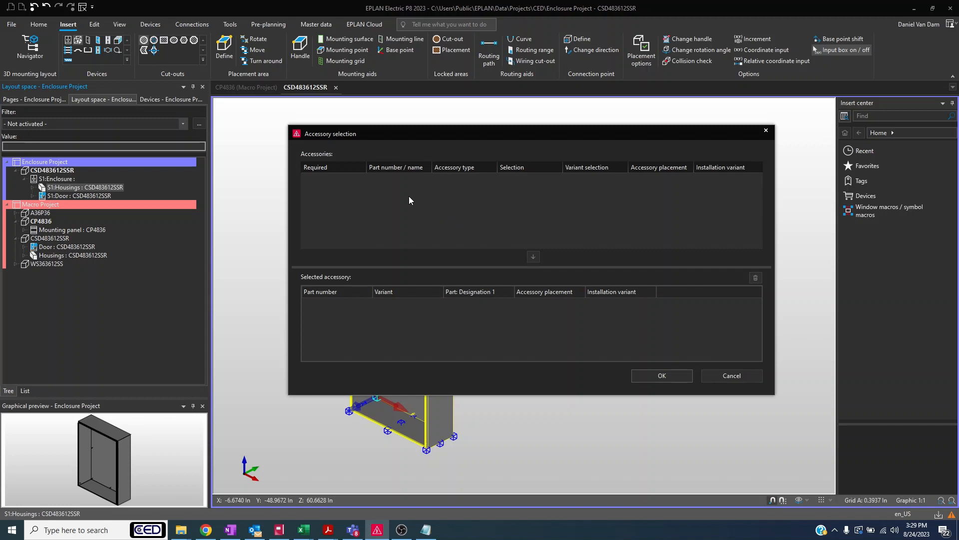
left_click(663, 377)
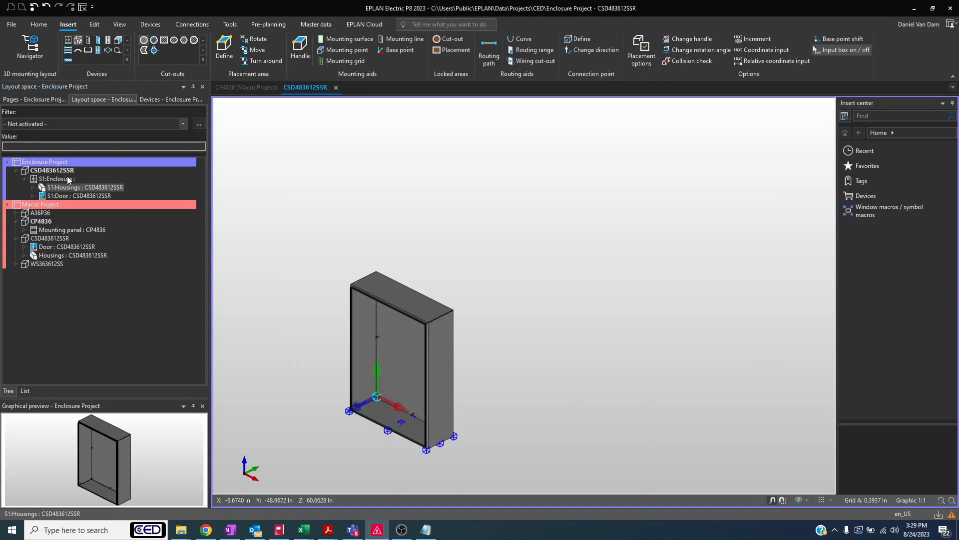
Add accessory HOF.CP4836 with accessory placement HOF Mounting Panel to the S1:Enclosure item of the placed enclosure.
left_click(68, 179)
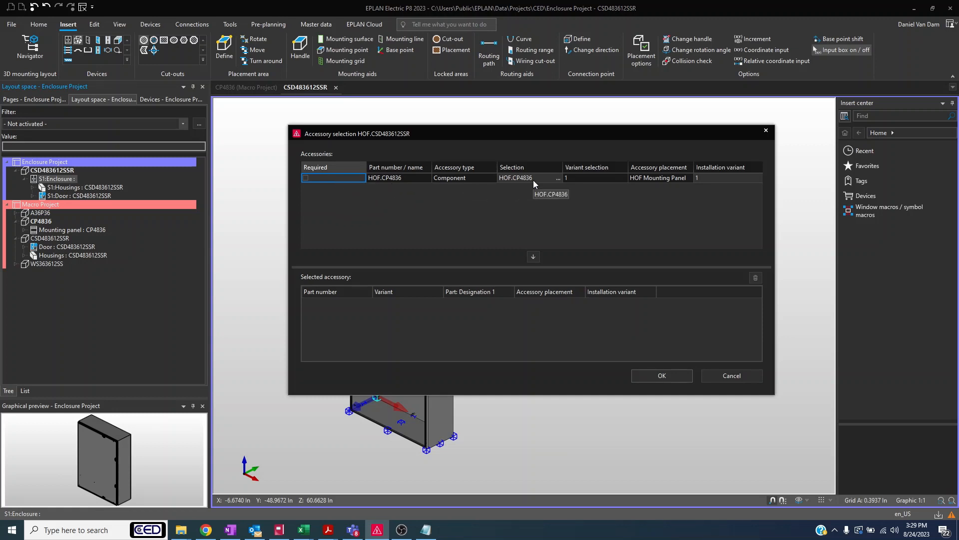
left_click(528, 178)
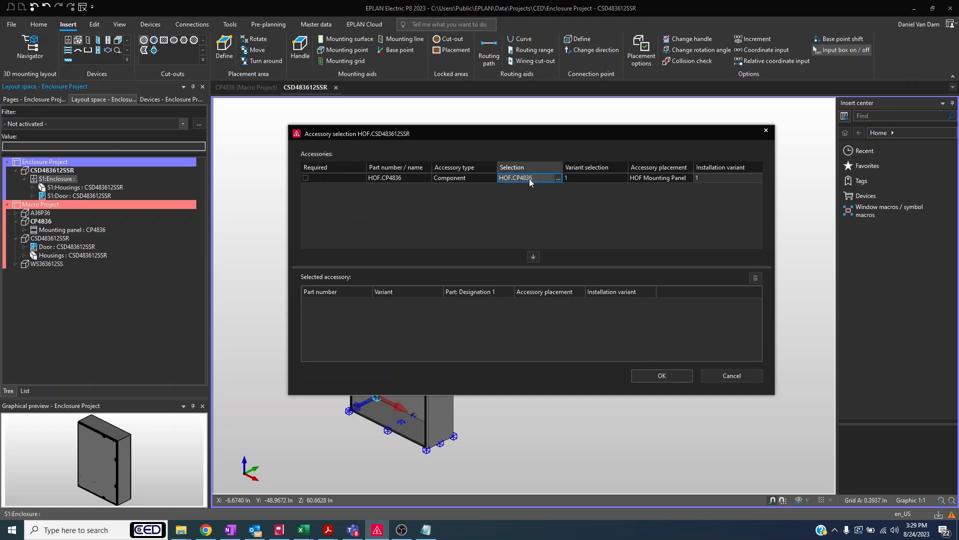
left_click(534, 257)
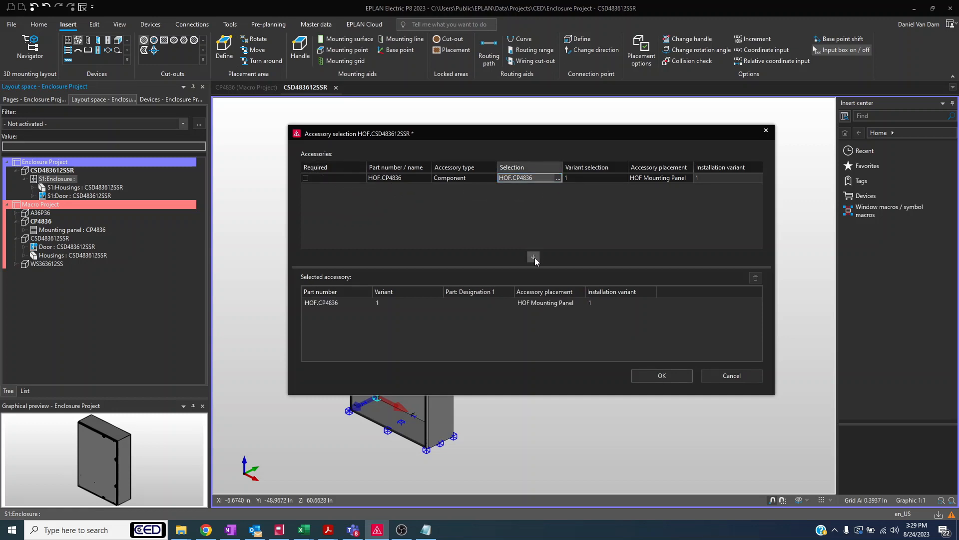
left_click(527, 303)
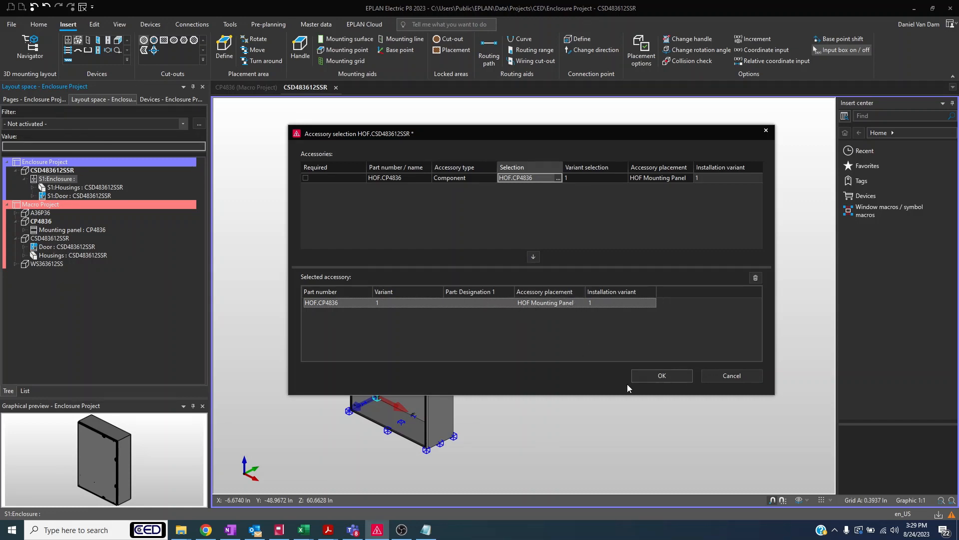
left_click(649, 378)
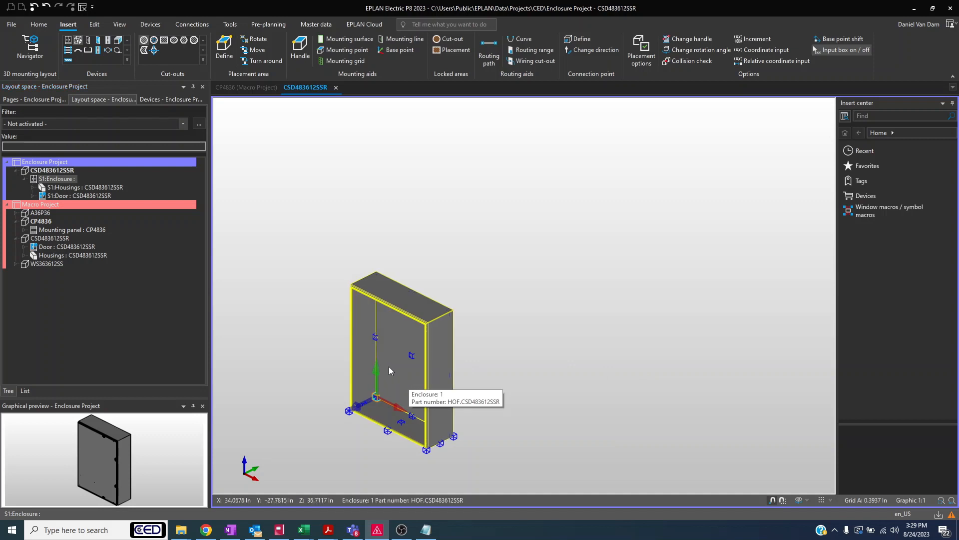
Examine the enclosure's lower interior standoffs up close, from the current isometric view and from the 3D front viewpoint.
scroll(378, 398, "up", 8)
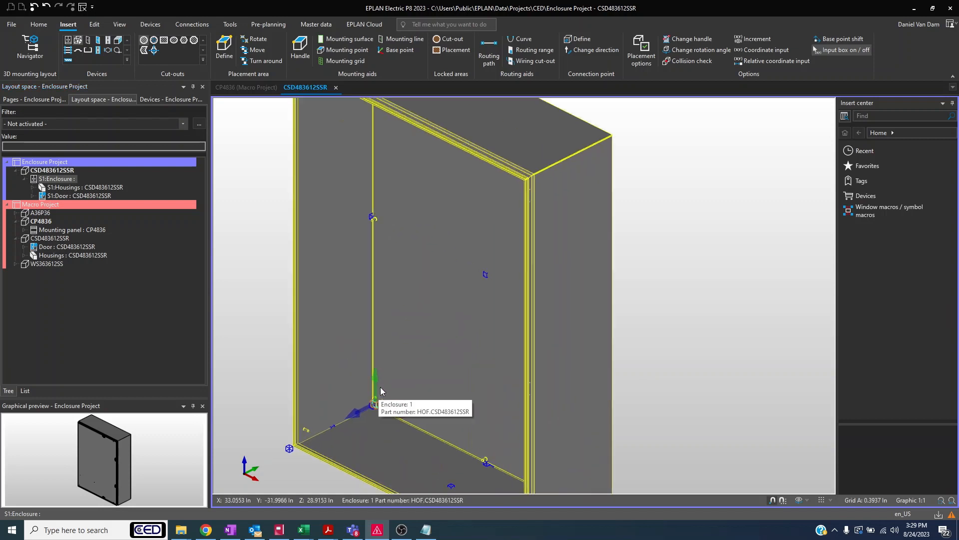
scroll(375, 440, "up", 6)
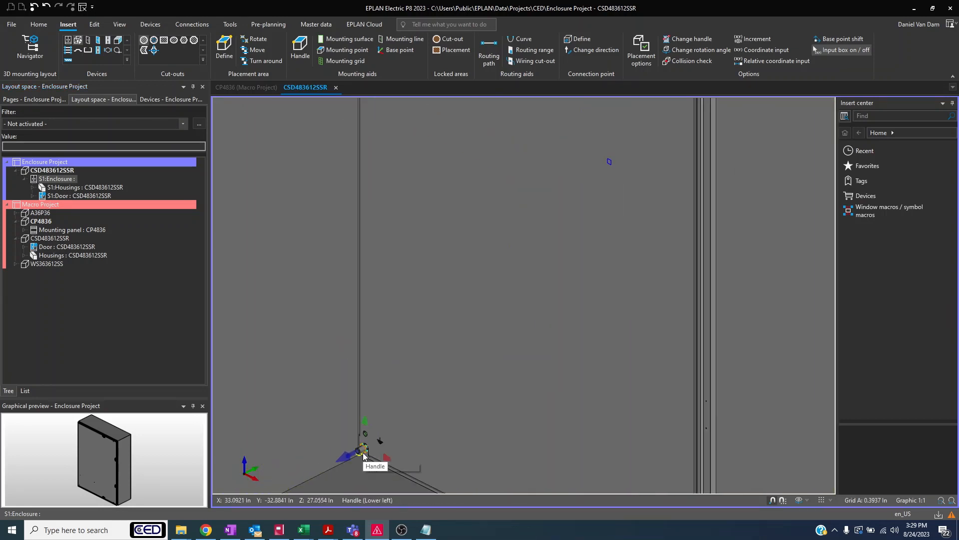
scroll(375, 440, "up", 2)
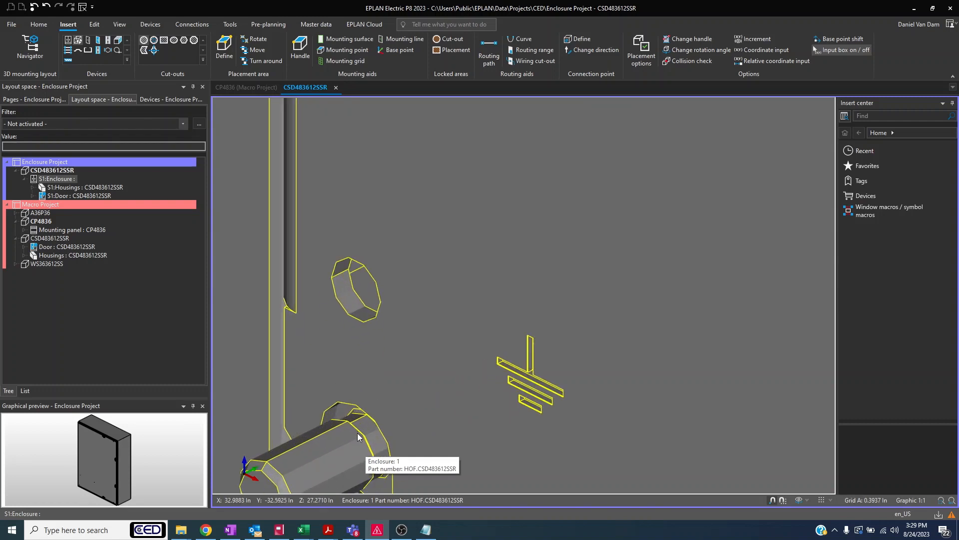
scroll(376, 430, "down", 8)
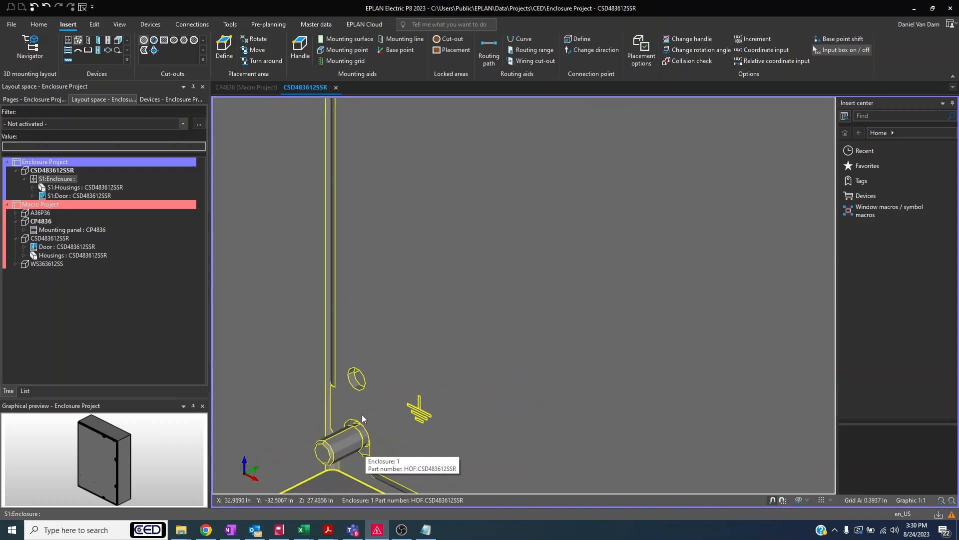
left_click(807, 499)
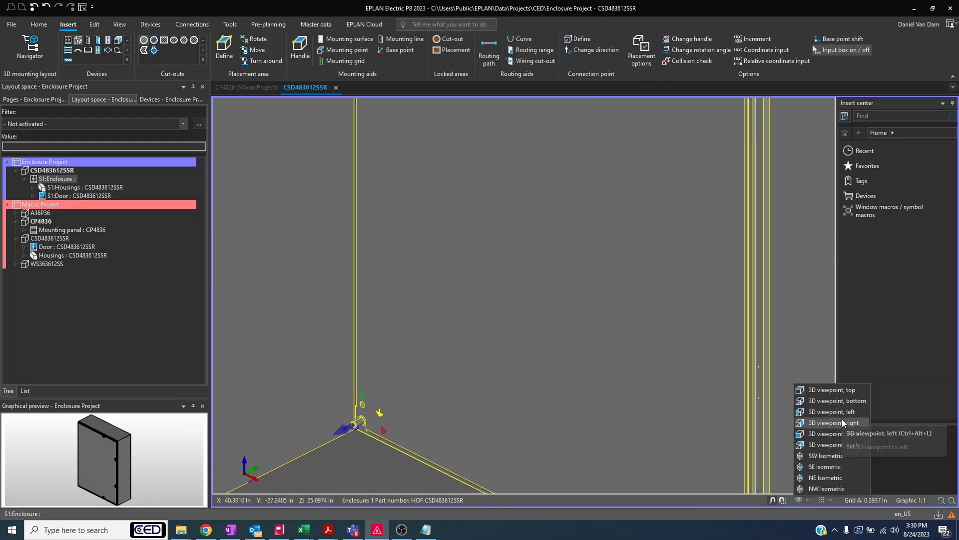
left_click(841, 435)
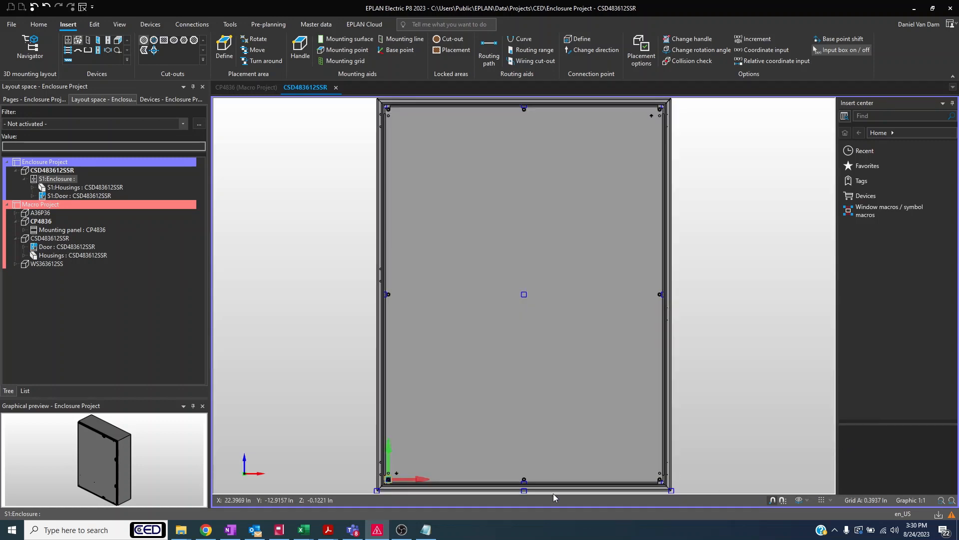
scroll(553, 494, "up", 6)
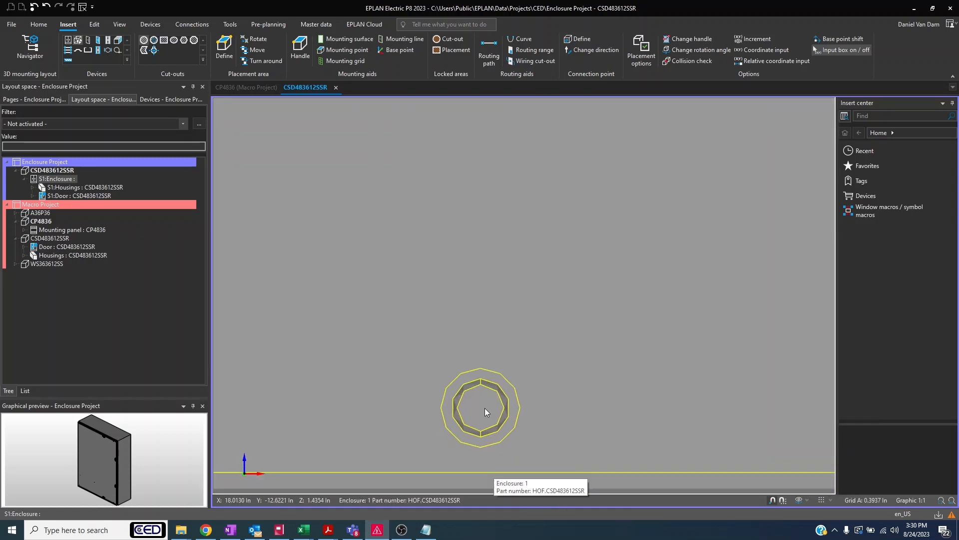
scroll(485, 408, "down", 5)
scroll(760, 420, "up", 6)
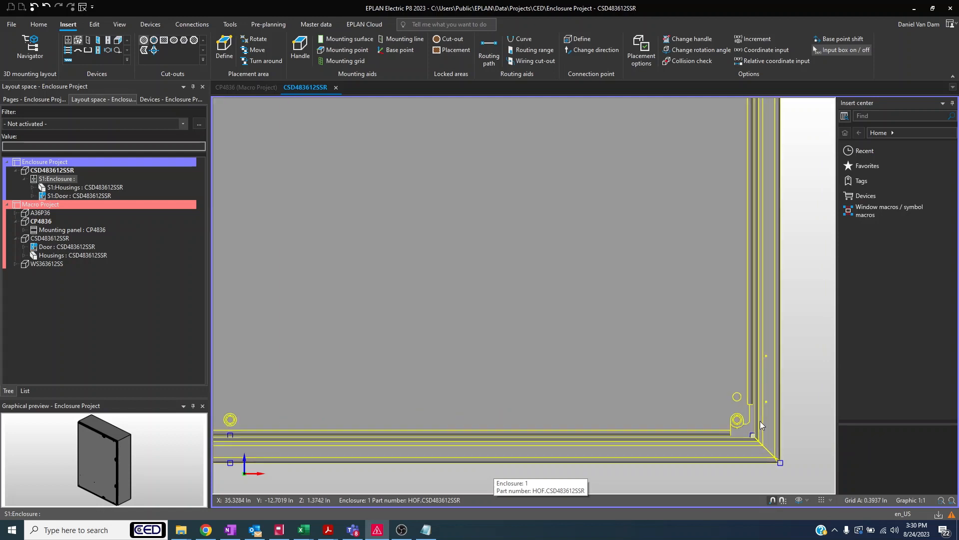
scroll(712, 417, "up", 2)
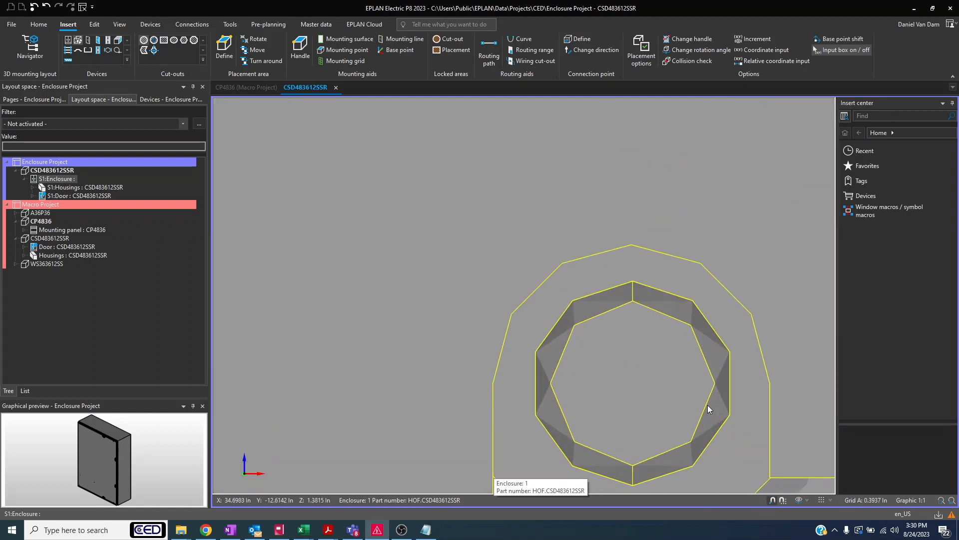
scroll(704, 399, "down", 4)
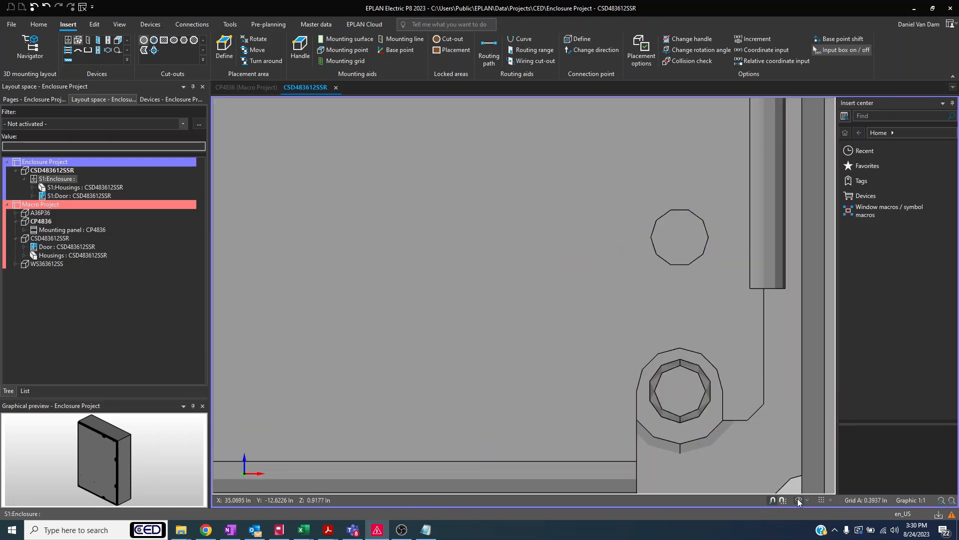
Rotate the enclosure and examine the lower right and upper right interior standoffs from an angle.
left_click_drag(686, 442, 699, 419)
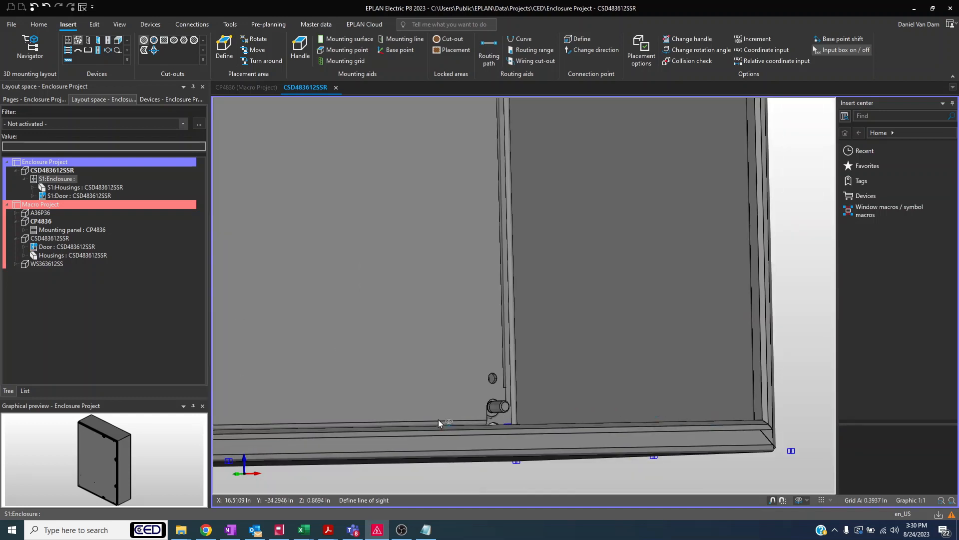
scroll(517, 407, "up", 5)
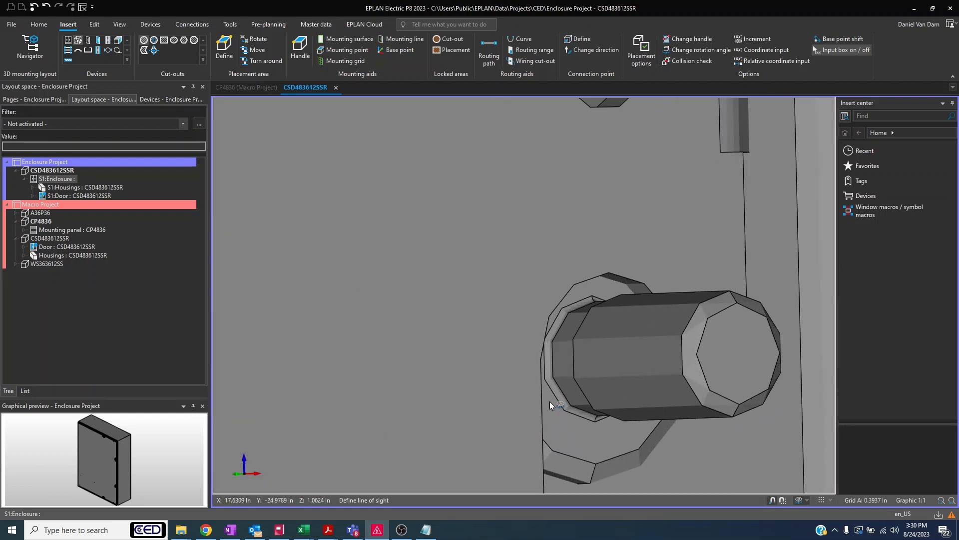
scroll(550, 401, "up", 2)
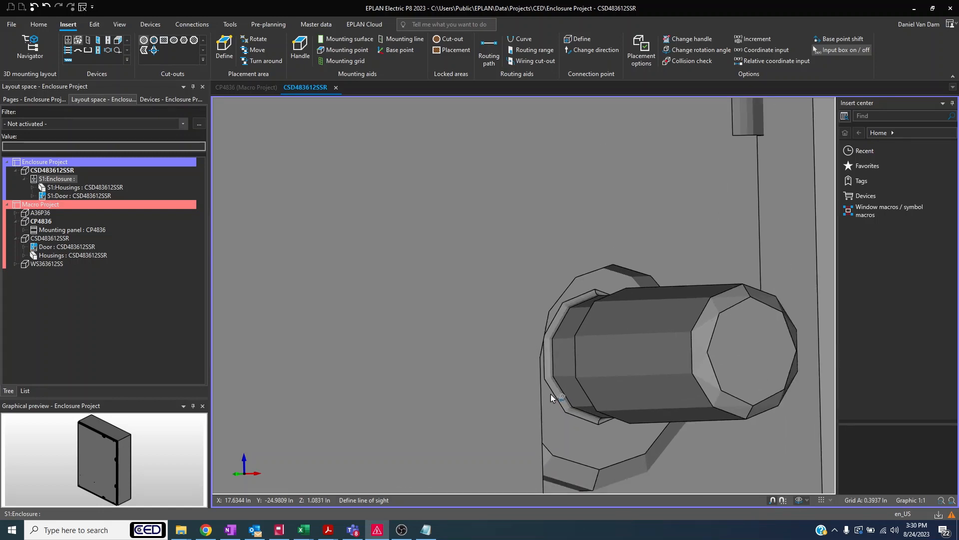
scroll(551, 394, "up", 2)
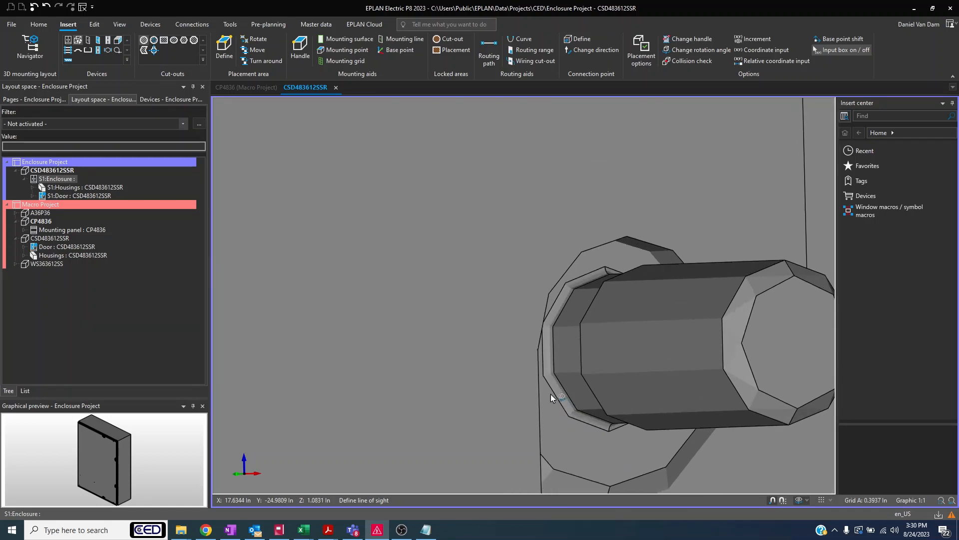
scroll(550, 393, "down", 5)
scroll(549, 395, "down", 5)
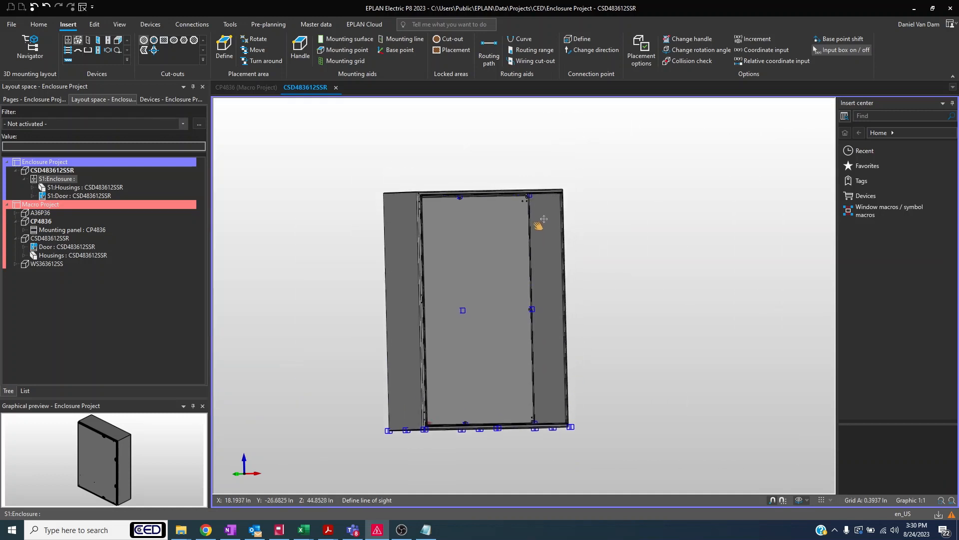
scroll(525, 210, "up", 5)
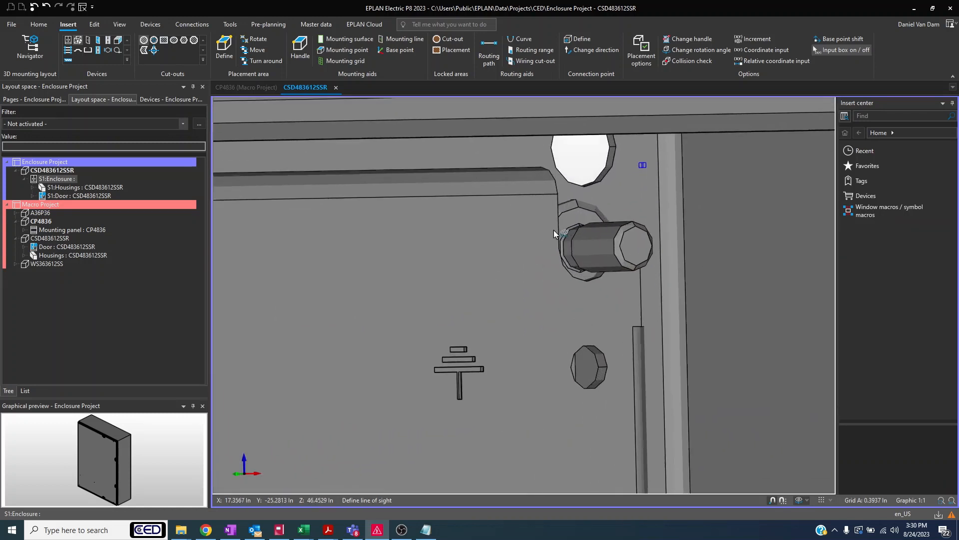
scroll(554, 230, "up", 4)
scroll(574, 260, "down", 4)
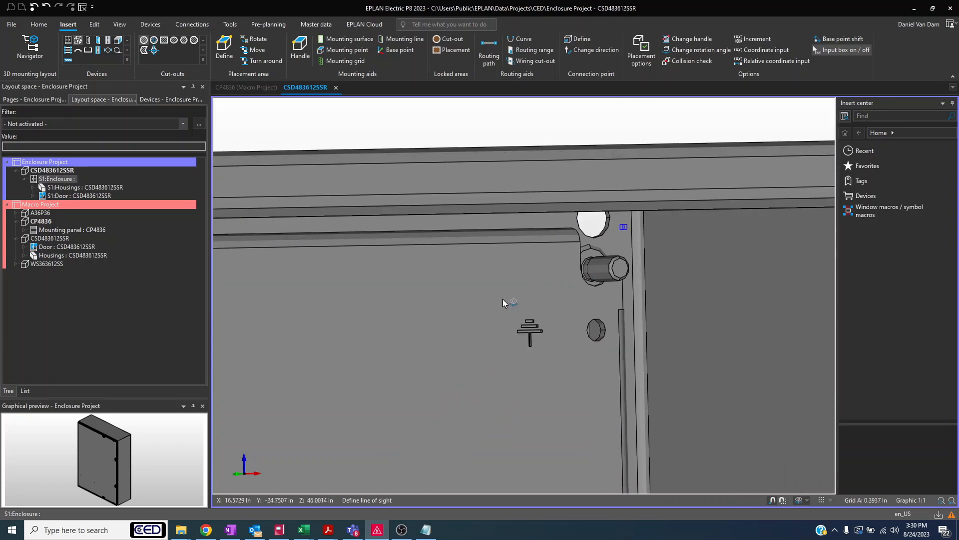
scroll(502, 303, "down", 6)
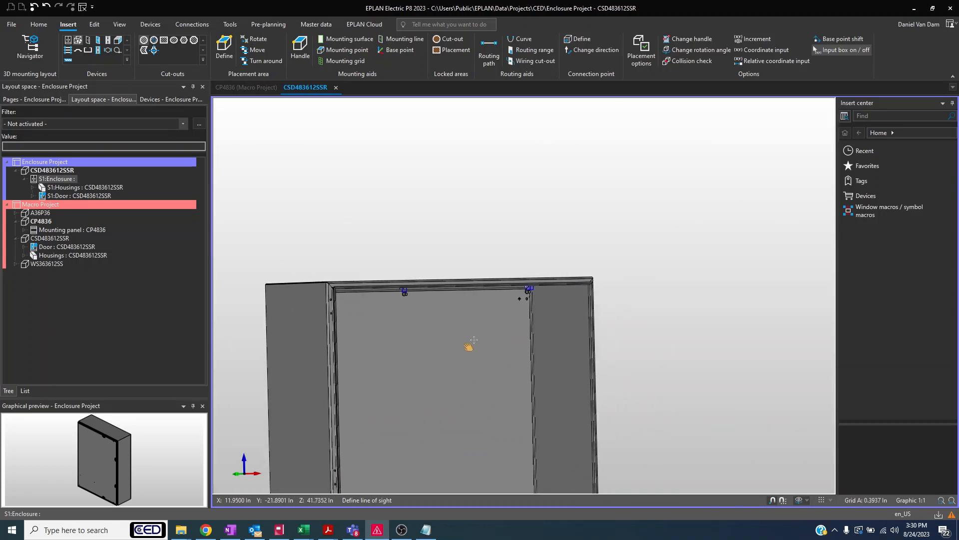
Turn the enclosure the other way and examine its upper left interior standoff.
middle_click_drag(469, 346, 440, 343)
right_click(593, 324)
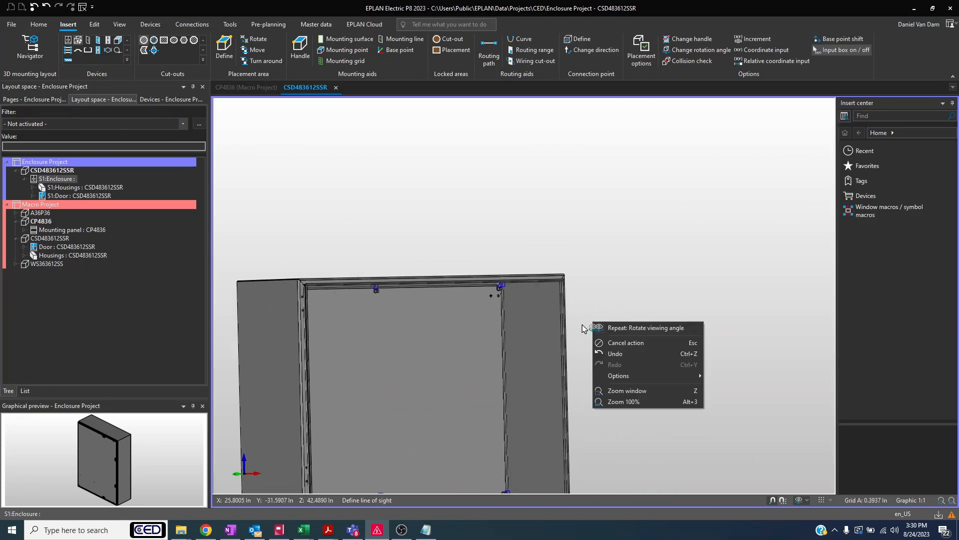
left_click(573, 303)
left_click_drag(572, 302, 491, 274)
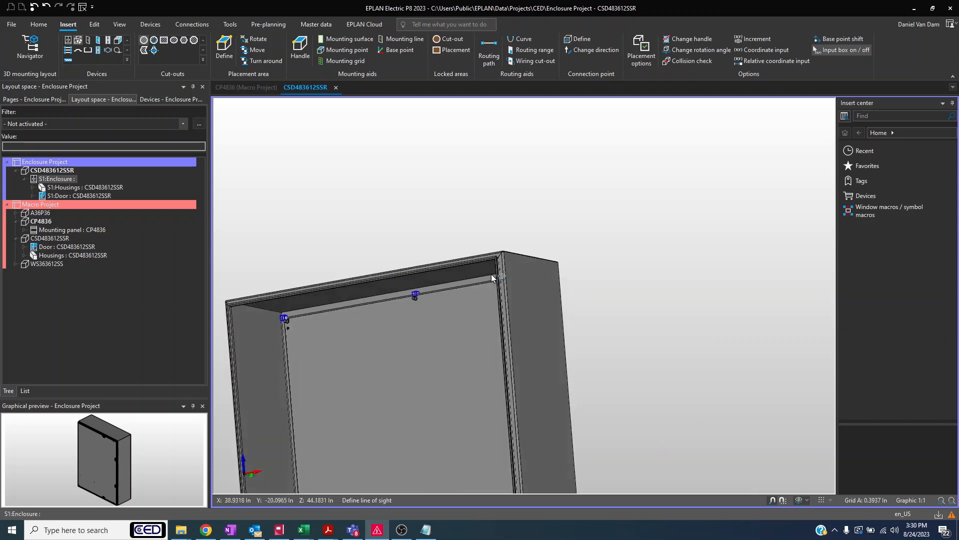
scroll(288, 324, "up", 6)
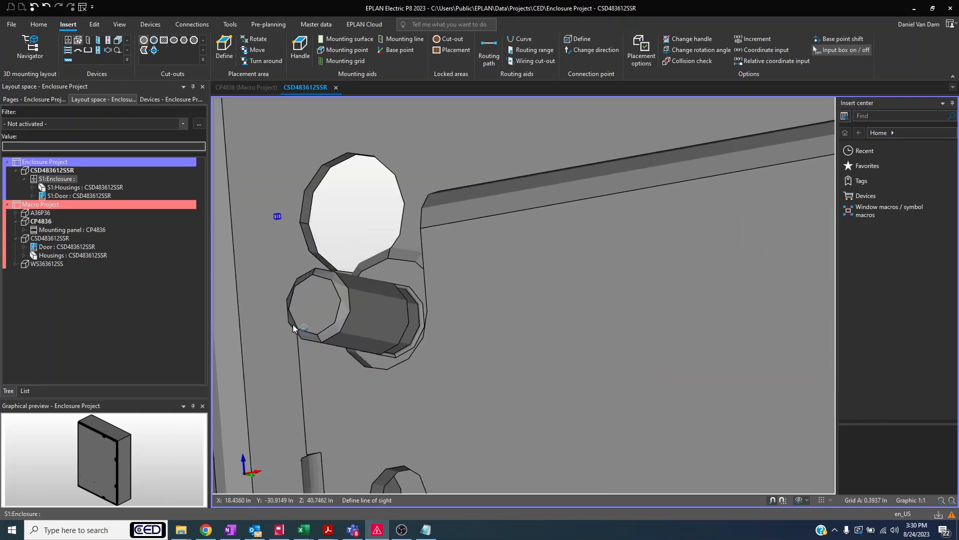
scroll(407, 342, "down", 5)
scroll(652, 323, "down", 4)
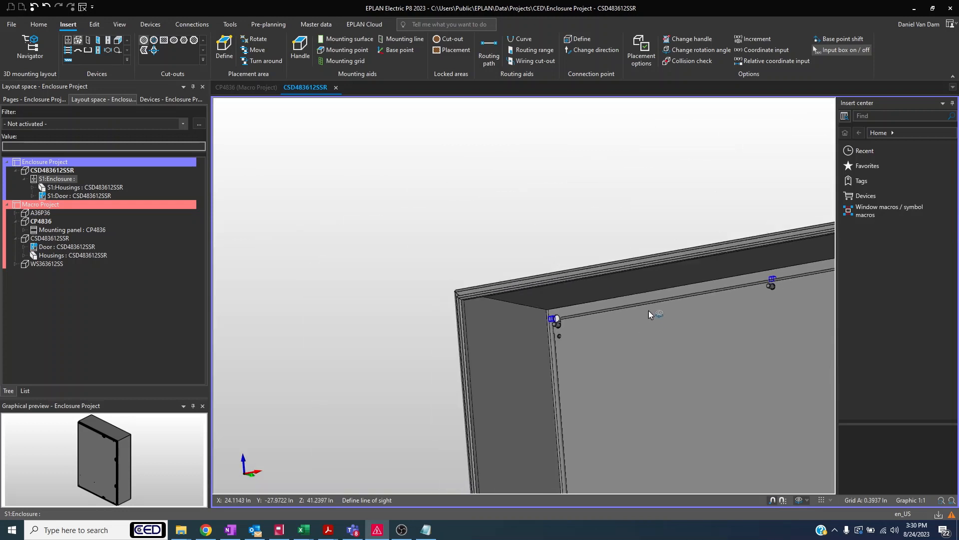
left_click_drag(577, 253, 600, 261)
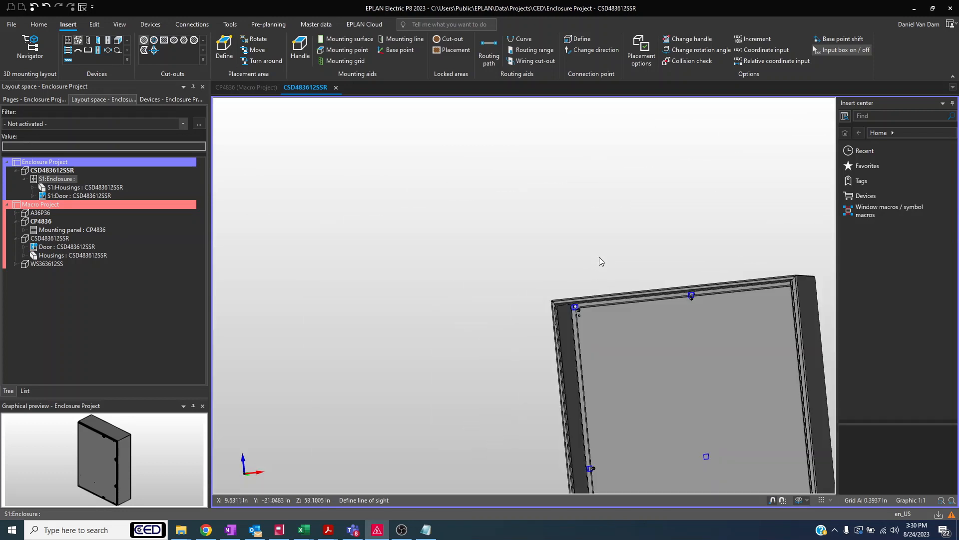
Open S1:Enclosure in the 3D view and locate the CP4836 mounting panel under the housing's Rear panel inside item.
left_click(807, 500)
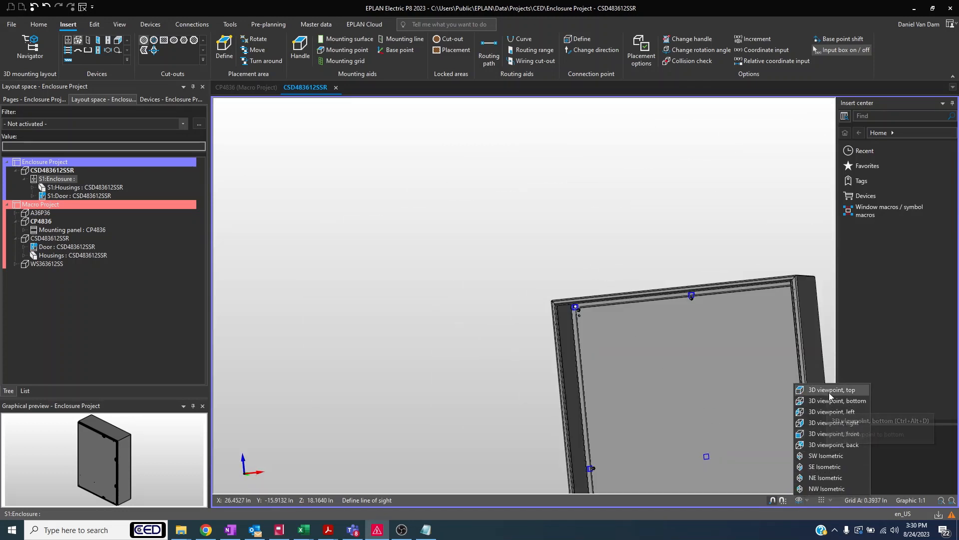
double_click(52, 180)
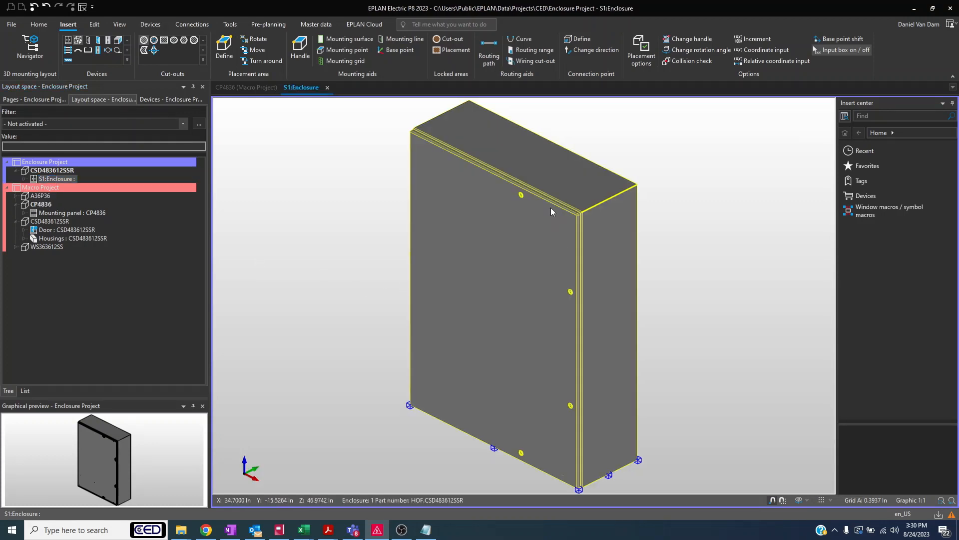
left_click(24, 179)
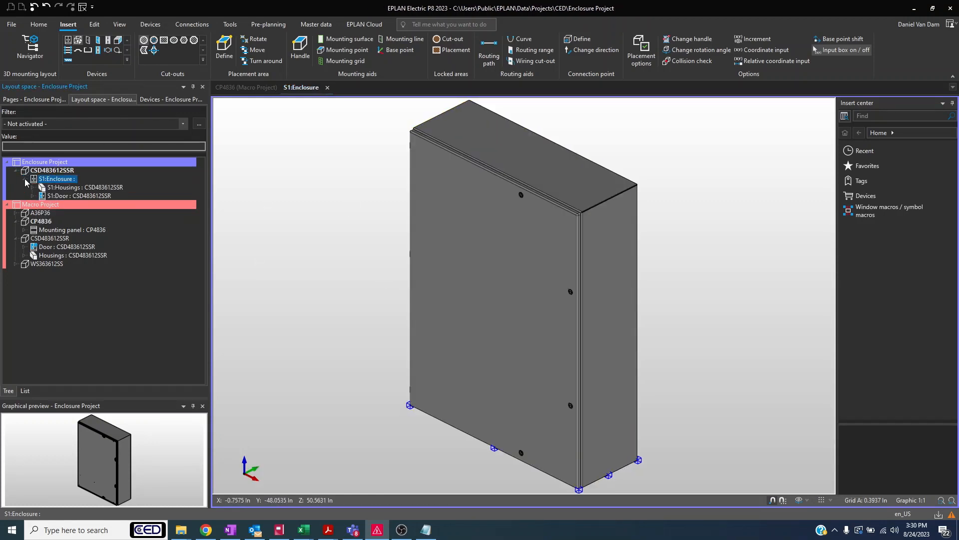
left_click(62, 189)
left_click(49, 195)
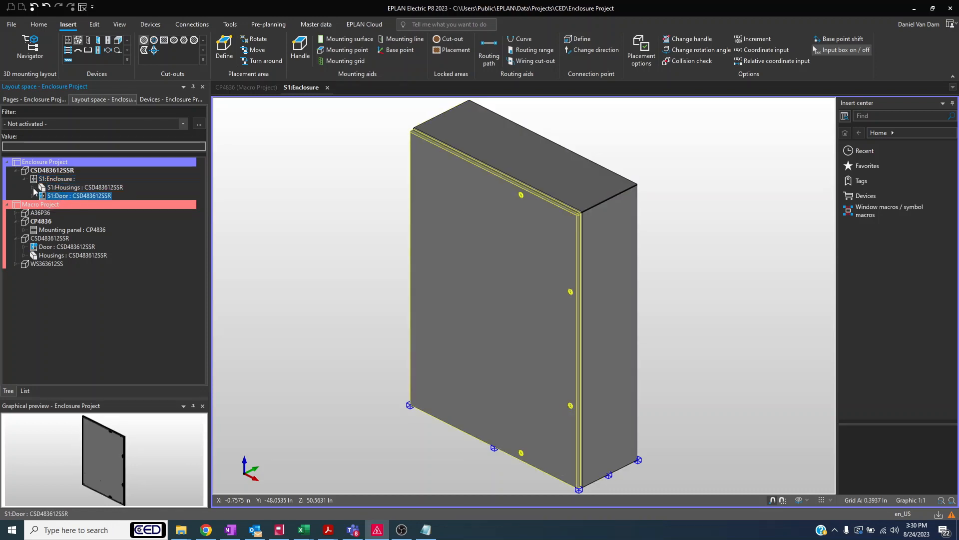
double_click(37, 189)
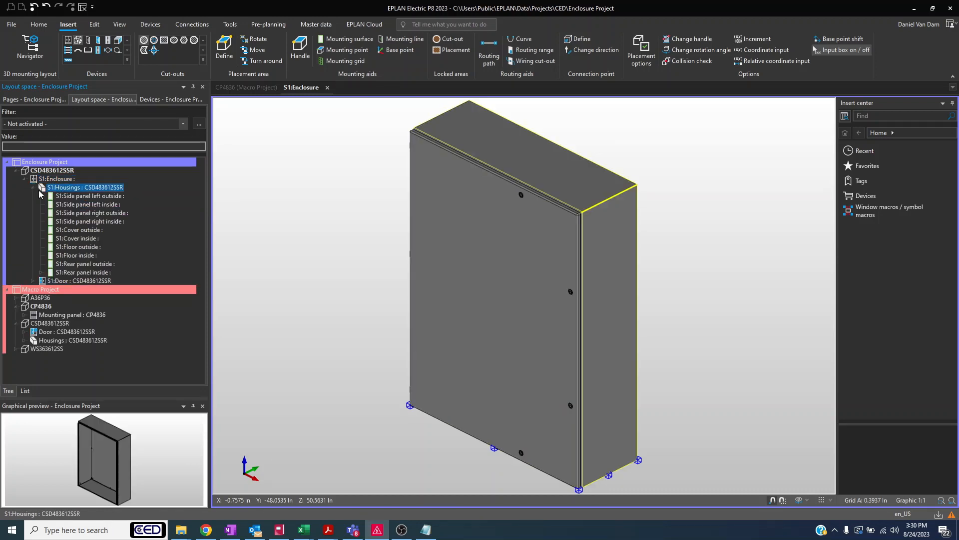
double_click(43, 274)
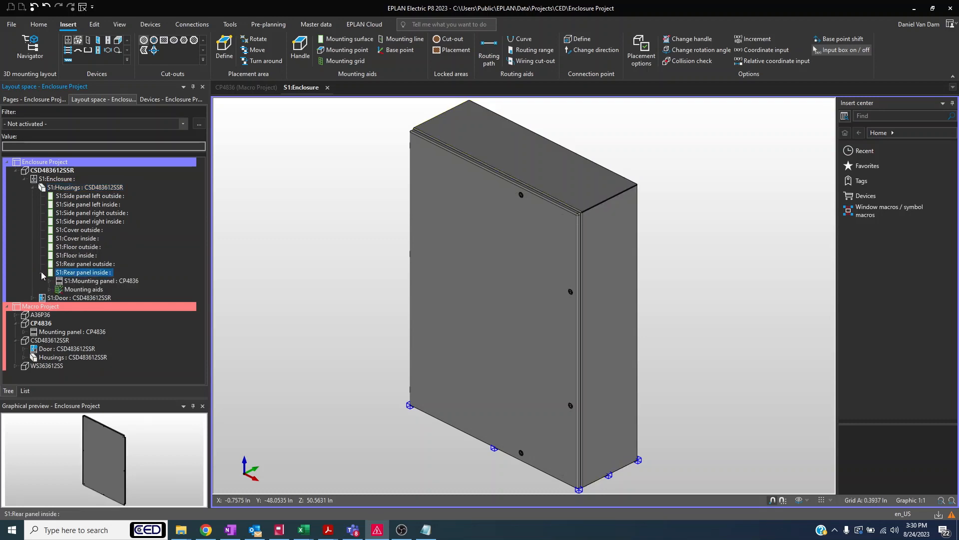
left_click(76, 282)
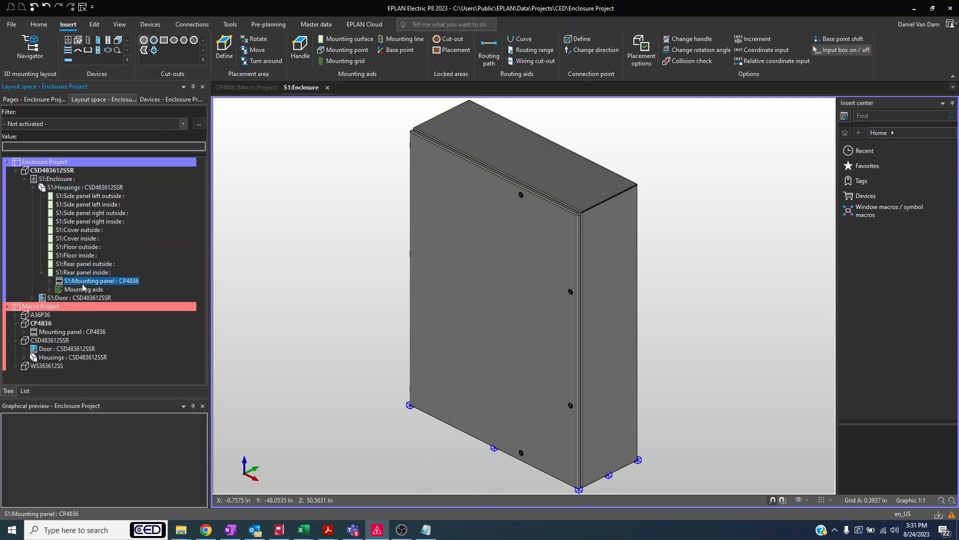
Directly activate the back and front surfaces of the CP4836 mounting panel in turn to inspect each one.
left_click(51, 282)
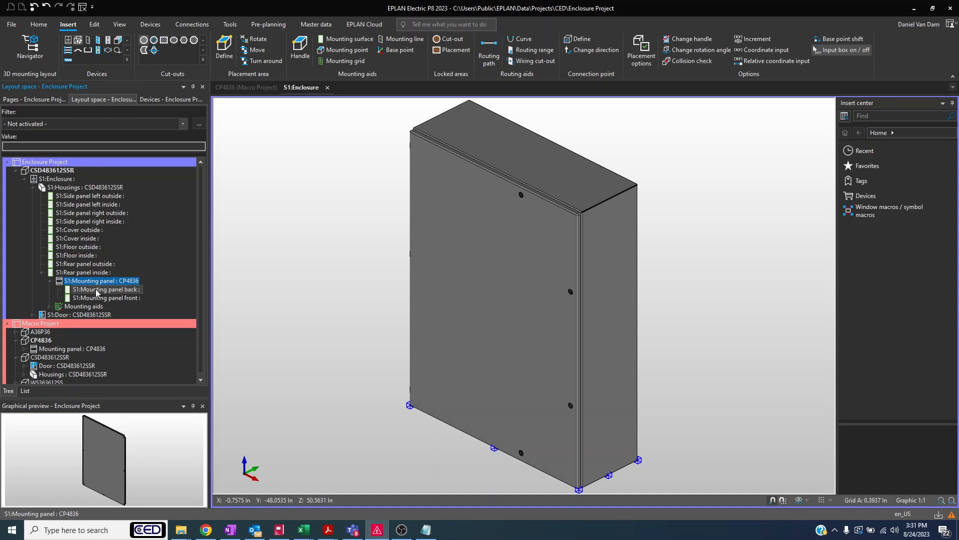
left_click(98, 289)
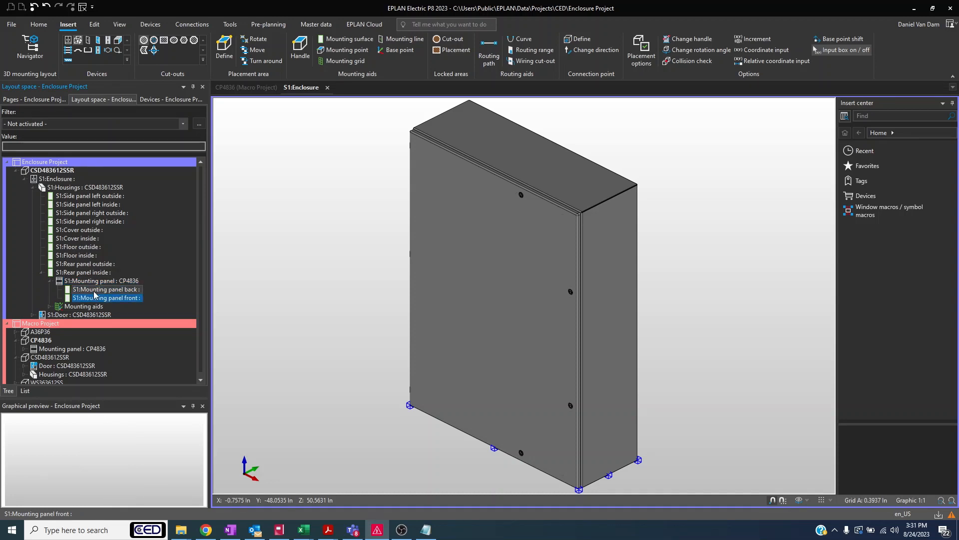
right_click(92, 294)
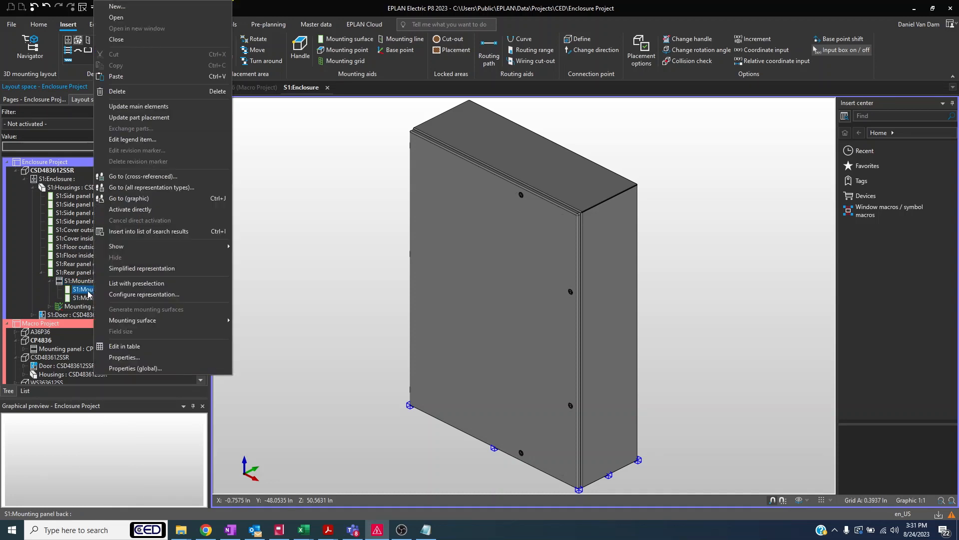
left_click(142, 209)
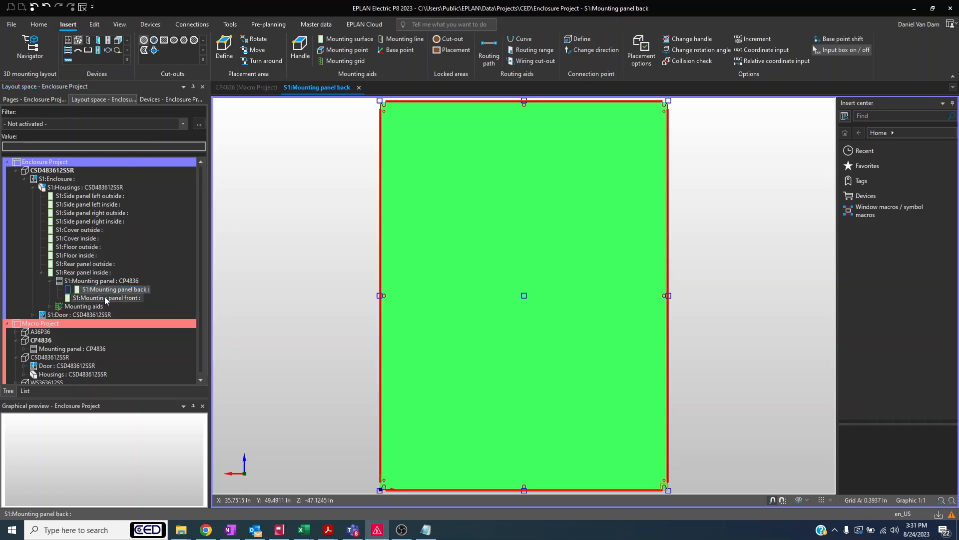
right_click(105, 298)
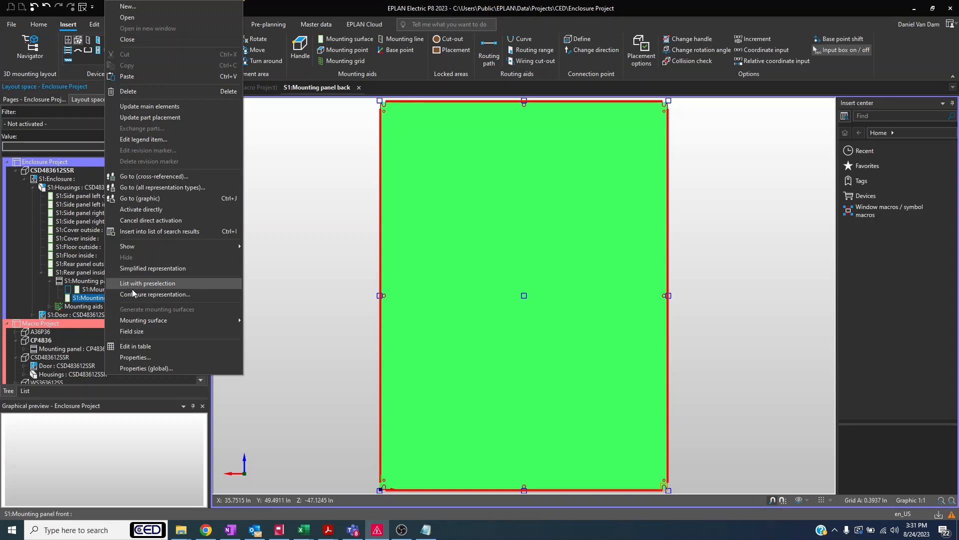
left_click(142, 209)
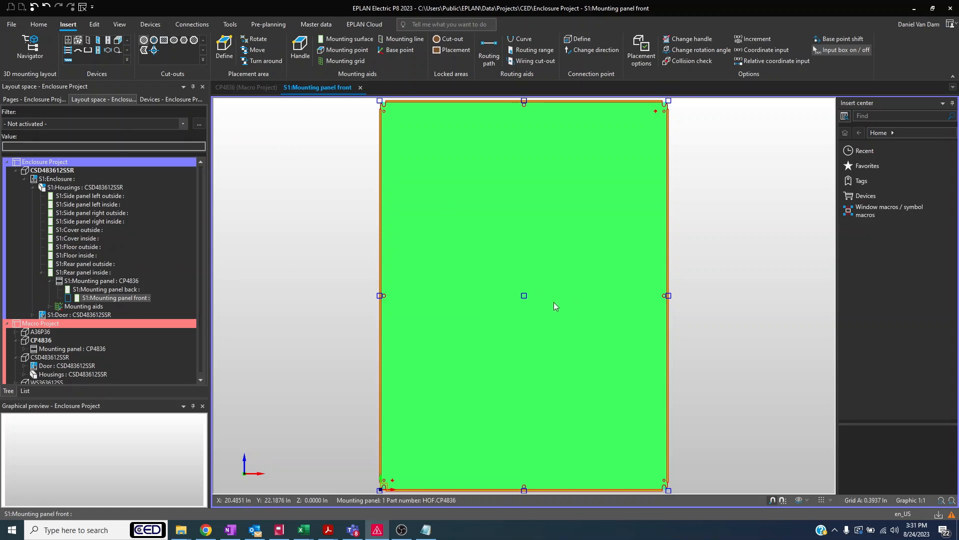
left_click(42, 273)
left_click(34, 189)
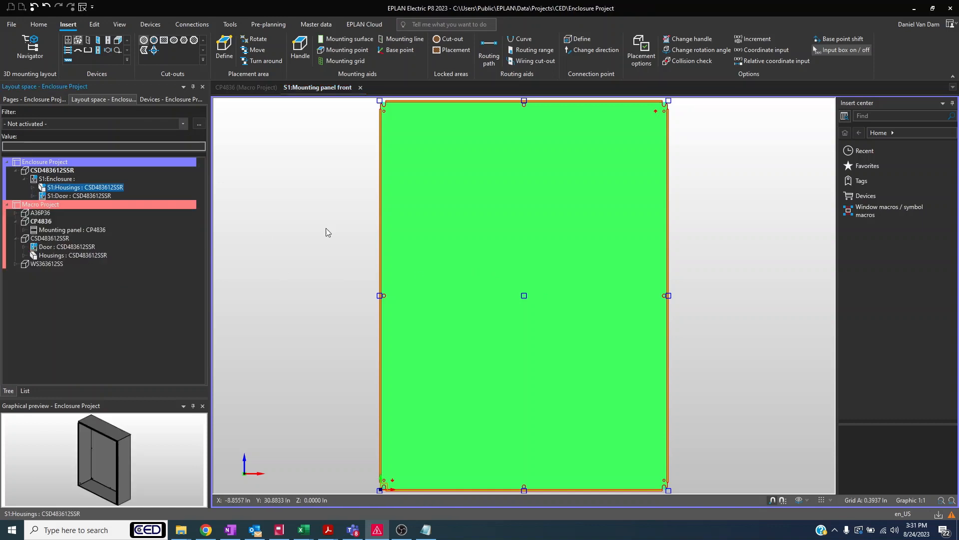
Open CSD483612SSR in Macro Project and assign its door and housing to layer EPLAN560, 3D graphic.Enclosure.
left_click(49, 238)
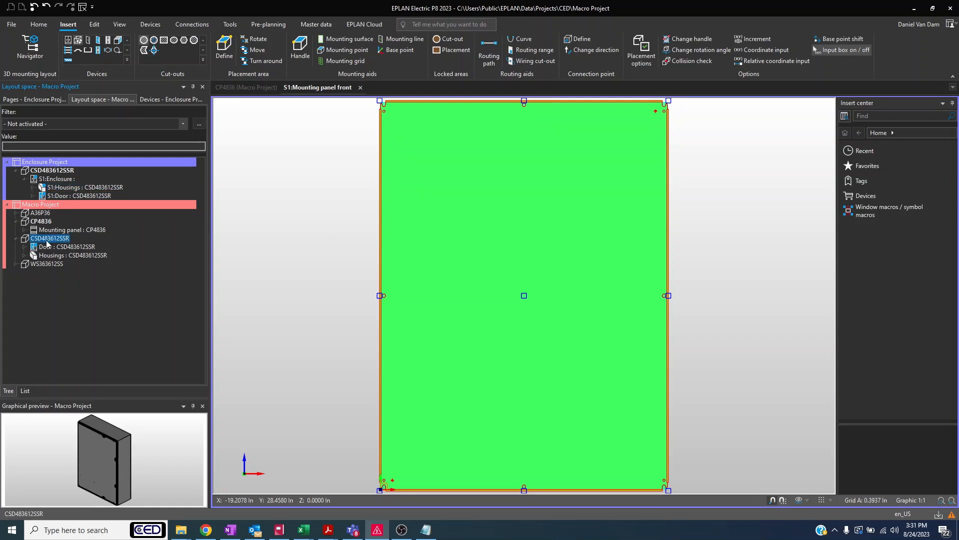
double_click(47, 240)
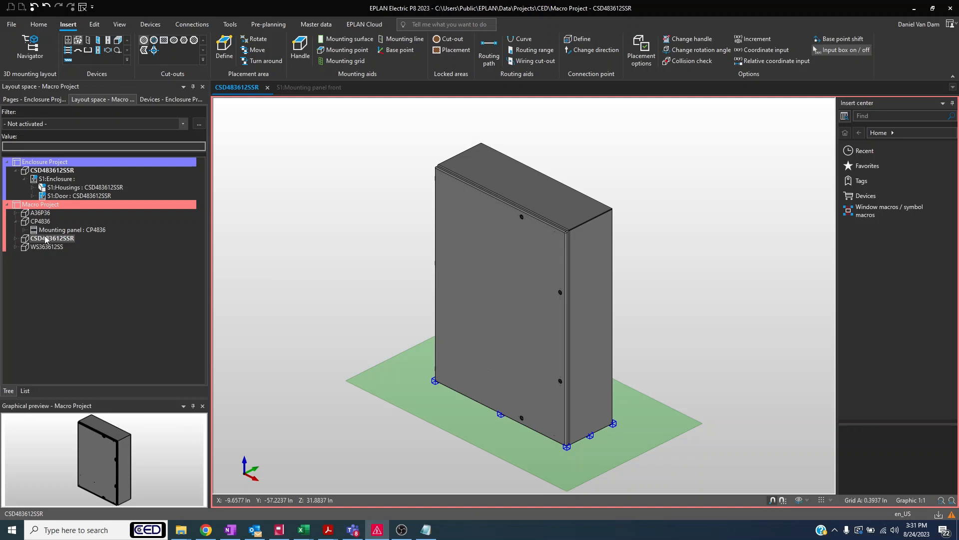
left_click(16, 239)
left_click(66, 247)
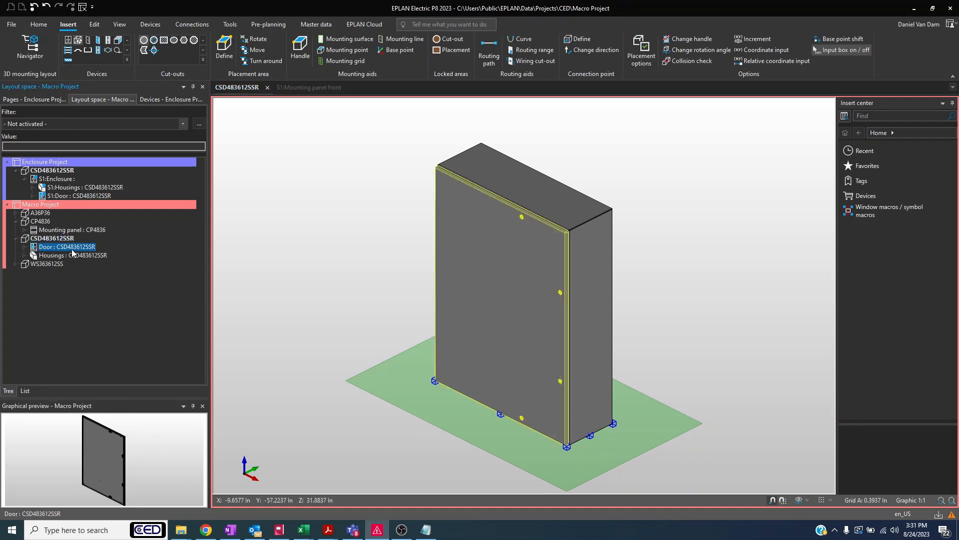
left_click(58, 255, "ctrl")
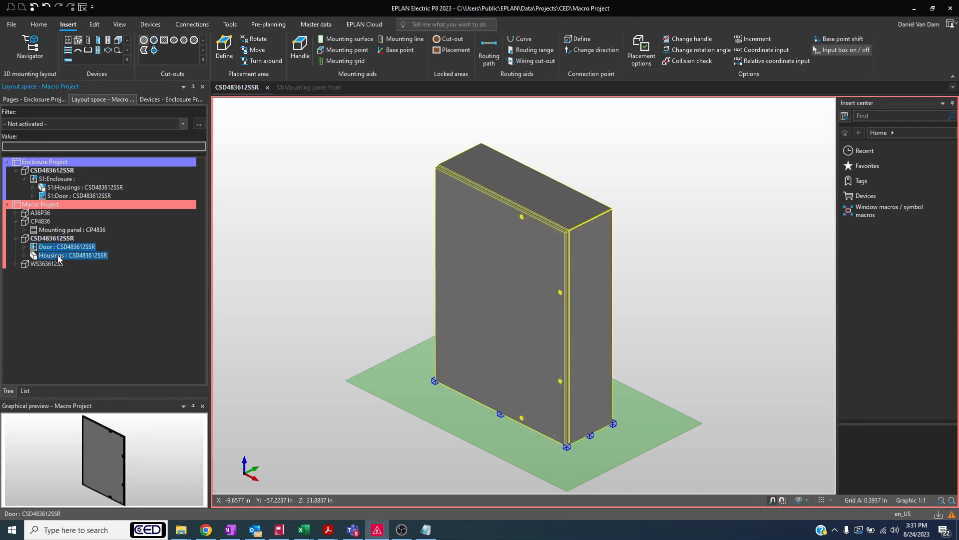
right_click(59, 256)
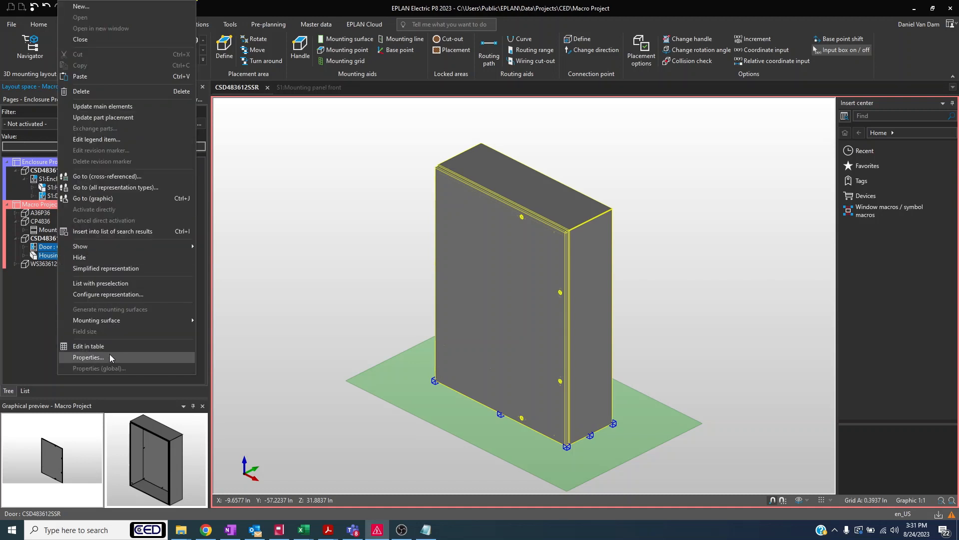
left_click(109, 355)
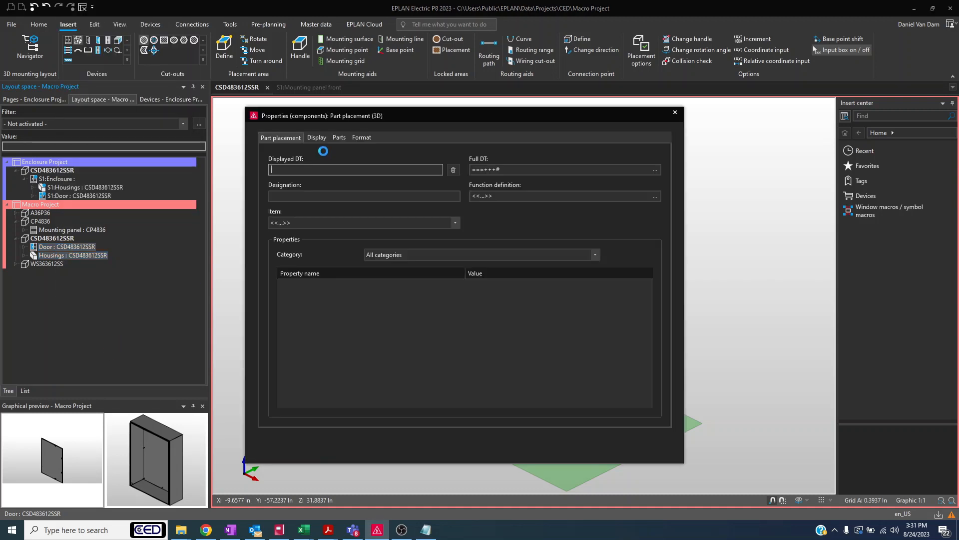
left_click(361, 137)
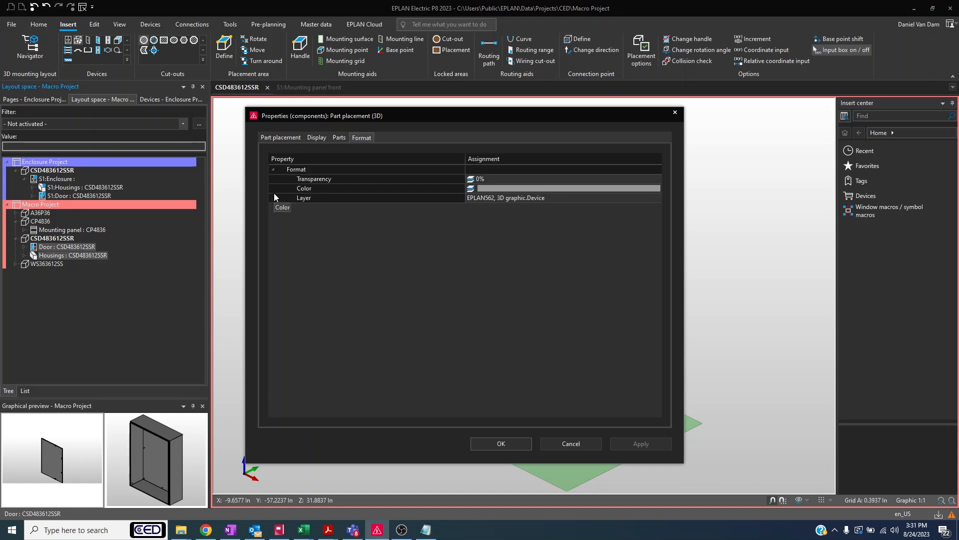
left_click(658, 198)
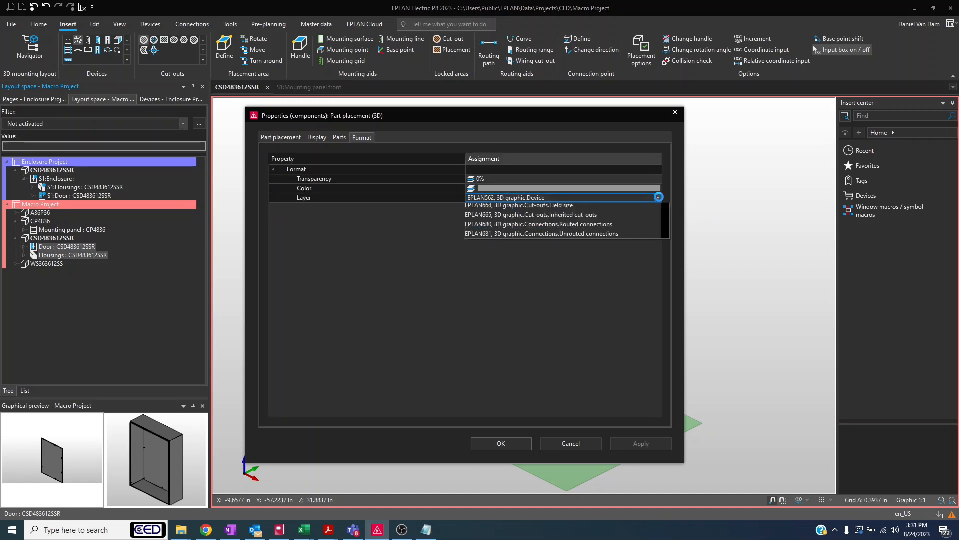
scroll(615, 223, "up", 2)
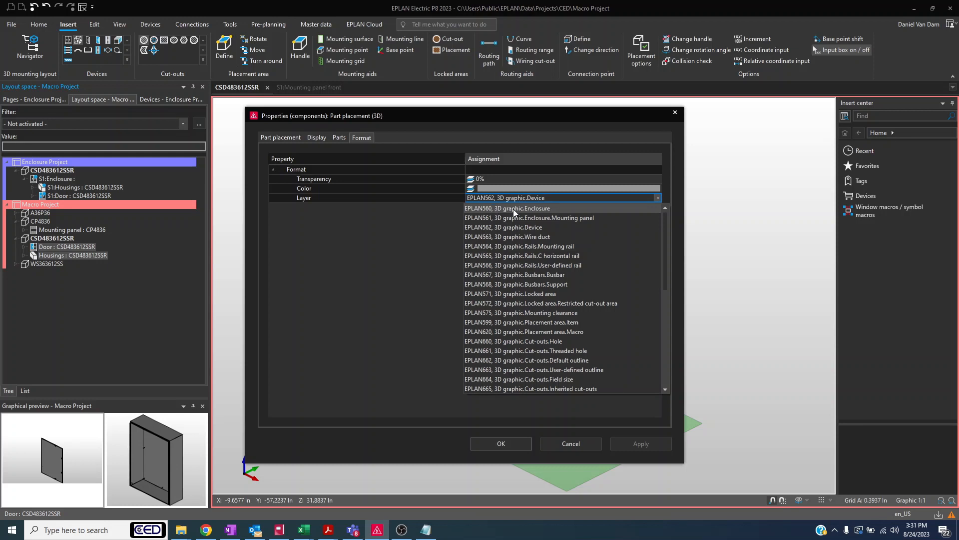
left_click(527, 209)
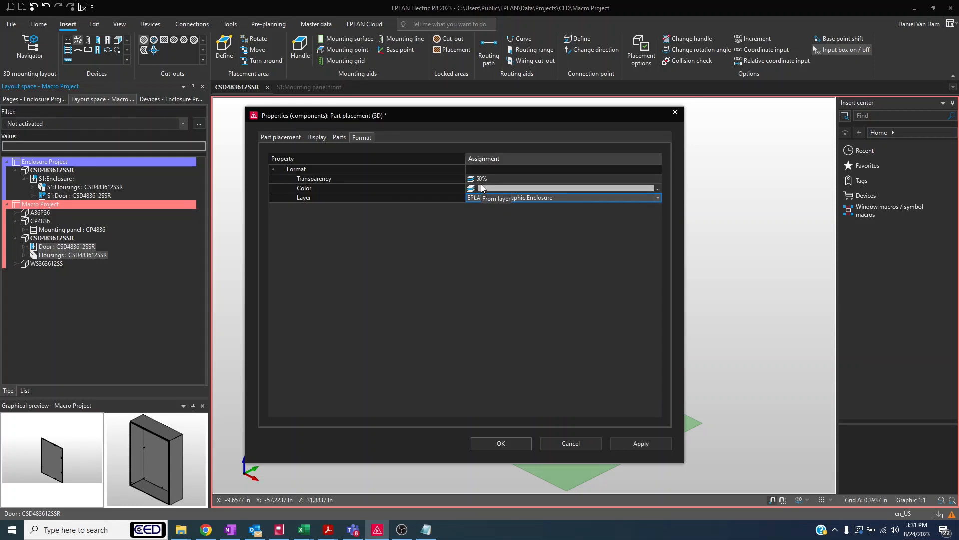
left_click(501, 444)
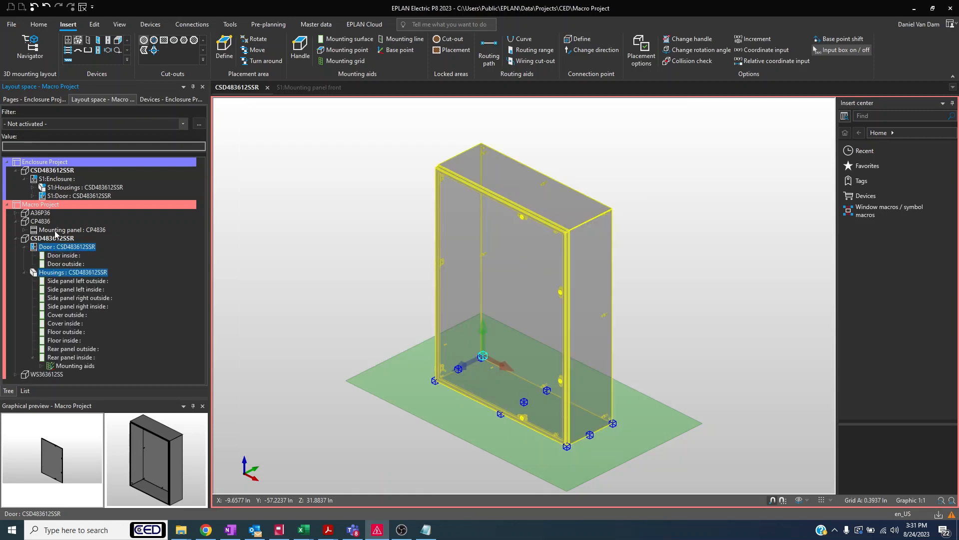
Assign the CP4836 mounting panel in Macro Project to layer EPLAN561, 3D graphic.Enclosure.Mounting panel.
left_click(55, 231)
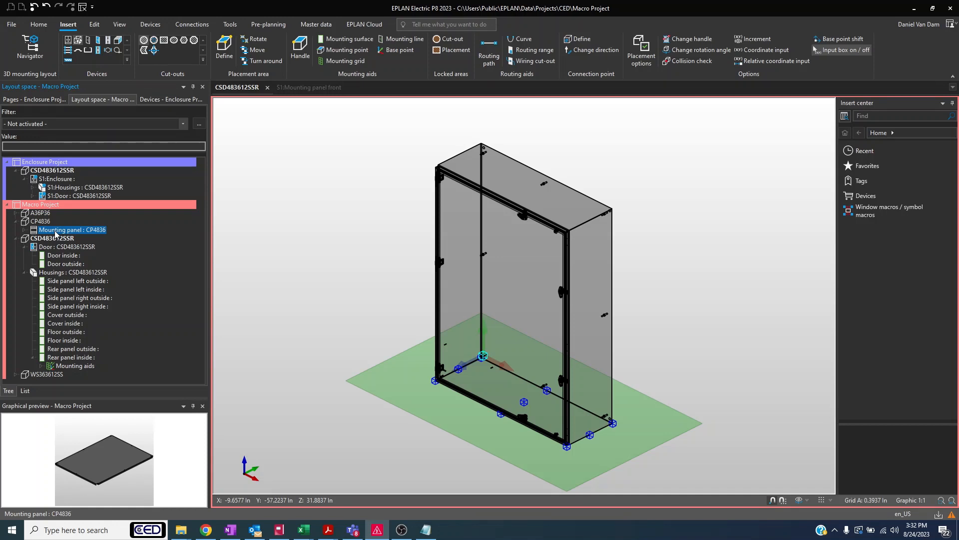
right_click(55, 230)
left_click(101, 360)
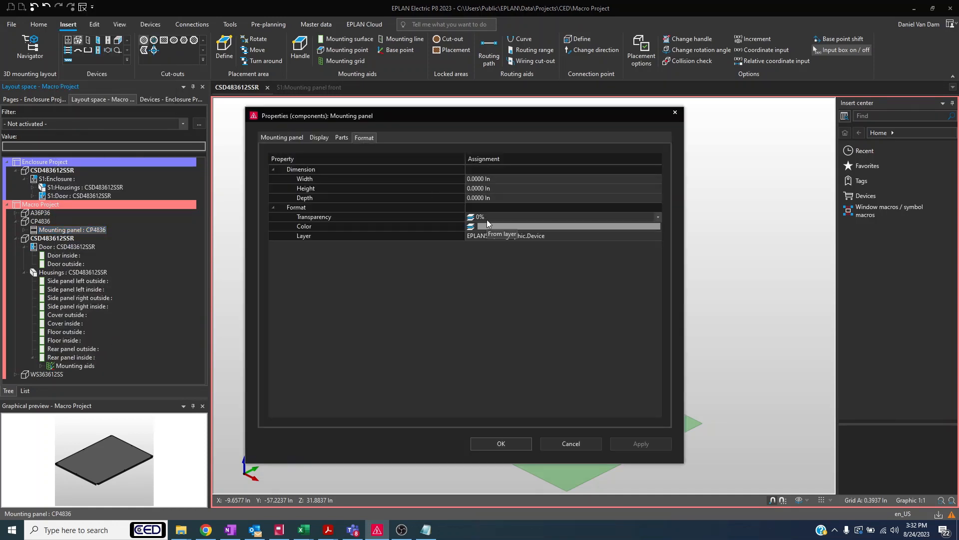
left_click(658, 236)
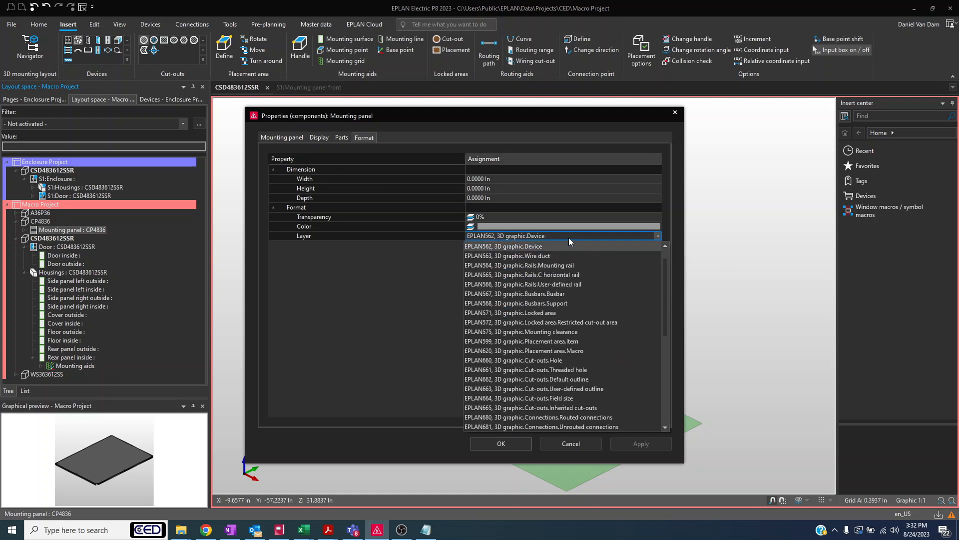
scroll(565, 250, "up", 1)
left_click(568, 257)
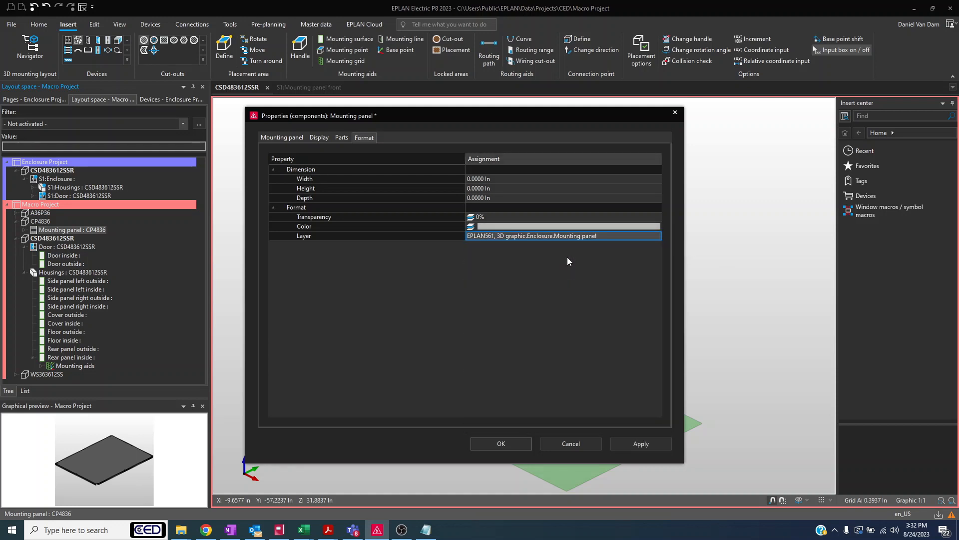
left_click(510, 446)
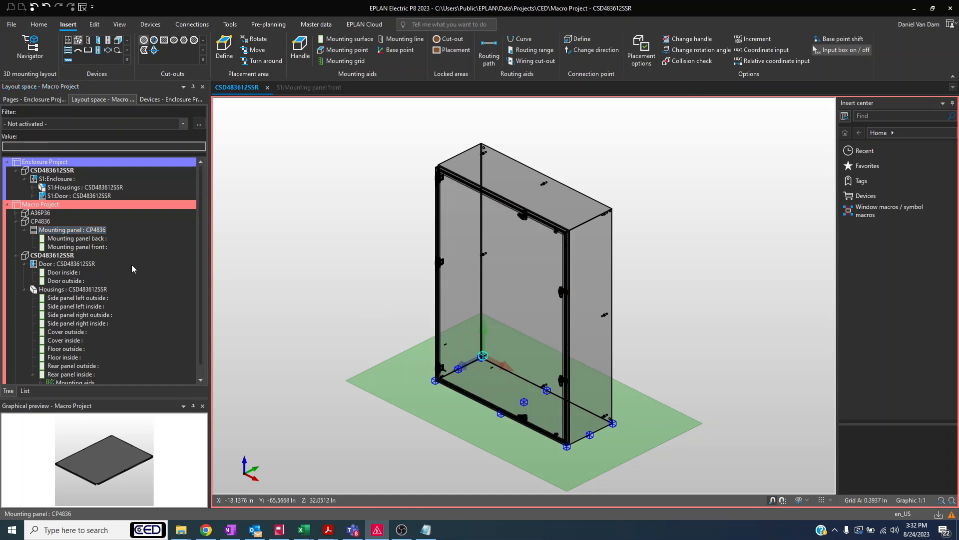
Automatically generate the macros for the CP4836 and CSD483612SSR layout spaces, overwriting the existing ones.
left_click(41, 222)
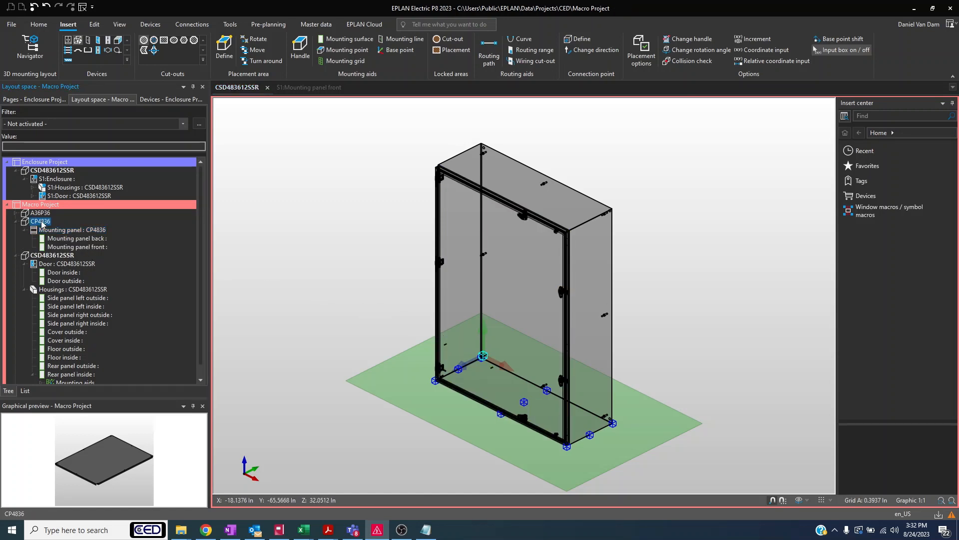
left_click(316, 25)
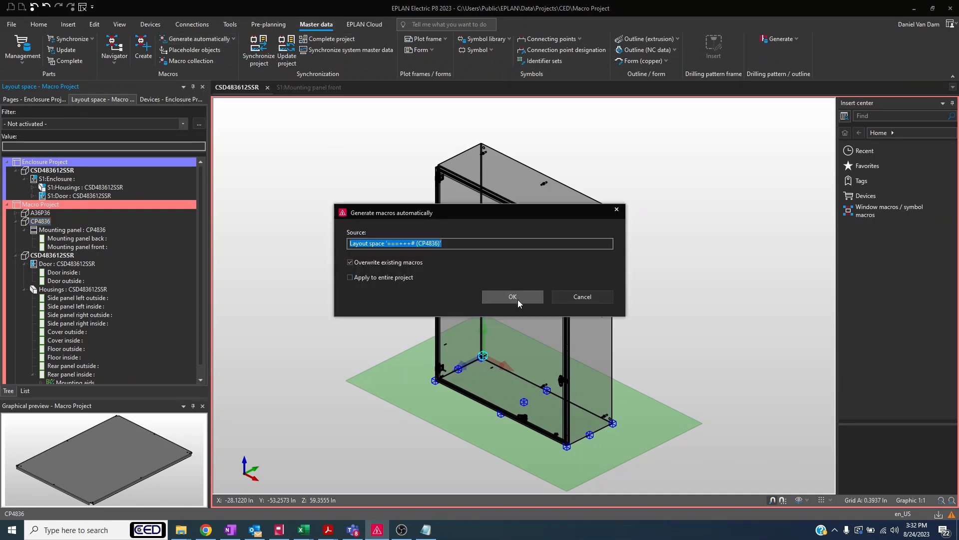
left_click(517, 297)
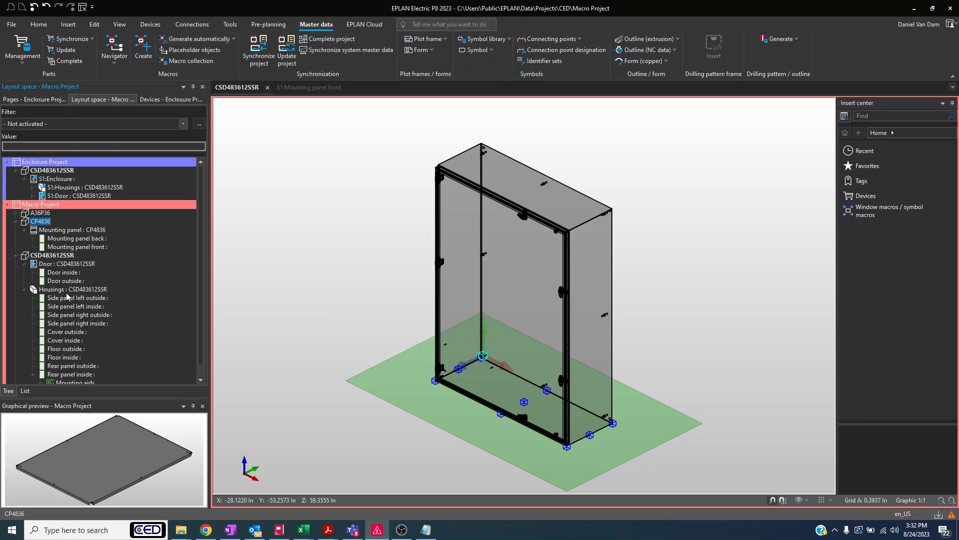
left_click(52, 256)
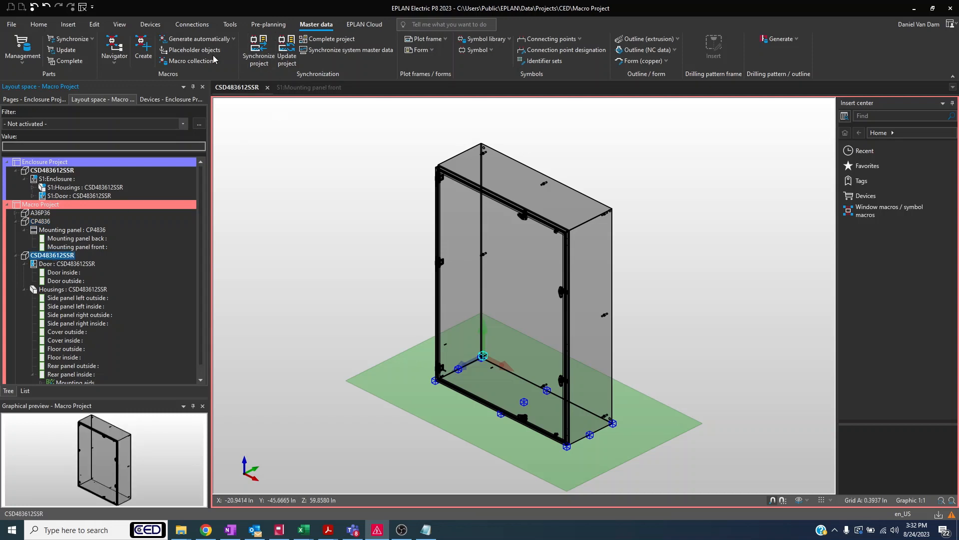
left_click(186, 40)
left_click(506, 297)
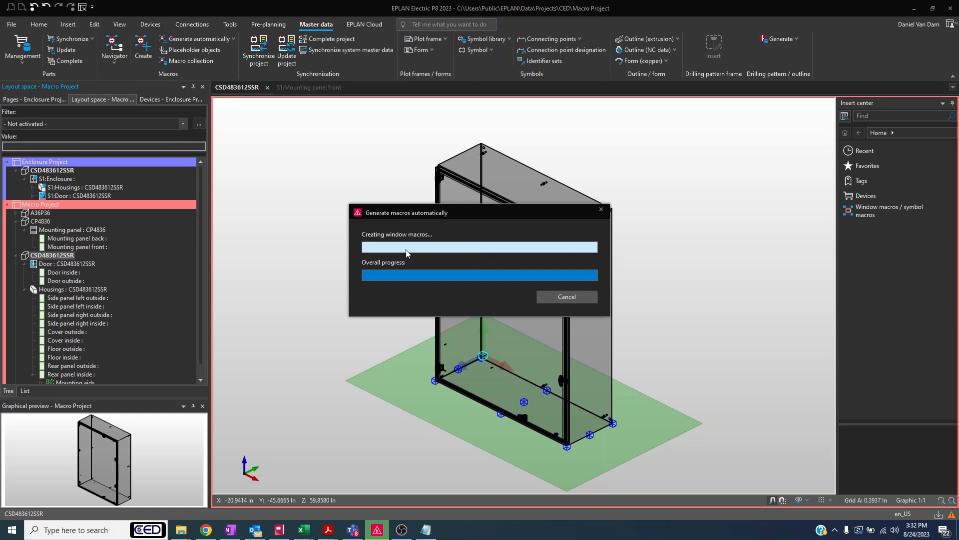
left_click(17, 255)
left_click(17, 221)
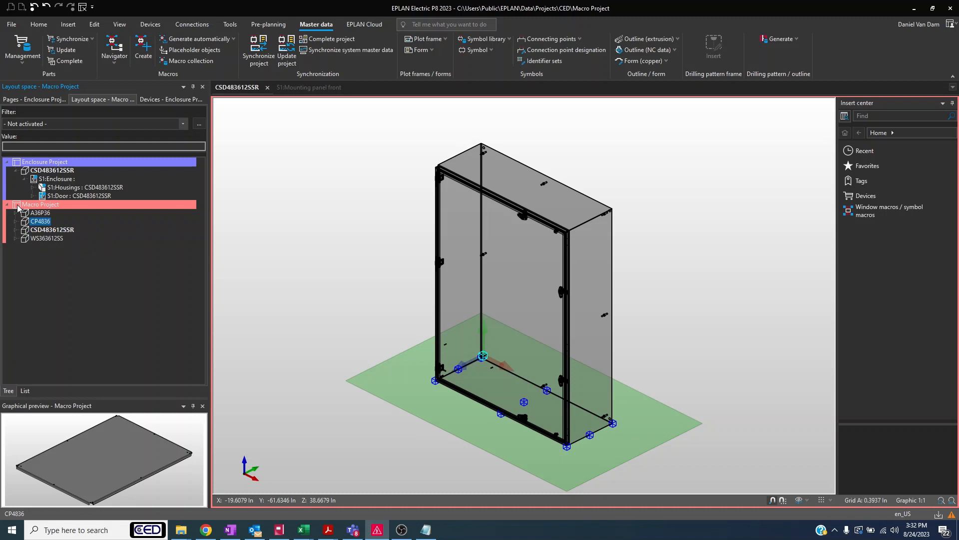
Open Enclosure Project's CSD483612SSR layout space and delete the entire placed enclosure from it.
double_click(46, 170)
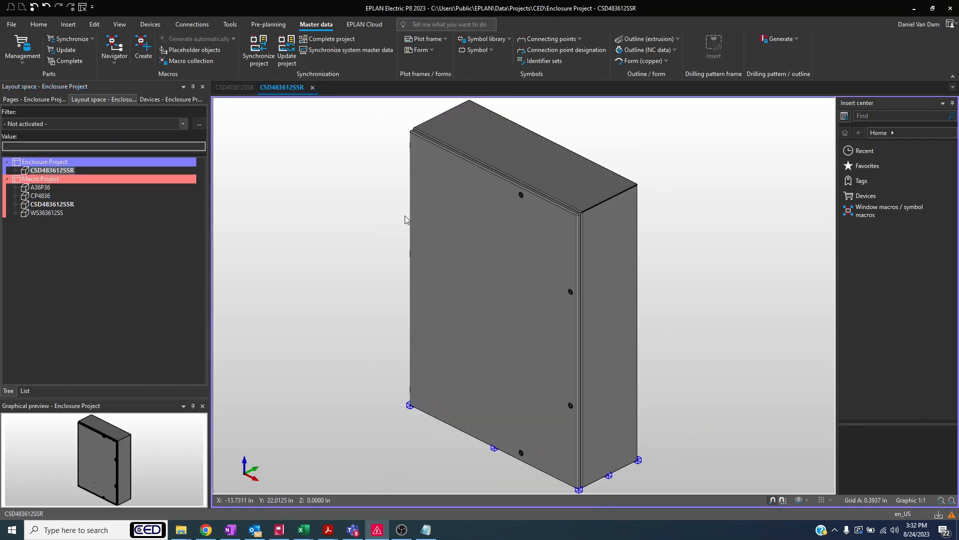
left_click(38, 25)
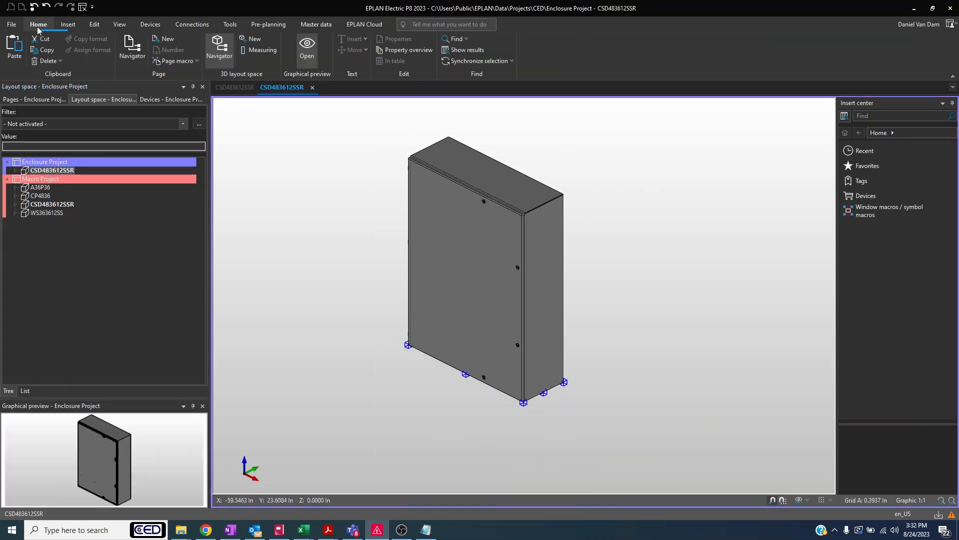
left_click(316, 26)
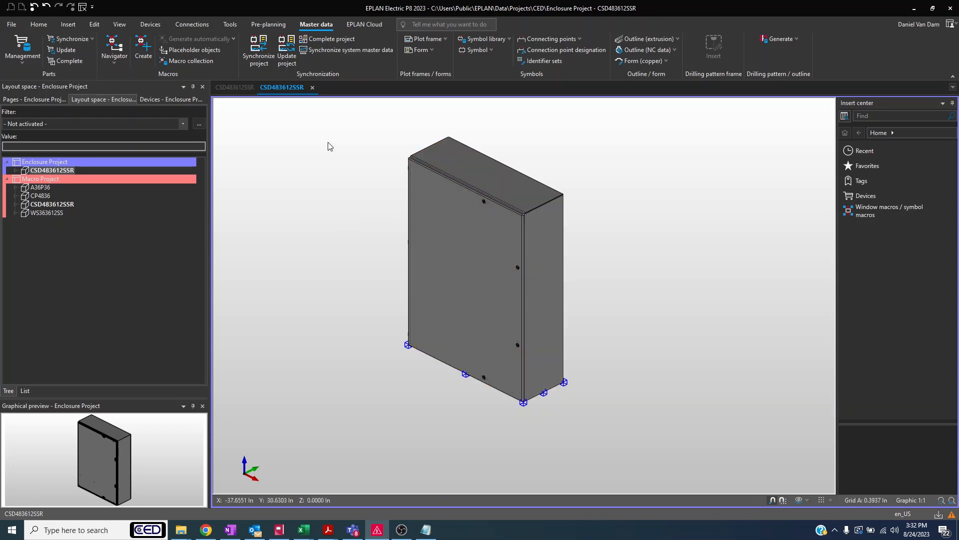
left_click_drag(341, 120, 658, 470)
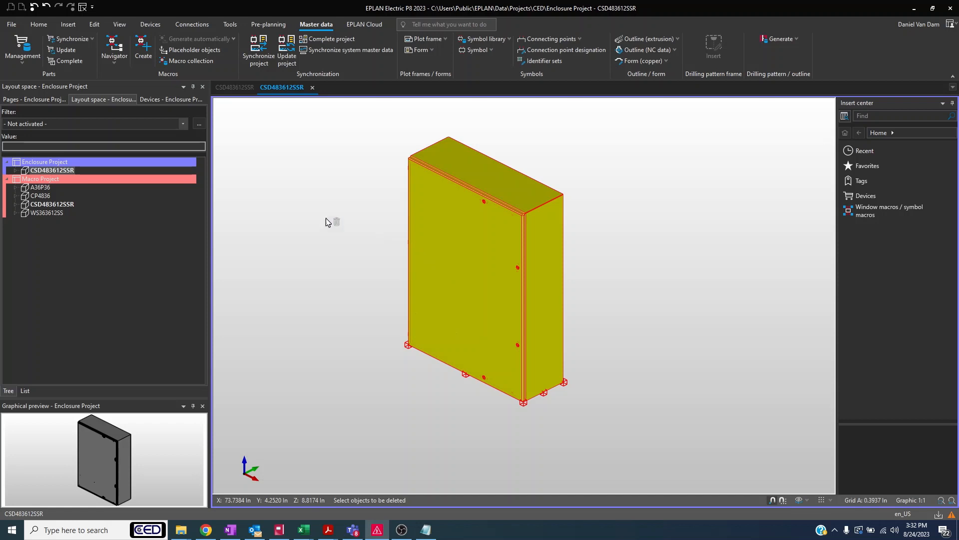
right_click(49, 173)
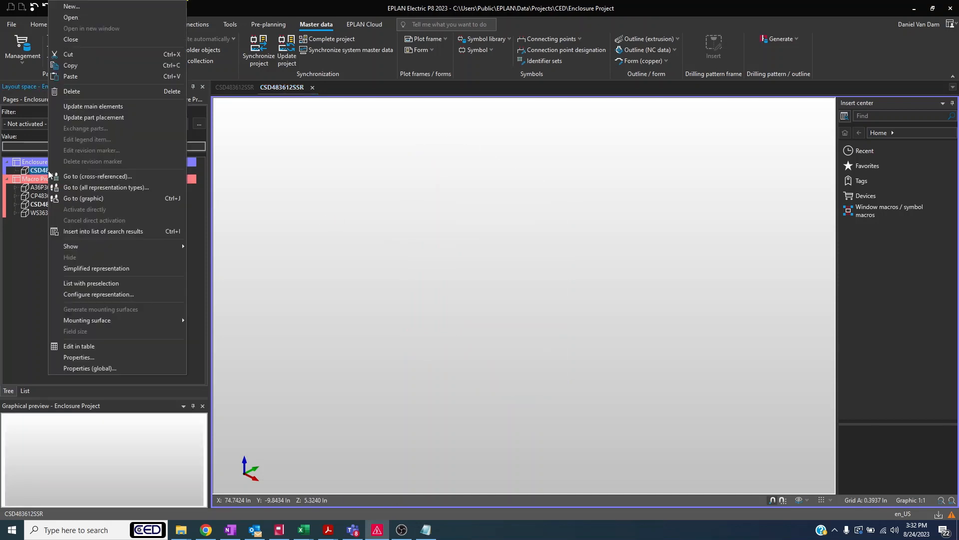
left_click(325, 180)
Insert the enclosure part HOF.CSD483612SSR into Enclosure Project's empty CSD483612SSR layout space.
left_click(64, 27)
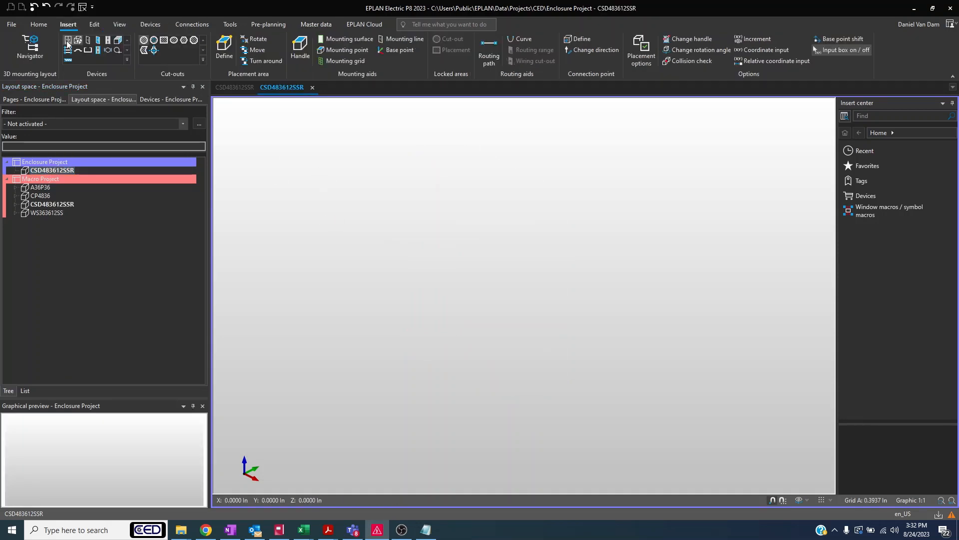
left_click(68, 40)
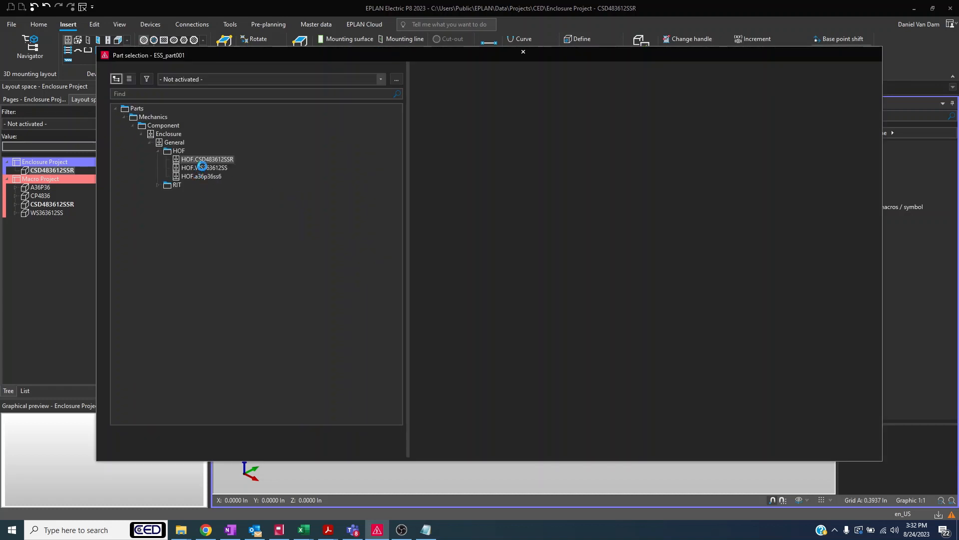
left_click(207, 159)
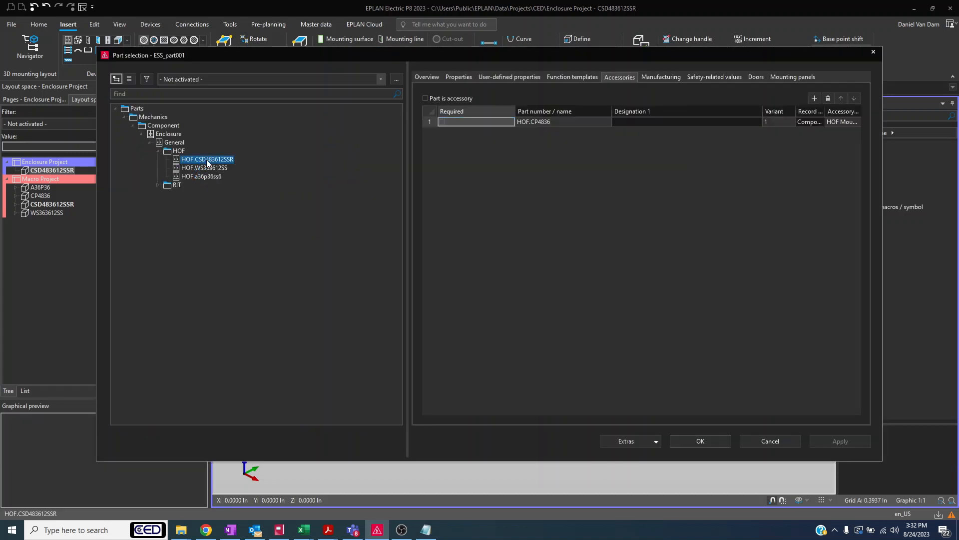
left_click(701, 441)
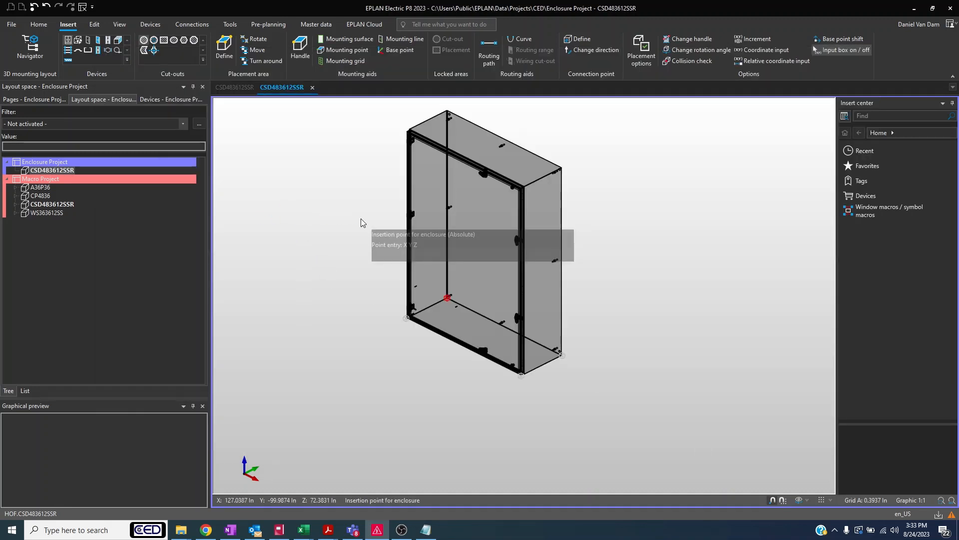
left_click(418, 320)
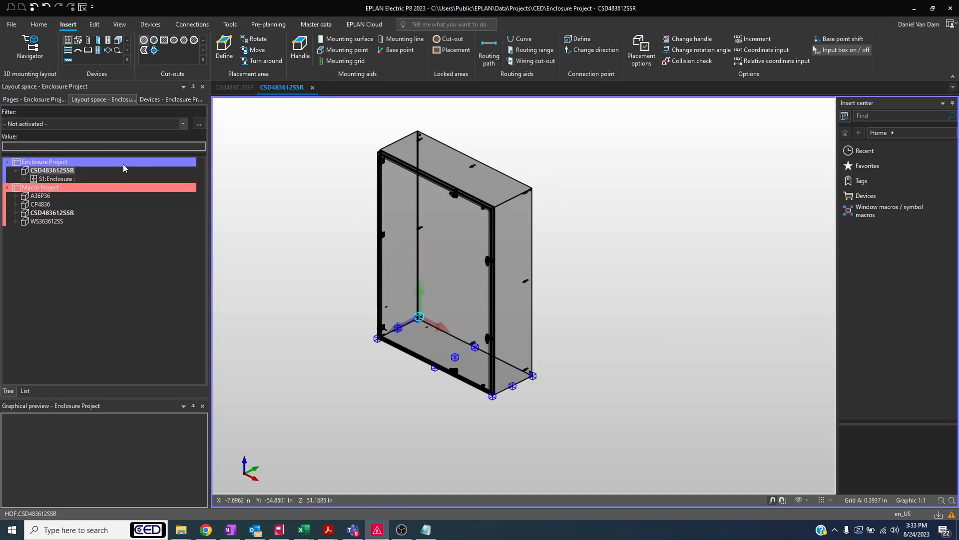
Add the mounting panel HOF.CP4836 to the placed enclosure S1 as an accessory, using the HOF Mounting Panel accessory placement.
left_click(52, 179)
left_click(77, 40)
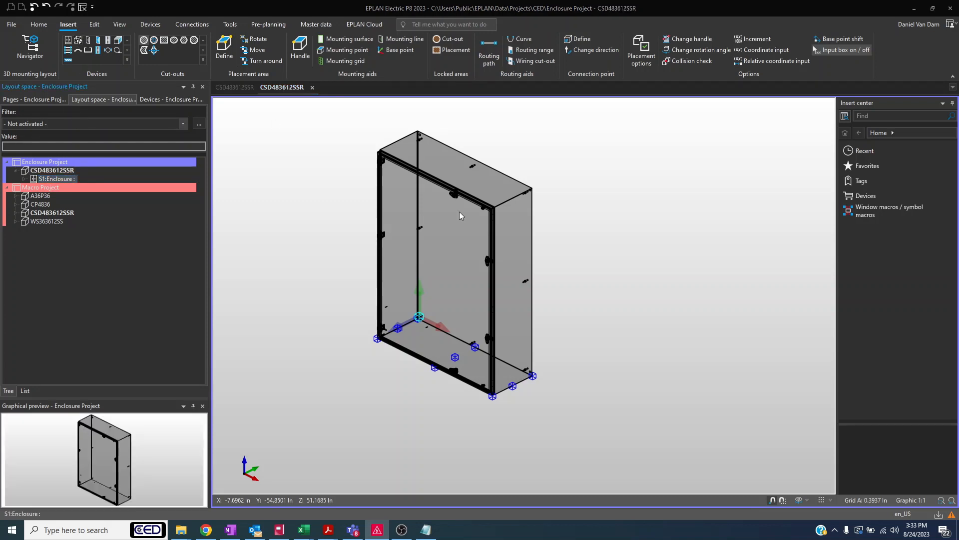
left_click(523, 179)
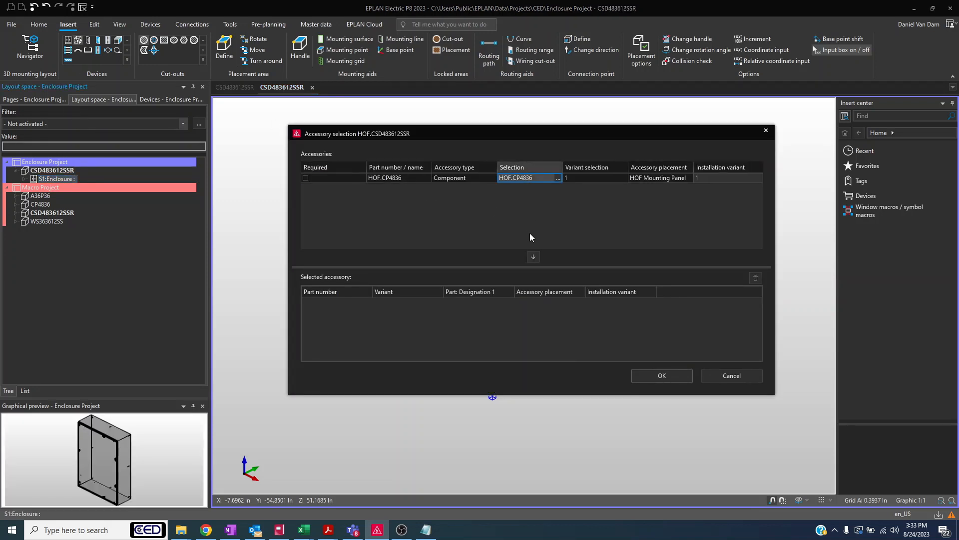
left_click(533, 257)
left_click(657, 376)
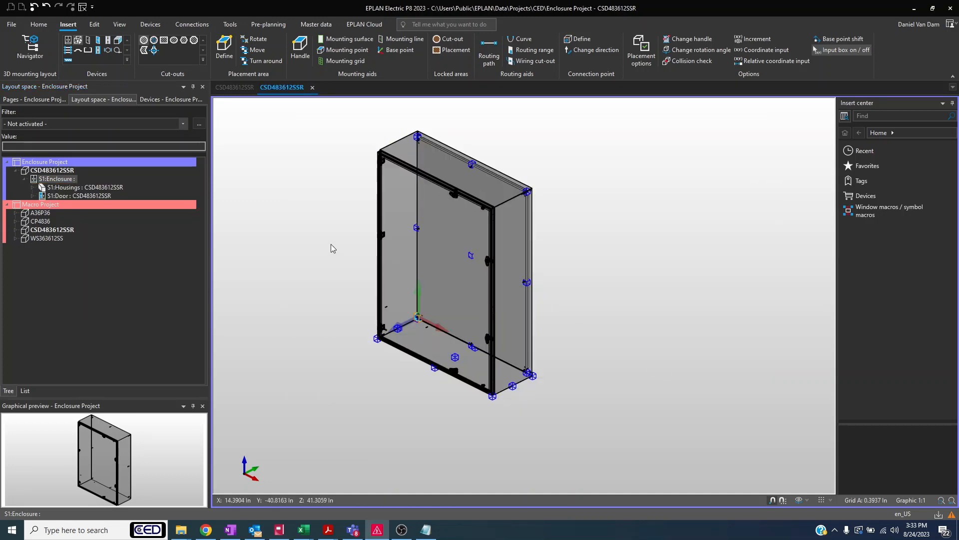
scroll(415, 326, "up", 4)
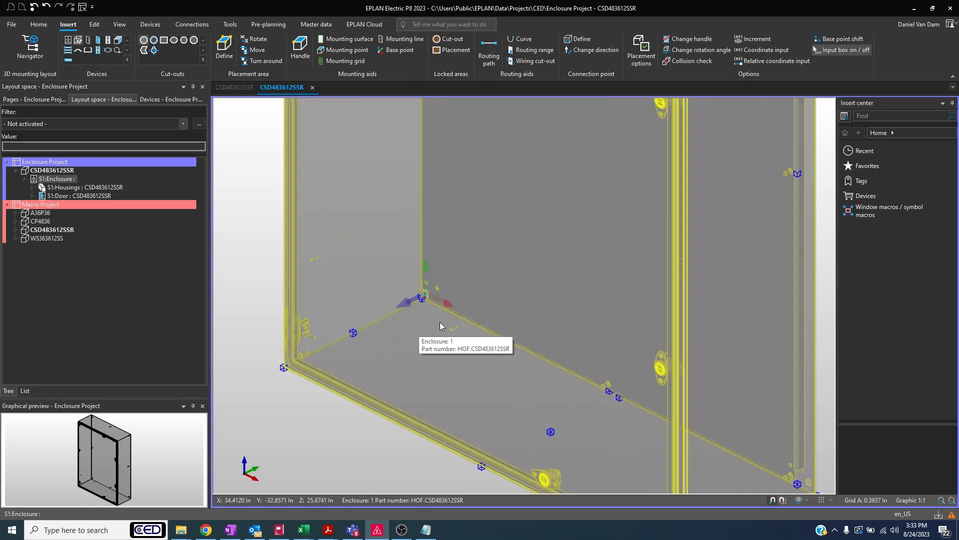
scroll(443, 323, "down", 4)
scroll(542, 346, "down", 2)
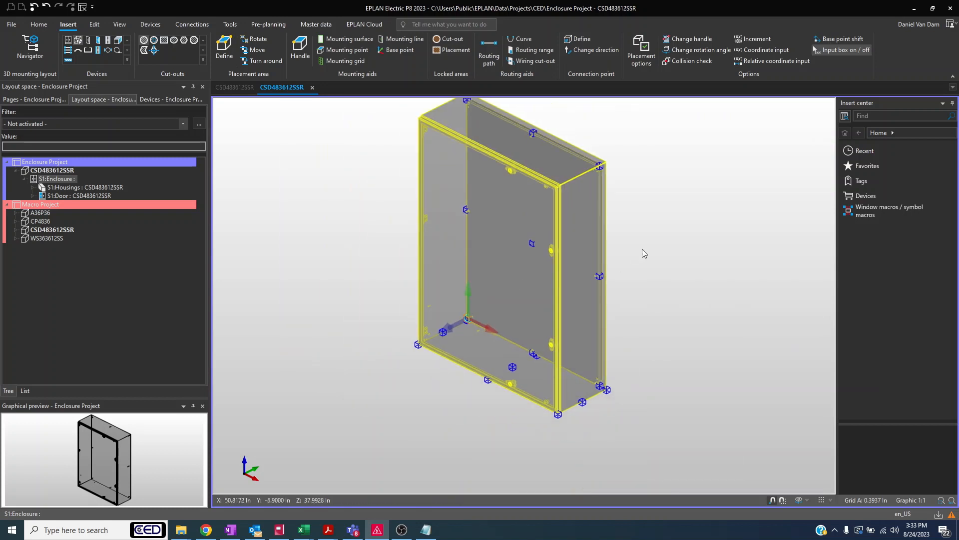
scroll(646, 263, "down", 2)
middle_click_drag(647, 265, 600, 312)
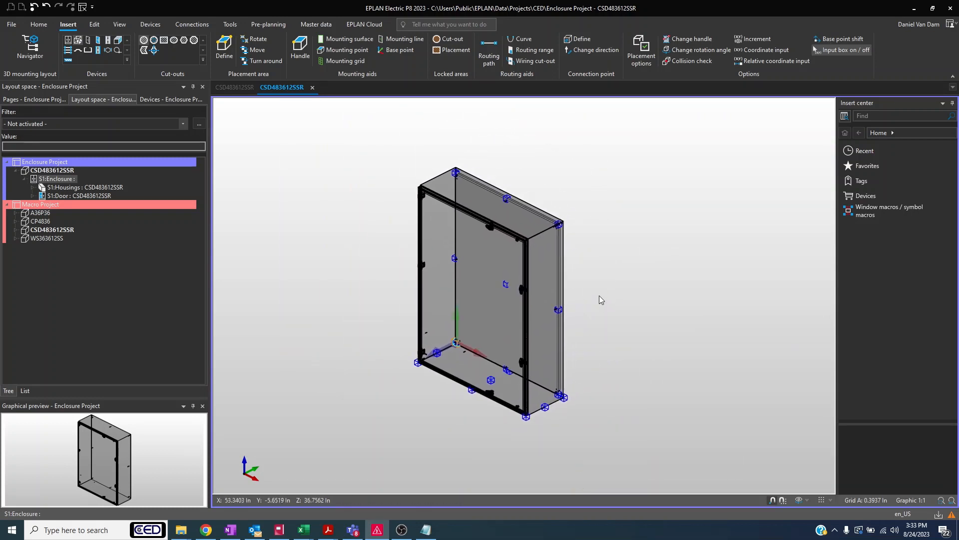